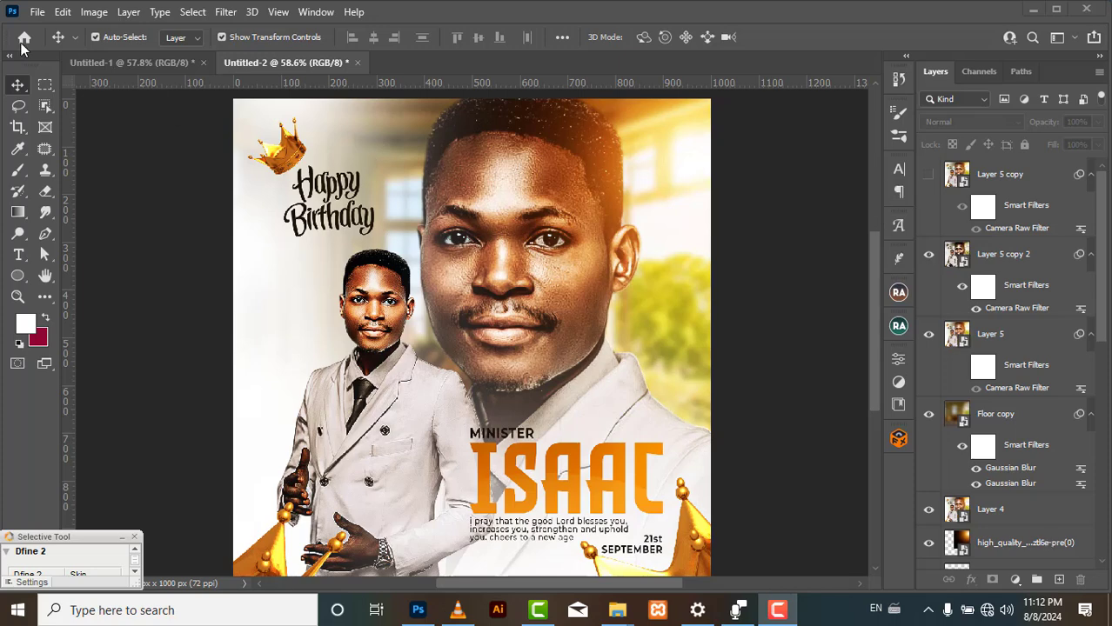
- Create a new 1000 x 1000 px document at 72 ppi in 8-bit RGB Color
{"action": "left_click", "coordinate": [147, 61]}
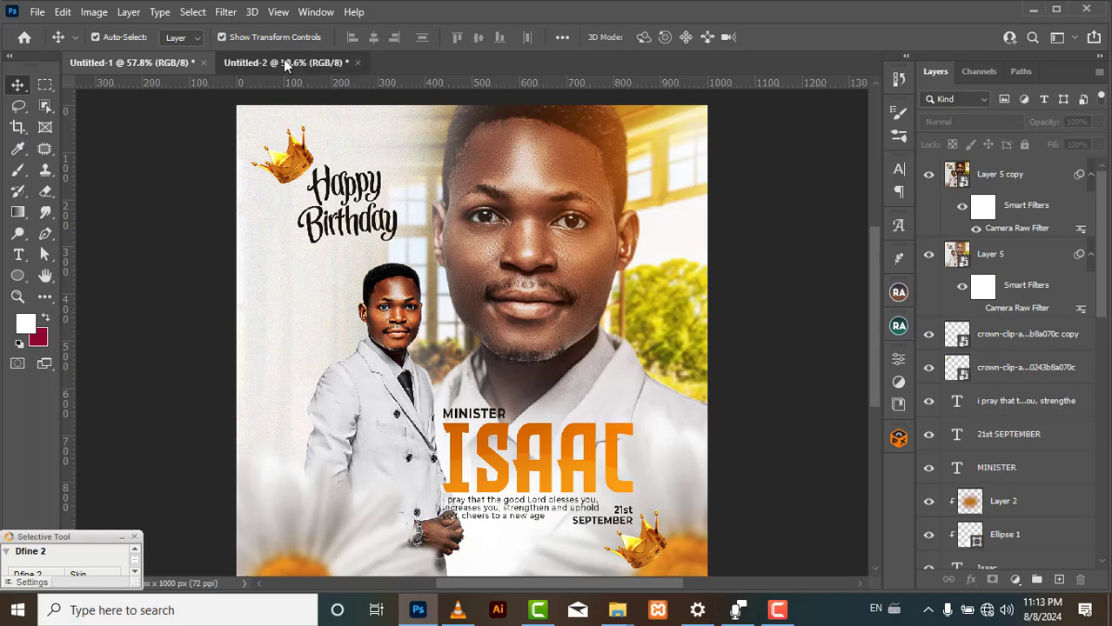
{"action": "left_click", "coordinate": [284, 63]}
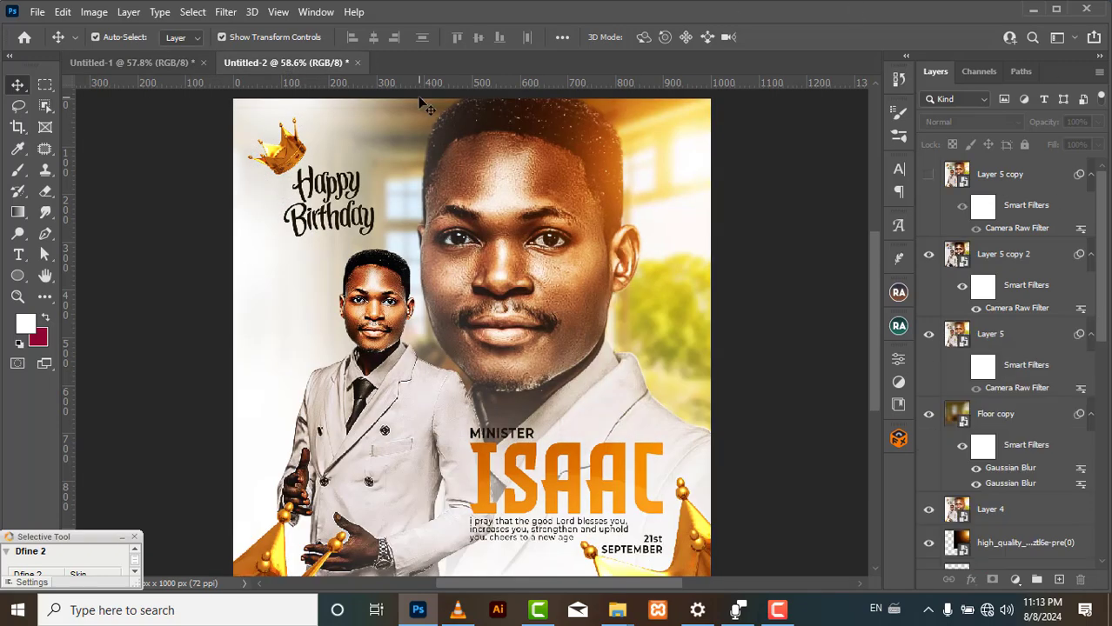
{"action": "left_click", "coordinate": [37, 11]}
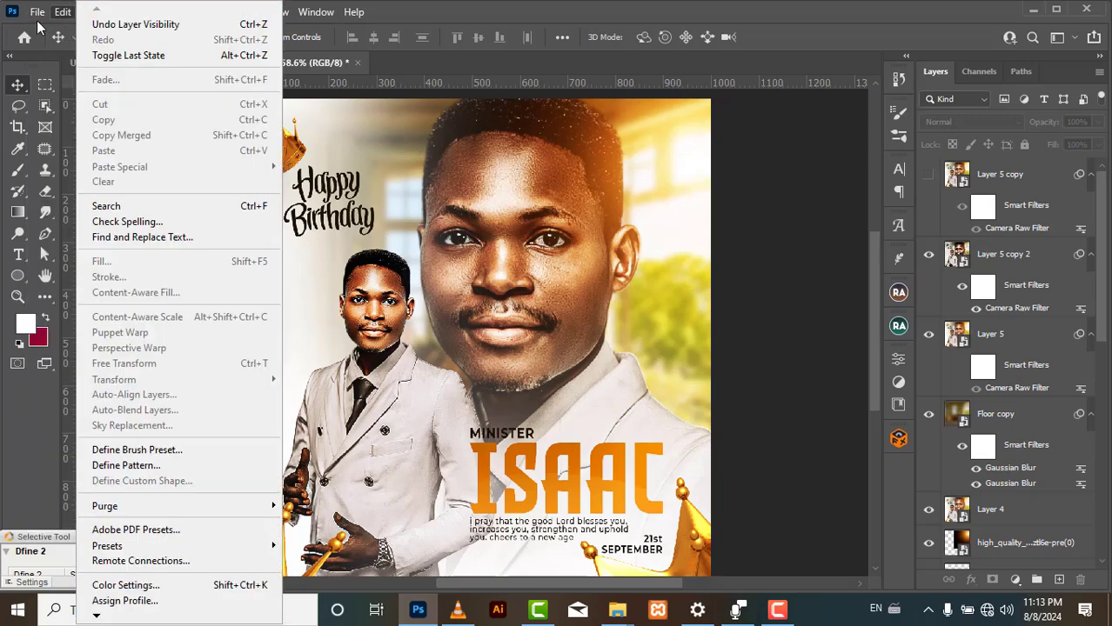
{"action": "left_click", "coordinate": [38, 12]}
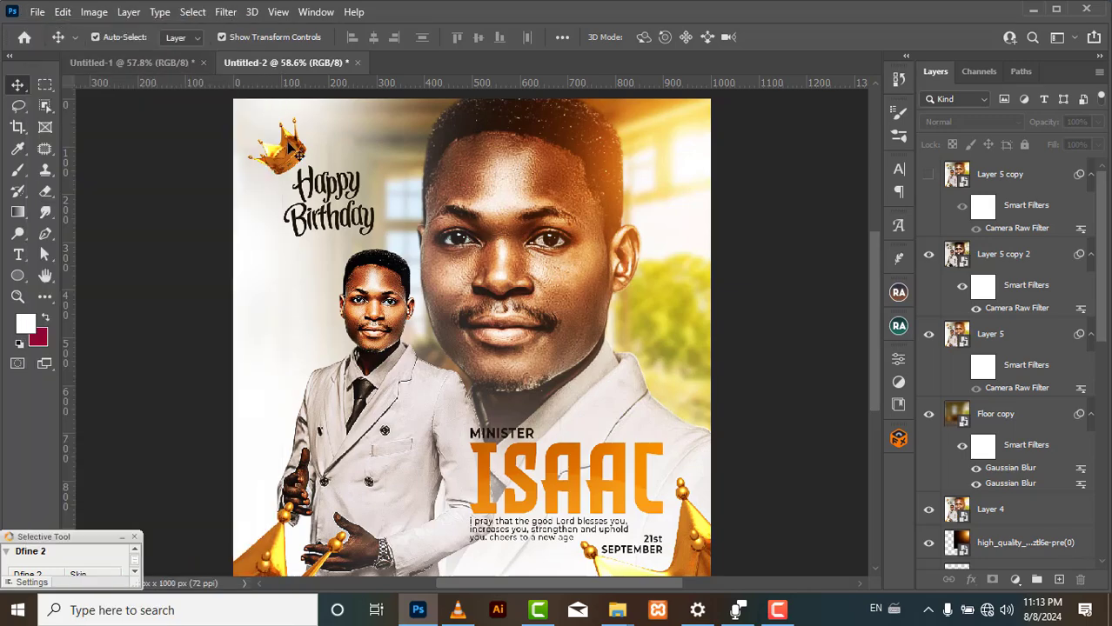
{"action": "key", "text": "ctrl+n"}
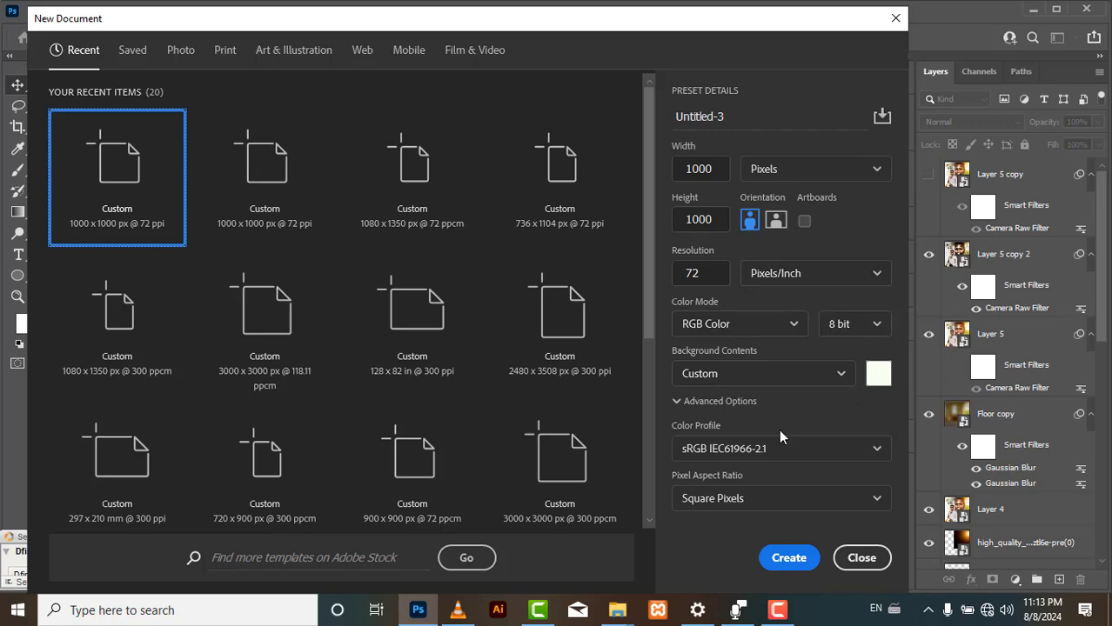
{"action": "left_click", "coordinate": [788, 557]}
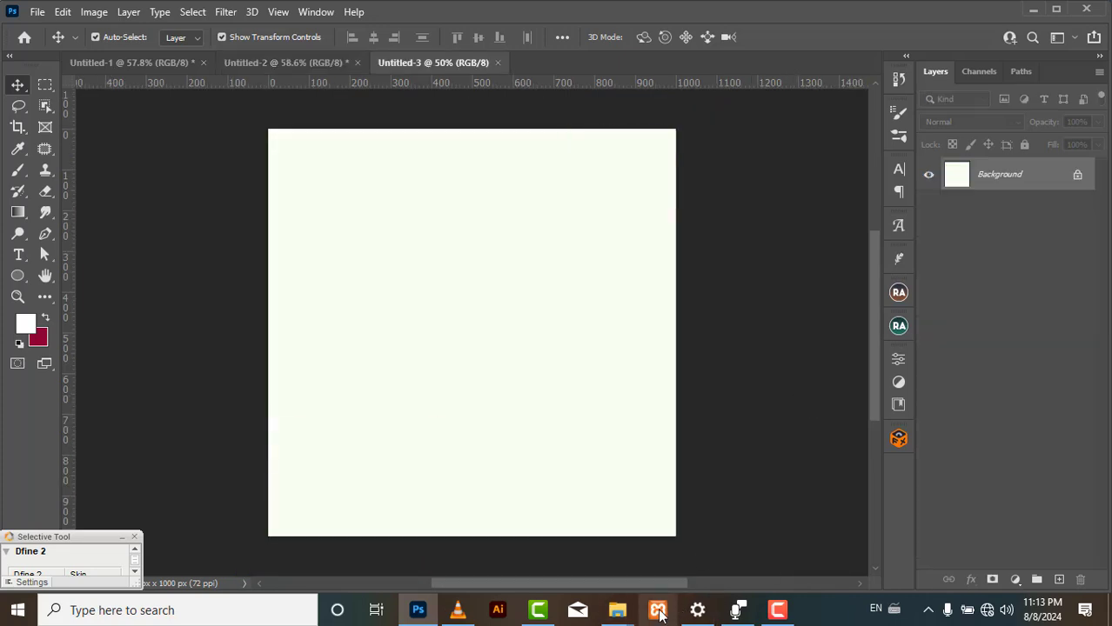
- Place the Floor image from the project files and scale it to about 66% so it covers the whole canvas
{"action": "left_click", "coordinate": [615, 612]}
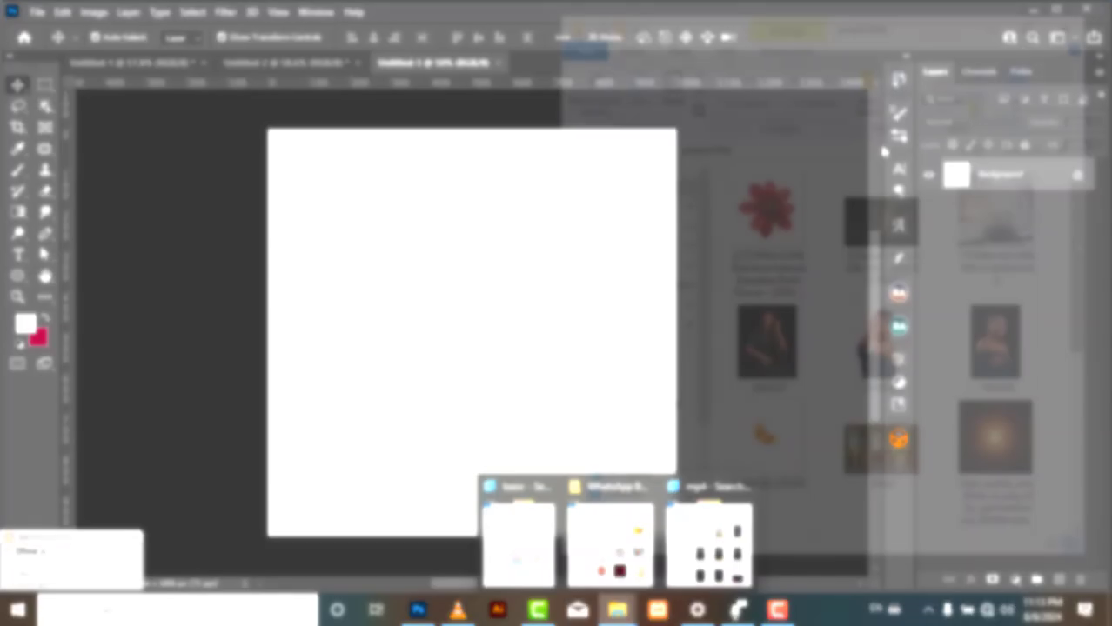
{"action": "left_click", "coordinate": [707, 543]}
{"action": "left_click_drag", "start_coordinate": [872, 449], "coordinate": [374, 387]}
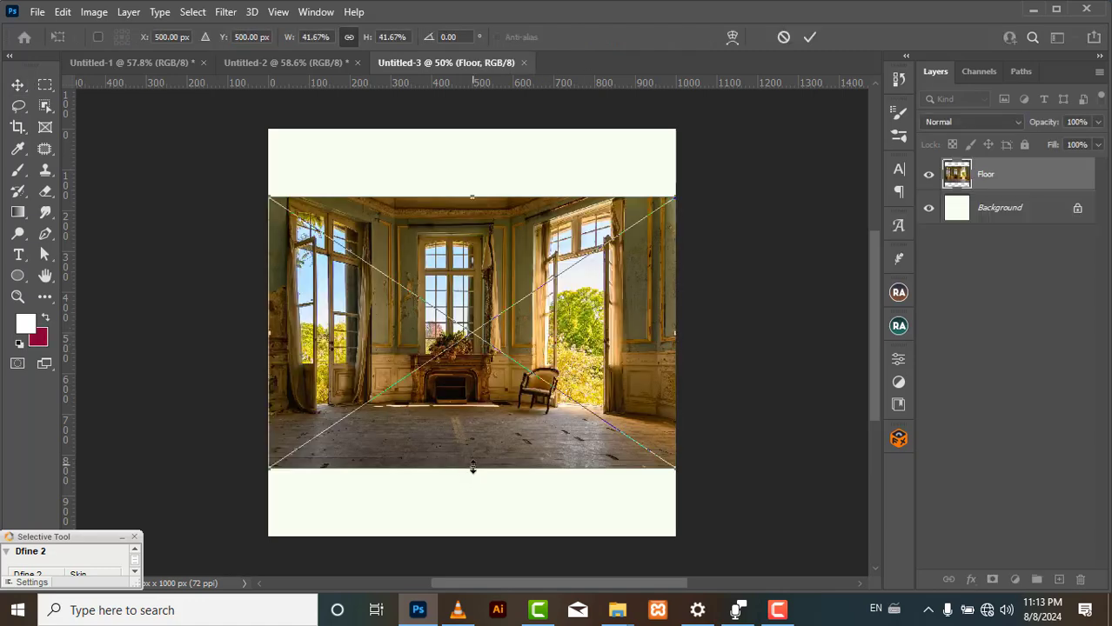
{"action": "left_click_drag", "start_coordinate": [473, 468], "coordinate": [470, 545]}
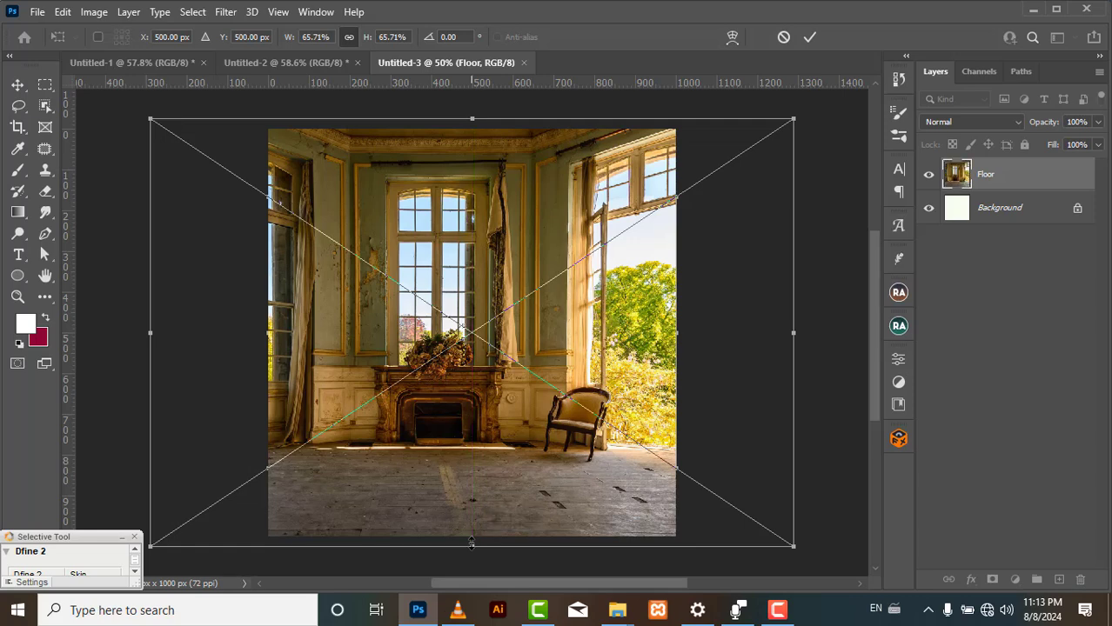
{"action": "left_click", "coordinate": [809, 36]}
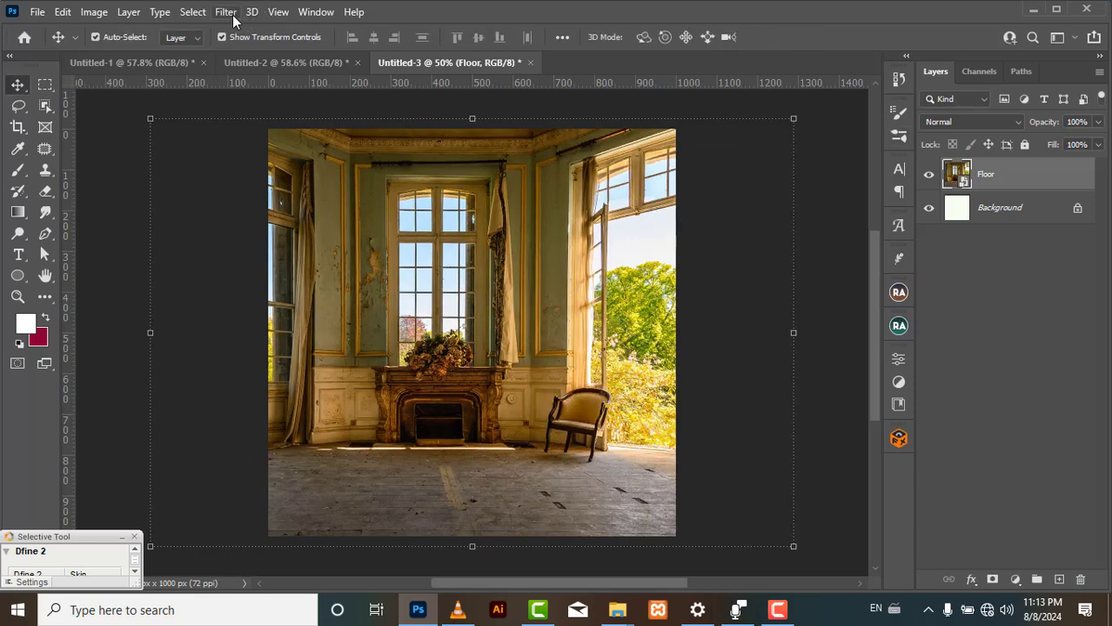
- Apply a Gaussian Blur with a 5-pixel radius to the Floor layer
{"action": "left_click", "coordinate": [230, 13]}
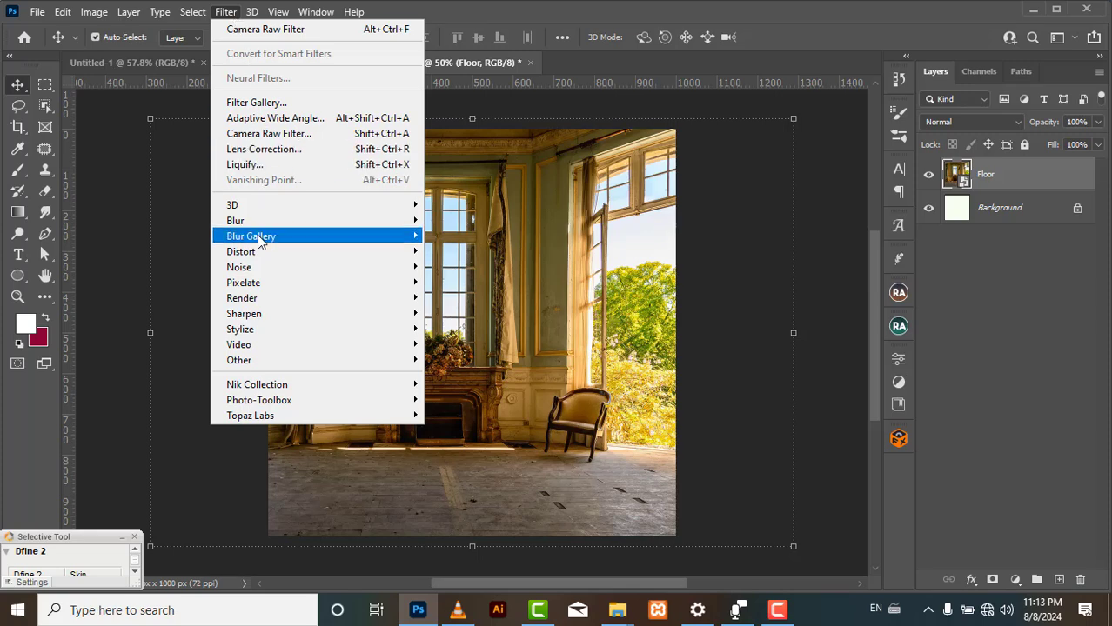
{"action": "mouse_move", "coordinate": [261, 218]}
{"action": "left_click", "coordinate": [469, 279]}
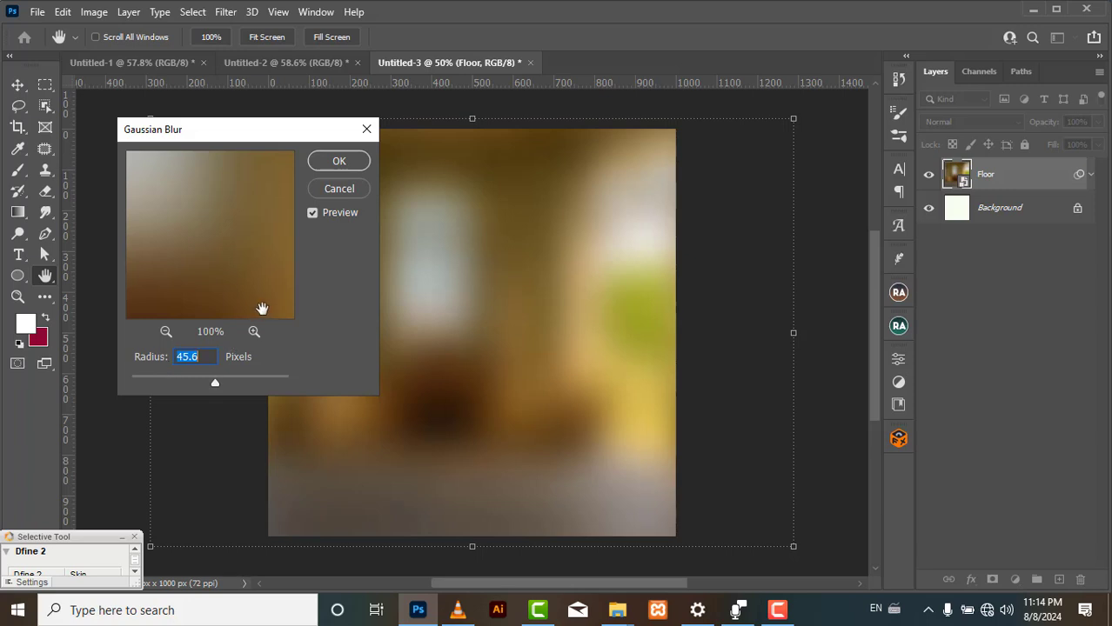
{"action": "type", "text": "5"}
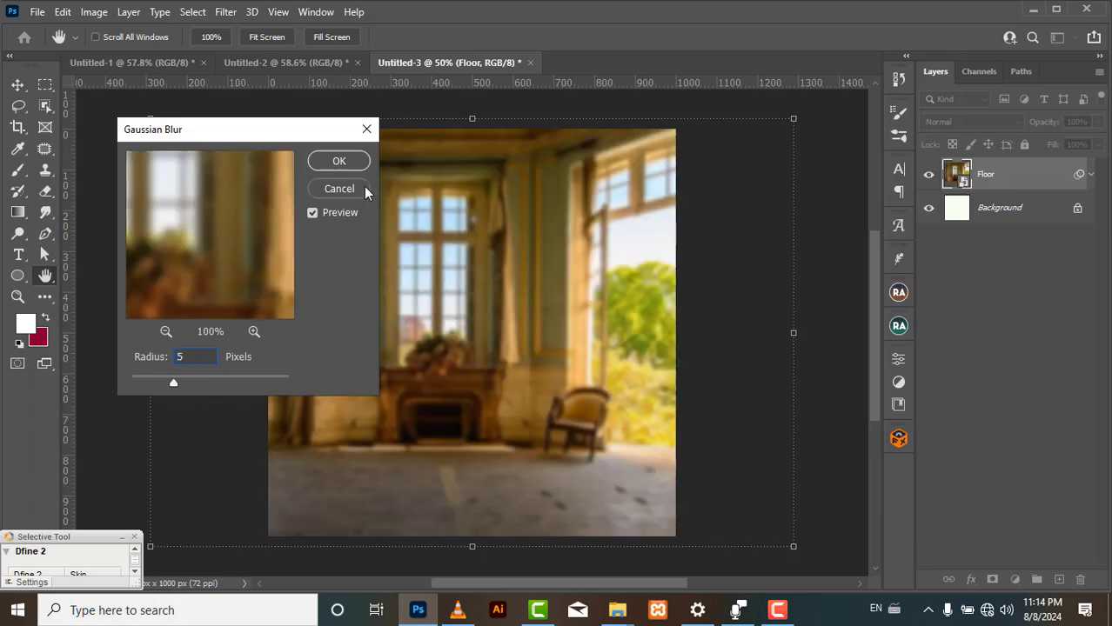
{"action": "left_click", "coordinate": [339, 163]}
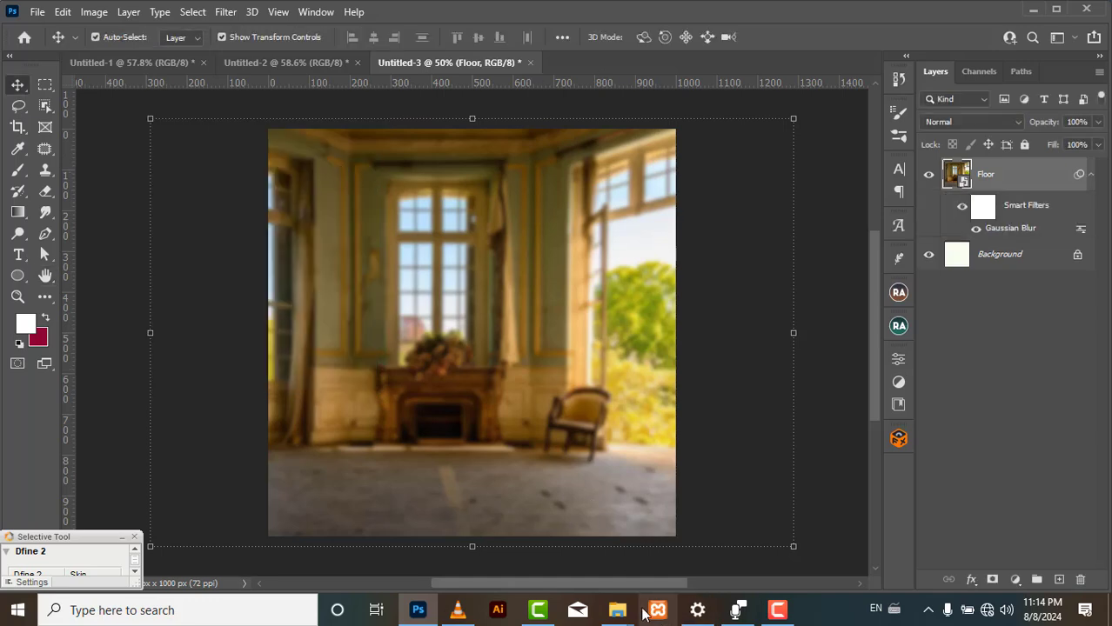
- Place the two white-suit photos, Photoroom-20240326_151155_1 and Photoroom-20240326_151156_2, from the project files at 50% scale
{"action": "mouse_move", "coordinate": [619, 614]}
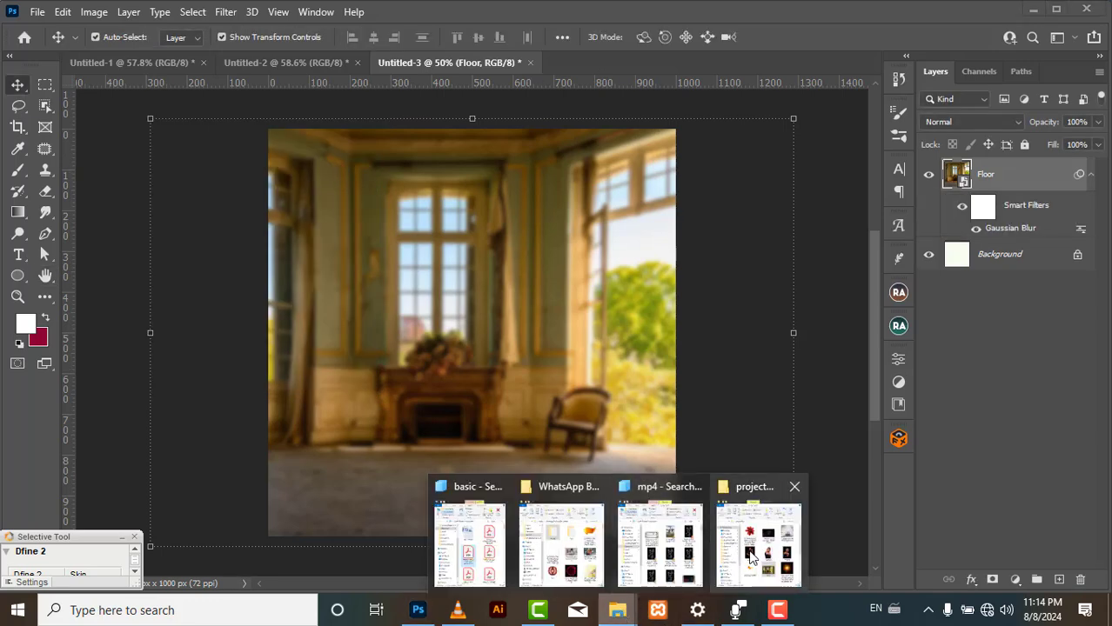
{"action": "left_click", "coordinate": [749, 556]}
{"action": "scroll", "coordinate": [1074, 374], "scroll_direction": "down", "scroll_amount": 2}
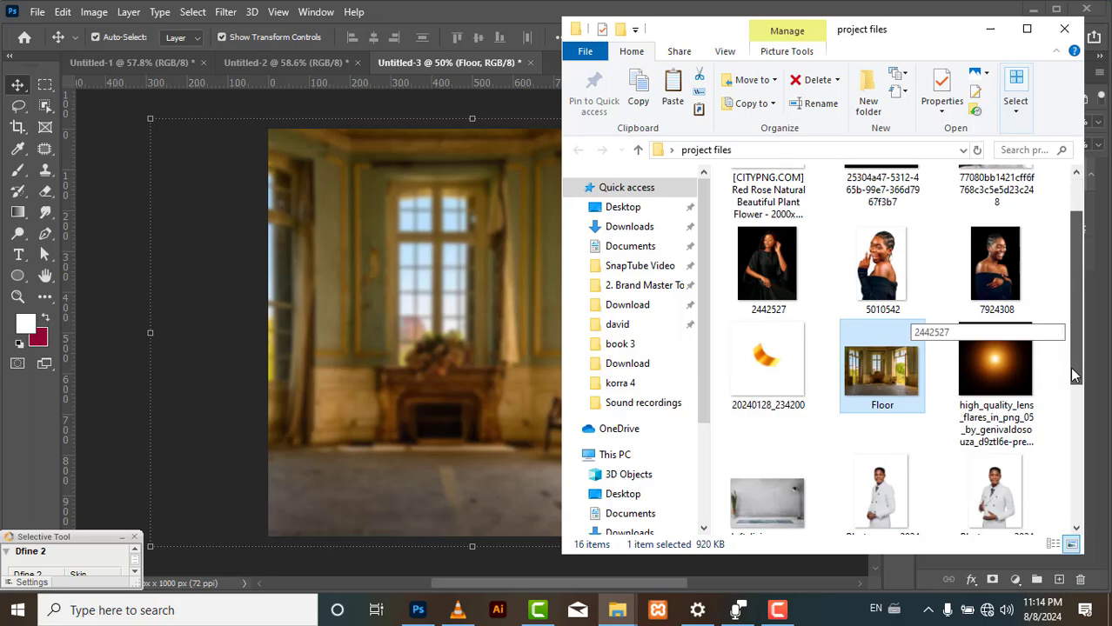
{"action": "scroll", "coordinate": [1072, 392], "scroll_direction": "down", "scroll_amount": 3}
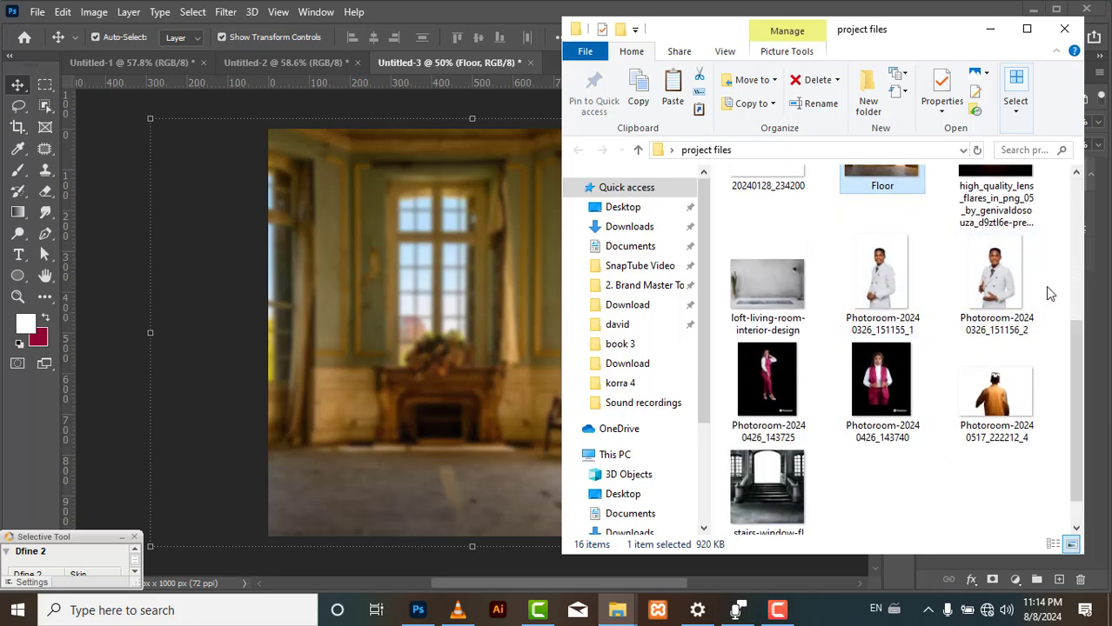
{"action": "left_click_drag", "start_coordinate": [1049, 289], "coordinate": [514, 283]}
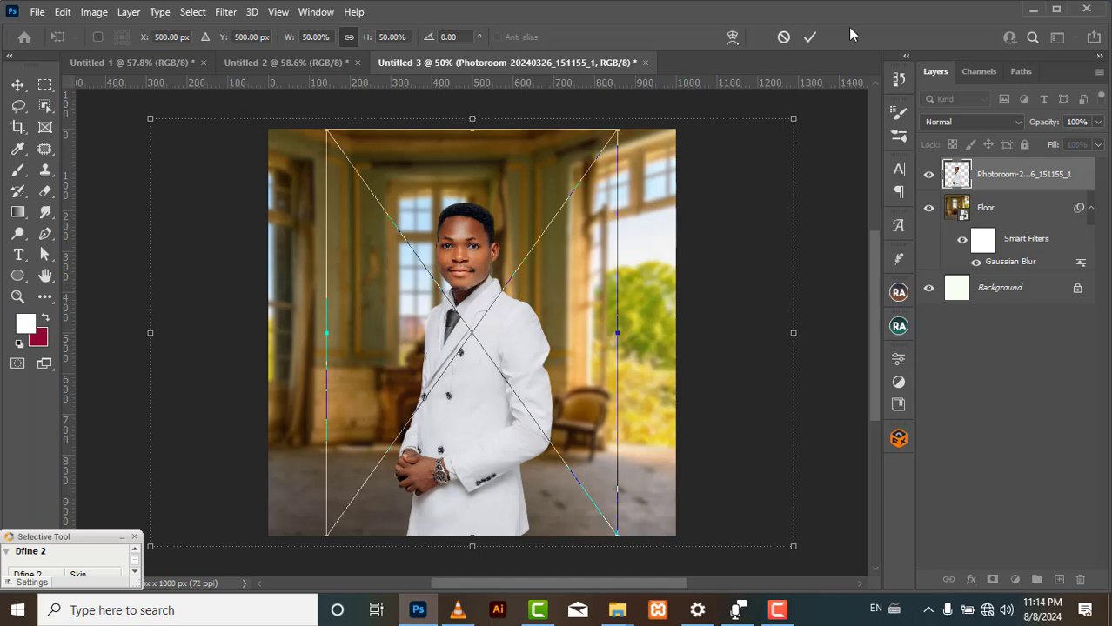
{"action": "left_click", "coordinate": [809, 38]}
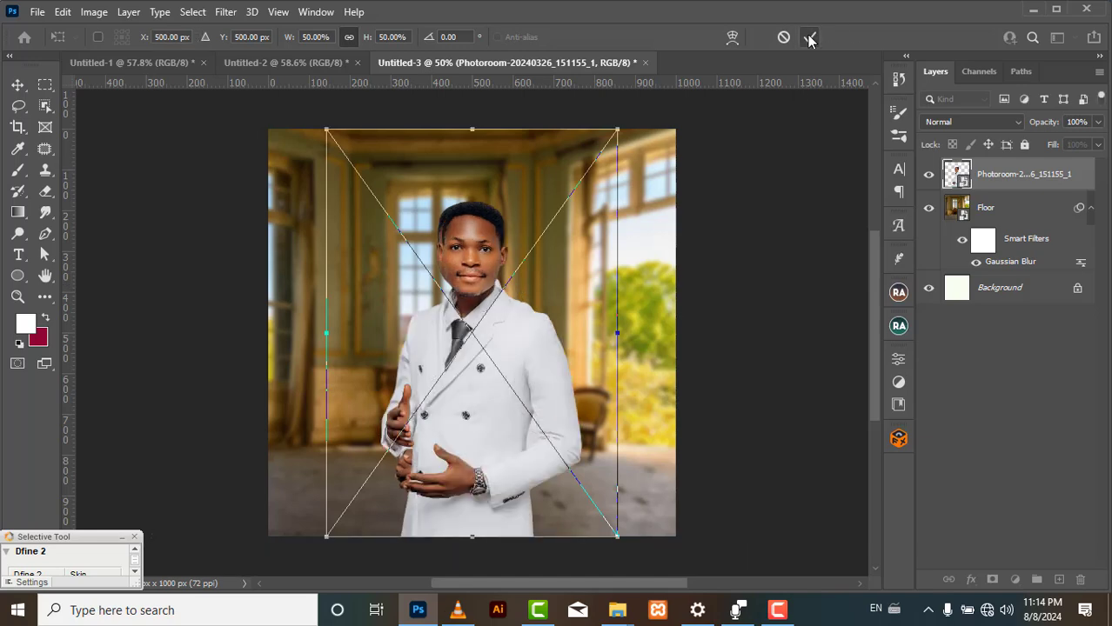
{"action": "left_click", "coordinate": [809, 38]}
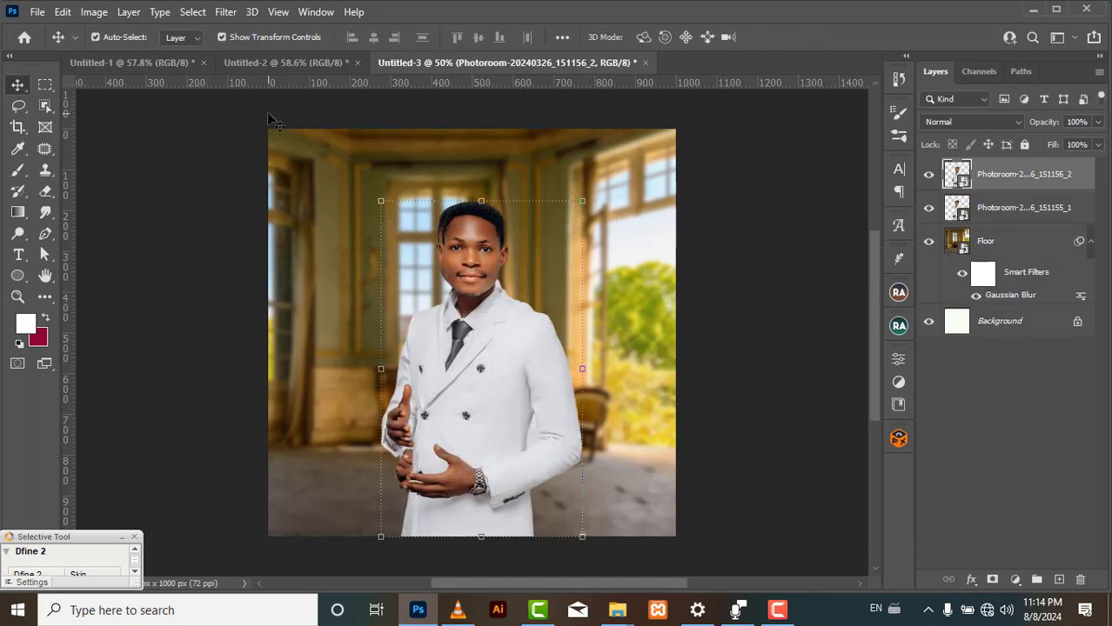
- Move the Photoroom-20240326_151156_2 photo to the lower-left part of the canvas and hide its layer
{"action": "left_click", "coordinate": [295, 61]}
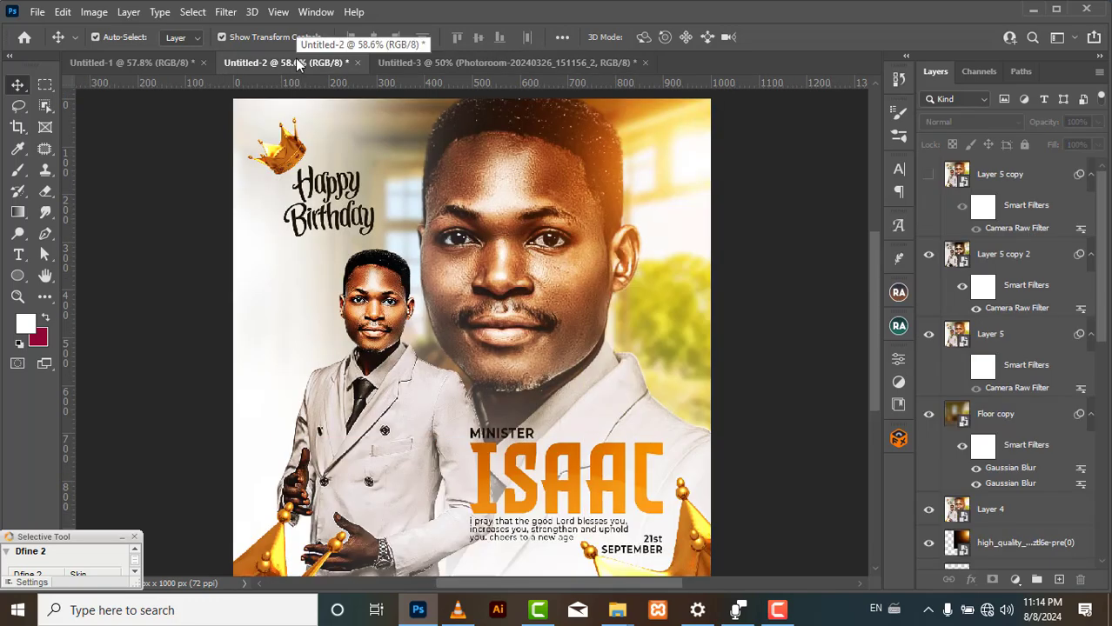
{"action": "left_click", "coordinate": [554, 58]}
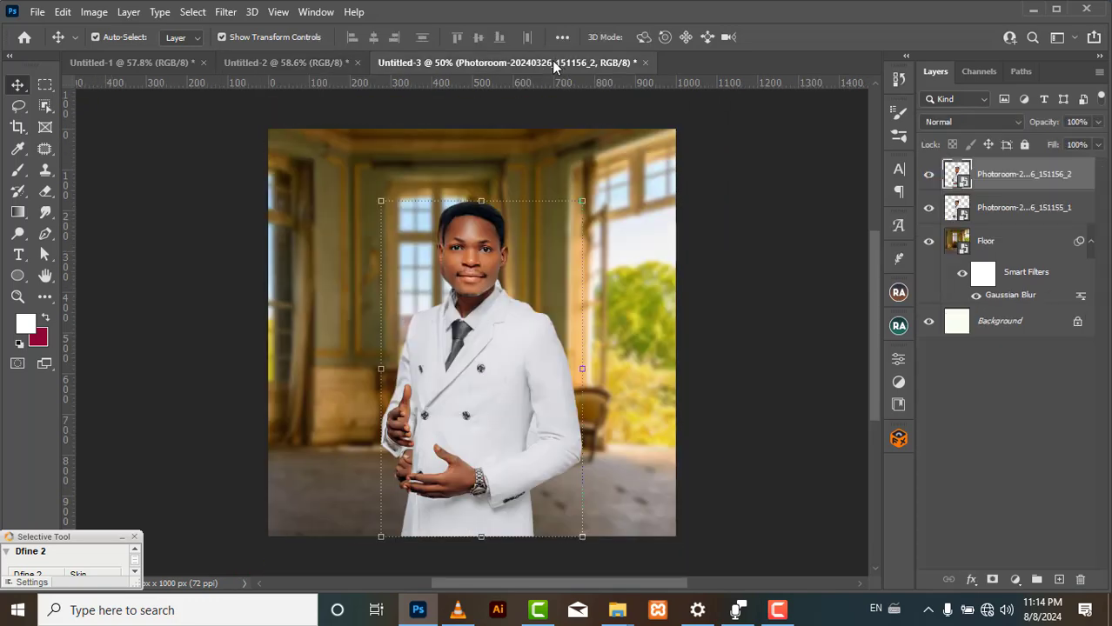
{"action": "left_click_drag", "start_coordinate": [485, 356], "coordinate": [366, 390]}
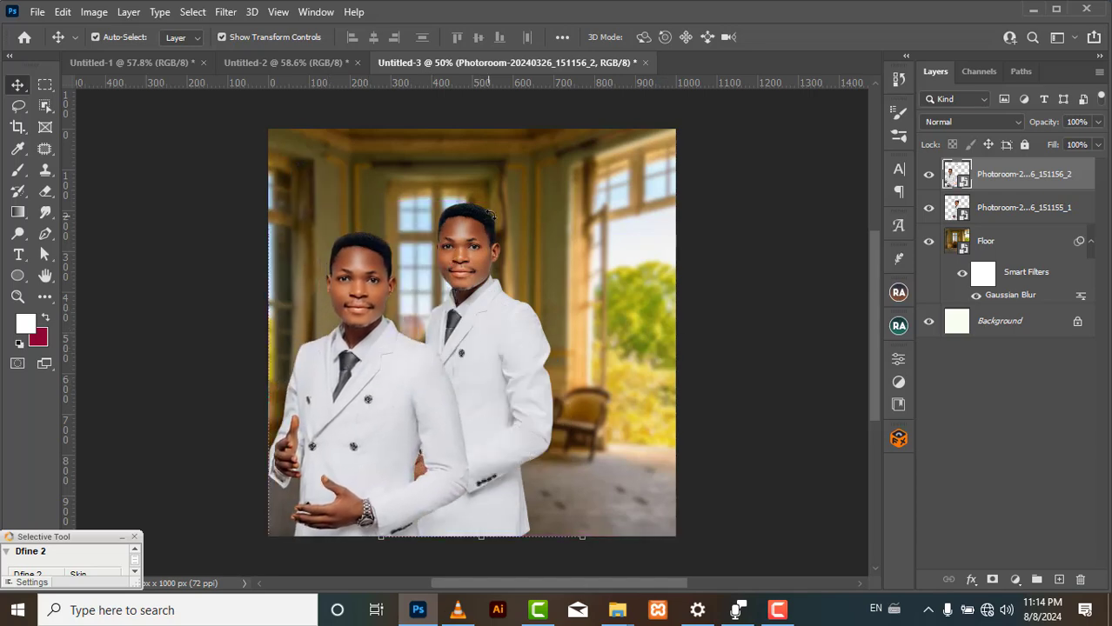
{"action": "left_click", "coordinate": [929, 174]}
- Enlarge the Photoroom-20240326_151155_1 photo proportionally to about 147% and shift it past the canvas's left edge
{"action": "left_click", "coordinate": [466, 378]}
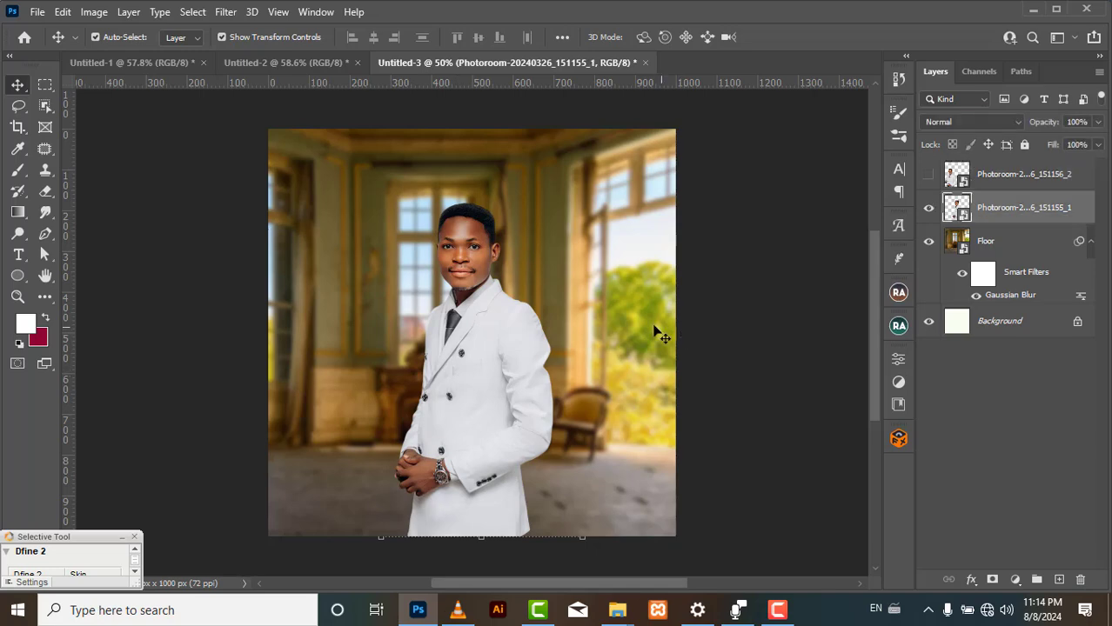
{"action": "key", "text": "ctrl+t"}
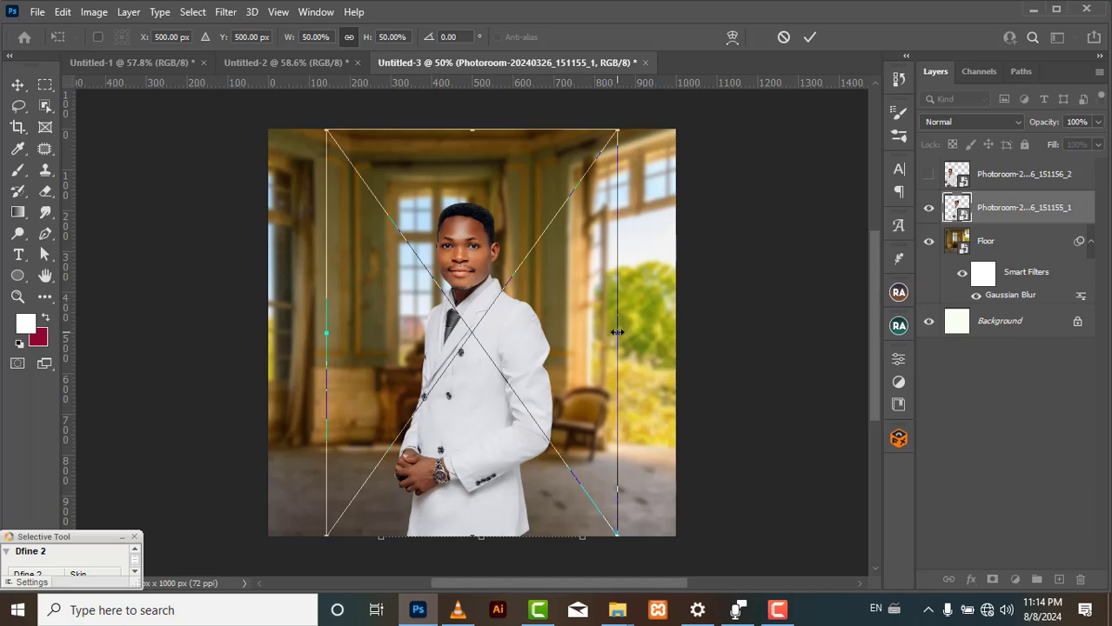
{"action": "left_click_drag", "start_coordinate": [617, 332], "coordinate": [822, 368]}
{"action": "left_click_drag", "start_coordinate": [459, 326], "coordinate": [129, 327]}
{"action": "left_click_drag", "start_coordinate": [493, 339], "coordinate": [733, 369]}
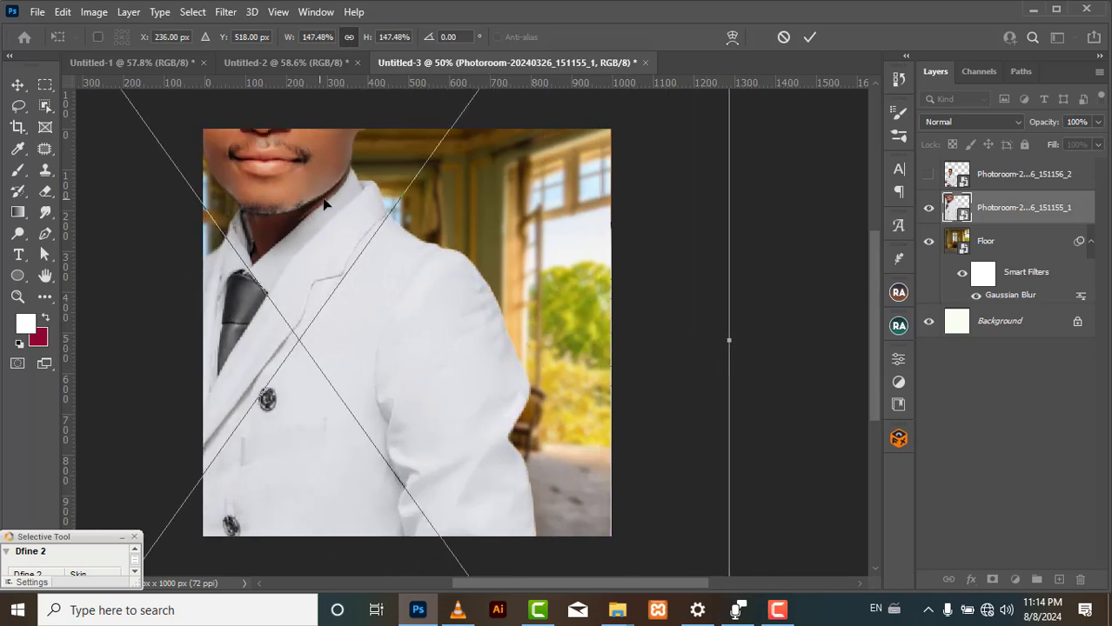
{"action": "left_click_drag", "start_coordinate": [325, 207], "coordinate": [304, 284]}
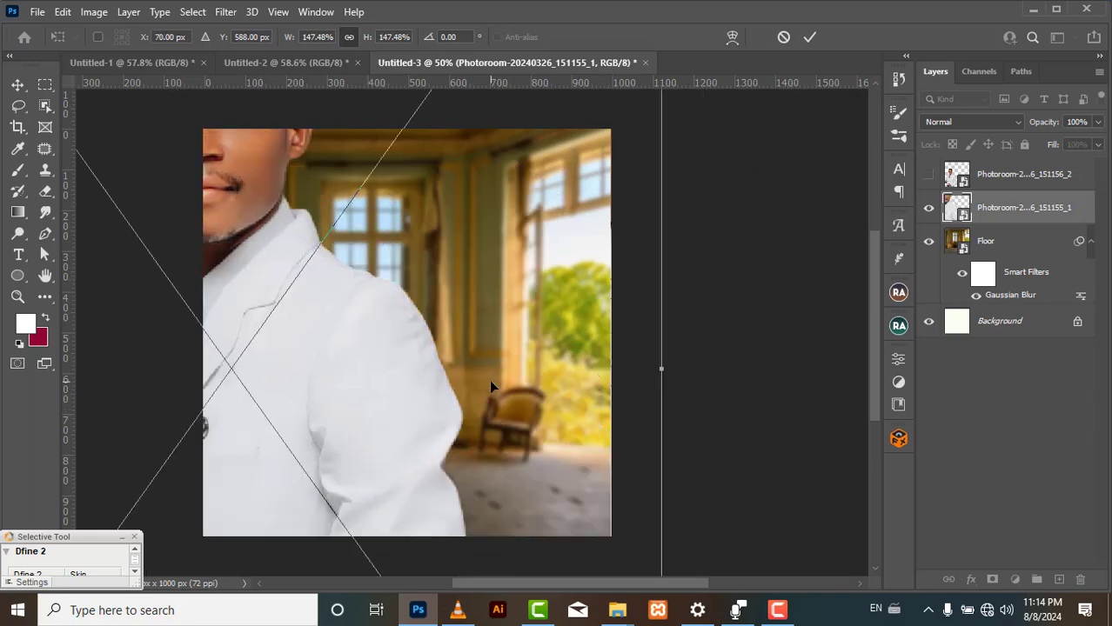
{"action": "left_click_drag", "start_coordinate": [464, 432], "coordinate": [234, 287]}
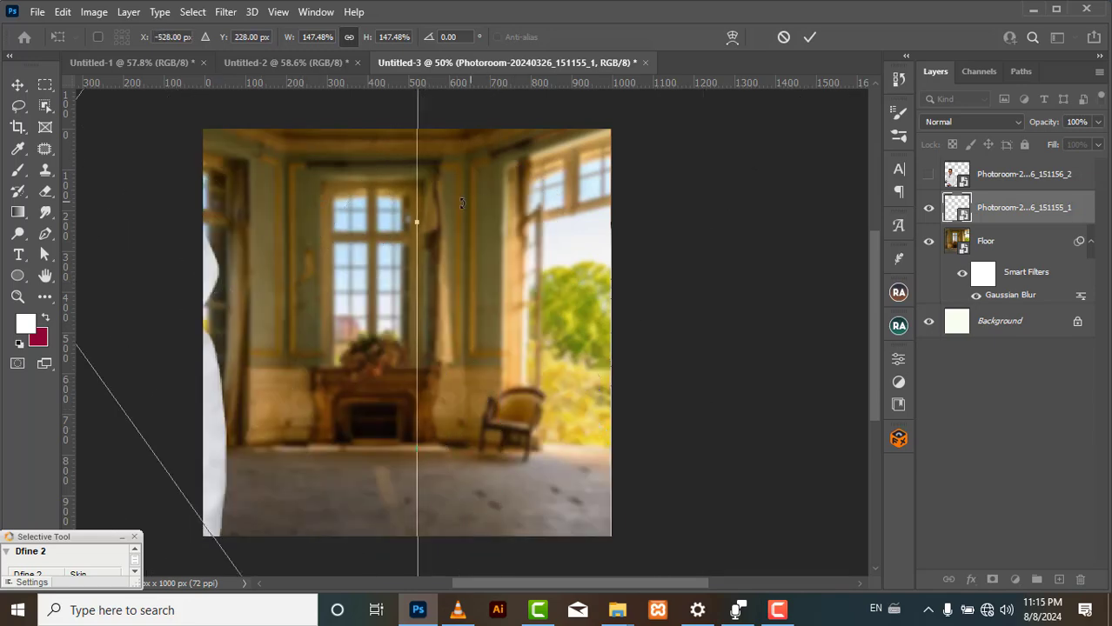
- Scale the same photo up to about 184% and position it at about X 722, Y 1112 px, with the face over the canvas's right half
{"action": "left_click_drag", "start_coordinate": [423, 220], "coordinate": [634, 222]}
{"action": "left_click_drag", "start_coordinate": [265, 265], "coordinate": [660, 544]}
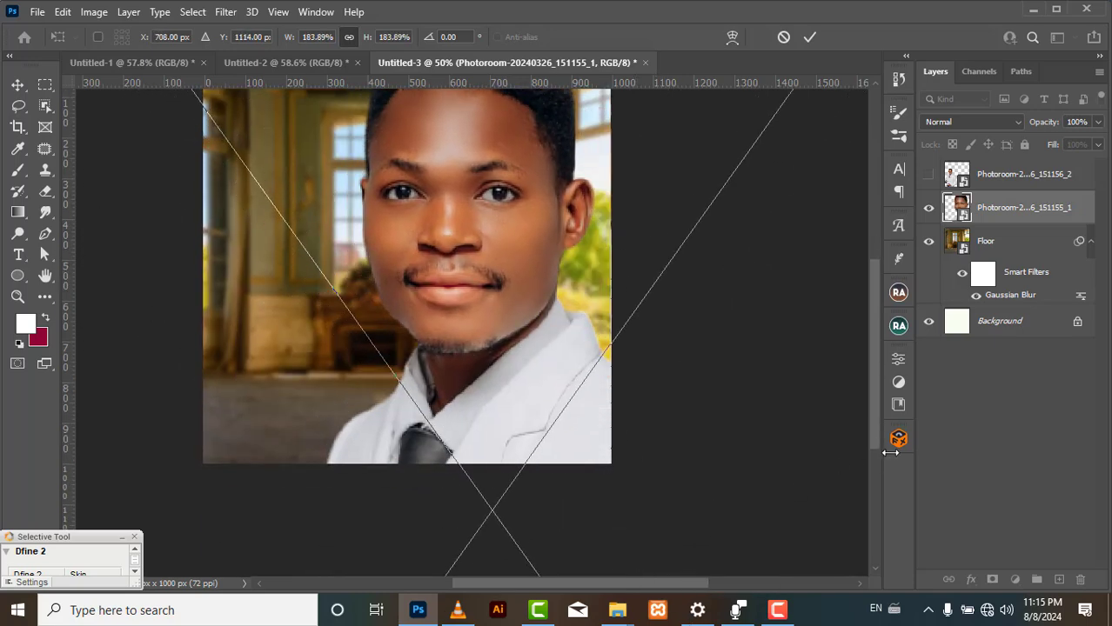
{"action": "left_click_drag", "start_coordinate": [871, 427], "coordinate": [872, 397]}
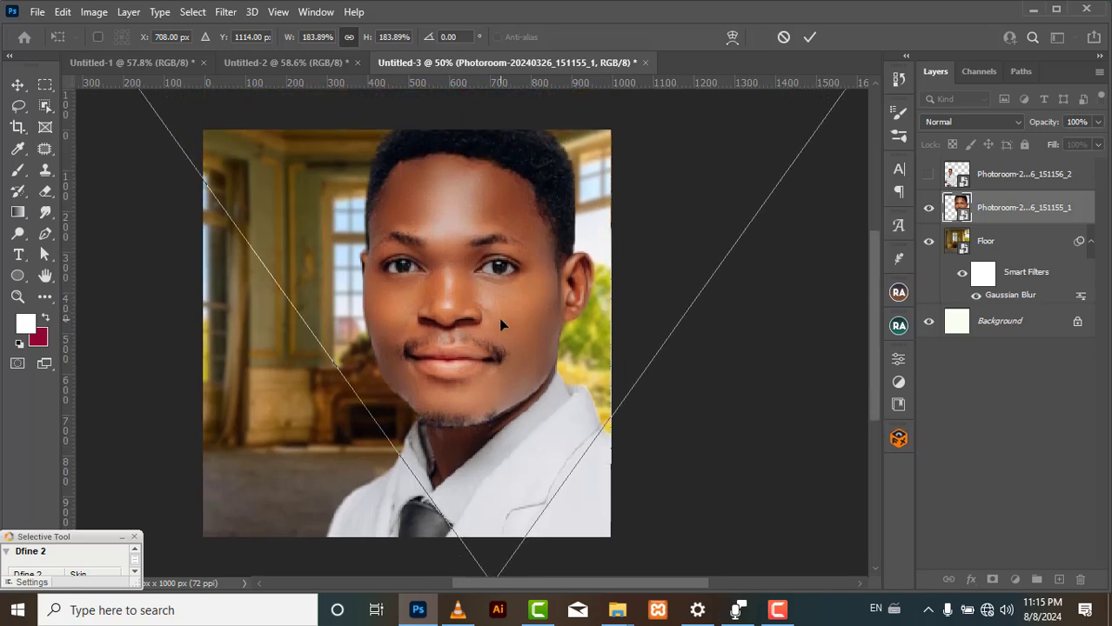
{"action": "left_click_drag", "start_coordinate": [503, 319], "coordinate": [506, 319]}
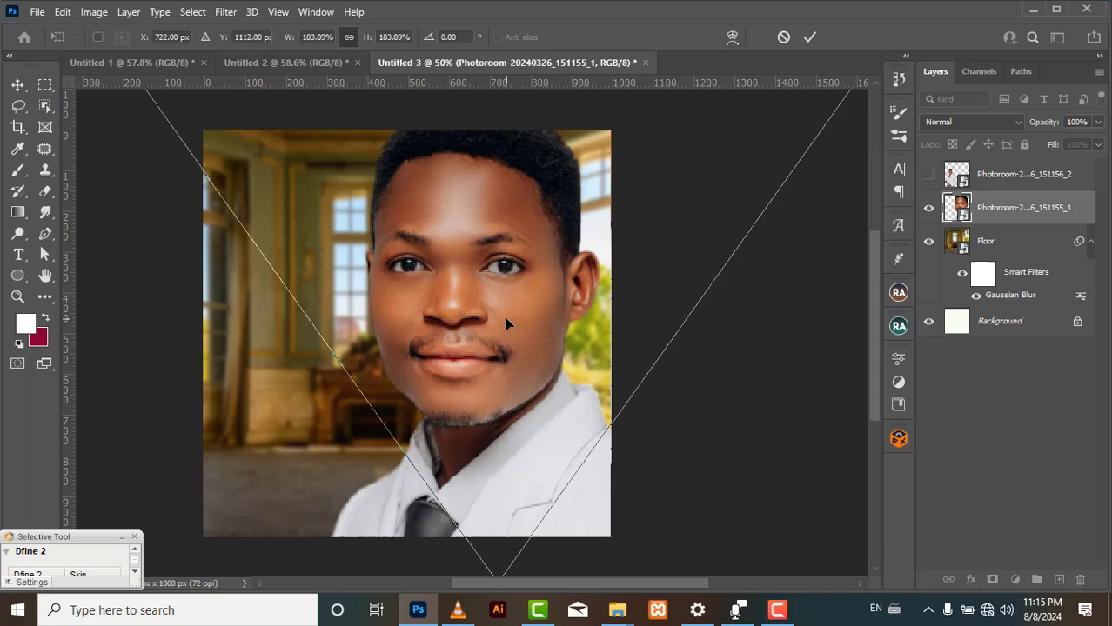
{"action": "left_click", "coordinate": [810, 36]}
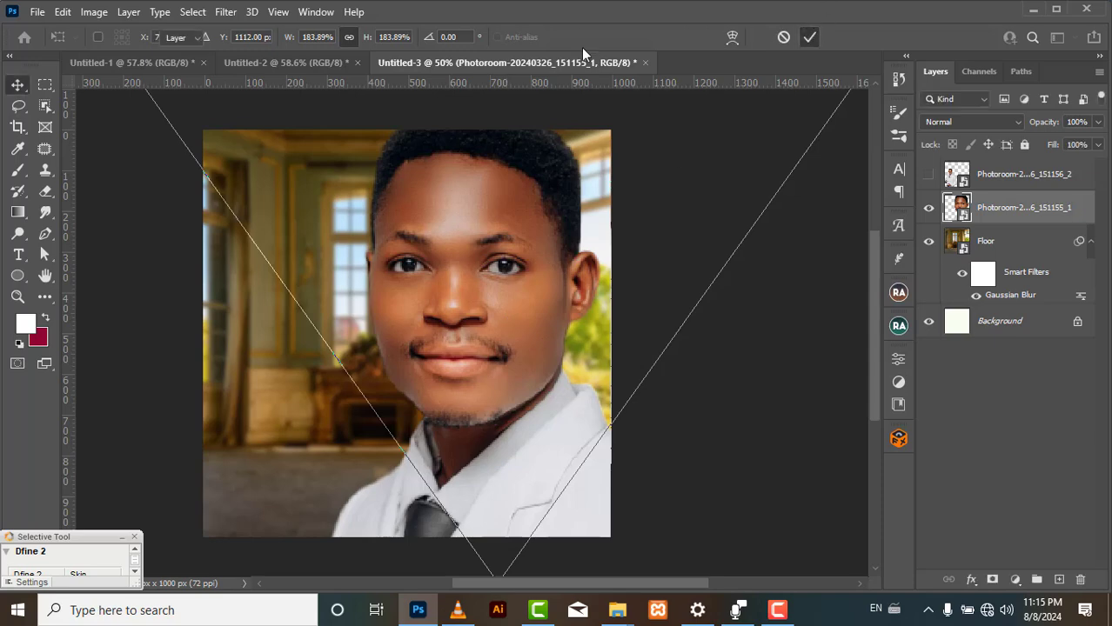
- Check the finished flyer in Untitled-2, then scale the Photoroom-20240326_151155_1 photo to about 175% and position it at about X 713, Y 1095 px
{"action": "left_click", "coordinate": [322, 62]}
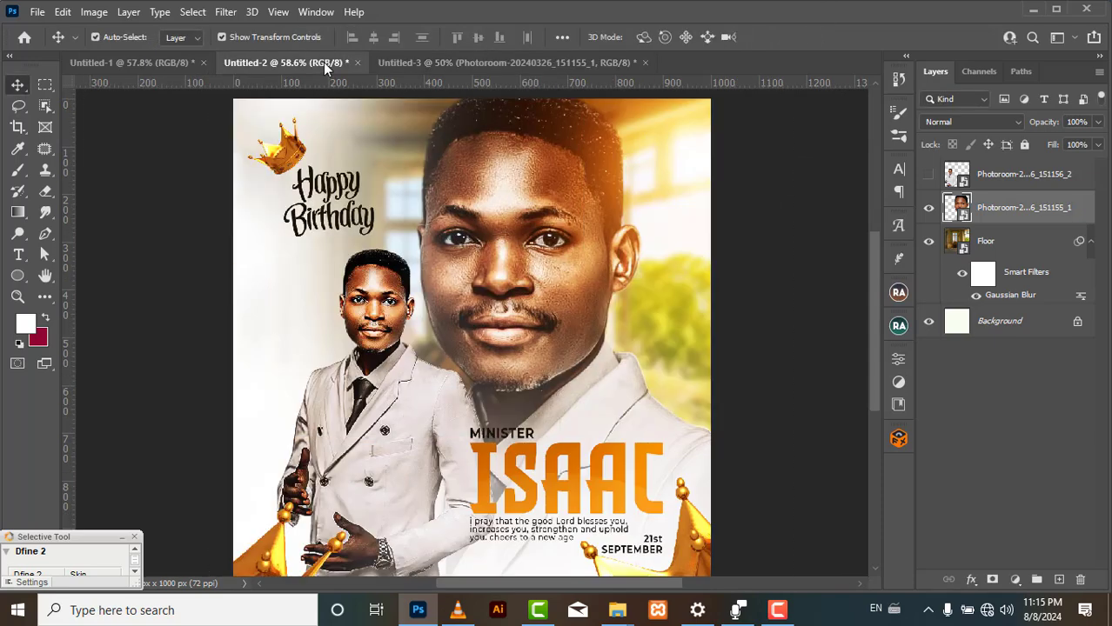
{"action": "left_click", "coordinate": [514, 64]}
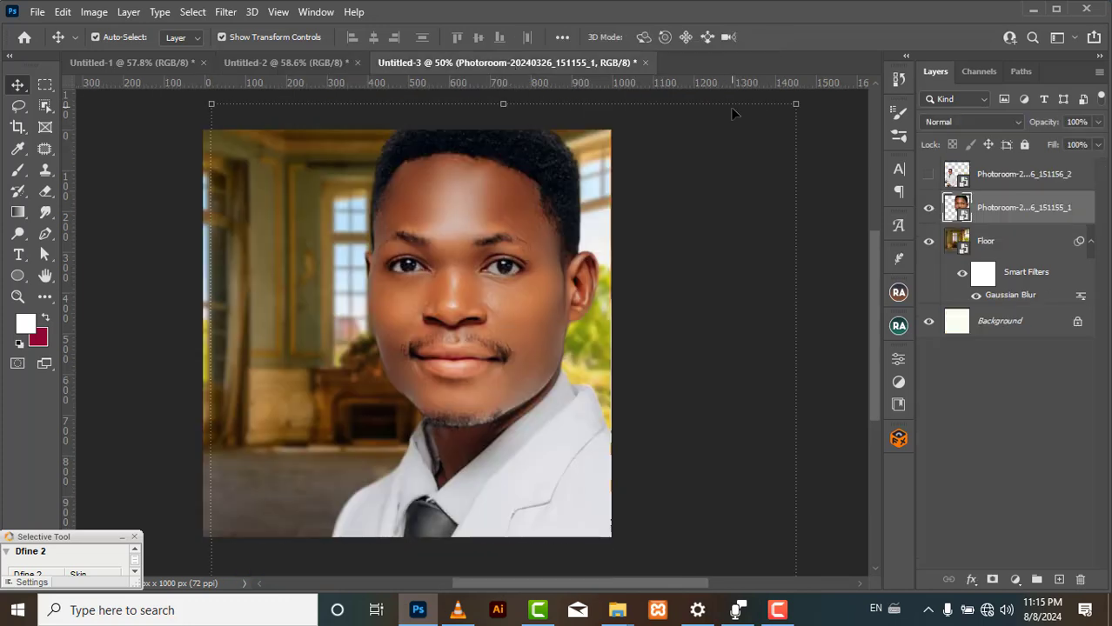
{"action": "left_click_drag", "start_coordinate": [795, 106], "coordinate": [635, 260]}
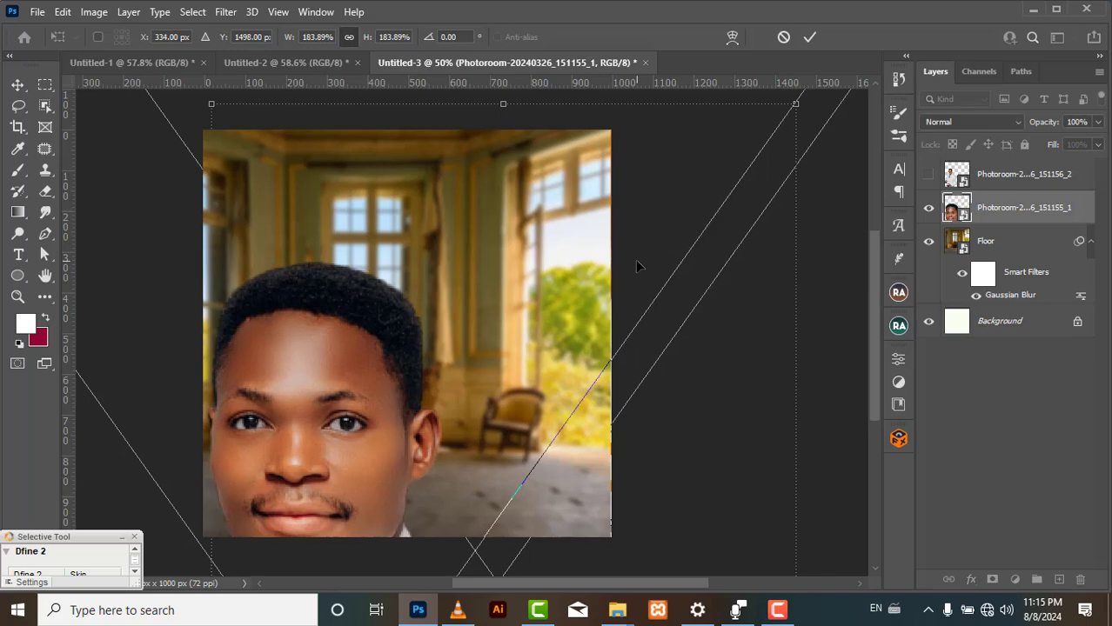
{"action": "left_click_drag", "start_coordinate": [405, 318], "coordinate": [211, 535]}
{"action": "left_click_drag", "start_coordinate": [679, 205], "coordinate": [615, 277]}
{"action": "left_click_drag", "start_coordinate": [442, 433], "coordinate": [704, 246]}
{"action": "left_click_drag", "start_coordinate": [402, 471], "coordinate": [483, 279]}
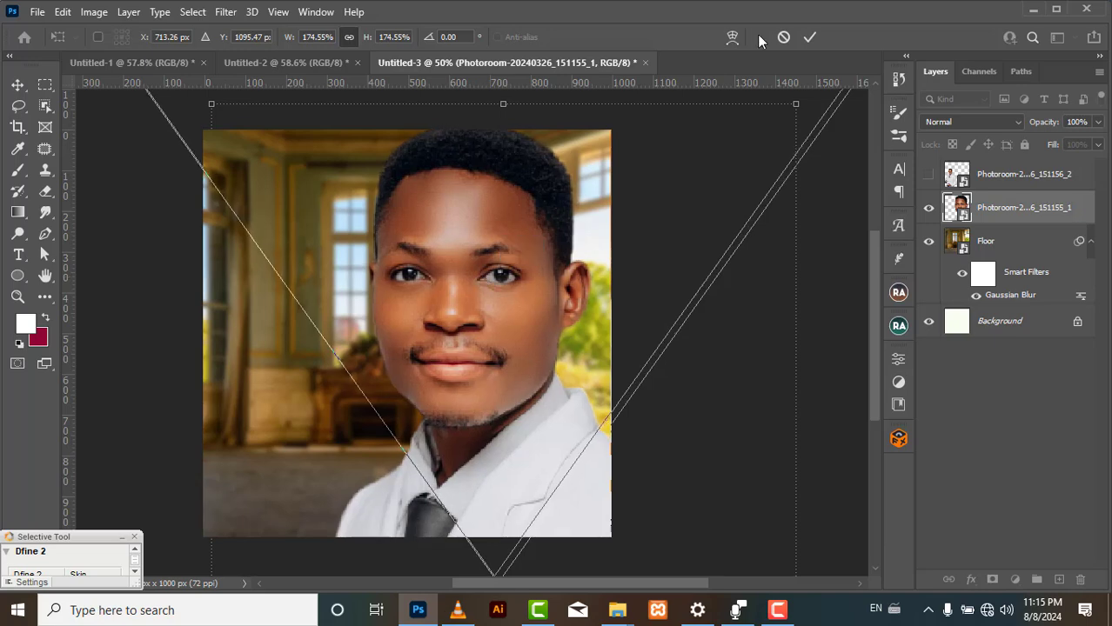
{"action": "left_click", "coordinate": [808, 37]}
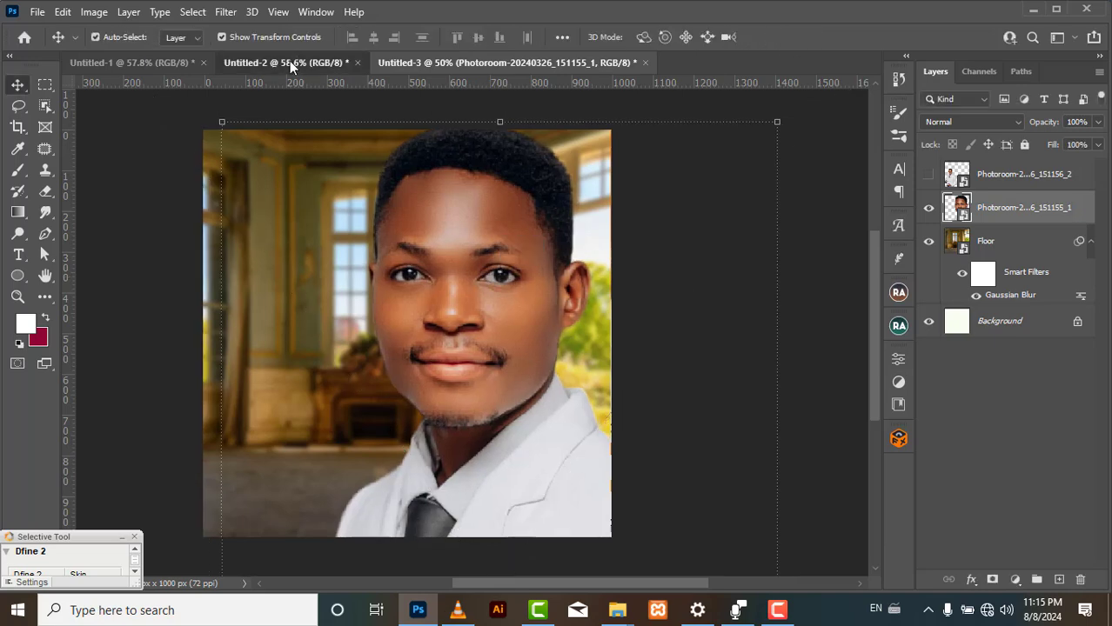
- Compare with the finished flyer again and reduce the Photoroom-20240326_151155_1 photo to about 150%, positioned at about X 667, Y 1000 px
{"action": "left_click", "coordinate": [287, 63]}
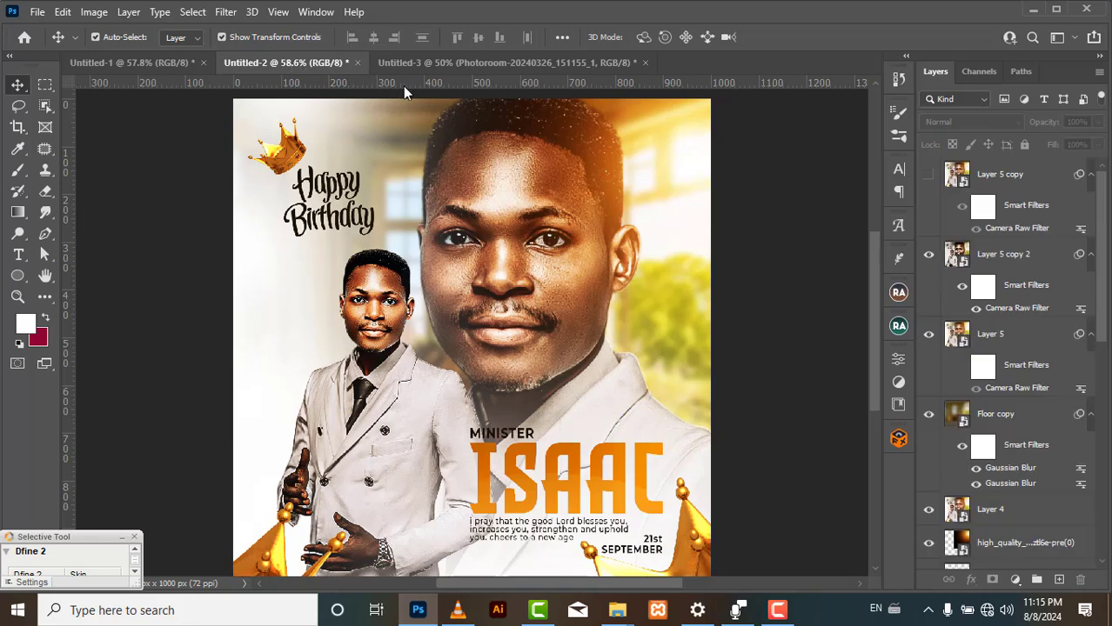
{"action": "left_click", "coordinate": [546, 63]}
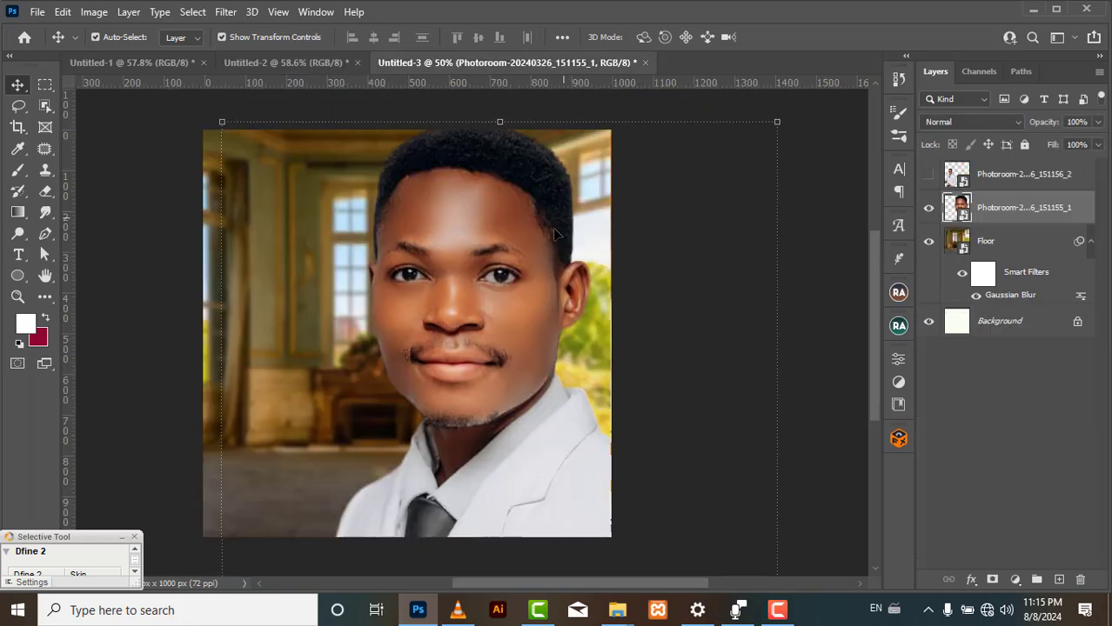
{"action": "left_click_drag", "start_coordinate": [777, 121], "coordinate": [607, 279]}
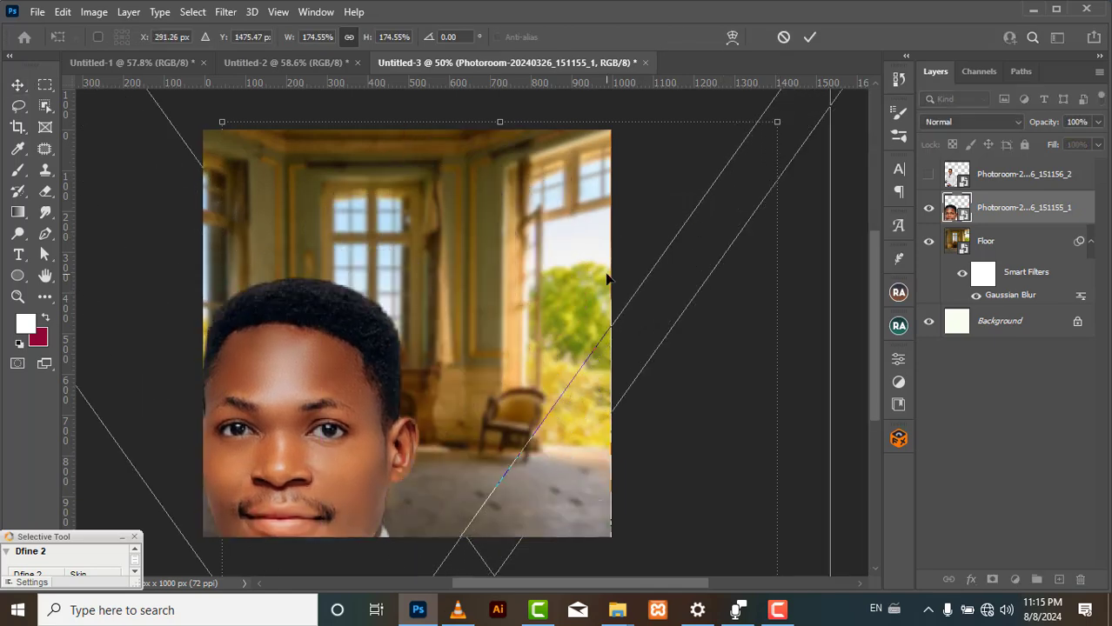
{"action": "key", "text": "ctrl+minus"}
{"action": "key", "text": "ctrl+minus"}
{"action": "key", "text": "ctrl+minus"}
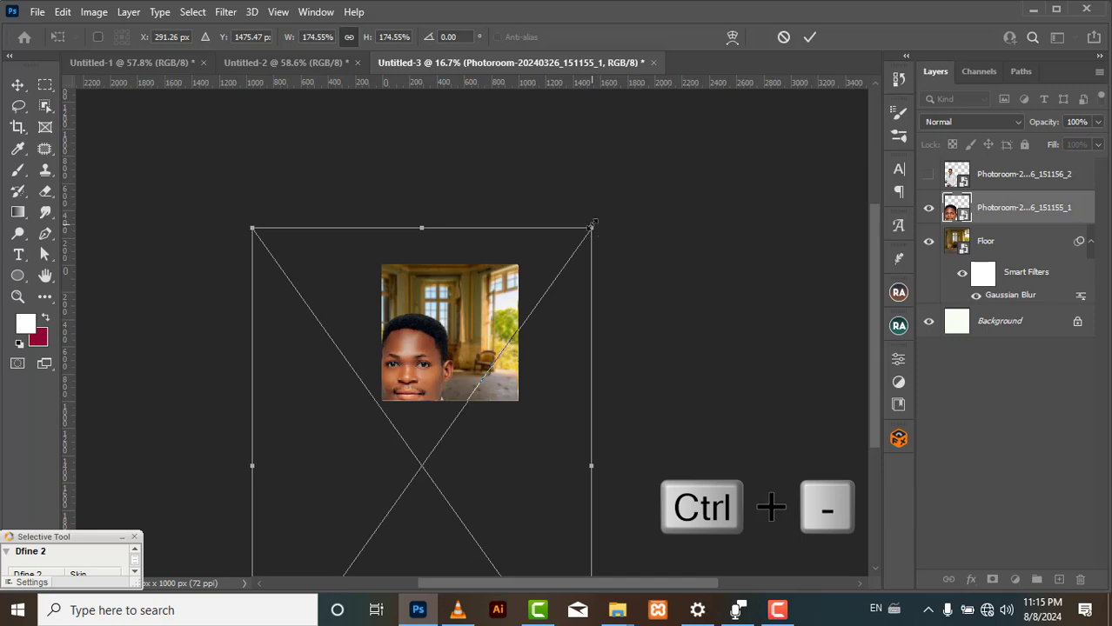
{"action": "left_click_drag", "start_coordinate": [593, 225], "coordinate": [544, 296]}
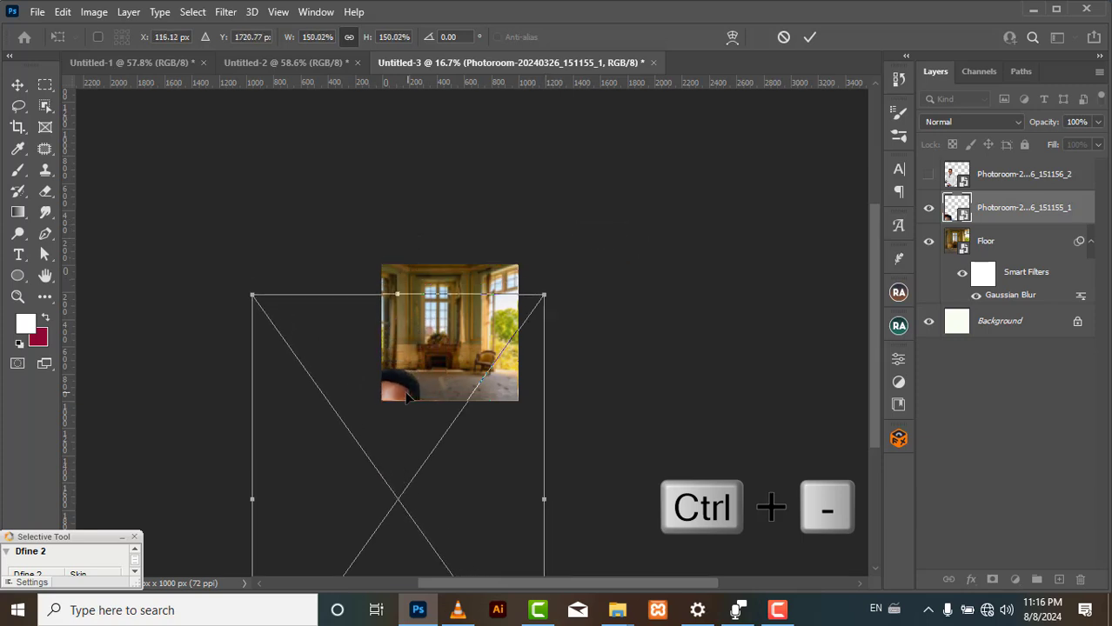
{"action": "left_click_drag", "start_coordinate": [406, 392], "coordinate": [476, 292]}
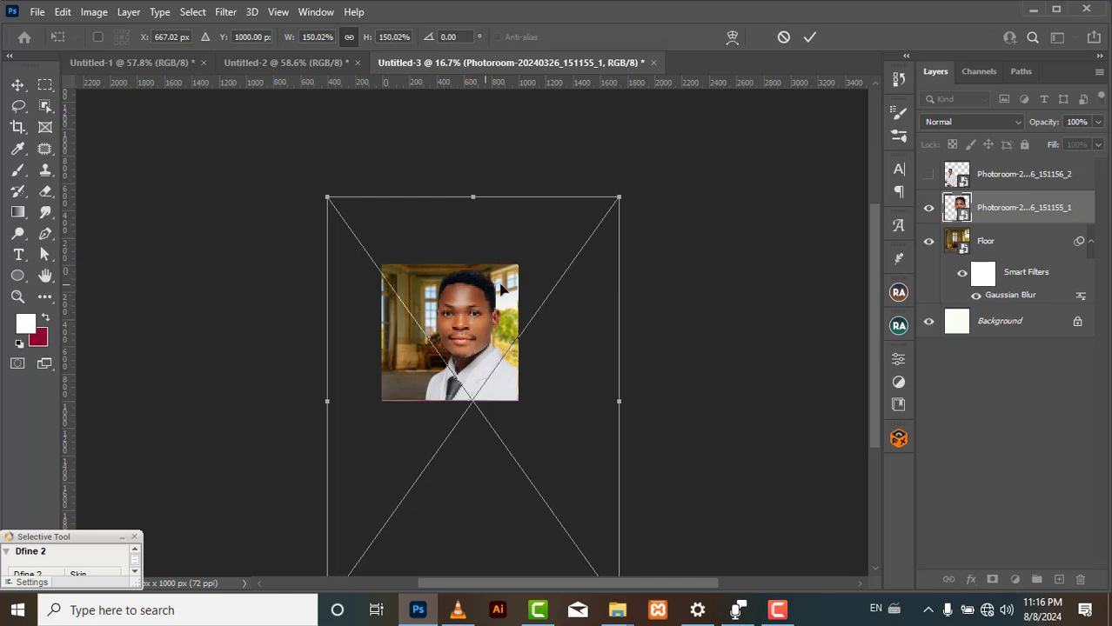
{"action": "left_click", "coordinate": [810, 36]}
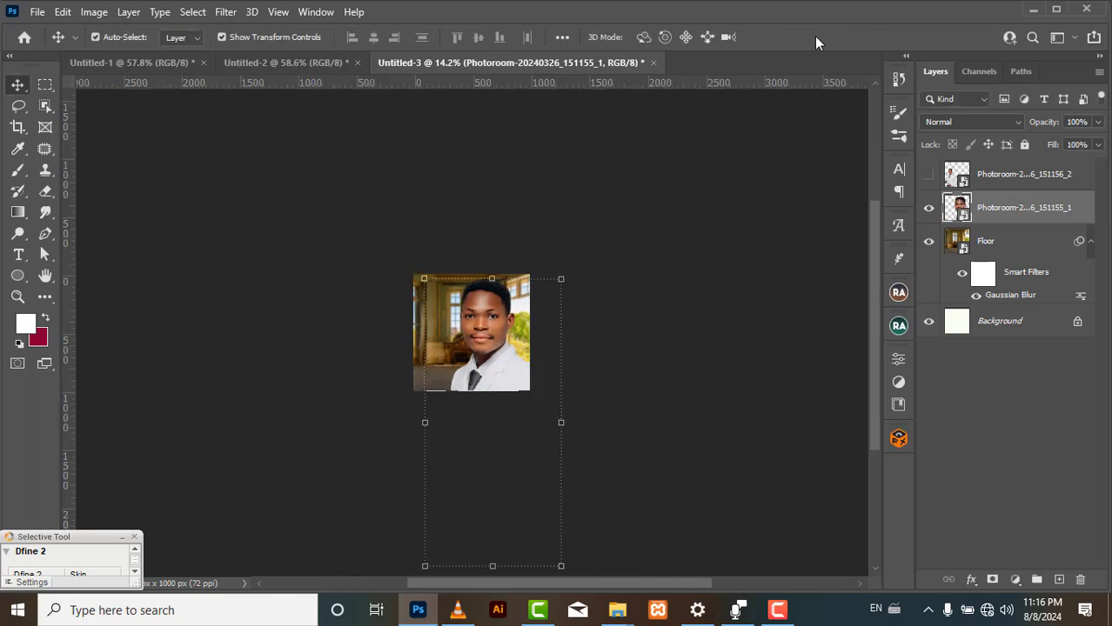
{"action": "left_click", "coordinate": [741, 214]}
{"action": "key", "text": "ctrl+0"}
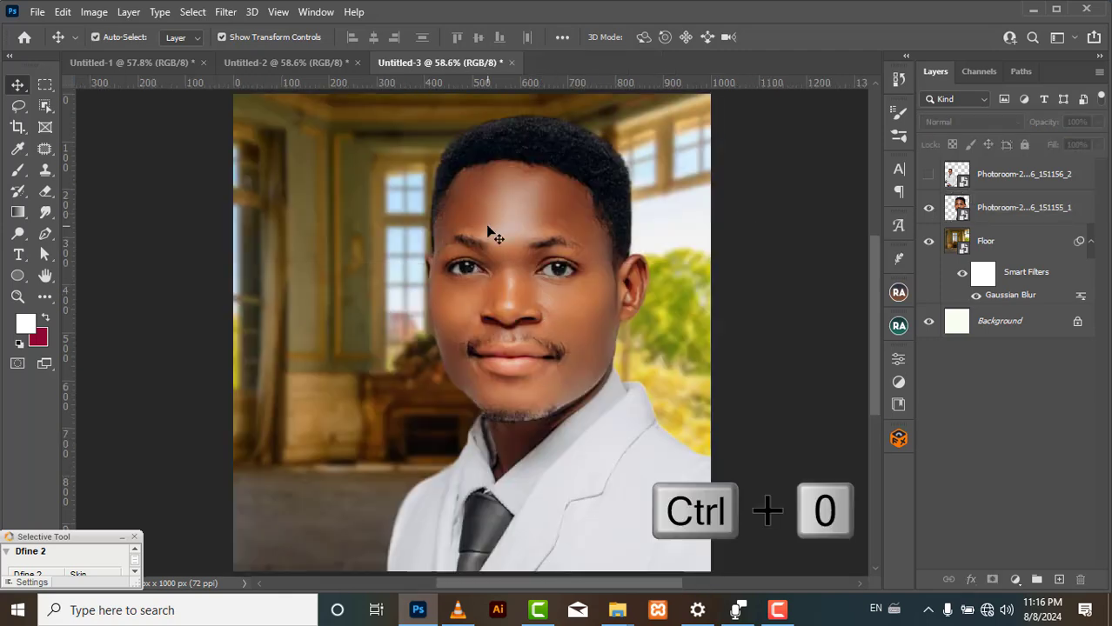
- Copy the Camera Raw-filtered 151155_1 photo layer from Untitled-2 into Untitled-3 and align it over the existing close-up portrait
{"action": "left_click", "coordinate": [305, 70]}
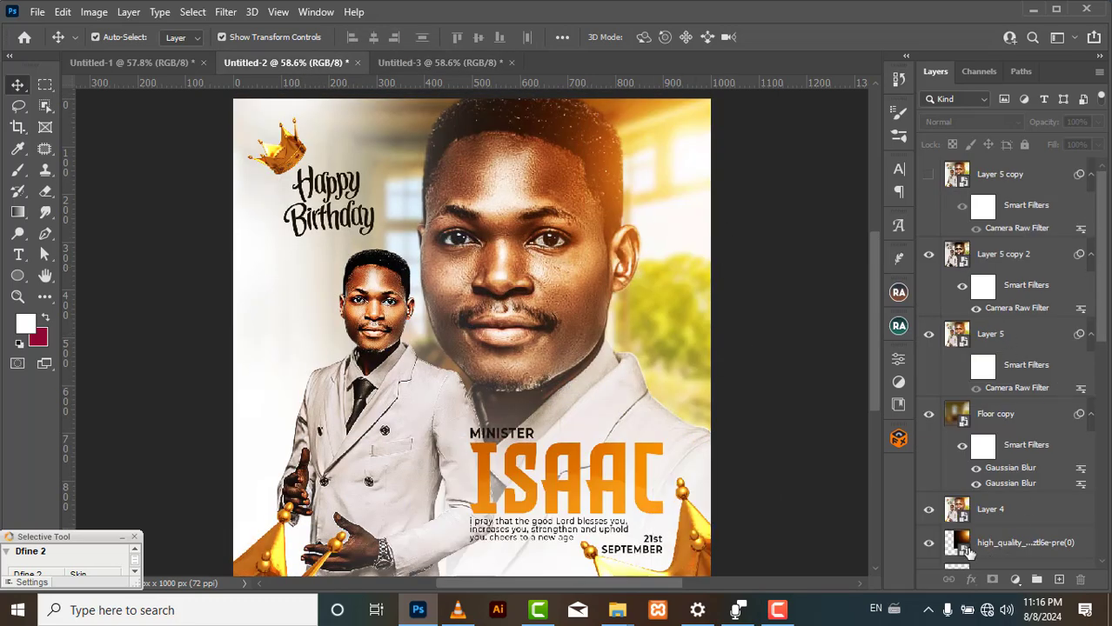
{"action": "left_click_drag", "start_coordinate": [1103, 292], "coordinate": [1083, 548]}
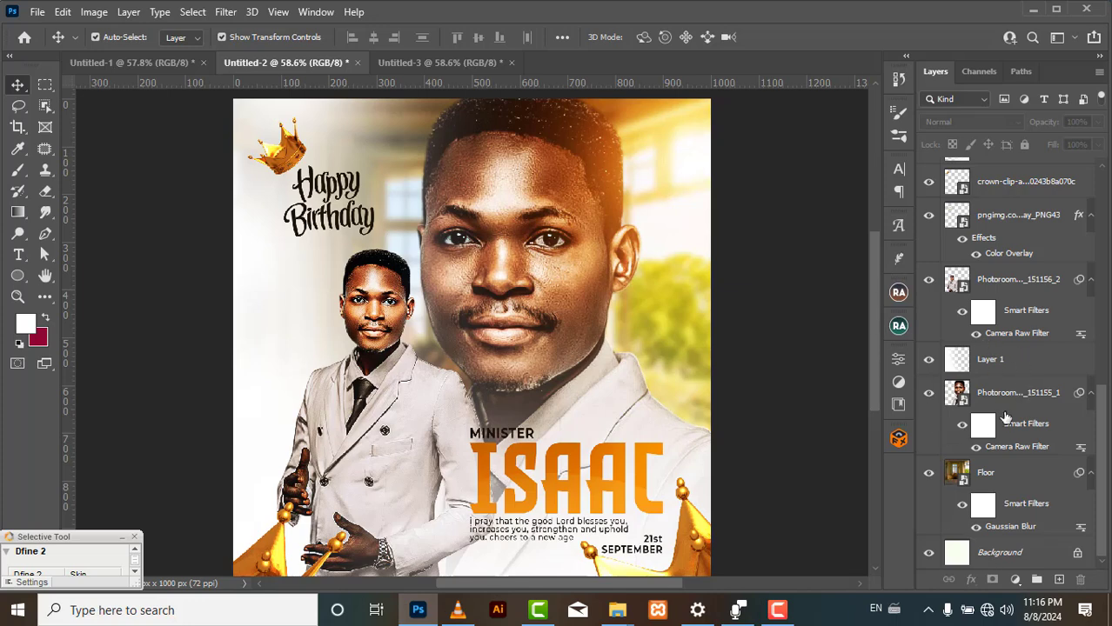
{"action": "scroll", "coordinate": [1070, 453], "scroll_direction": "up", "scroll_amount": 1}
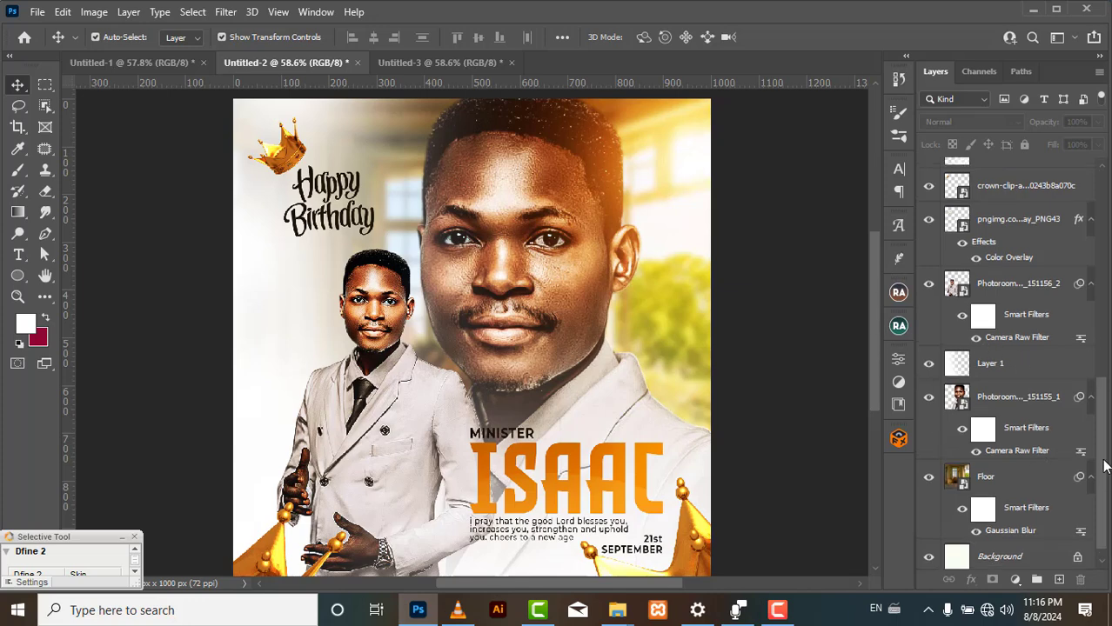
{"action": "left_click_drag", "start_coordinate": [958, 397], "coordinate": [549, 321]}
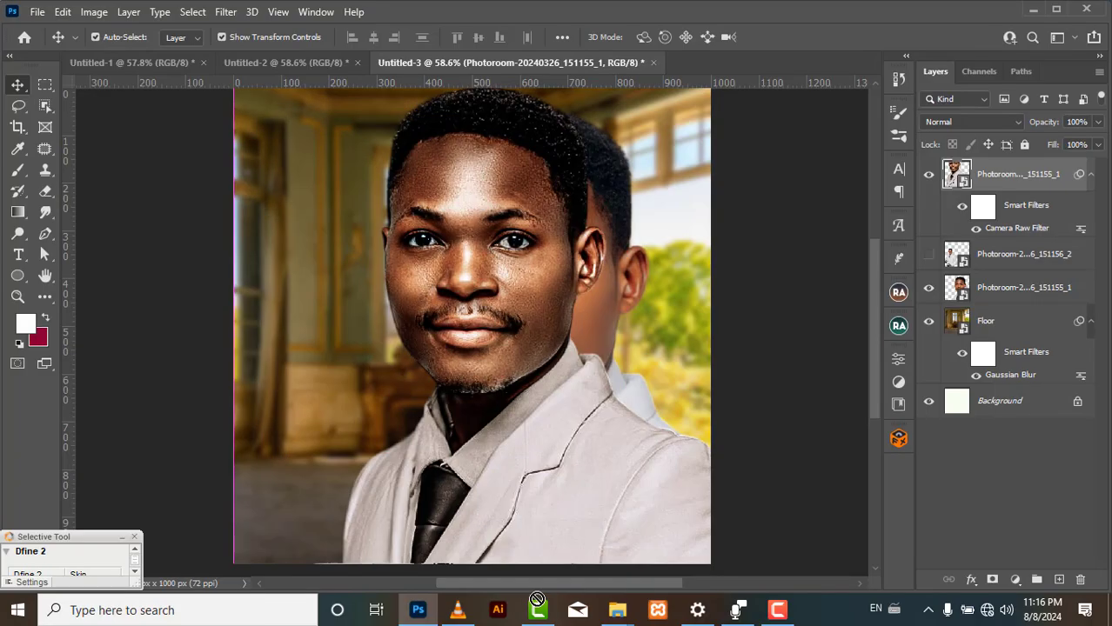
{"action": "left_click_drag", "start_coordinate": [570, 578], "coordinate": [514, 459]}
{"action": "left_click_drag", "start_coordinate": [466, 383], "coordinate": [582, 540]}
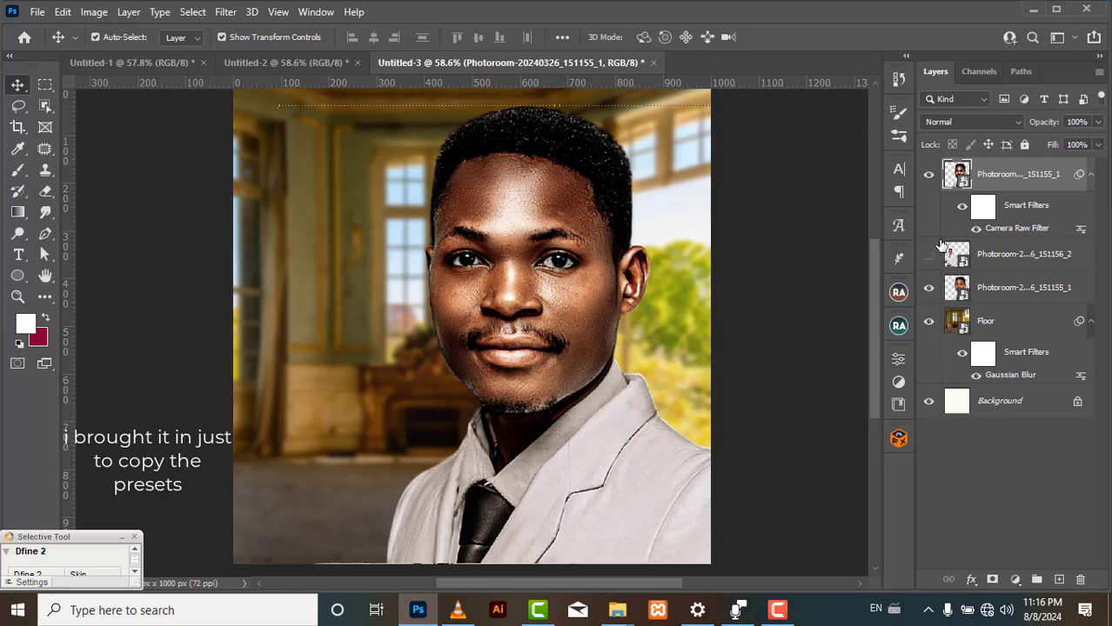
- Hide the unfiltered 151155_1 layer, show the 151156_2 layer, and keep the filtered 151155_1 copy visible and selected
{"action": "left_click", "coordinate": [929, 291]}
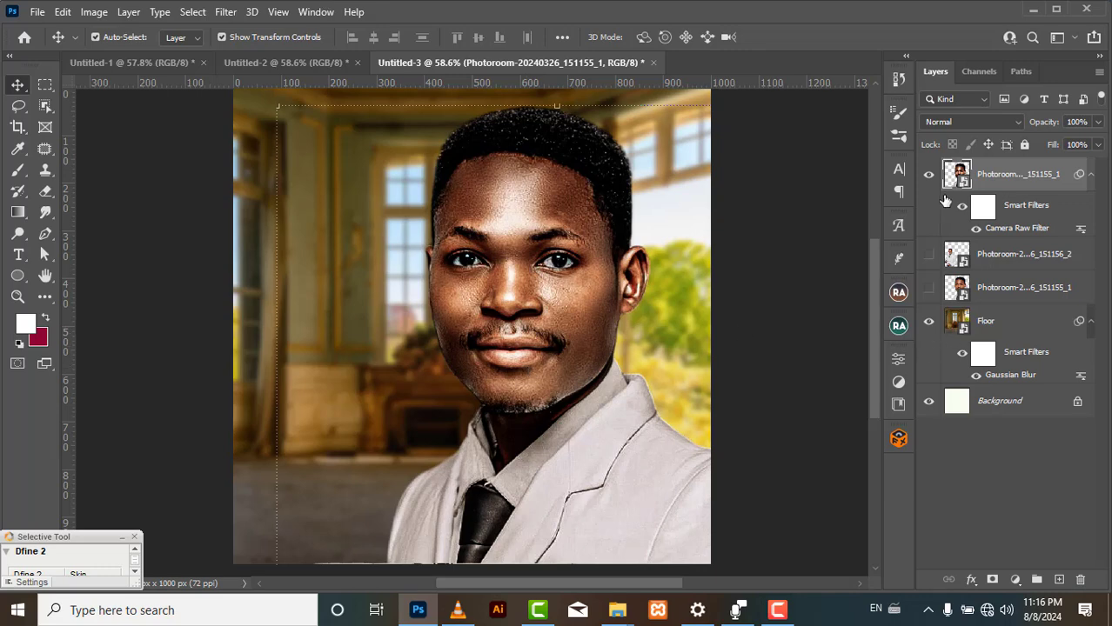
{"action": "left_click", "coordinate": [928, 174]}
{"action": "left_click", "coordinate": [928, 254]}
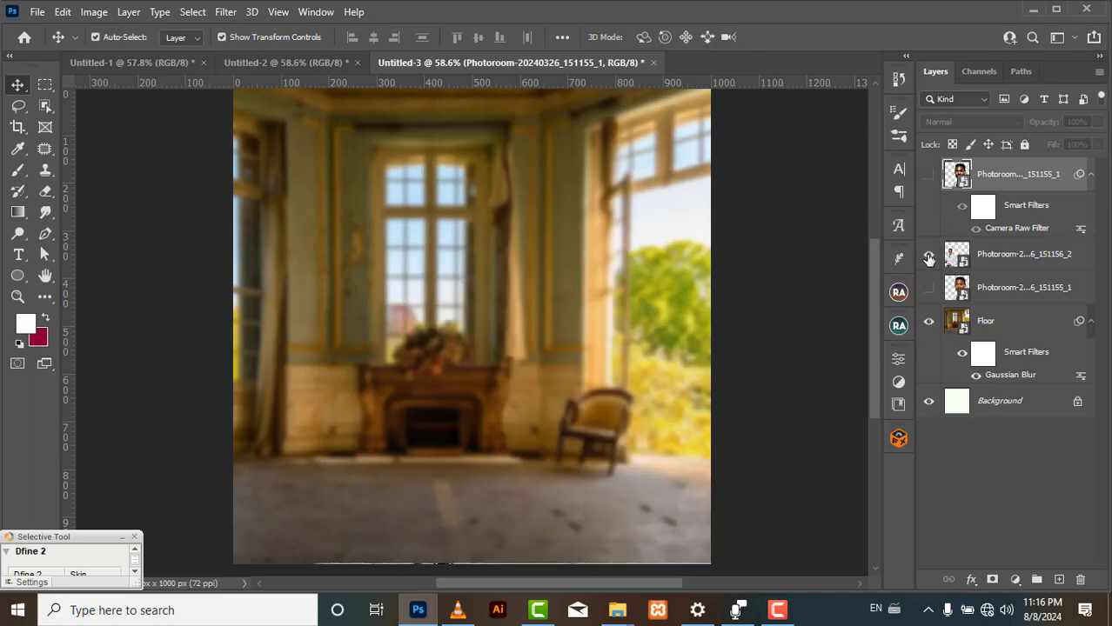
{"action": "left_click", "coordinate": [228, 12]}
{"action": "mouse_move", "coordinate": [277, 11]}
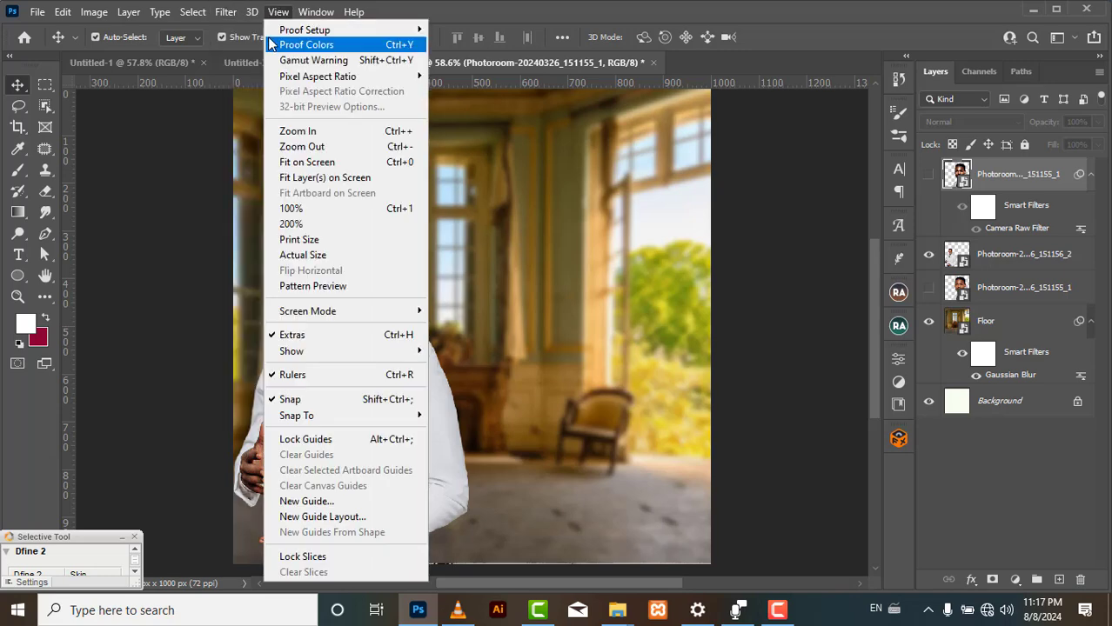
{"action": "left_click", "coordinate": [1041, 261]}
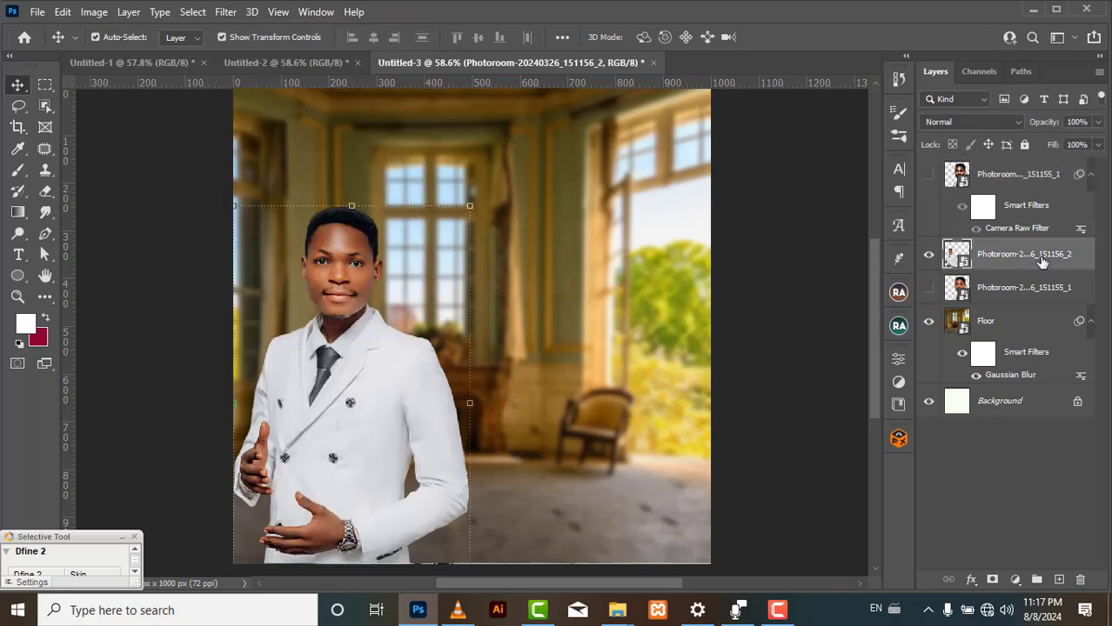
{"action": "left_click", "coordinate": [224, 15]}
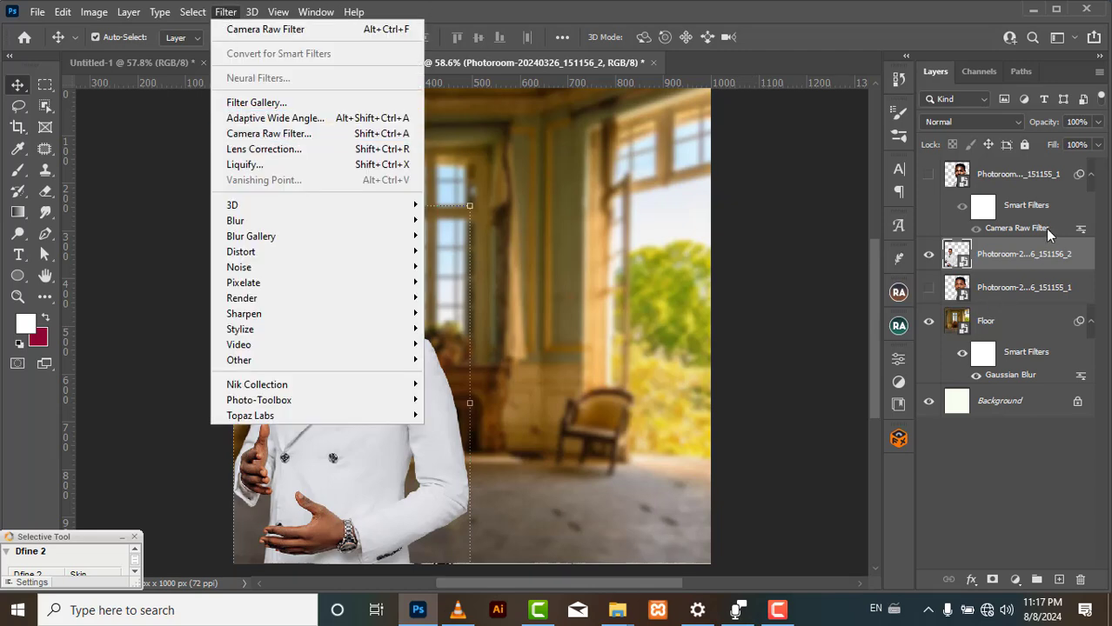
{"action": "left_click", "coordinate": [1007, 179]}
{"action": "left_click", "coordinate": [928, 174]}
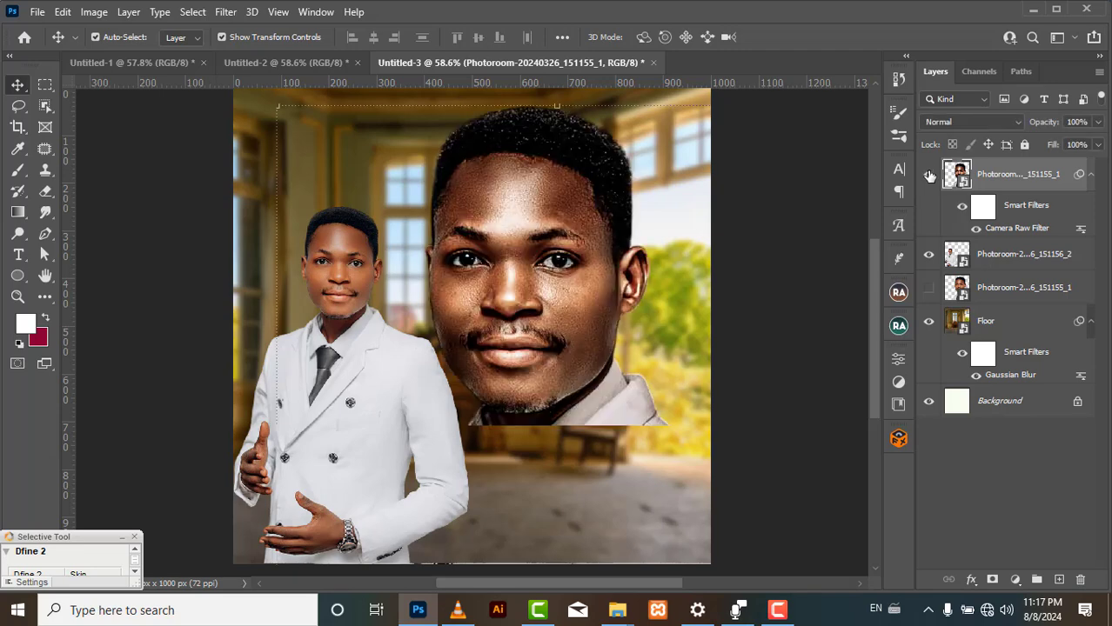
{"action": "left_click", "coordinate": [224, 12]}
{"action": "left_click", "coordinate": [268, 135]}
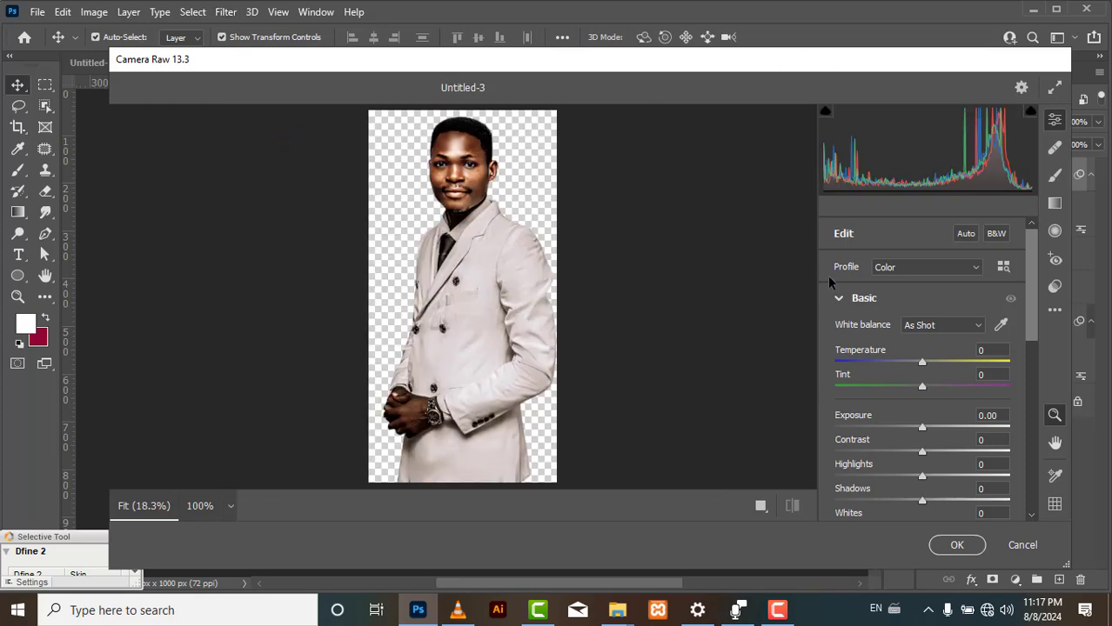
{"action": "scroll", "coordinate": [1032, 327], "scroll_direction": "down", "scroll_amount": 5}
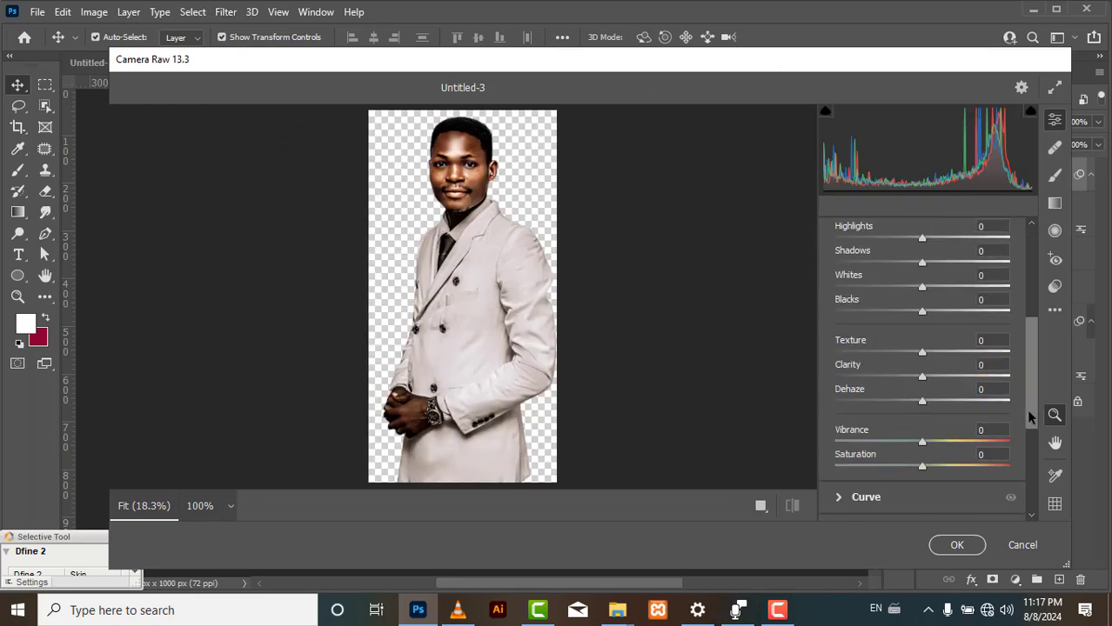
{"action": "left_click", "coordinate": [1023, 545]}
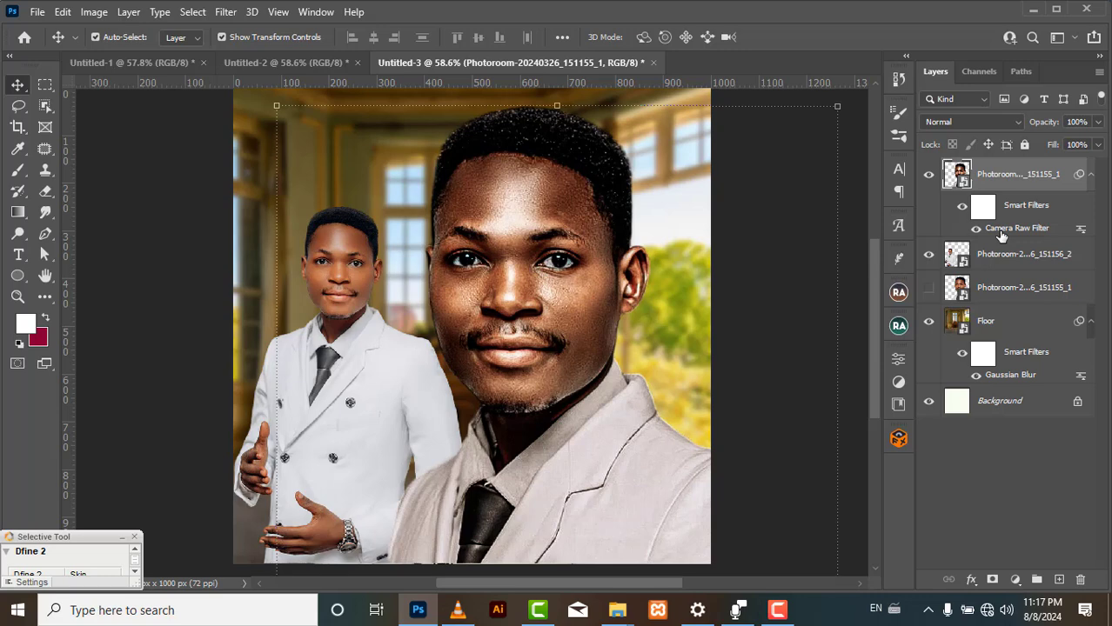
- Review the Camera Raw settings on the close-up 151155_1 photo, including its profile, Basic and Detail values, and keep the Modern 07 profile
{"action": "double_click", "coordinate": [1001, 229]}
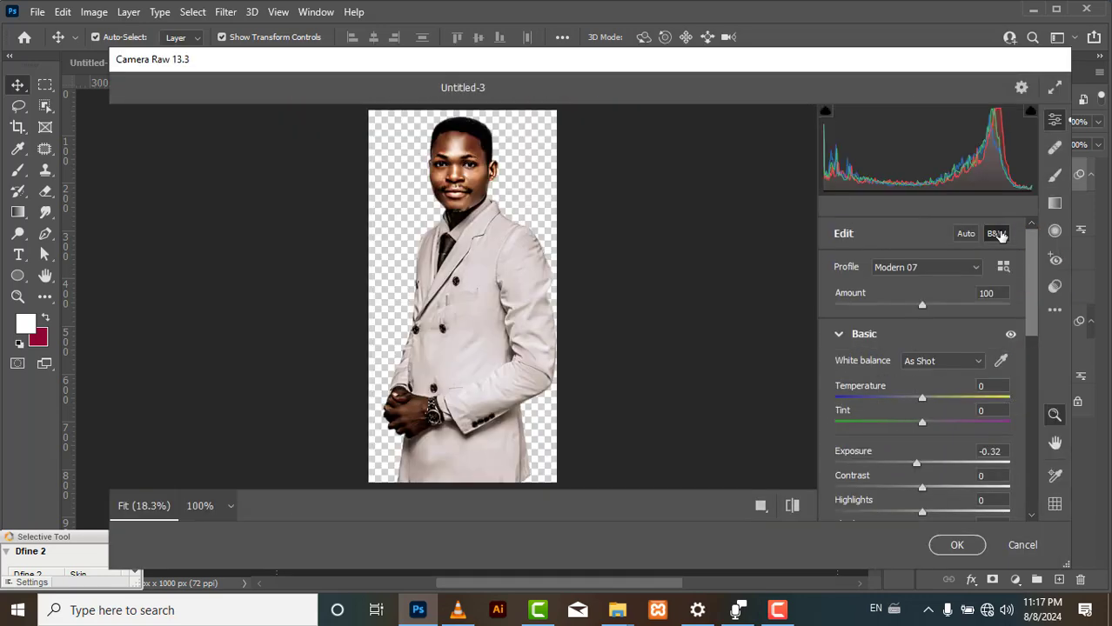
{"action": "left_click_drag", "start_coordinate": [1029, 255], "coordinate": [1029, 291]}
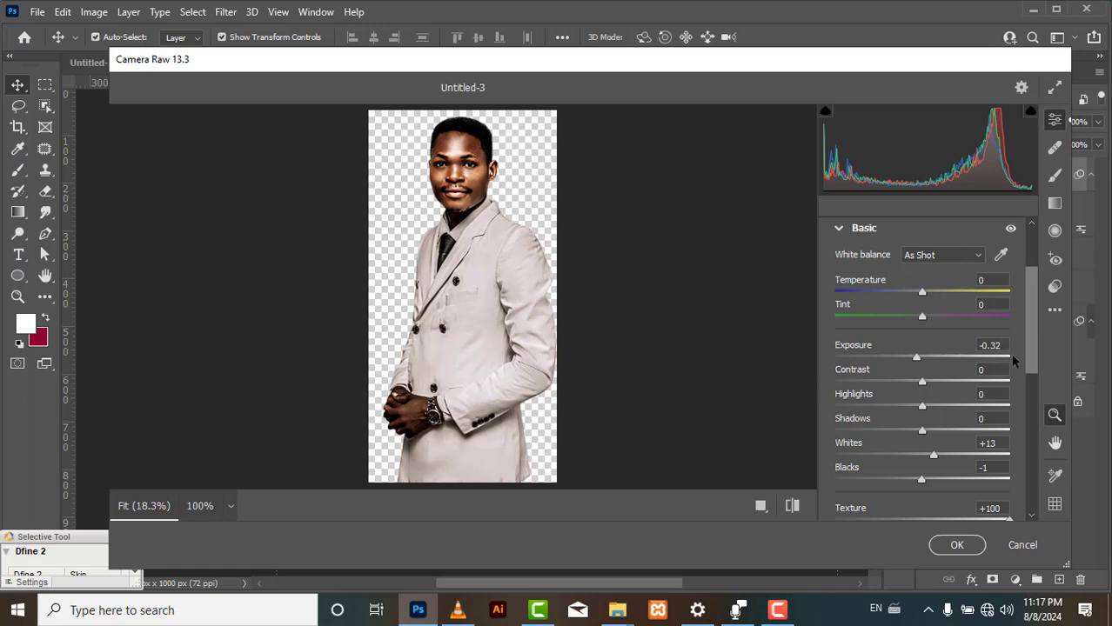
{"action": "left_click_drag", "start_coordinate": [1027, 354], "coordinate": [1031, 406]}
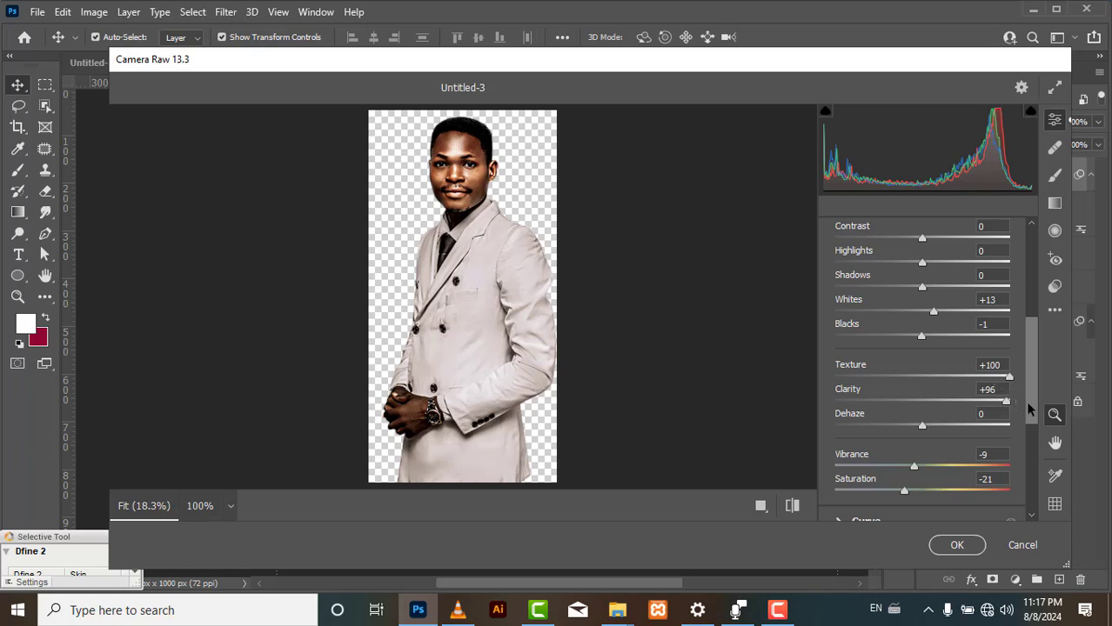
{"action": "left_click_drag", "start_coordinate": [1028, 402], "coordinate": [1036, 472]}
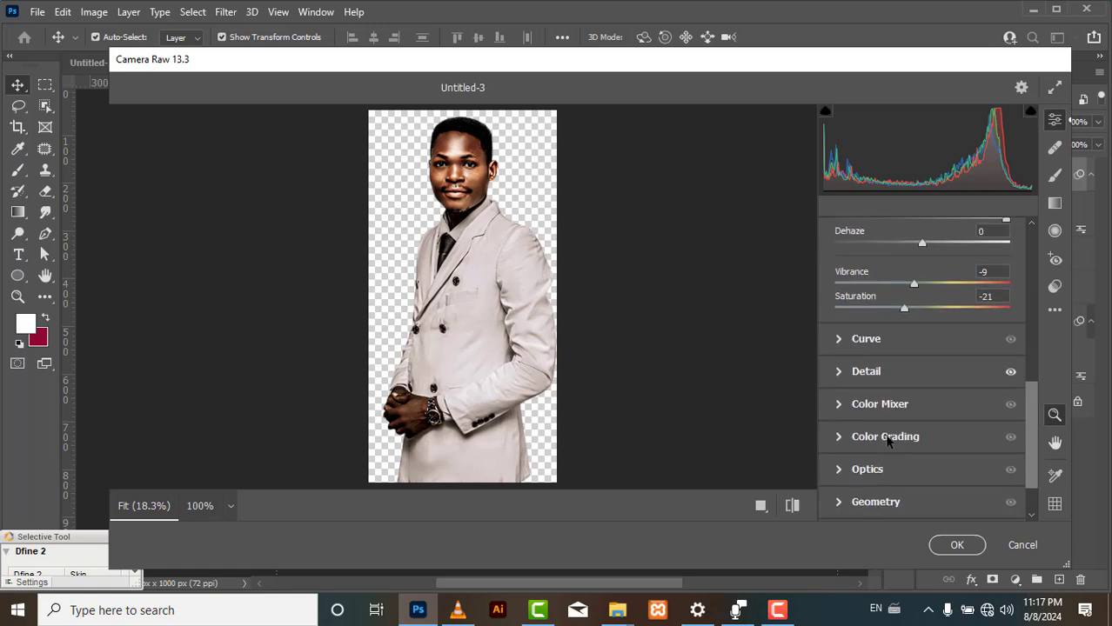
{"action": "left_click", "coordinate": [840, 372]}
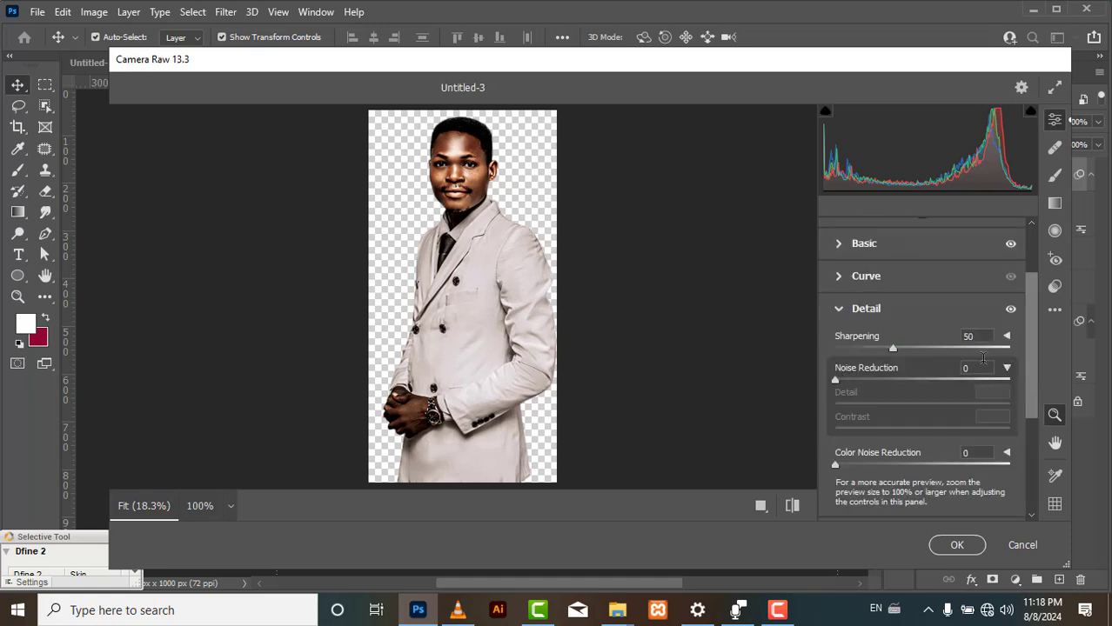
{"action": "left_click", "coordinate": [841, 307]}
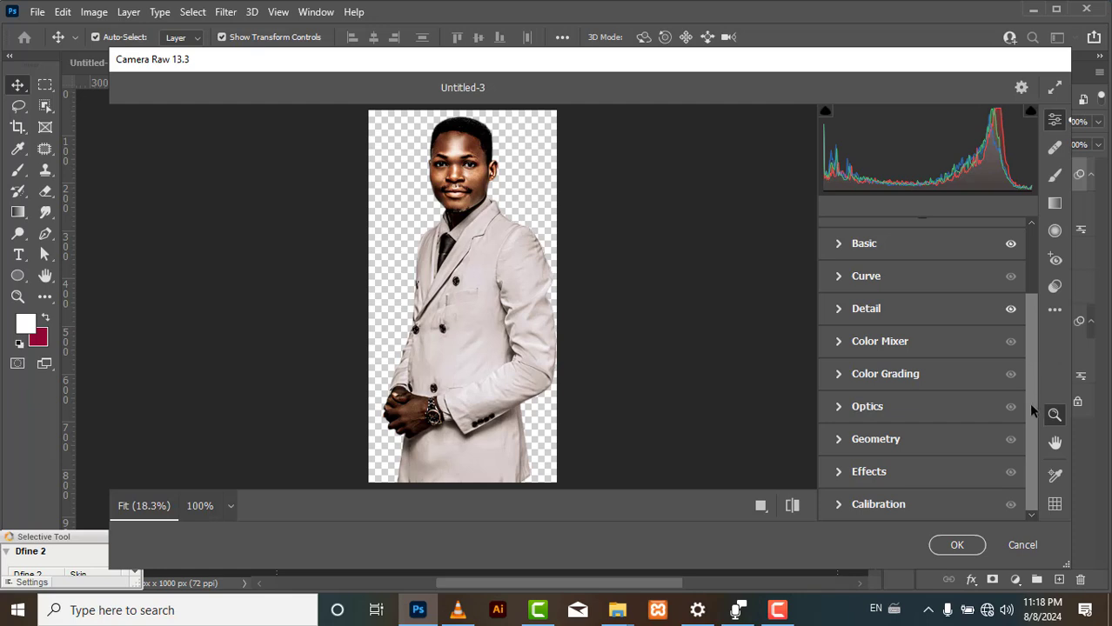
{"action": "left_click_drag", "start_coordinate": [1028, 403], "coordinate": [1035, 276]}
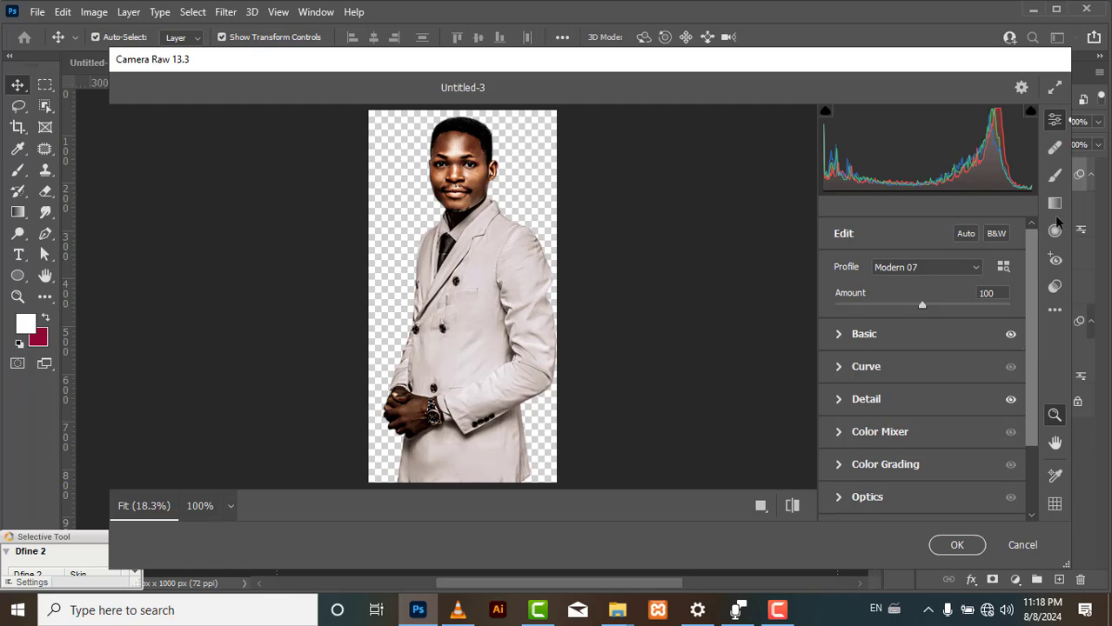
{"action": "left_click", "coordinate": [974, 268]}
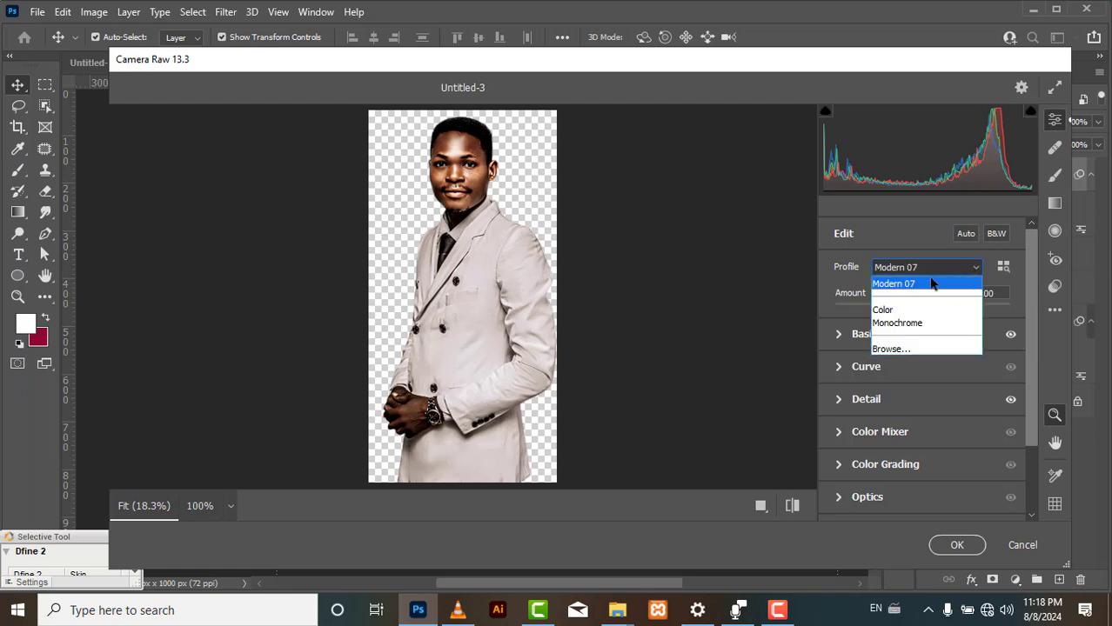
{"action": "left_click", "coordinate": [896, 284]}
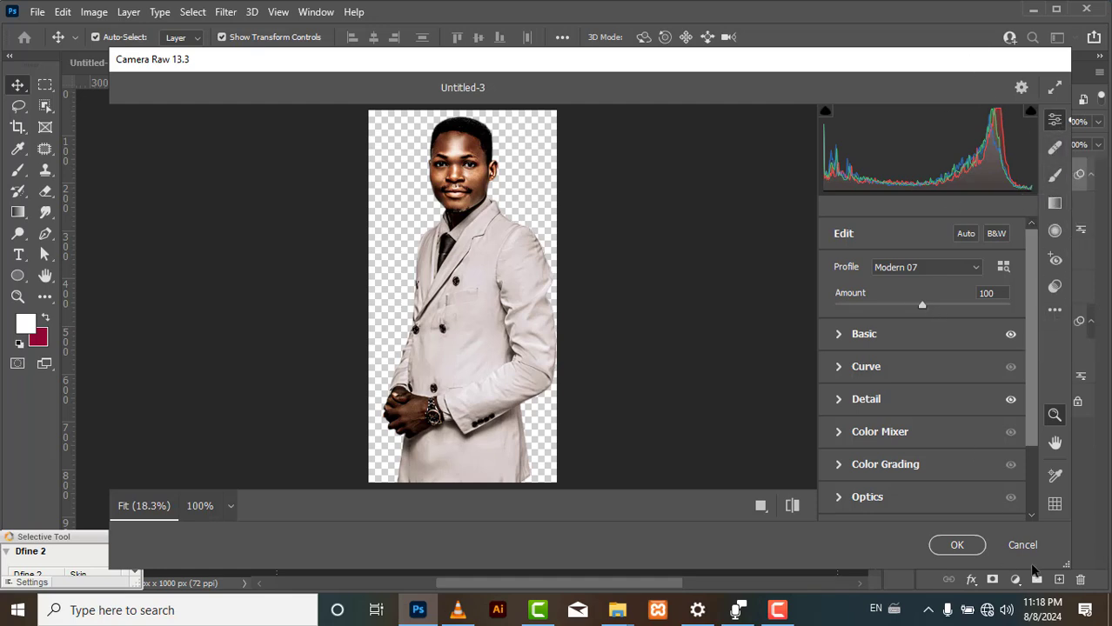
{"action": "left_click", "coordinate": [960, 548]}
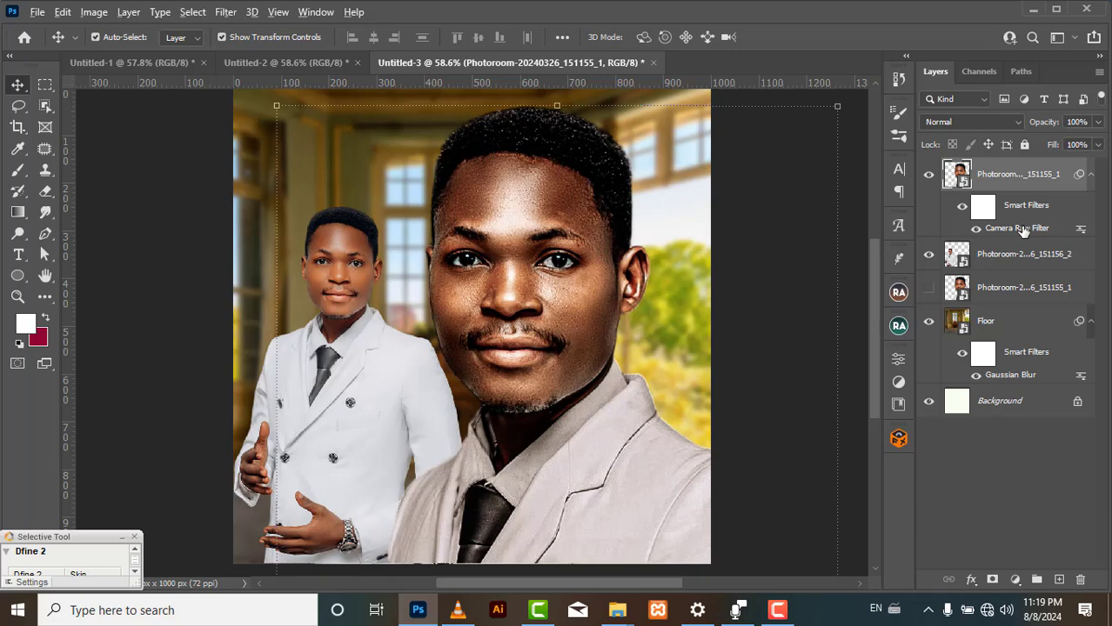
- Copy the Camera Raw filter onto the 151156_2 layer and move the filtered 151155_1 layer directly above the Floor layer
{"action": "left_click_drag", "start_coordinate": [1024, 231], "coordinate": [1026, 265]}
{"action": "left_click_drag", "start_coordinate": [1026, 266], "coordinate": [1026, 266]}
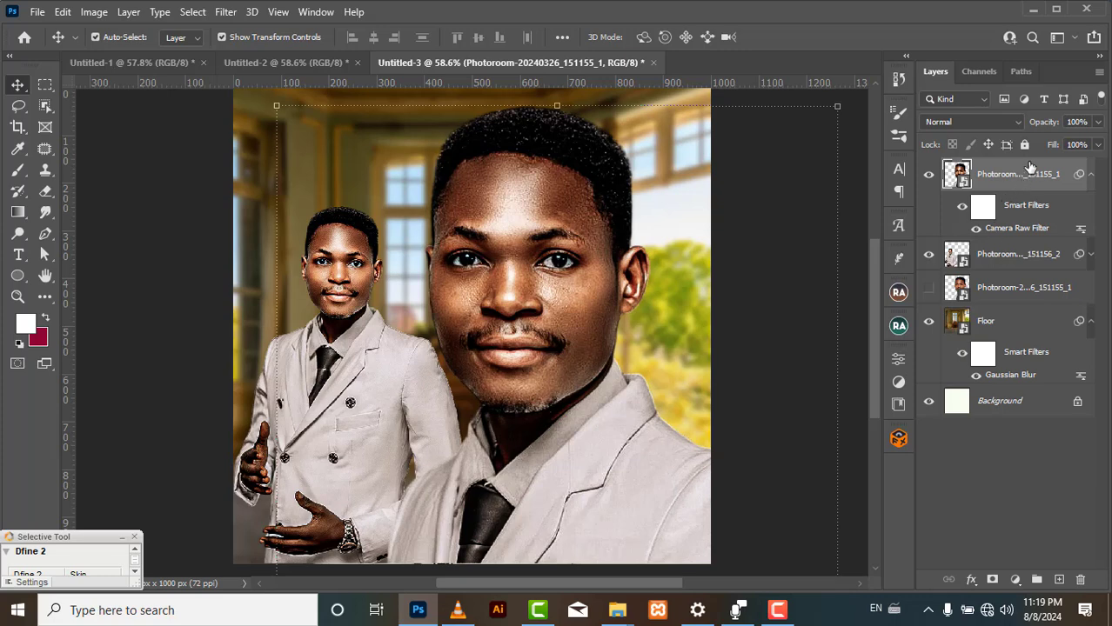
{"action": "left_click_drag", "start_coordinate": [1018, 178], "coordinate": [1010, 303]}
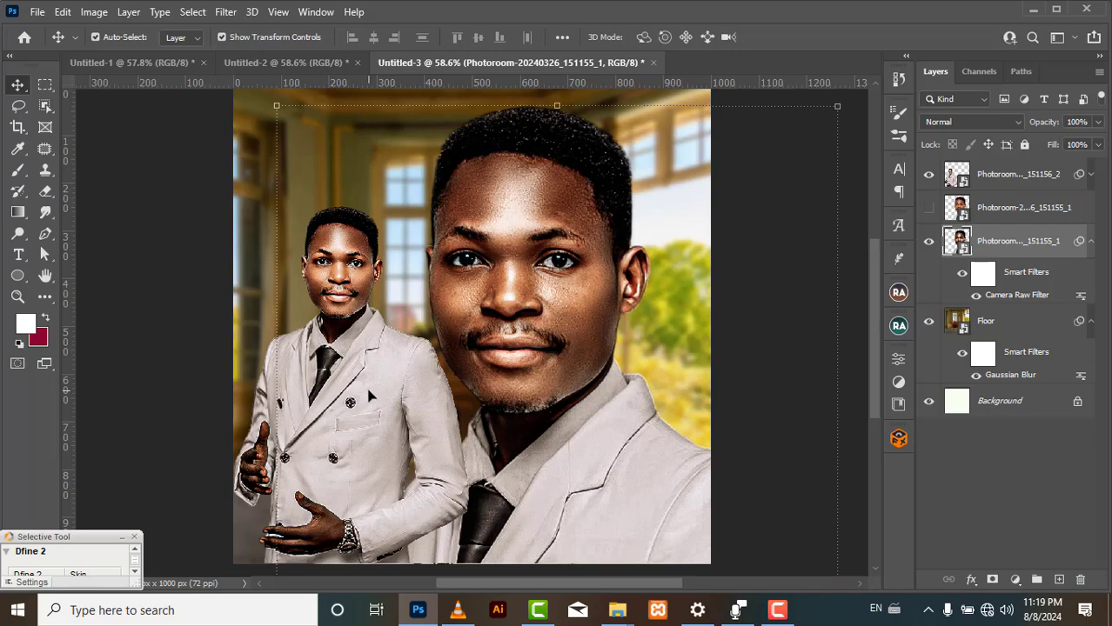
- Check the finished flyer in Untitled-2, then scale the 151156_2 photo to about 44% and position it at about X 283, Y 584 px
{"action": "left_click_drag", "start_coordinate": [370, 396], "coordinate": [380, 395]}
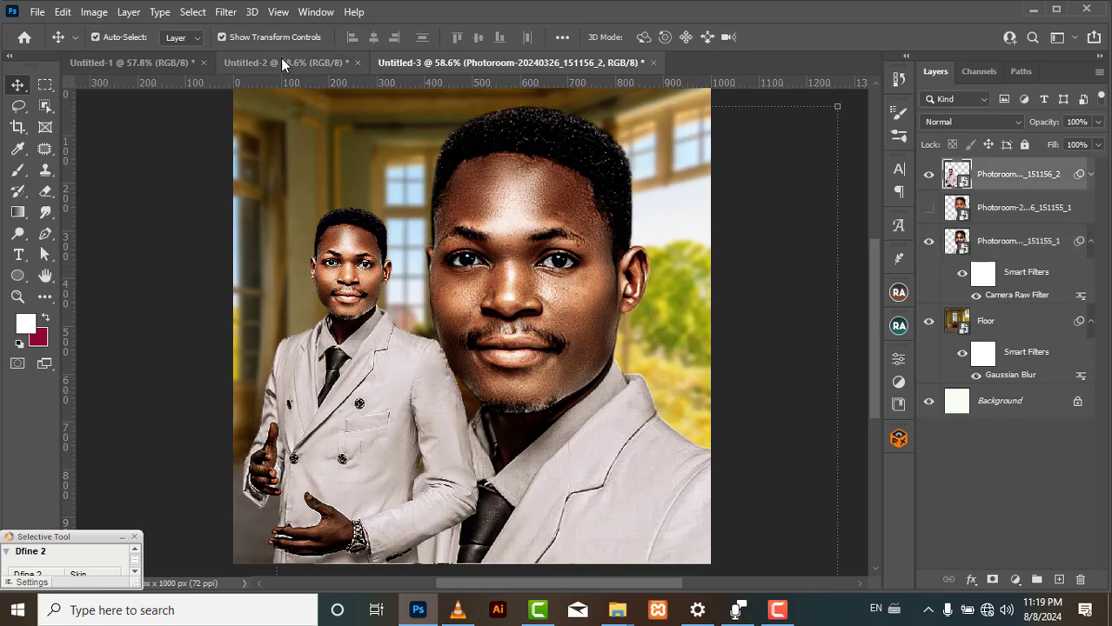
{"action": "left_click", "coordinate": [313, 62]}
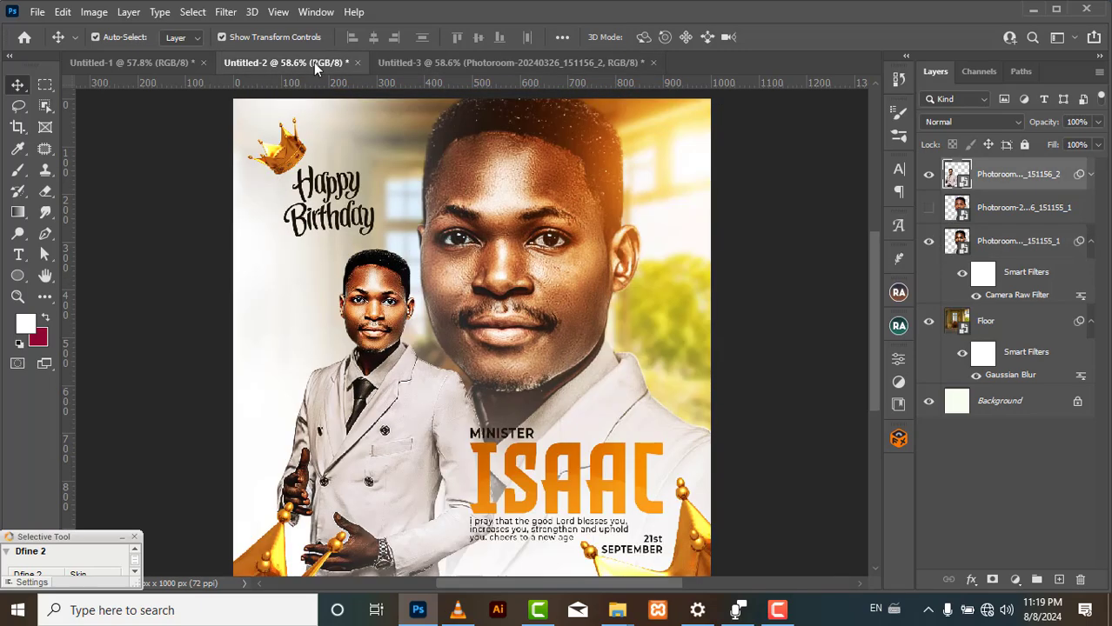
{"action": "left_click", "coordinate": [448, 68]}
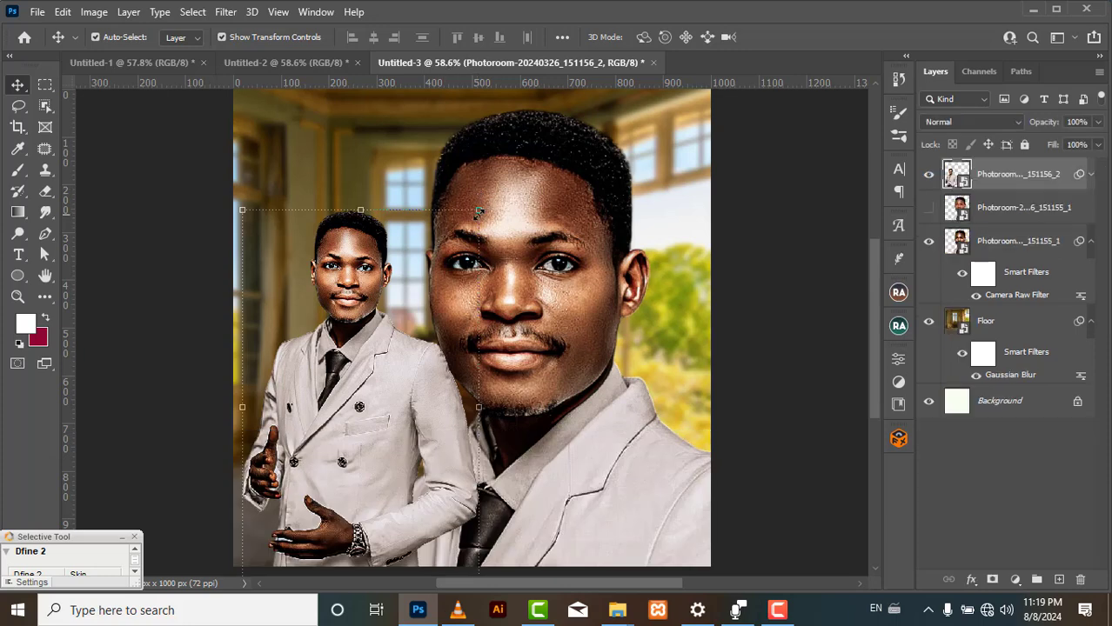
{"action": "left_click", "coordinate": [479, 213]}
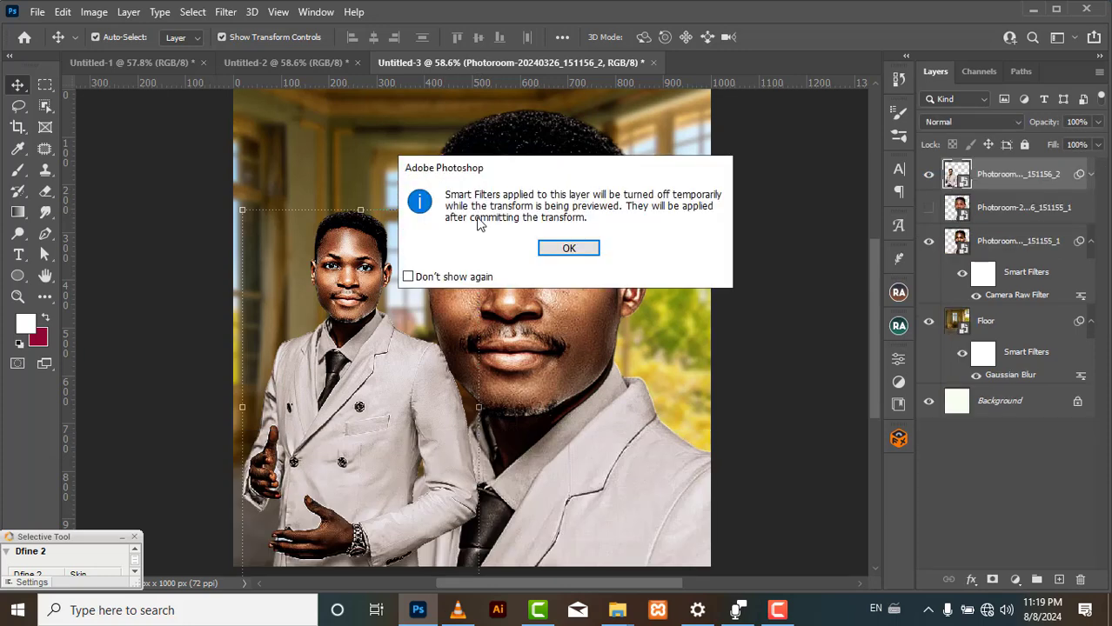
{"action": "left_click", "coordinate": [589, 252]}
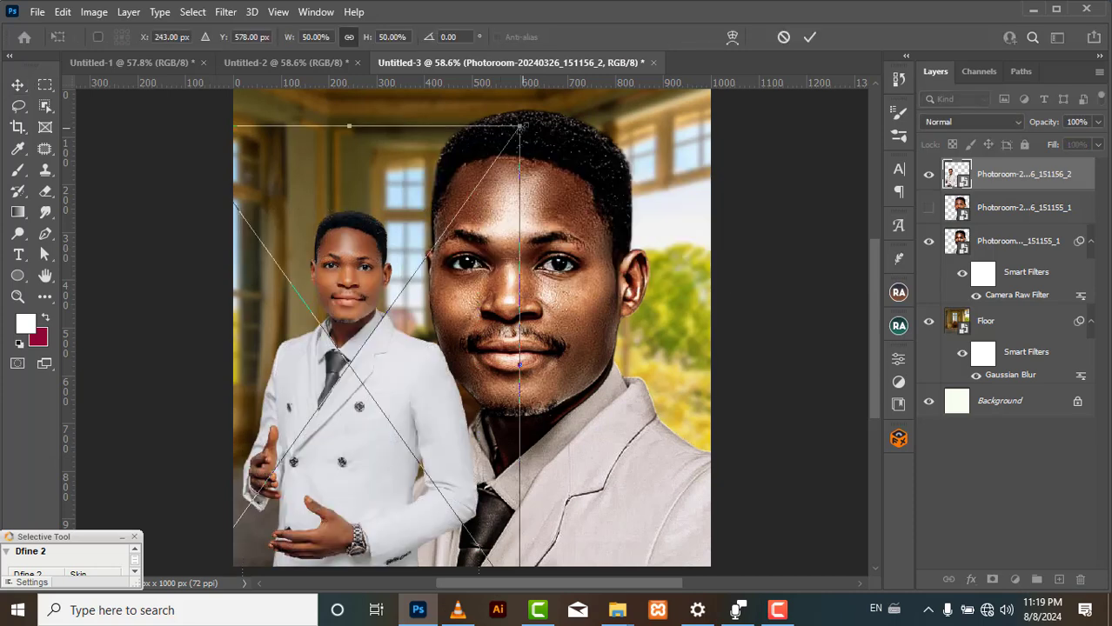
{"action": "left_click_drag", "start_coordinate": [519, 128], "coordinate": [489, 191]}
{"action": "left_click_drag", "start_coordinate": [362, 419], "coordinate": [406, 387]}
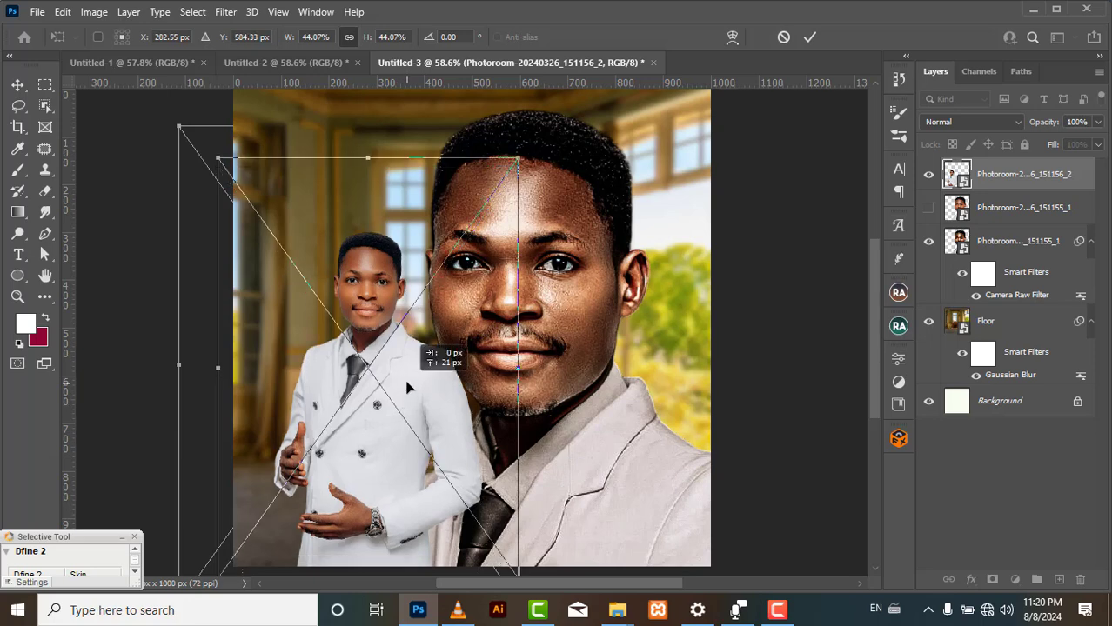
{"action": "left_click", "coordinate": [813, 36]}
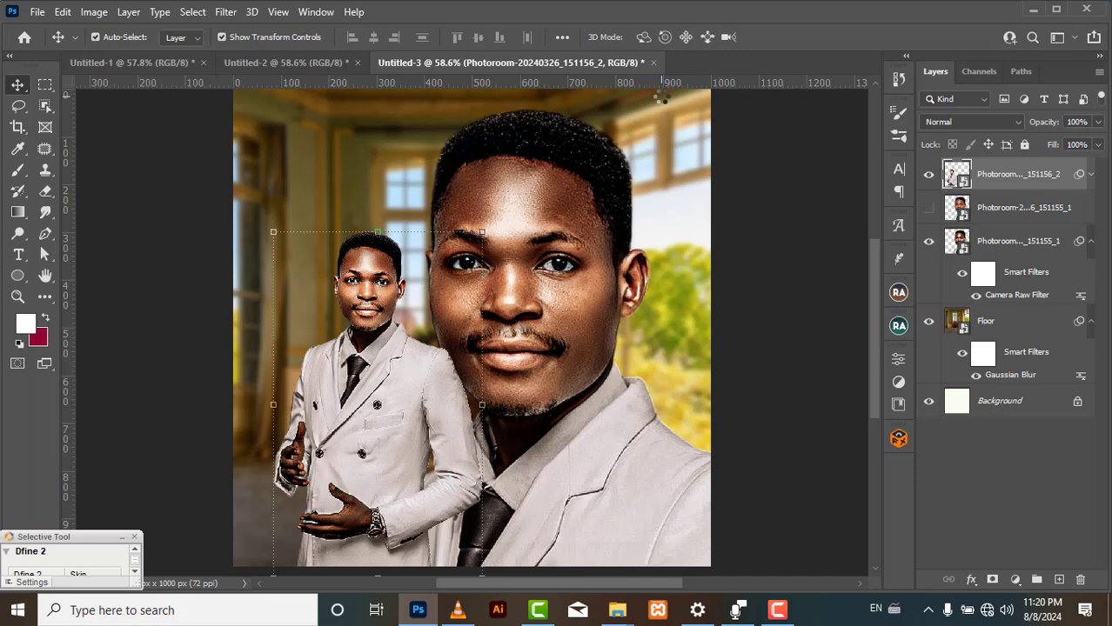
- Using the finished flyer in Untitled-2 as reference, raise the close-up portrait to the canvas's upper edge and nudge the smaller portrait slightly down and right
{"action": "scroll", "coordinate": [660, 97], "scroll_direction": "down", "scroll_amount": 1}
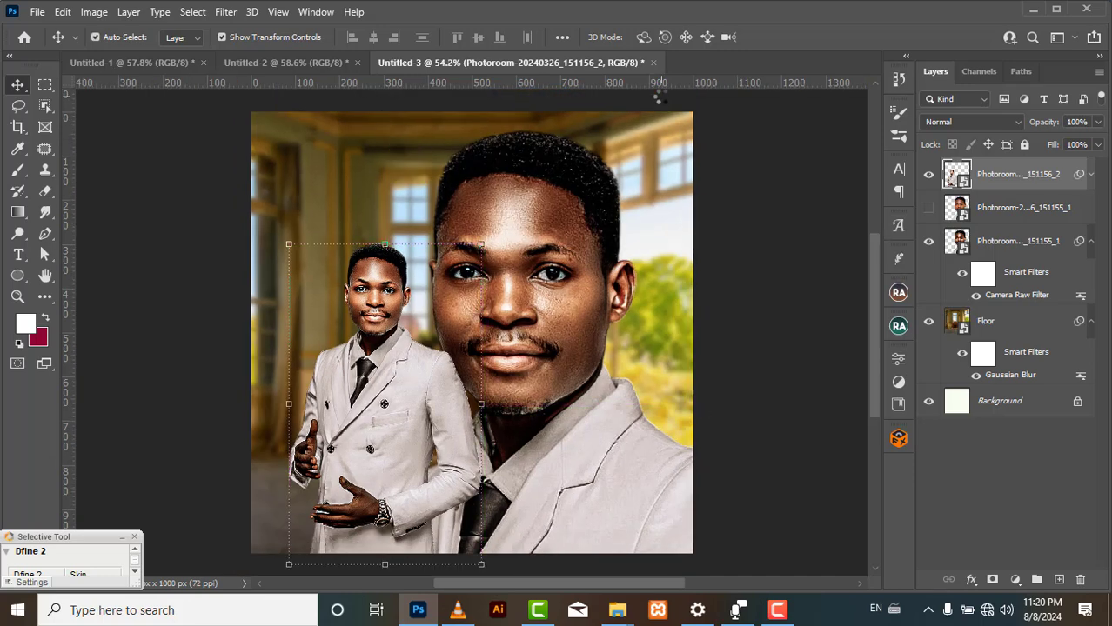
{"action": "left_click", "coordinate": [853, 152]}
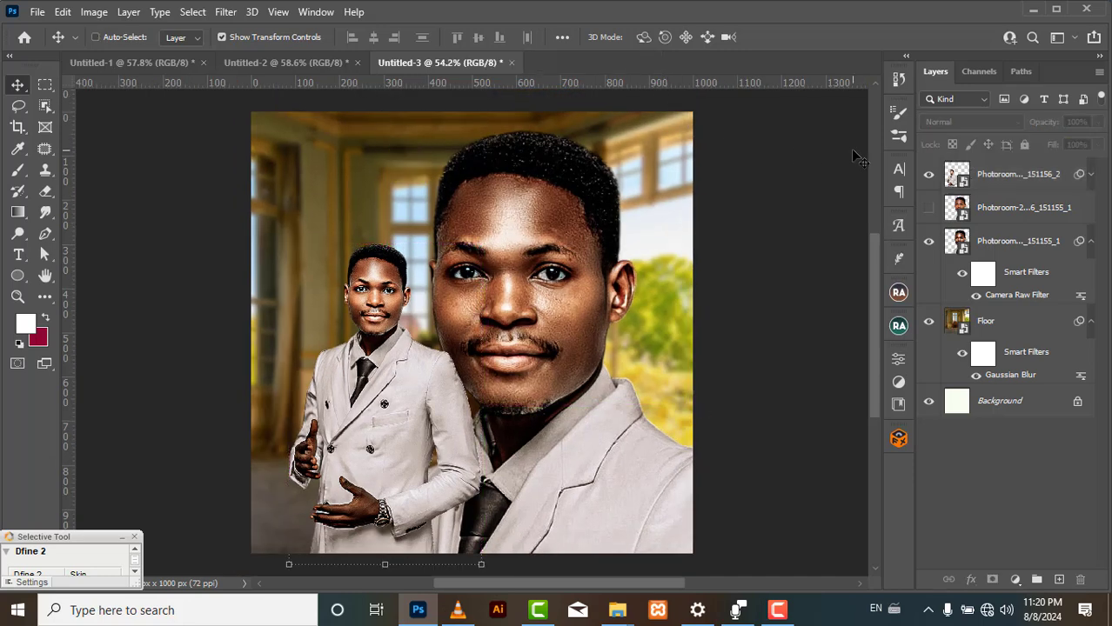
{"action": "scroll", "coordinate": [853, 156], "scroll_direction": "up", "scroll_amount": 1}
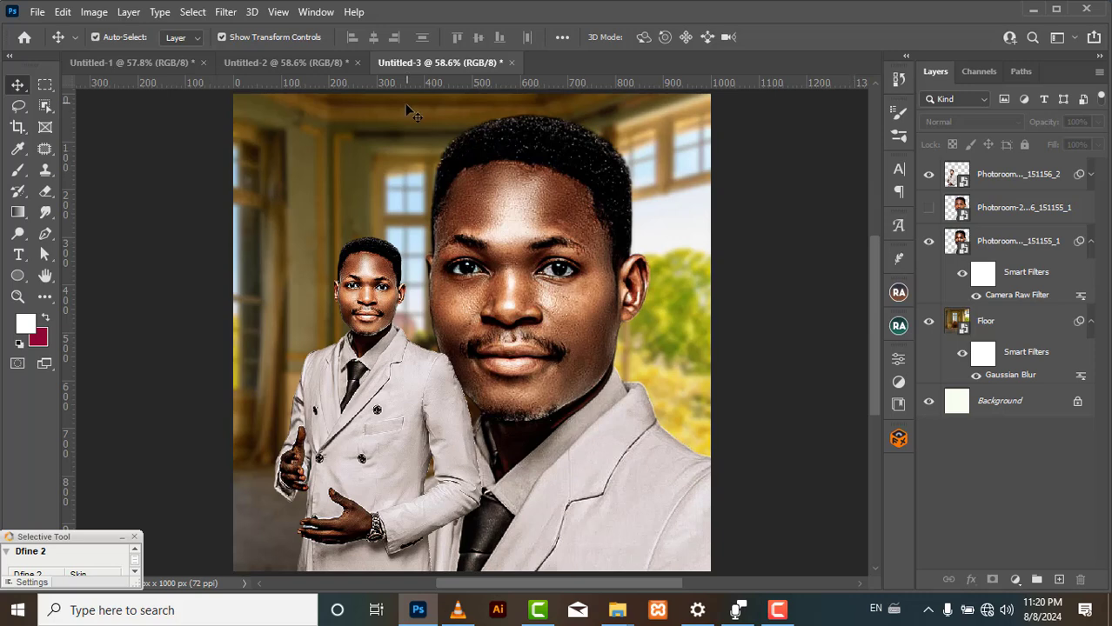
{"action": "left_click", "coordinate": [321, 68]}
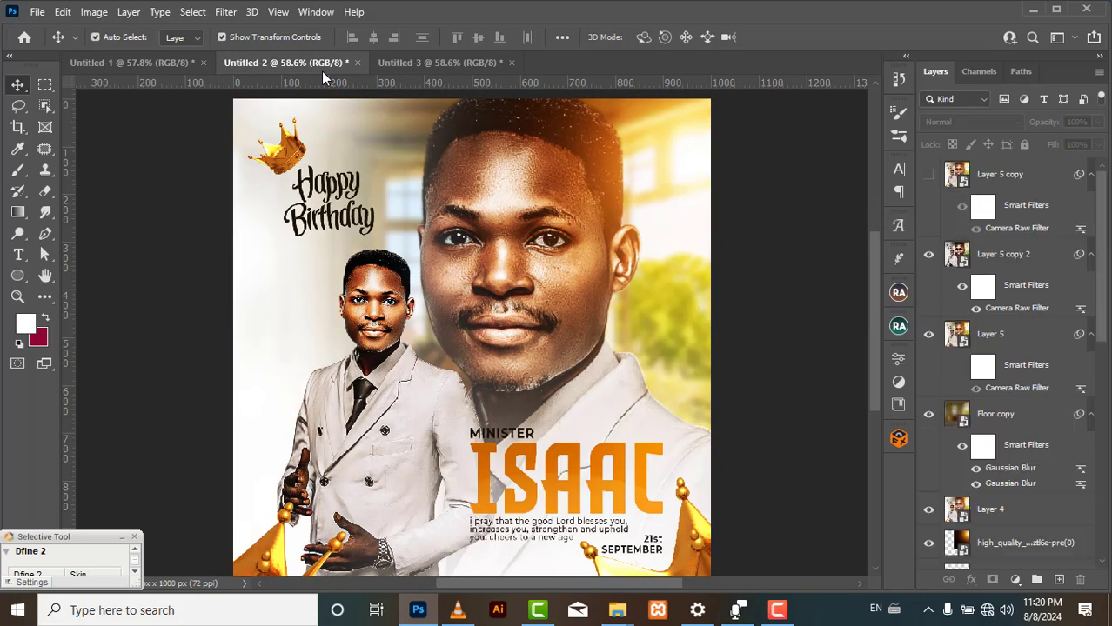
{"action": "left_click", "coordinate": [471, 65]}
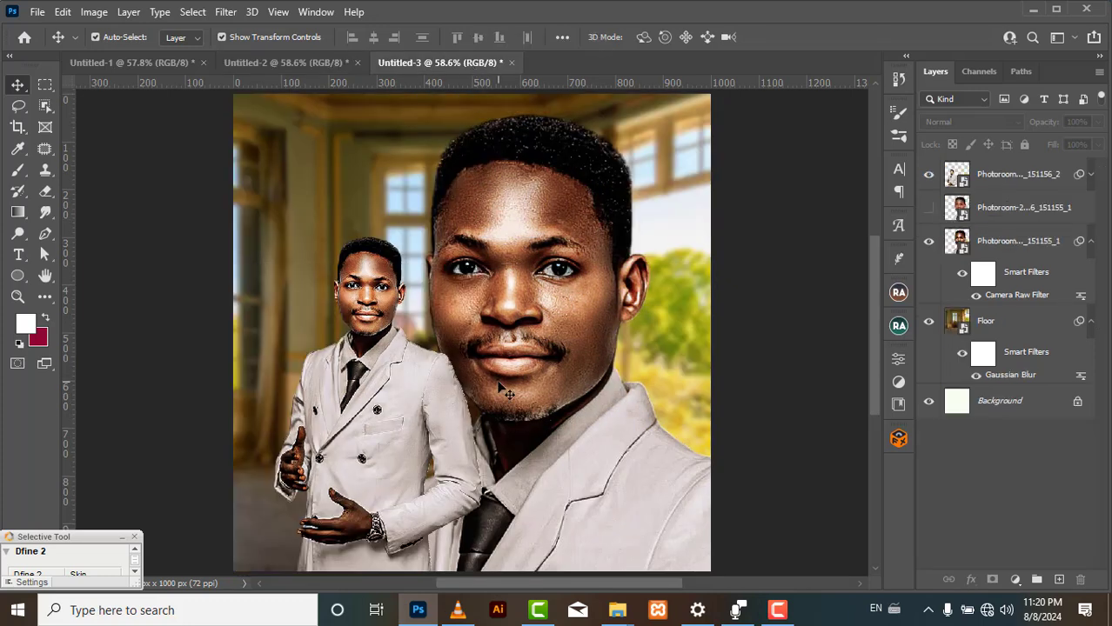
{"action": "left_click", "coordinate": [315, 61]}
{"action": "left_click", "coordinate": [465, 63]}
{"action": "left_click_drag", "start_coordinate": [549, 205], "coordinate": [549, 183]}
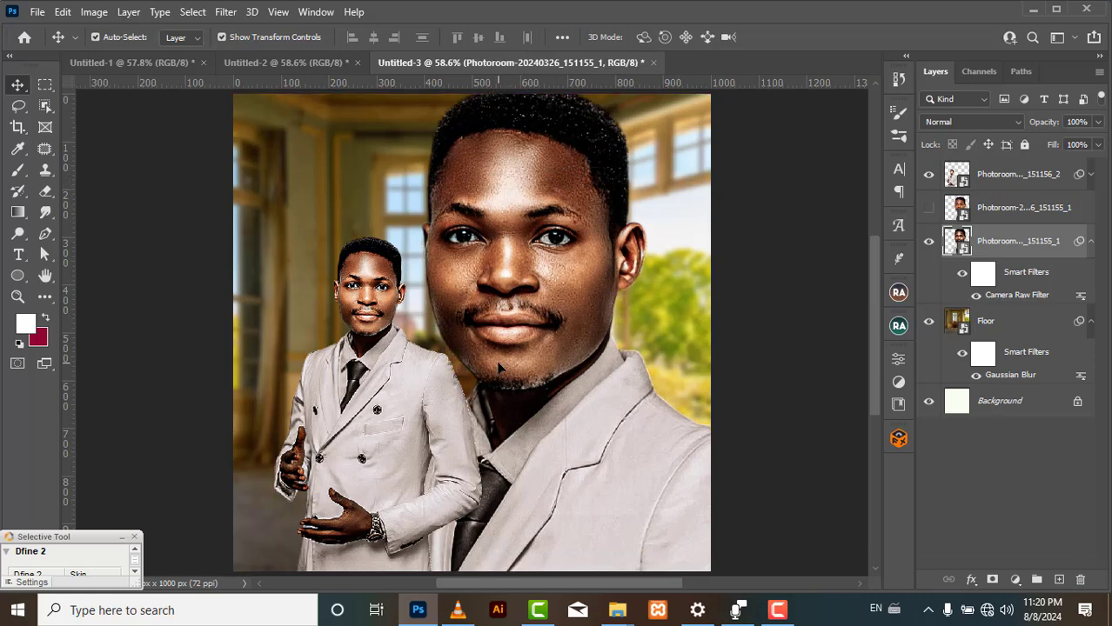
{"action": "left_click_drag", "start_coordinate": [407, 449], "coordinate": [413, 458]}
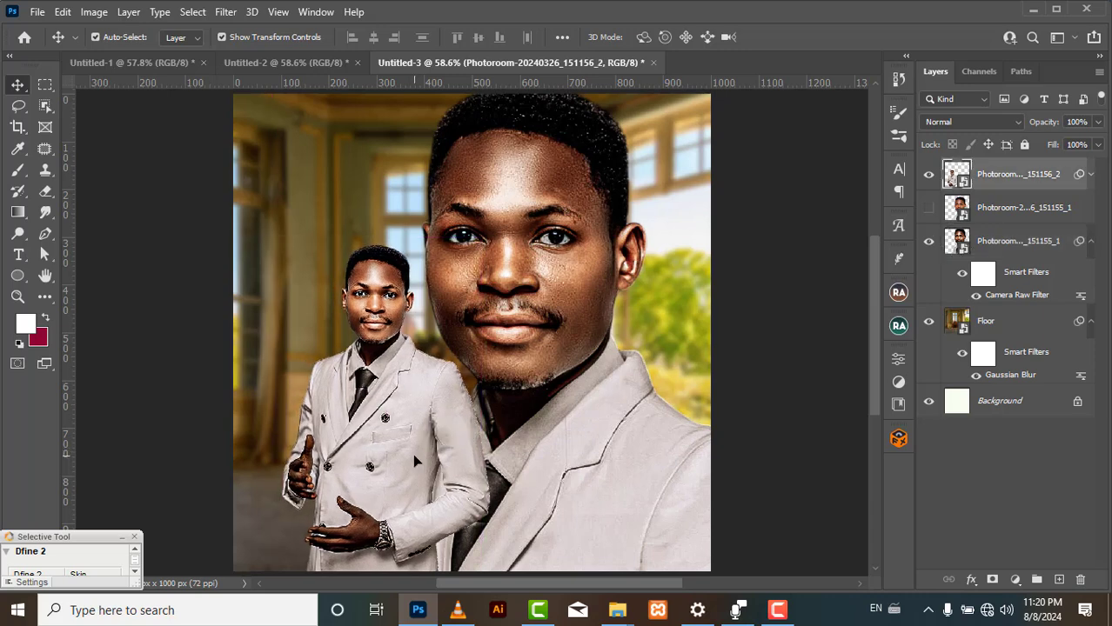
{"action": "left_click", "coordinate": [307, 64]}
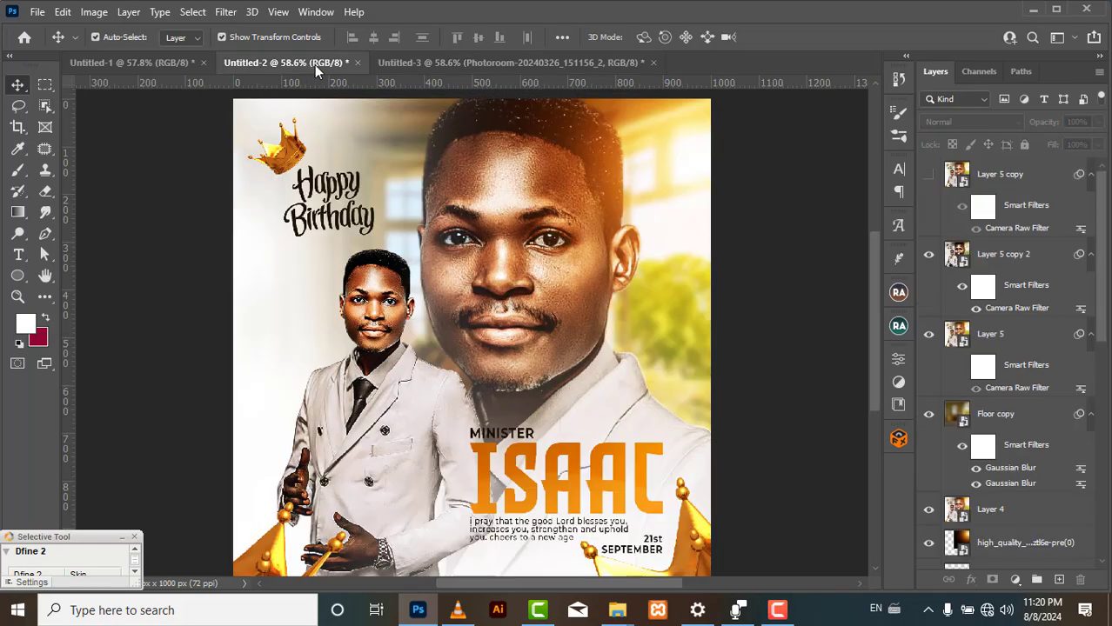
{"action": "left_click", "coordinate": [459, 63]}
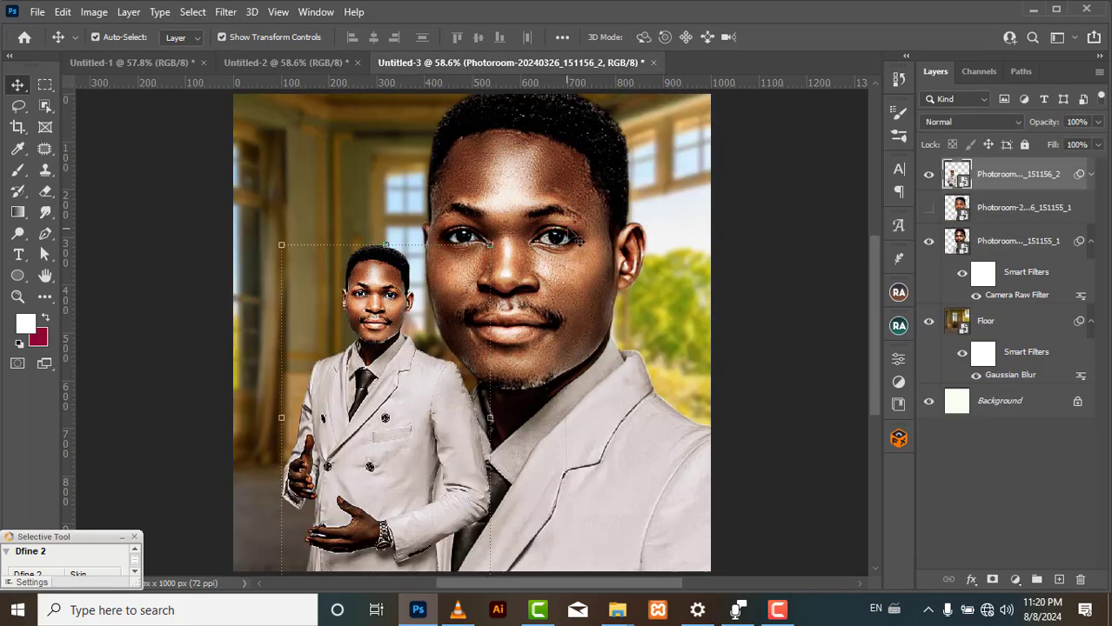
- Add a new layer above the filtered 151155_1 photo and paint white with a soft 800 px brush over the flyer's left side and bottom
{"action": "left_click", "coordinate": [582, 252]}
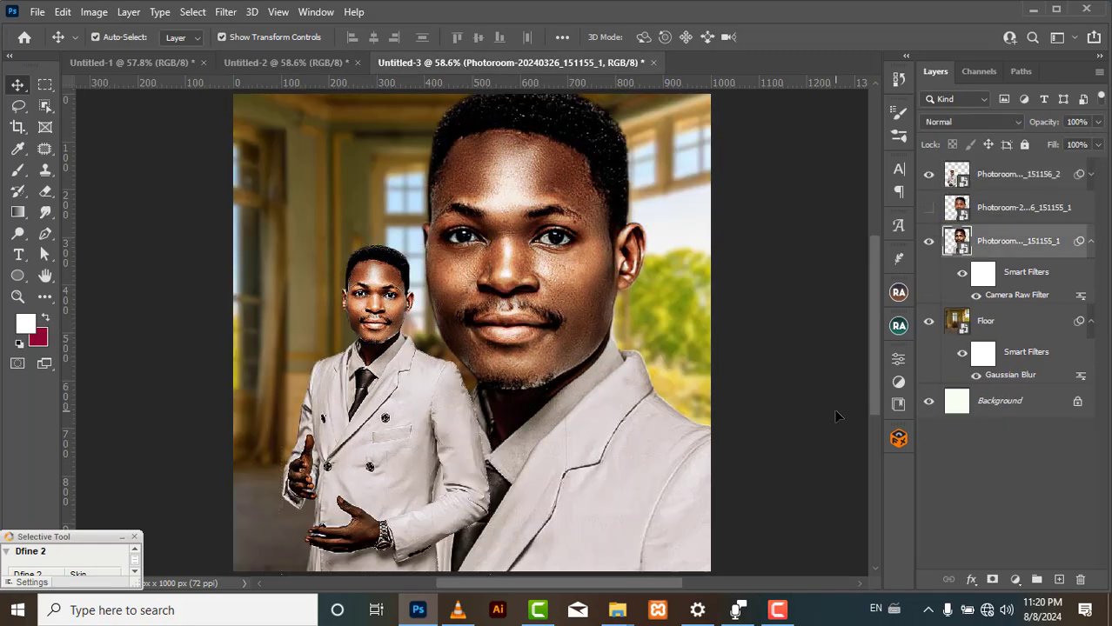
{"action": "left_click", "coordinate": [1059, 580]}
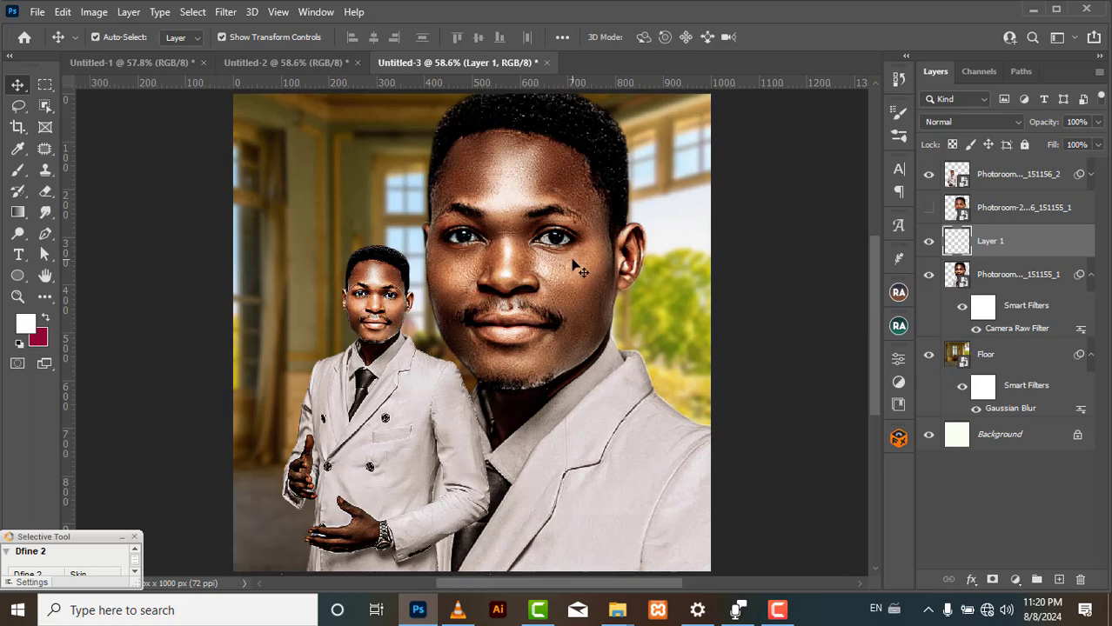
{"action": "left_click", "coordinate": [18, 171]}
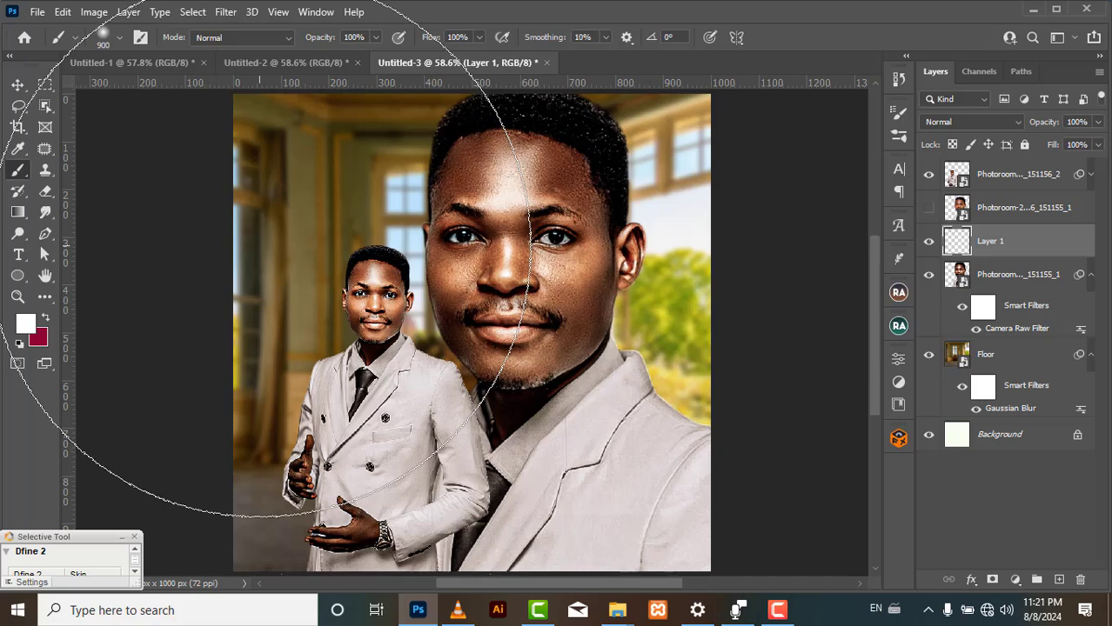
{"action": "key", "text": "bracketleft"}
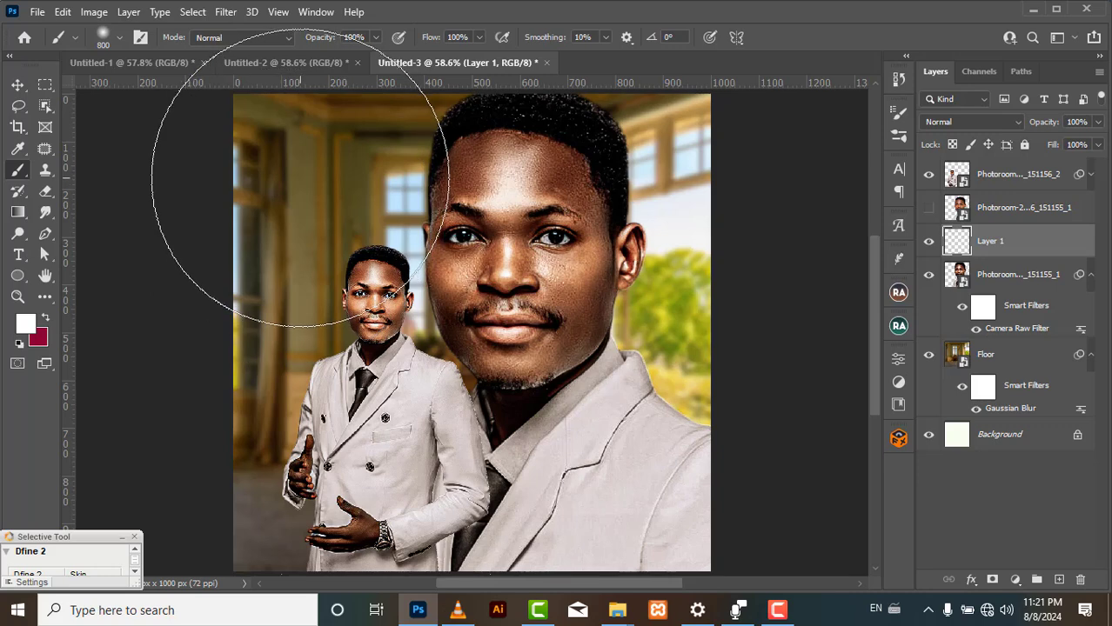
{"action": "left_click_drag", "start_coordinate": [297, 217], "coordinate": [301, 240]}
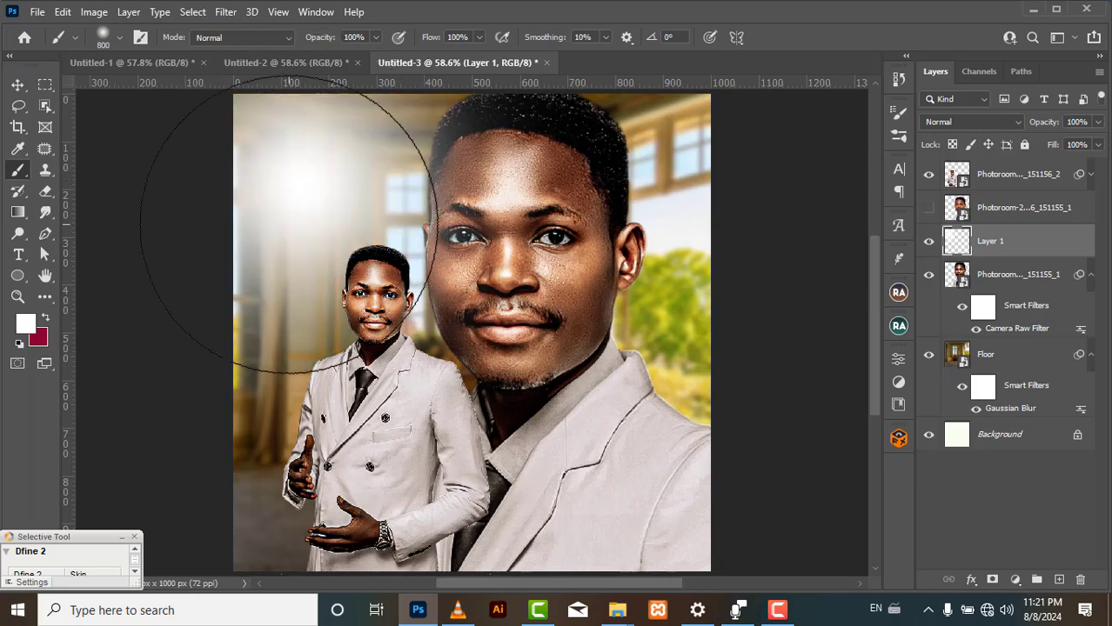
{"action": "mouse_move", "coordinate": [293, 178]}
{"action": "left_mouse_down"}
{"action": "mouse_move", "coordinate": [202, 524]}
{"action": "mouse_move", "coordinate": [152, 552]}
{"action": "mouse_move", "coordinate": [201, 565]}
{"action": "mouse_move", "coordinate": [235, 544]}
{"action": "mouse_move", "coordinate": [359, 622]}
{"action": "left_mouse_up"}
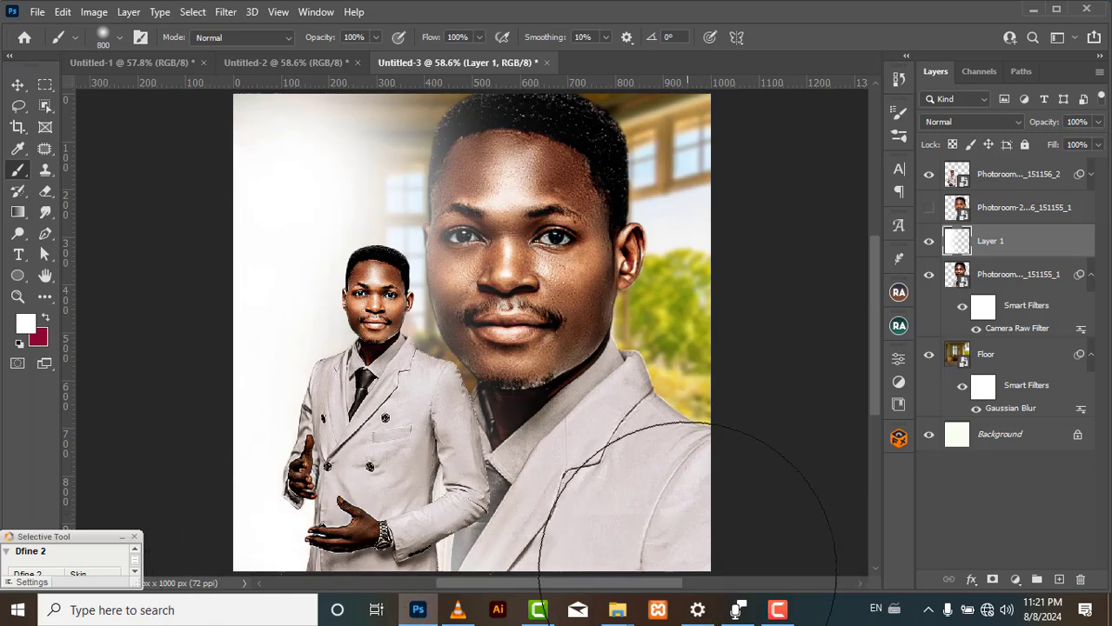
{"action": "left_click", "coordinate": [684, 570]}
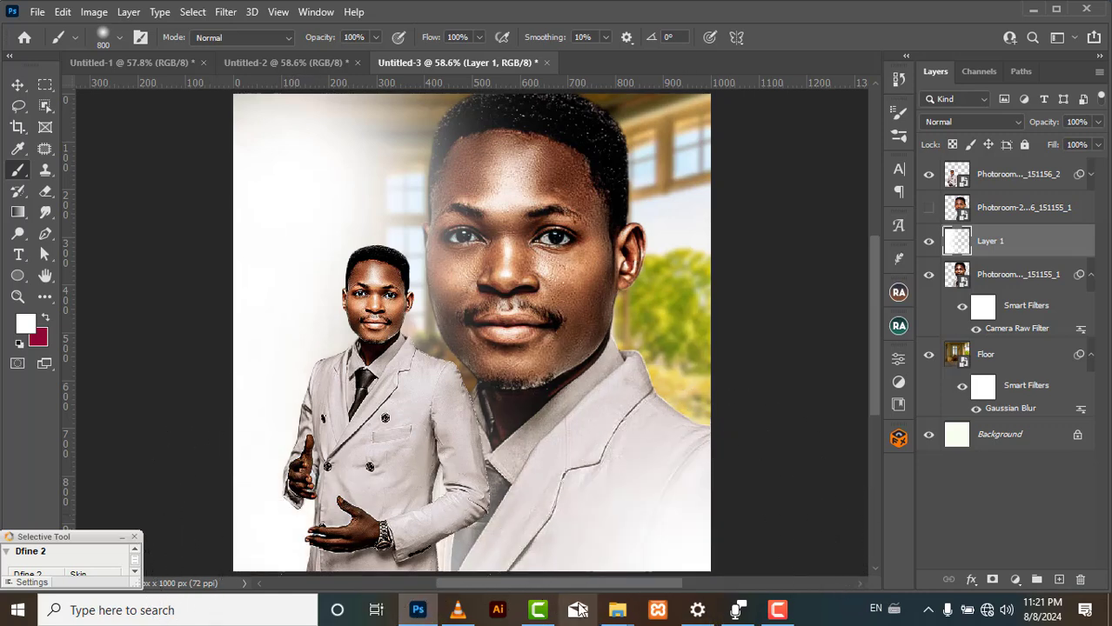
- Paint more white over the bottom of the close-up's jacket on Layer 1 and choose the Soft Round brush from General Brushes
{"action": "left_click", "coordinate": [484, 565]}
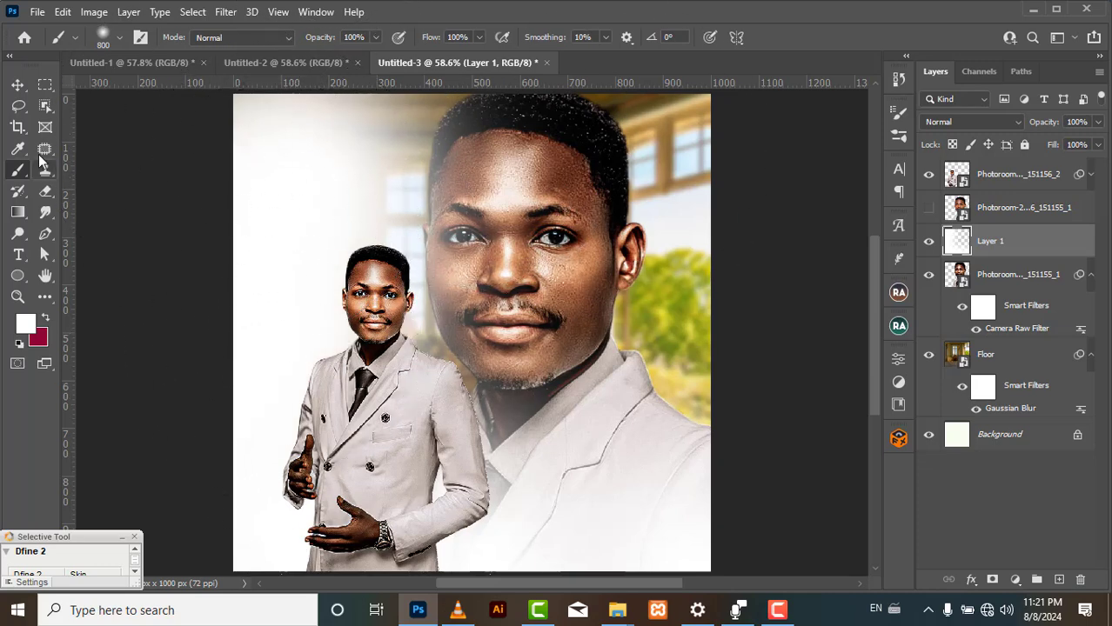
{"action": "left_click", "coordinate": [108, 36]}
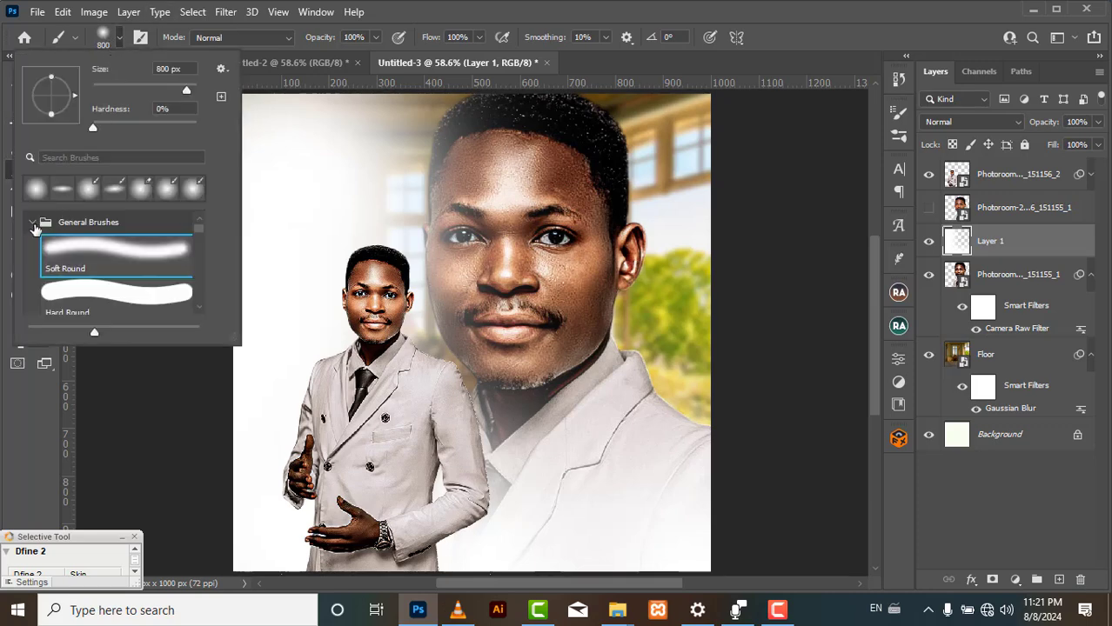
{"action": "left_click", "coordinate": [34, 224]}
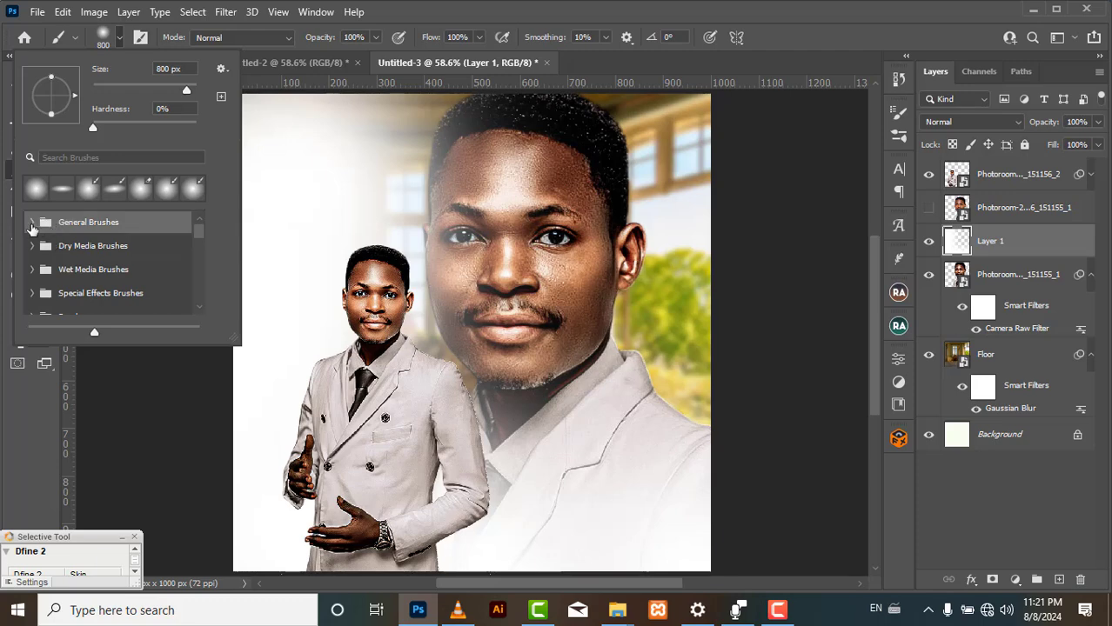
{"action": "left_click", "coordinate": [33, 225]}
{"action": "left_click", "coordinate": [60, 252]}
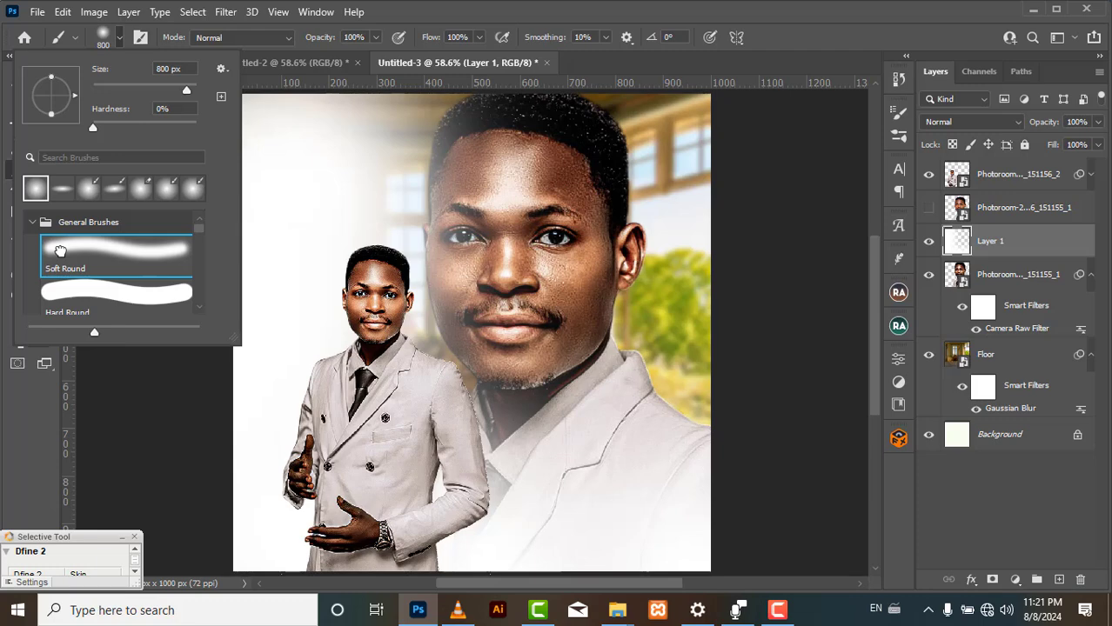
{"action": "left_click", "coordinate": [847, 30]}
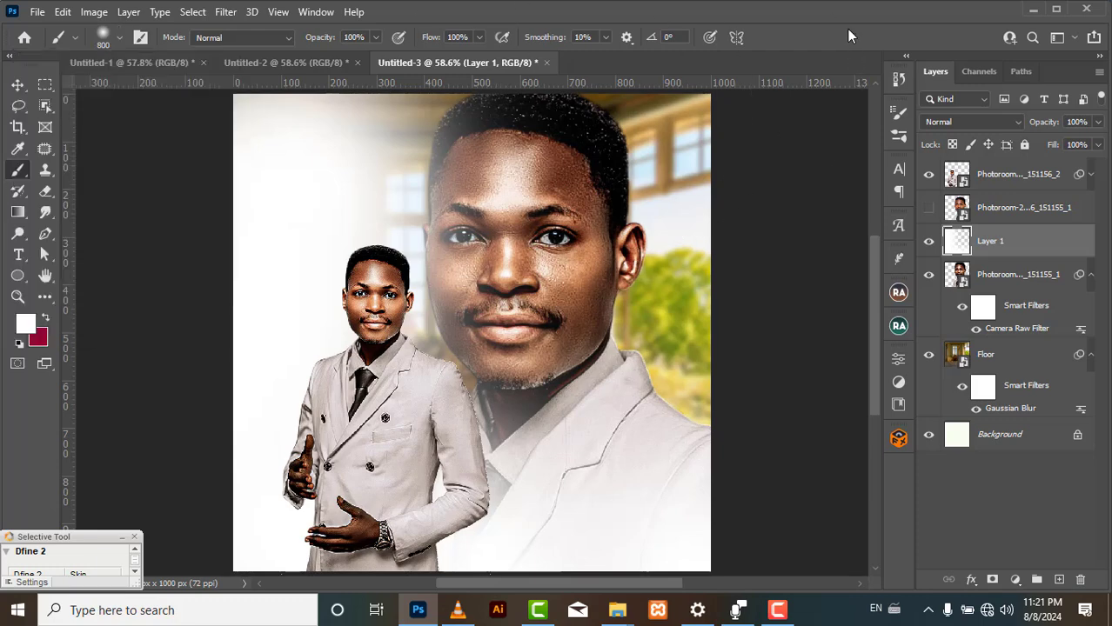
- Lower the opacity of the white fade on Layer 1 to 91%
{"action": "left_click", "coordinate": [1098, 123]}
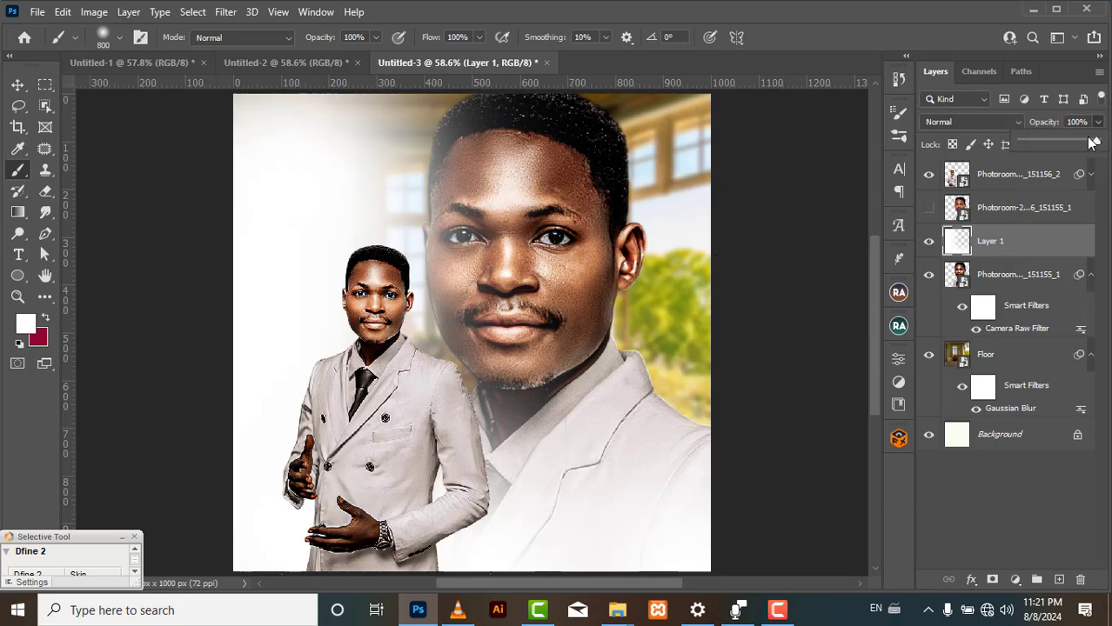
{"action": "left_click_drag", "start_coordinate": [1094, 145], "coordinate": [1093, 146]}
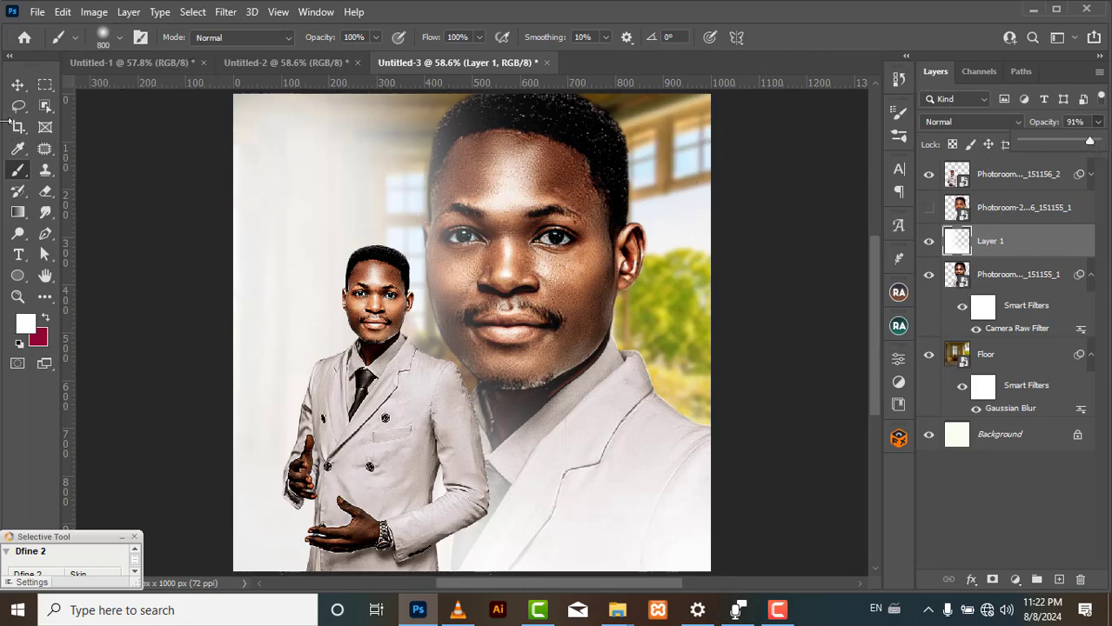
- Select the filtered 151155_1 close-up portrait with the Move tool and nudge it slightly to the right
{"action": "left_click", "coordinate": [17, 86]}
{"action": "left_click", "coordinate": [630, 209]}
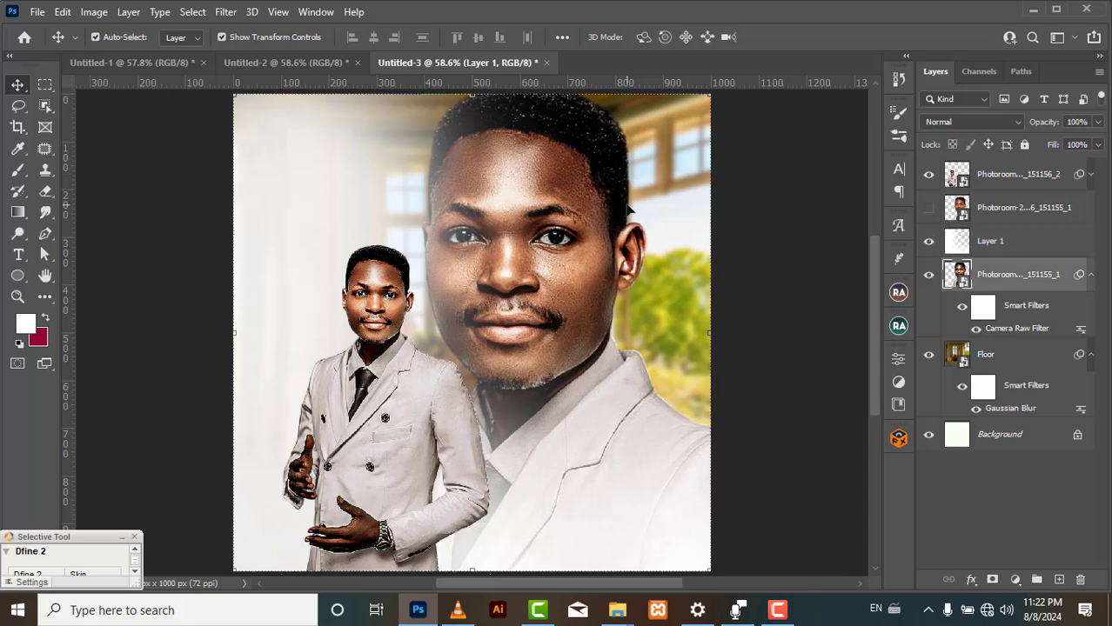
{"action": "left_click_drag", "start_coordinate": [628, 211], "coordinate": [630, 210]}
{"action": "key", "text": "Right"}
{"action": "key", "text": "Right"}
{"action": "key", "text": "Right"}
{"action": "key", "text": "Right"}
{"action": "key", "text": "Right"}
{"action": "key", "text": "Right"}
{"action": "key", "text": "Right"}
{"action": "key", "text": "Right"}
{"action": "key", "text": "Right"}
{"action": "key", "text": "Right"}
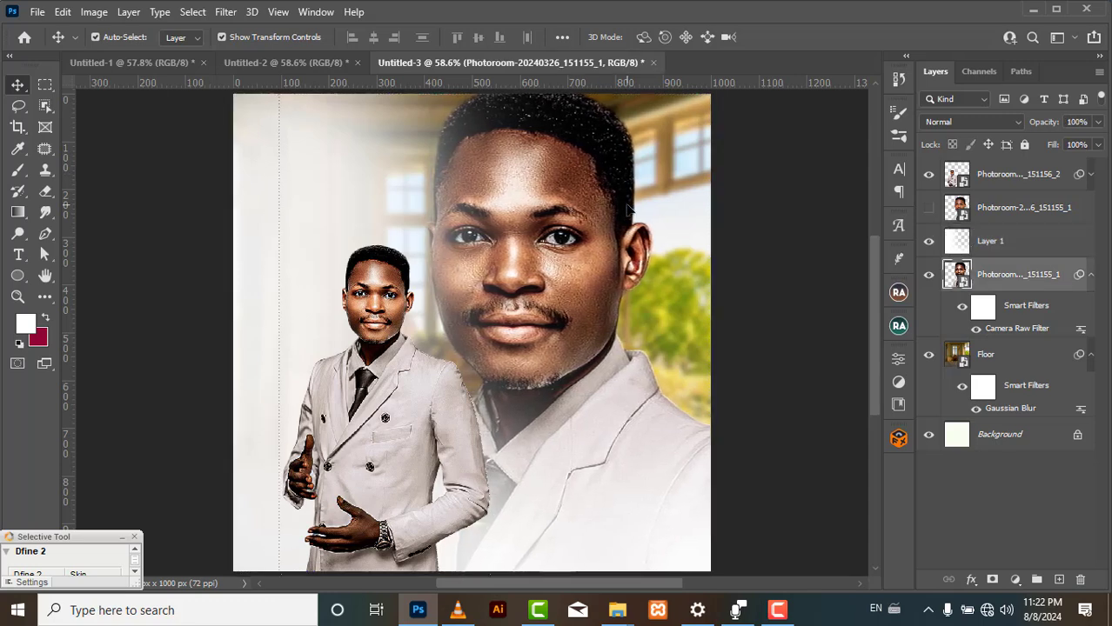
{"action": "key", "text": "Right"}
{"action": "key", "text": "Right"}
{"action": "key", "text": "Right"}
{"action": "key", "text": "Right"}
{"action": "key", "text": "Right"}
{"action": "key", "text": "Right"}
{"action": "key", "text": "Right"}
{"action": "key", "text": "Right"}
{"action": "key", "text": "Right"}
{"action": "key", "text": "Right"}
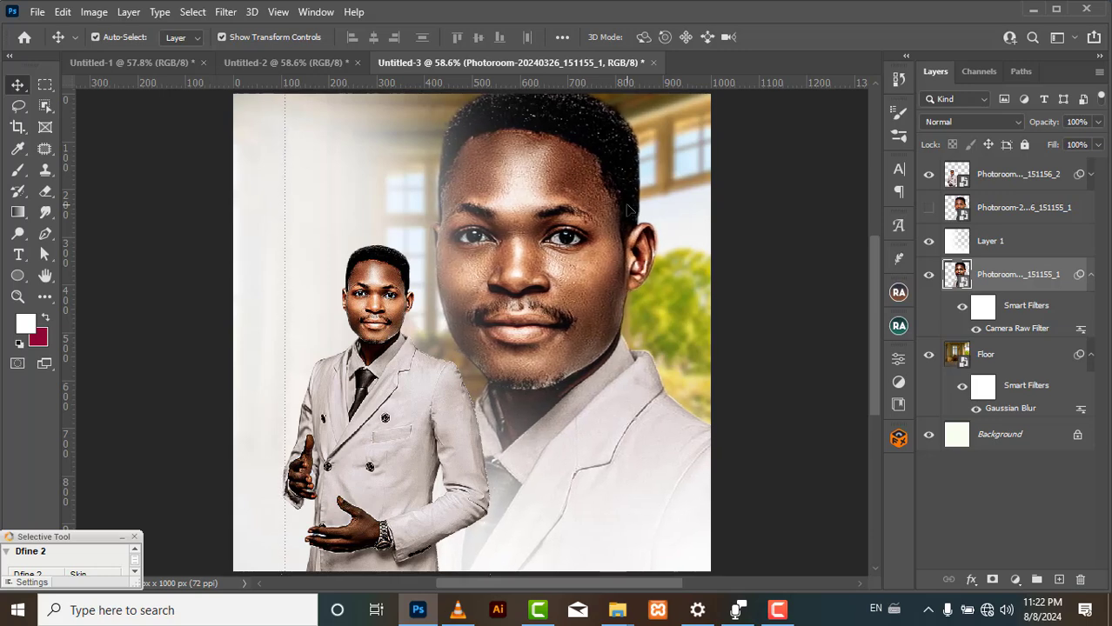
- Select the smaller 151156_2 portrait and nudge it slightly to the right as well
{"action": "left_click", "coordinate": [399, 424]}
{"action": "key", "text": "Right"}
{"action": "key", "text": "Right"}
{"action": "key", "text": "Right"}
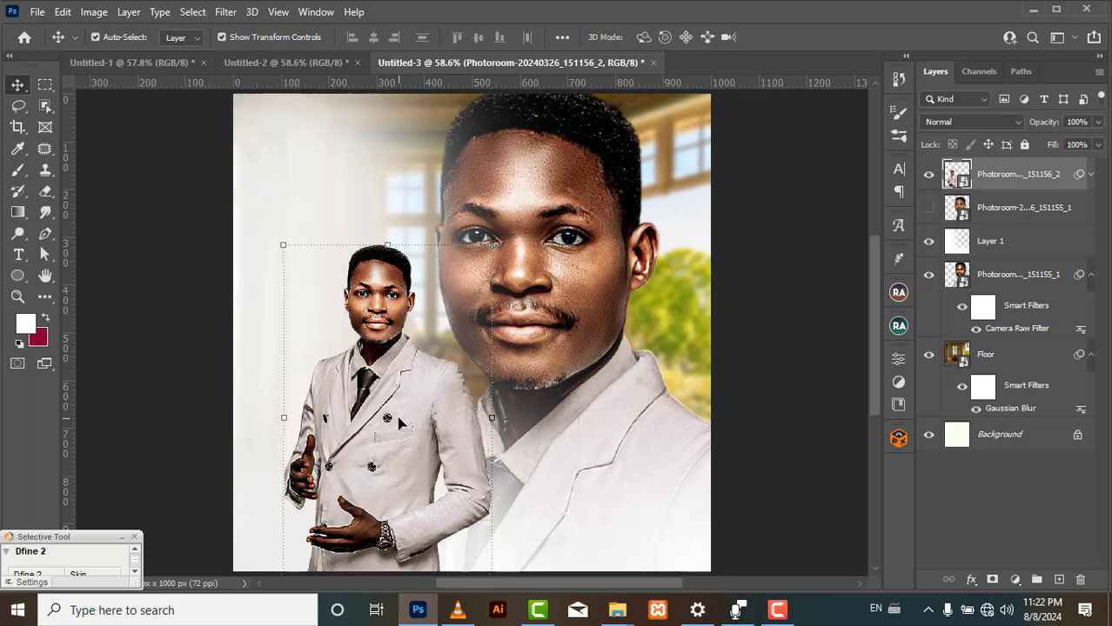
{"action": "key", "text": "Right"}
{"action": "key", "text": "Right"}
{"action": "key", "text": "Right"}
{"action": "key", "text": "Right"}
{"action": "key", "text": "Right"}
{"action": "key", "text": "Right"}
{"action": "key", "text": "Right"}
{"action": "key", "text": "Right"}
{"action": "key", "text": "Right"}
{"action": "key", "text": "Right"}
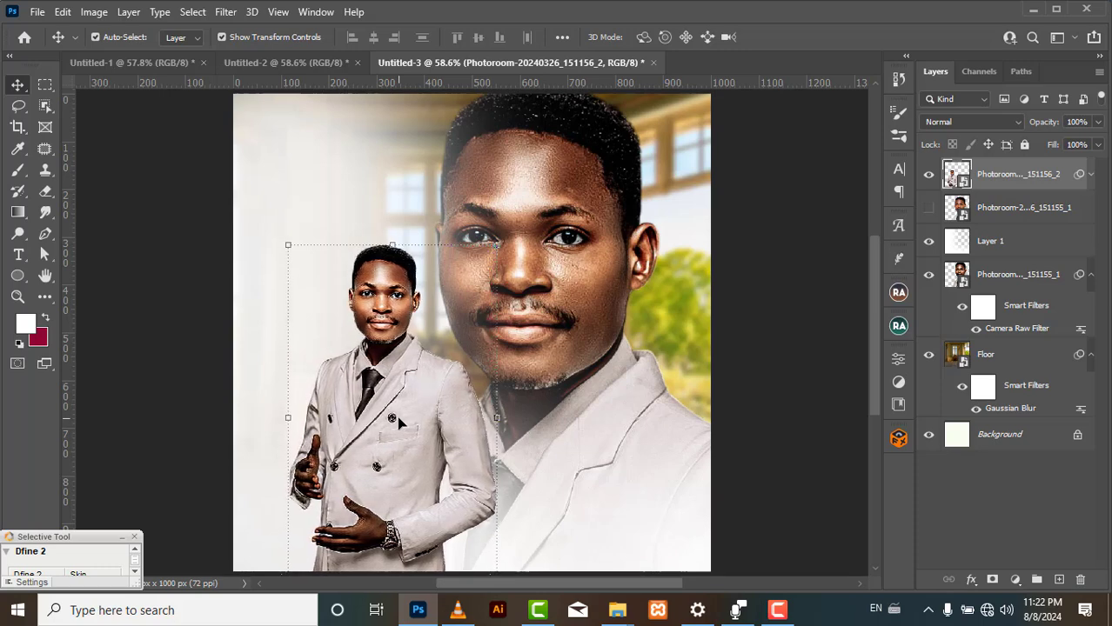
{"action": "key", "text": "Right"}
{"action": "key", "text": "Right"}
{"action": "key", "text": "Right"}
{"action": "key", "text": "Right"}
{"action": "key", "text": "Right"}
{"action": "key", "text": "Right"}
{"action": "key", "text": "Right"}
{"action": "key", "text": "Right"}
{"action": "key", "text": "Right"}
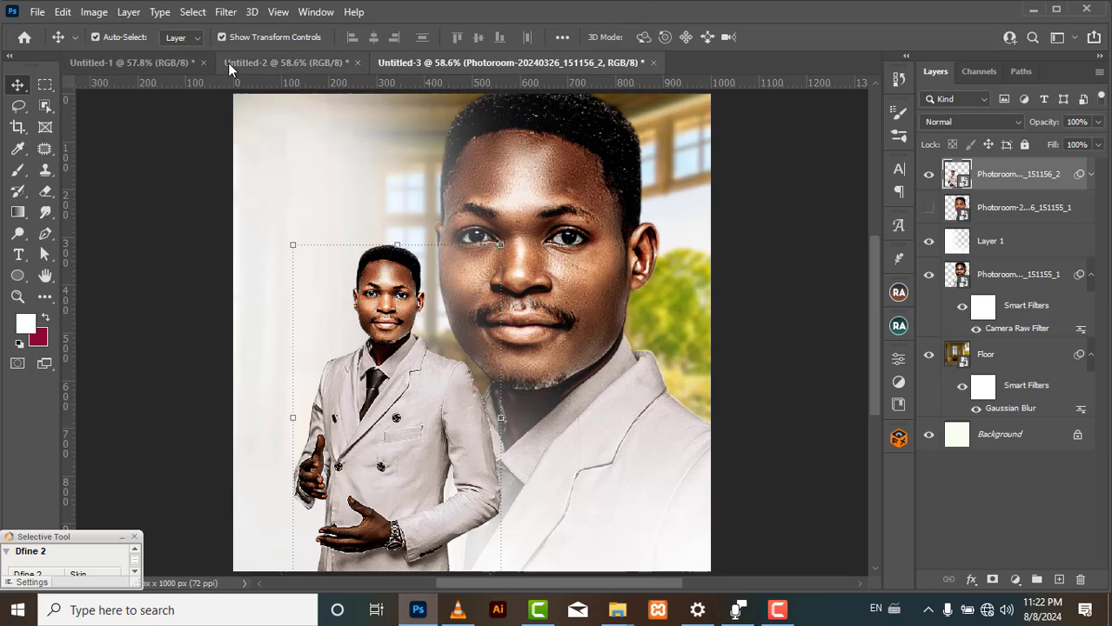
- Check the finished flyer in Untitled-2, then switch to File Explorer and search the pinned Download folder for "birthda"
{"action": "left_click", "coordinate": [268, 61]}
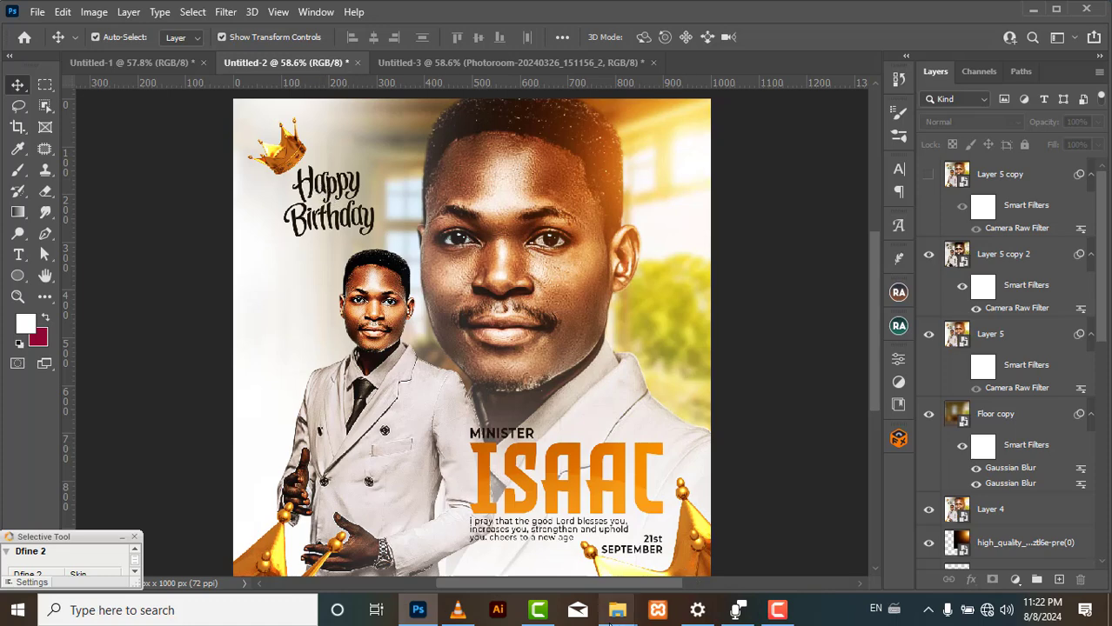
{"action": "left_click", "coordinate": [618, 611]}
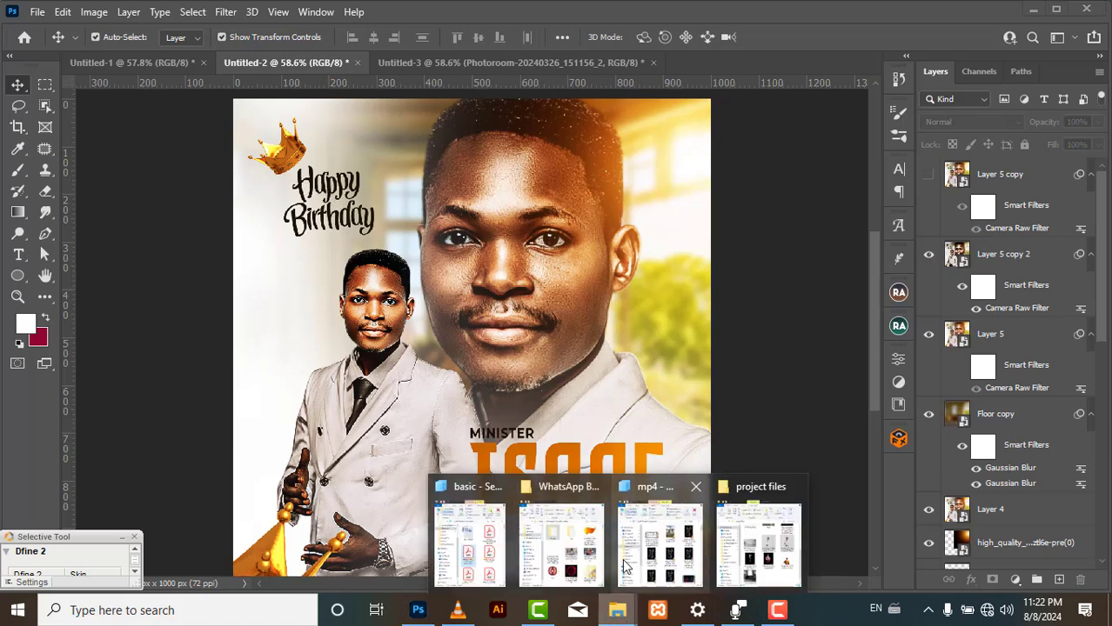
{"action": "left_click", "coordinate": [502, 550]}
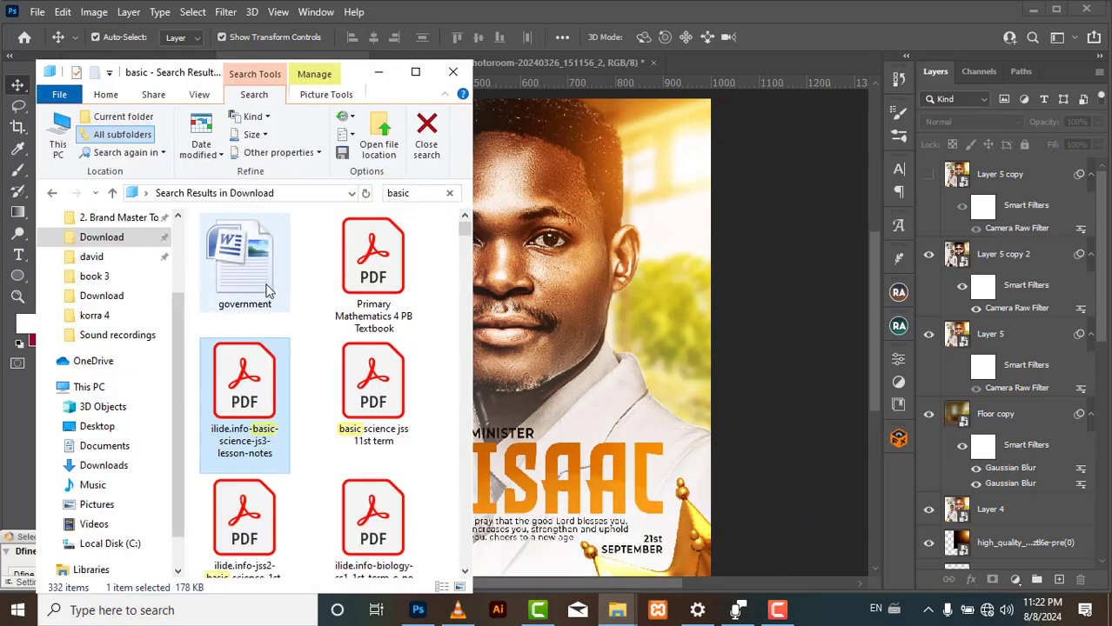
{"action": "left_click", "coordinate": [96, 295]}
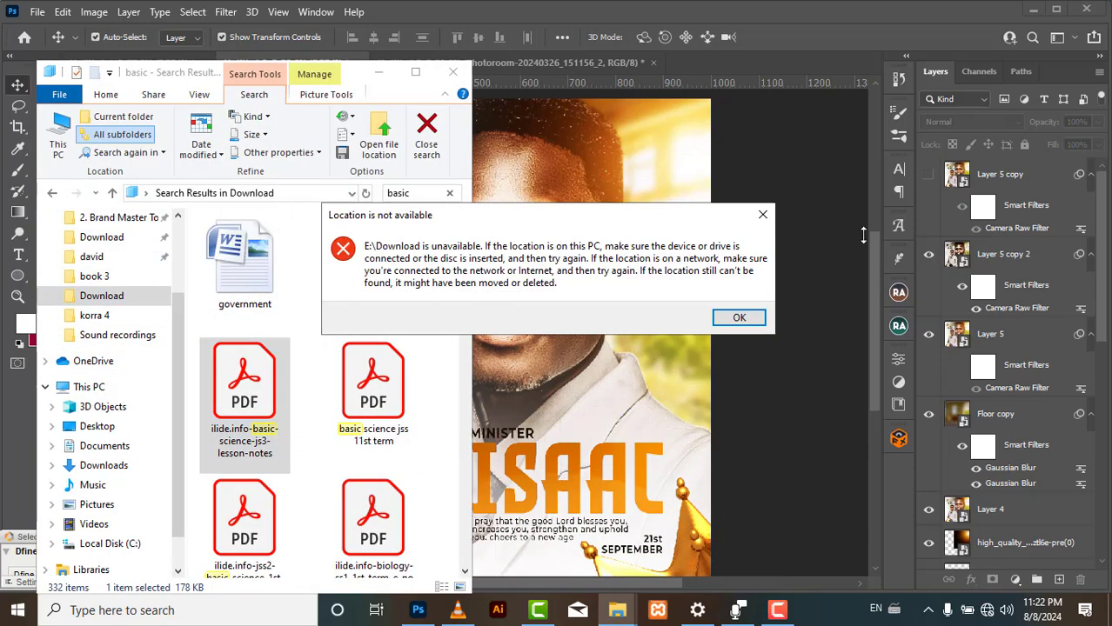
{"action": "left_click", "coordinate": [739, 317]}
{"action": "left_click", "coordinate": [101, 237]}
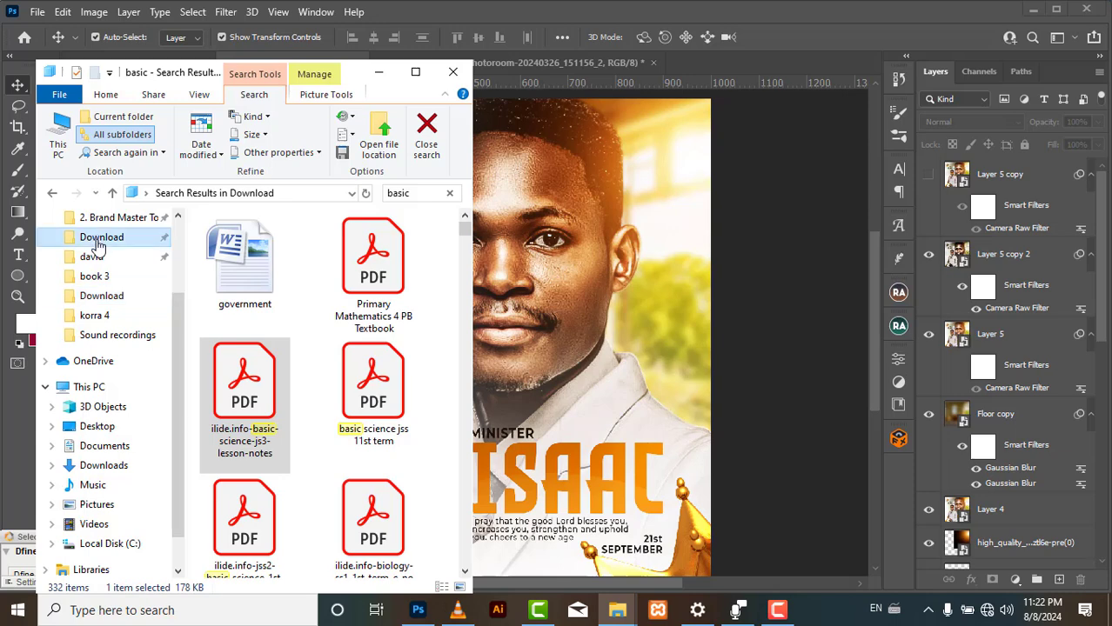
{"action": "left_click", "coordinate": [408, 192]}
{"action": "type", "text": "birthd"}
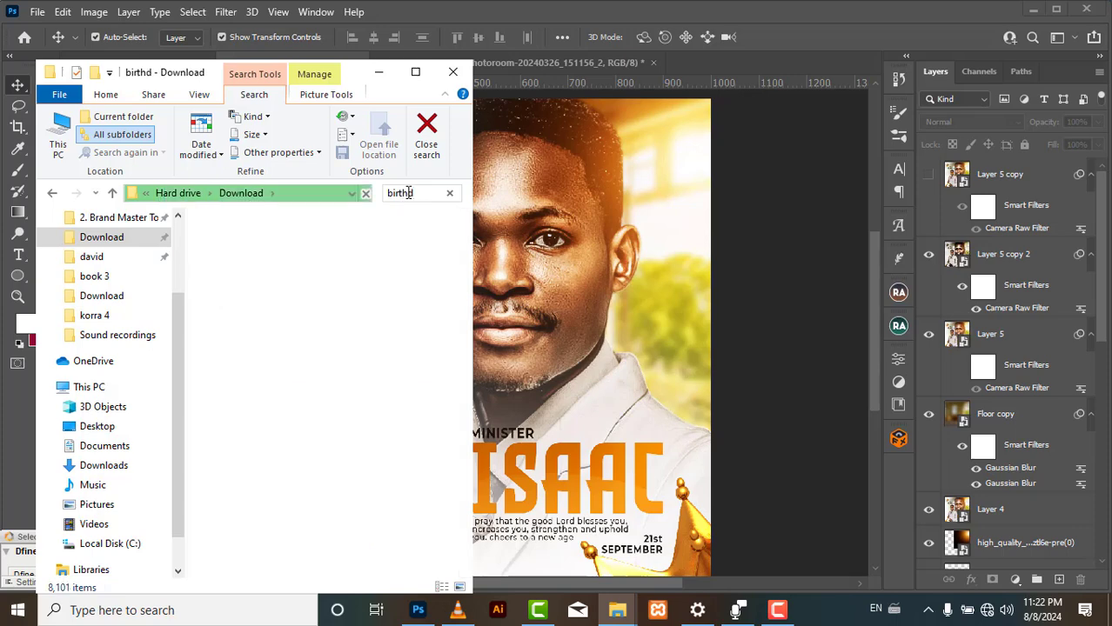
{"action": "type", "text": "a"}
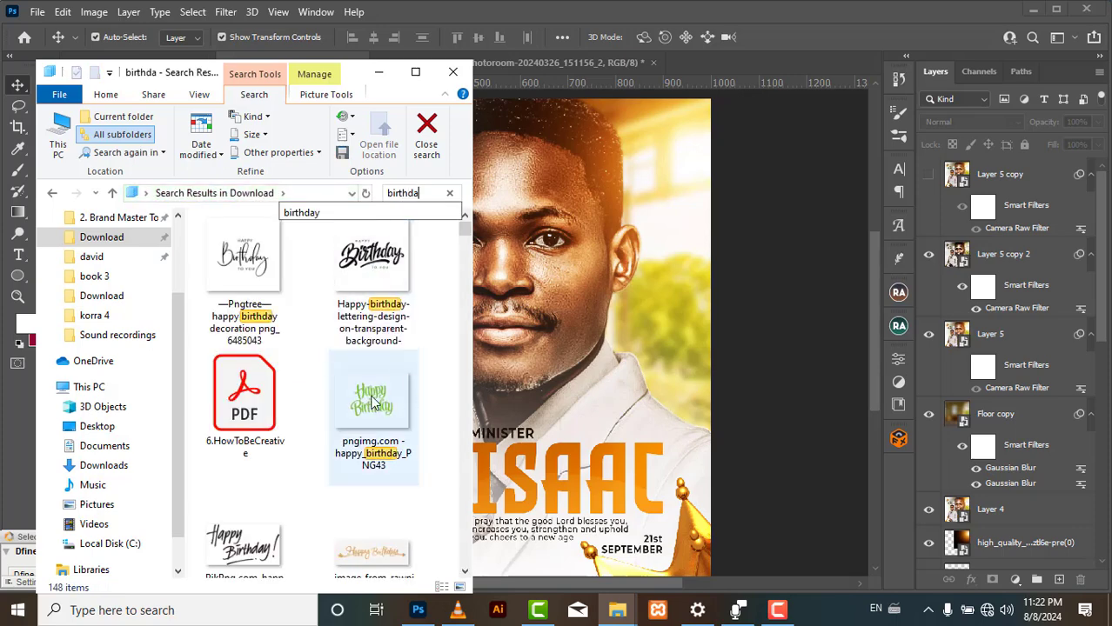
- Place the green lettering image "pngimg.com - happy_birthday_PNG43" from the search results into the Untitled-3 document
{"action": "left_click_drag", "start_coordinate": [372, 401], "coordinate": [384, 367]}
{"action": "left_click", "coordinate": [541, 69]}
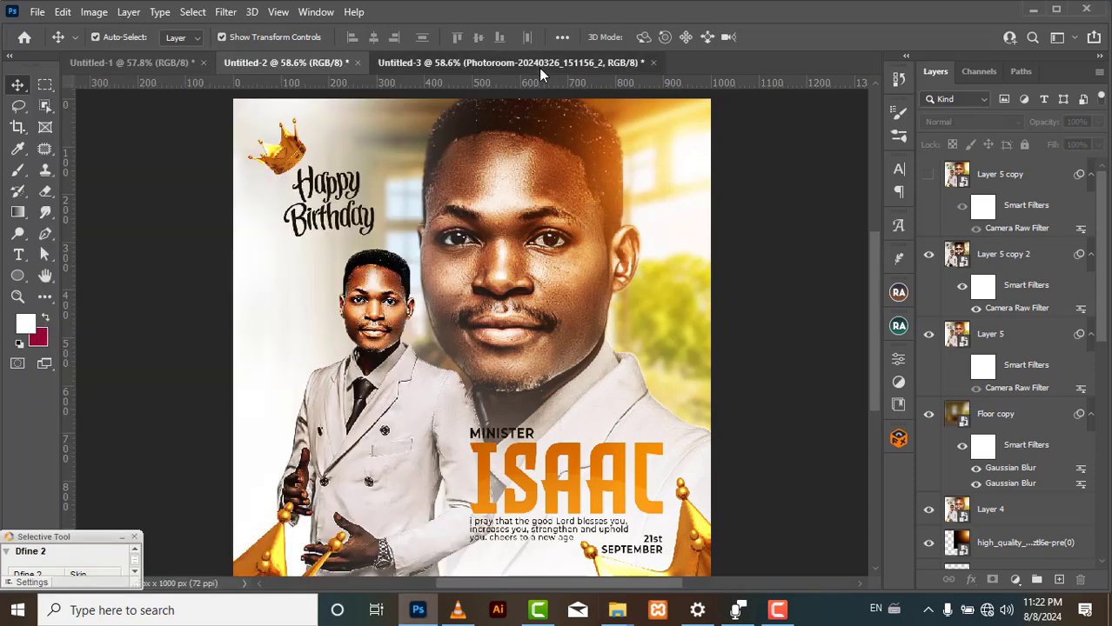
{"action": "left_click", "coordinate": [538, 67]}
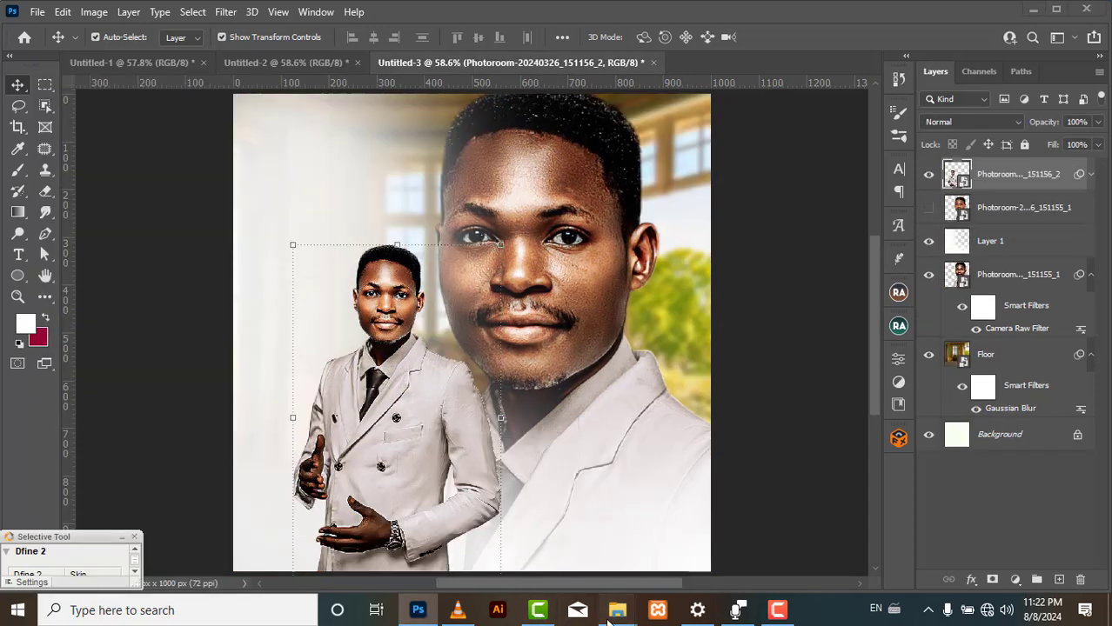
{"action": "mouse_move", "coordinate": [614, 613]}
{"action": "left_click", "coordinate": [472, 535]}
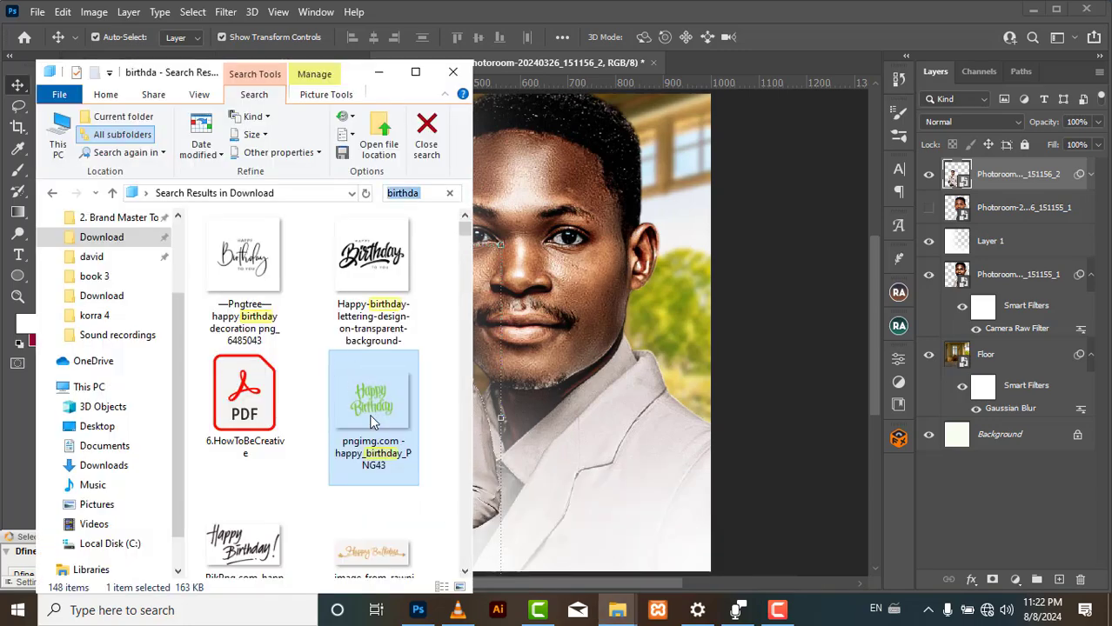
{"action": "left_click_drag", "start_coordinate": [372, 421], "coordinate": [630, 278]}
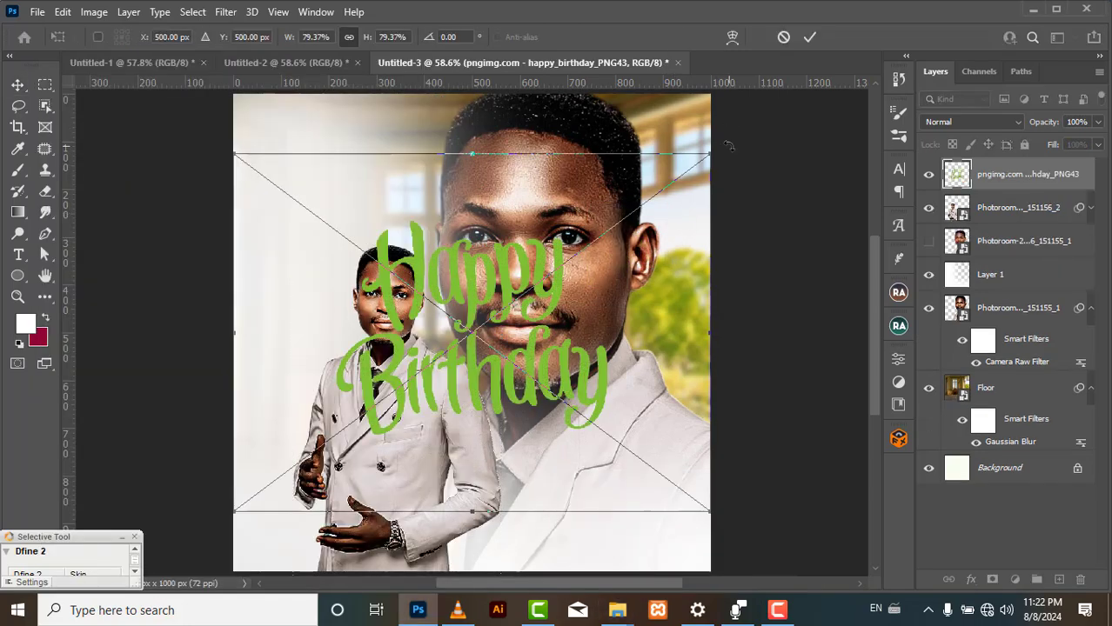
- Scale the Happy Birthday lettering to about 27.64% and position it above the smaller portrait at about X 216, Y 185 px
{"action": "left_click_drag", "start_coordinate": [712, 149], "coordinate": [338, 433]}
{"action": "left_click_drag", "start_coordinate": [288, 464], "coordinate": [311, 160]}
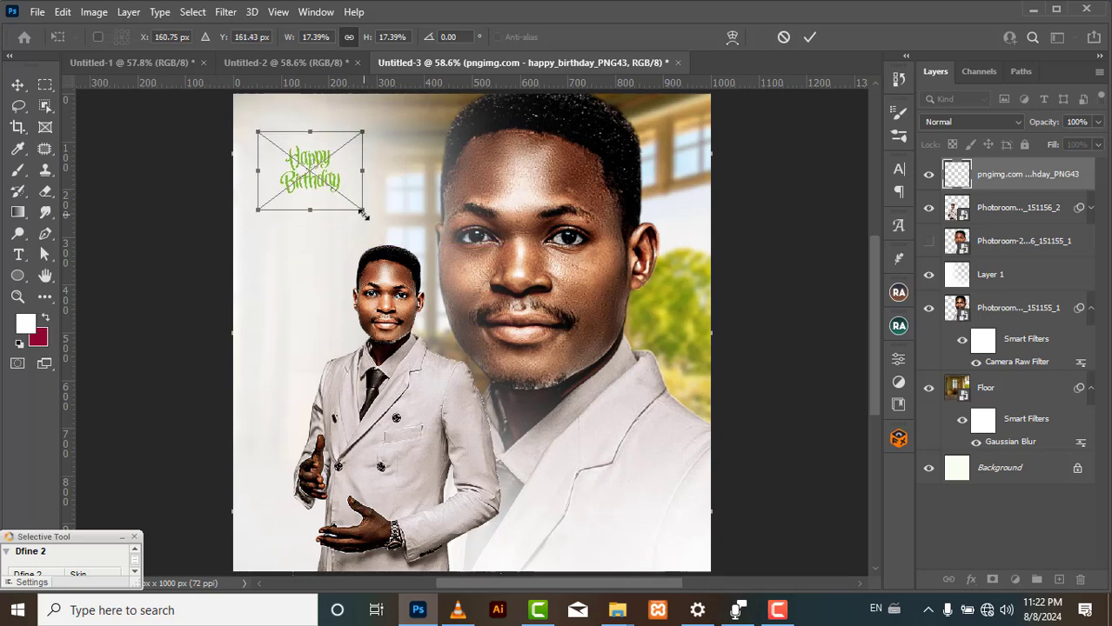
{"action": "left_click_drag", "start_coordinate": [364, 212], "coordinate": [411, 246]}
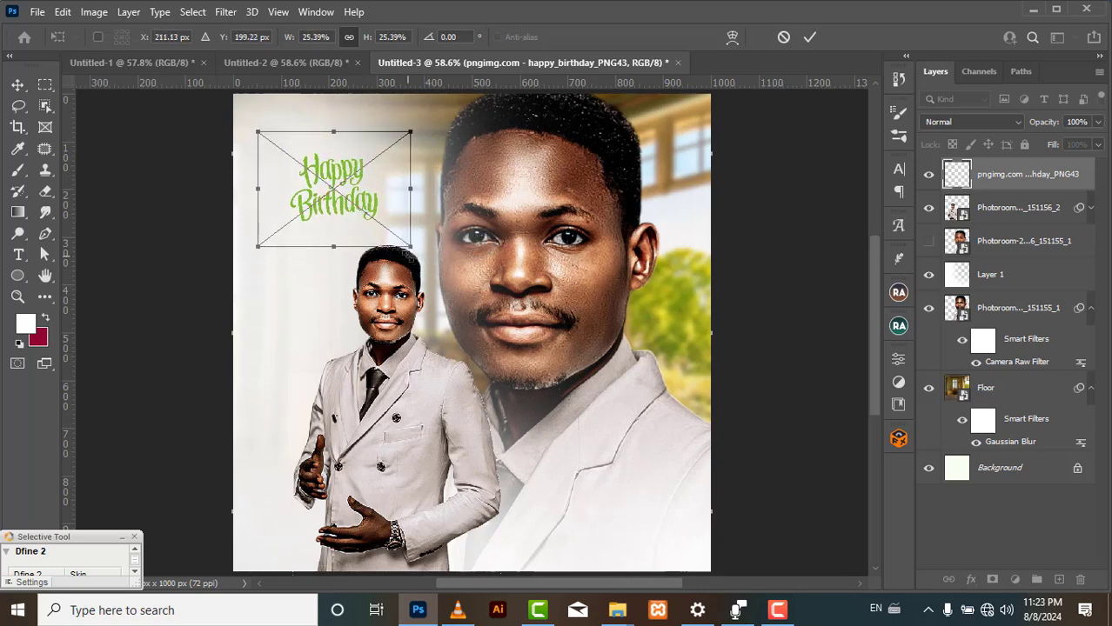
{"action": "left_click_drag", "start_coordinate": [346, 181], "coordinate": [340, 159]}
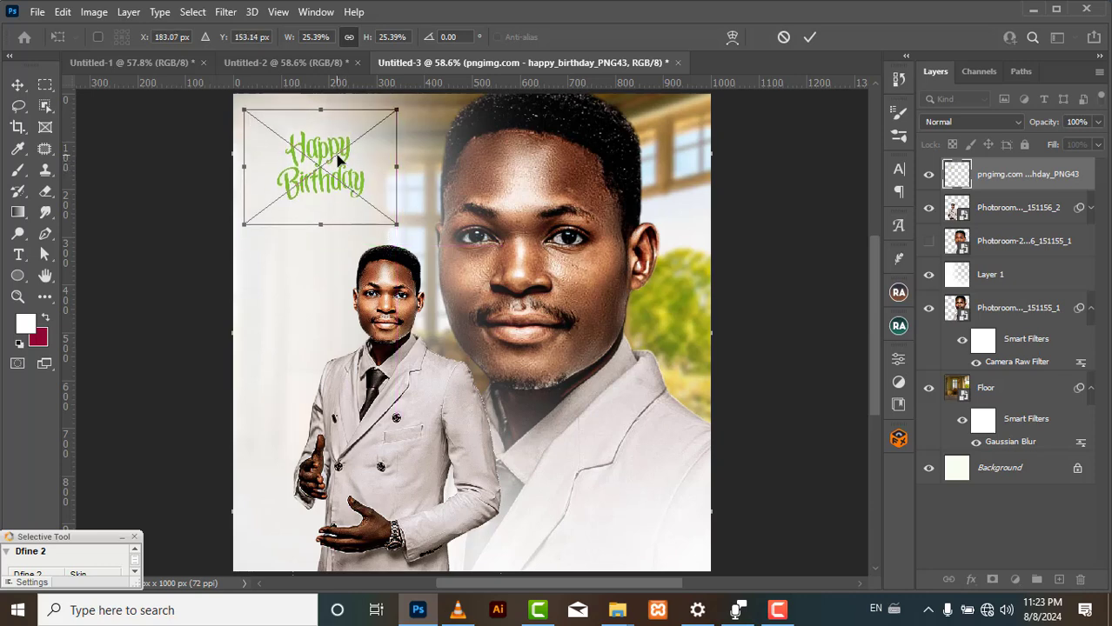
{"action": "left_click_drag", "start_coordinate": [396, 224], "coordinate": [408, 237]}
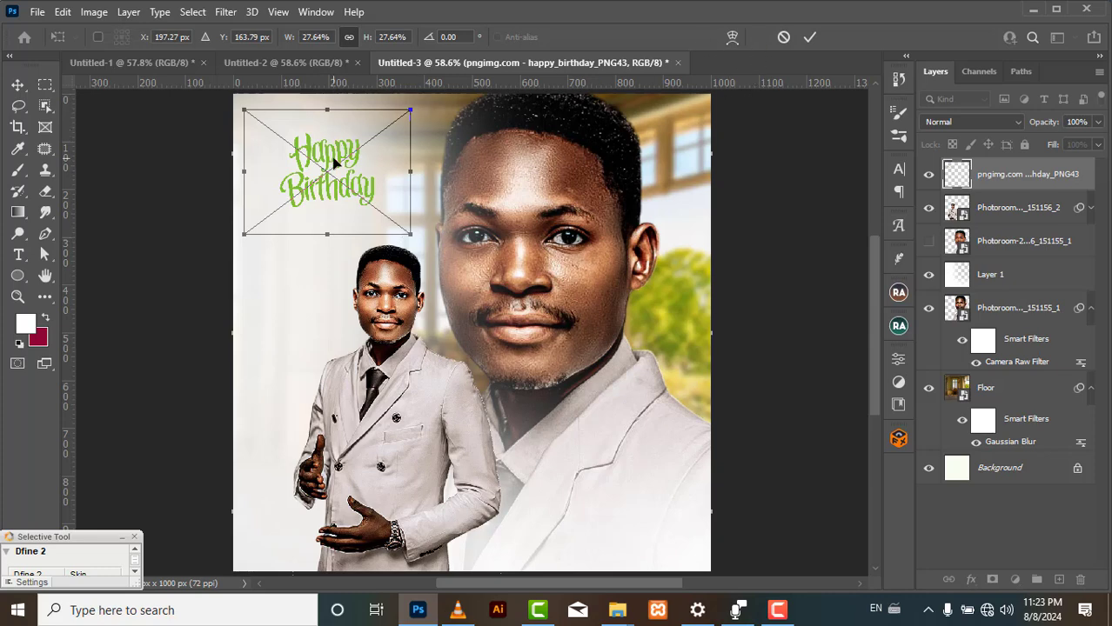
{"action": "left_click_drag", "start_coordinate": [334, 164], "coordinate": [342, 171]}
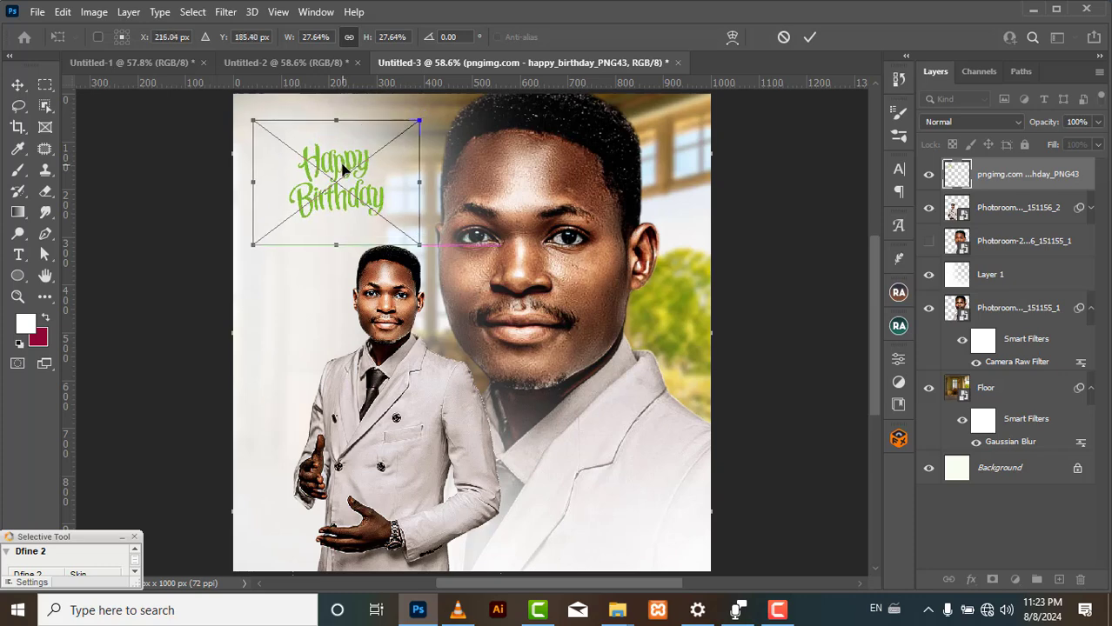
{"action": "left_click", "coordinate": [810, 36]}
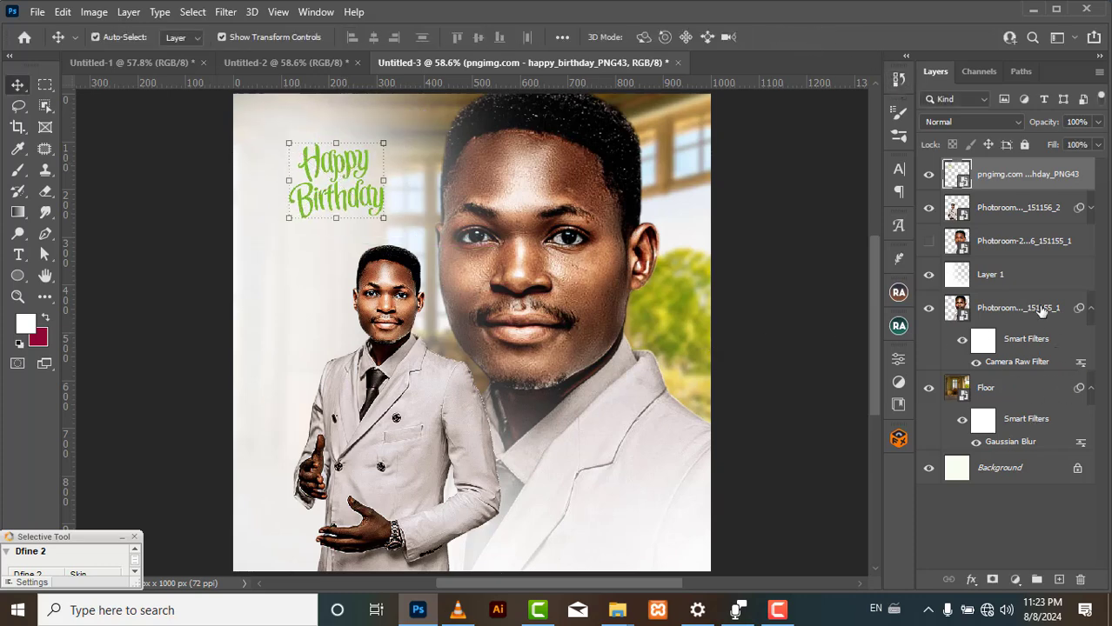
- Apply a Color Overlay of dark brown #251f11 to the Happy Birthday lettering in Normal mode at 100% opacity
{"action": "left_click", "coordinate": [968, 580]}
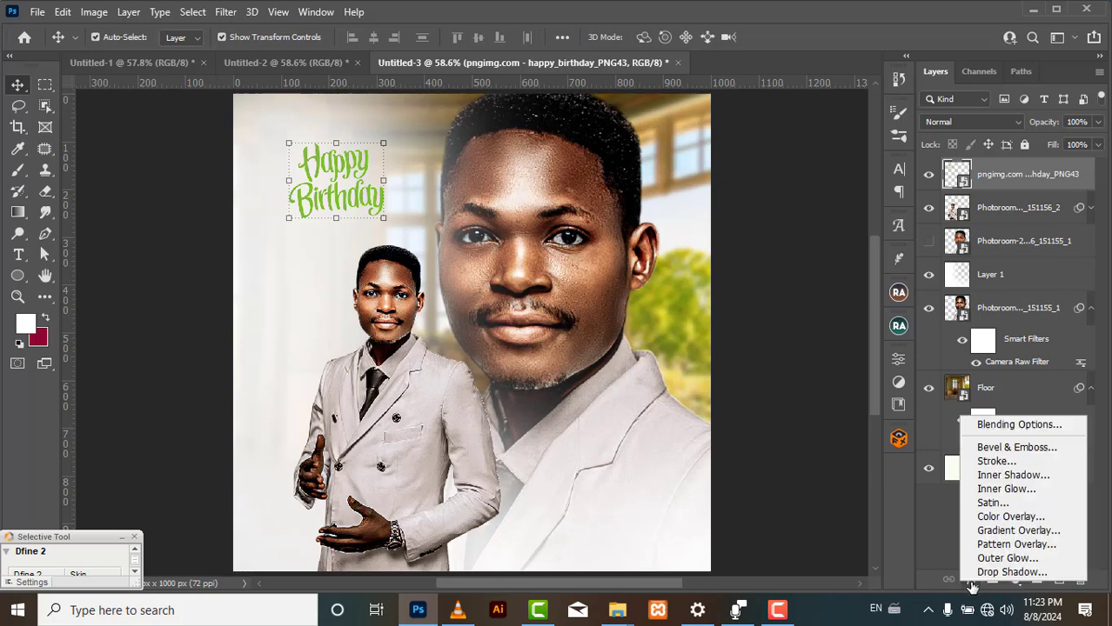
{"action": "left_click", "coordinate": [1007, 516]}
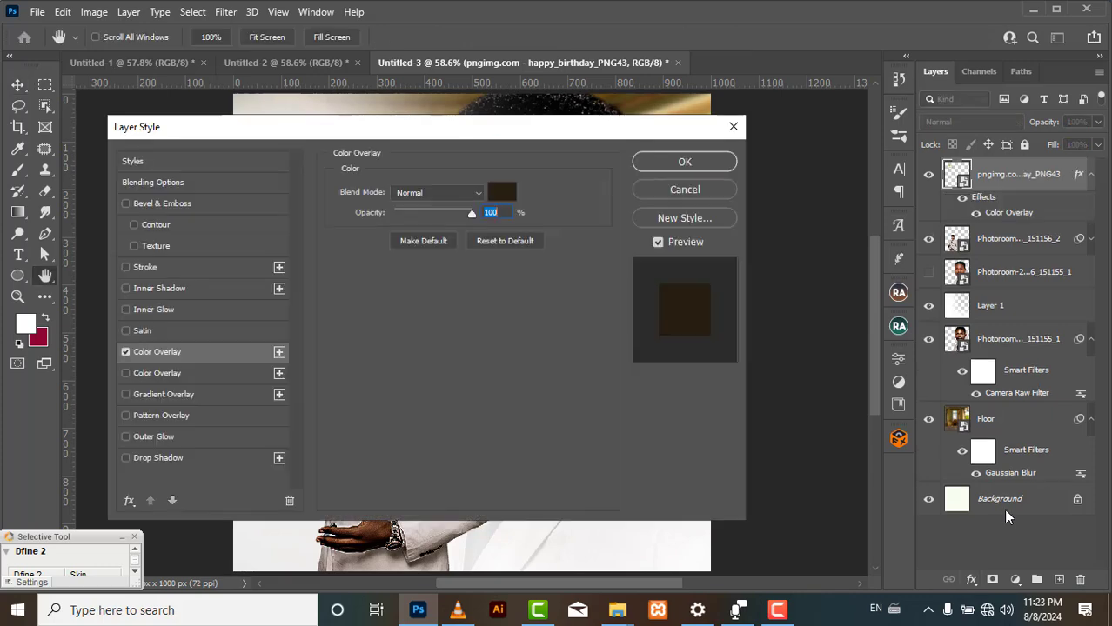
{"action": "left_click", "coordinate": [506, 195]}
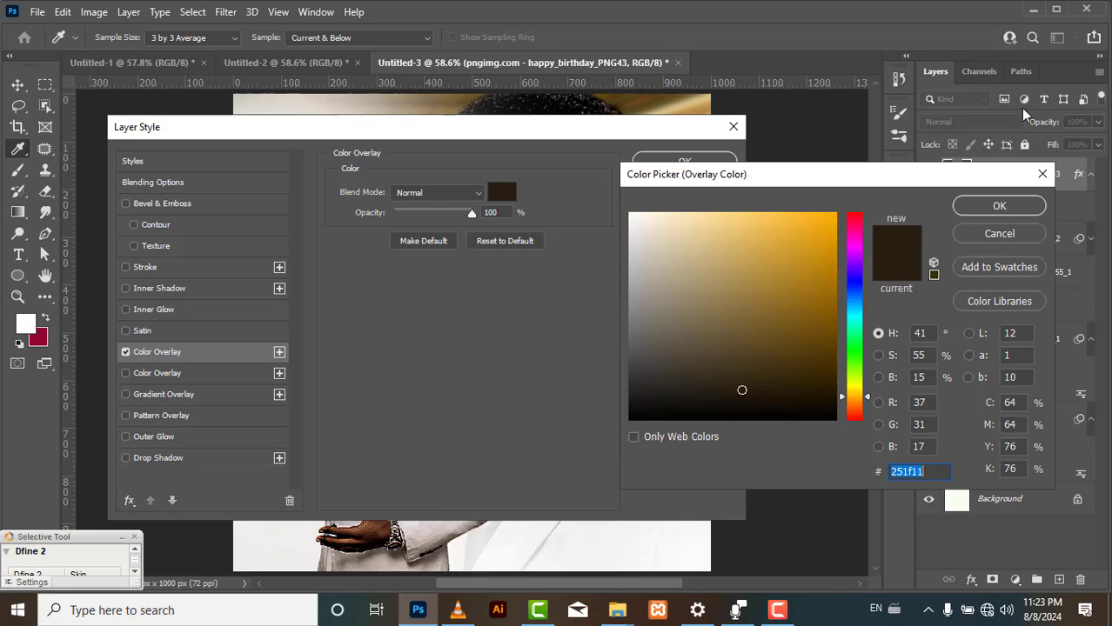
{"action": "left_click", "coordinate": [996, 202]}
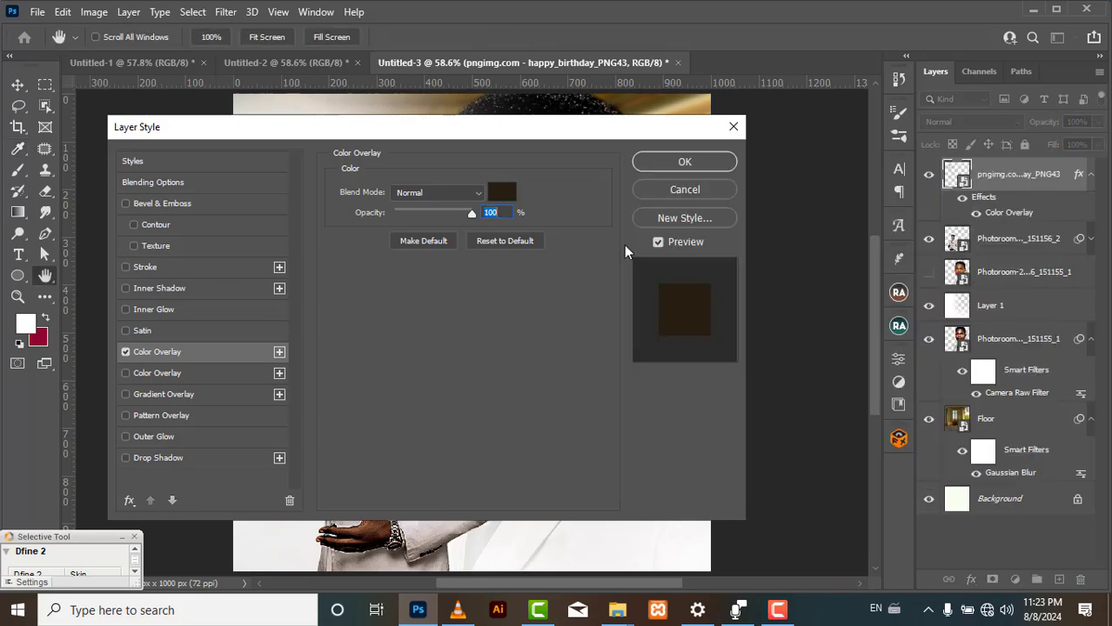
{"action": "left_click", "coordinate": [667, 163]}
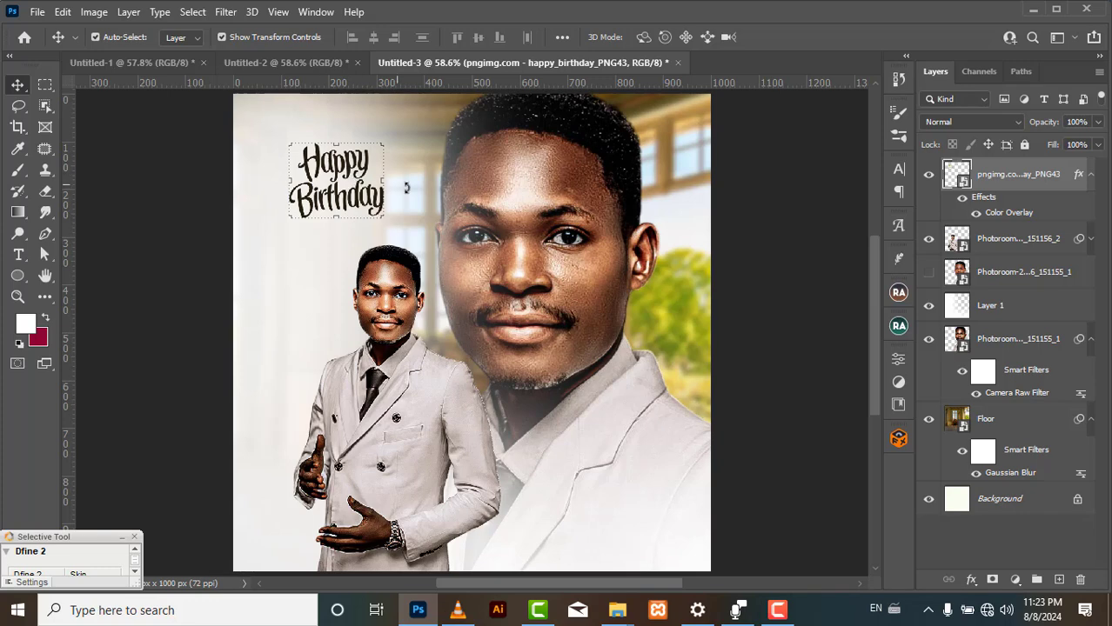
- In Untitled-2, hide Layer 5 copy 2, Layer 5, Floor copy and Layer 4 so the small gold crown can be selected
{"action": "left_click", "coordinate": [300, 60]}
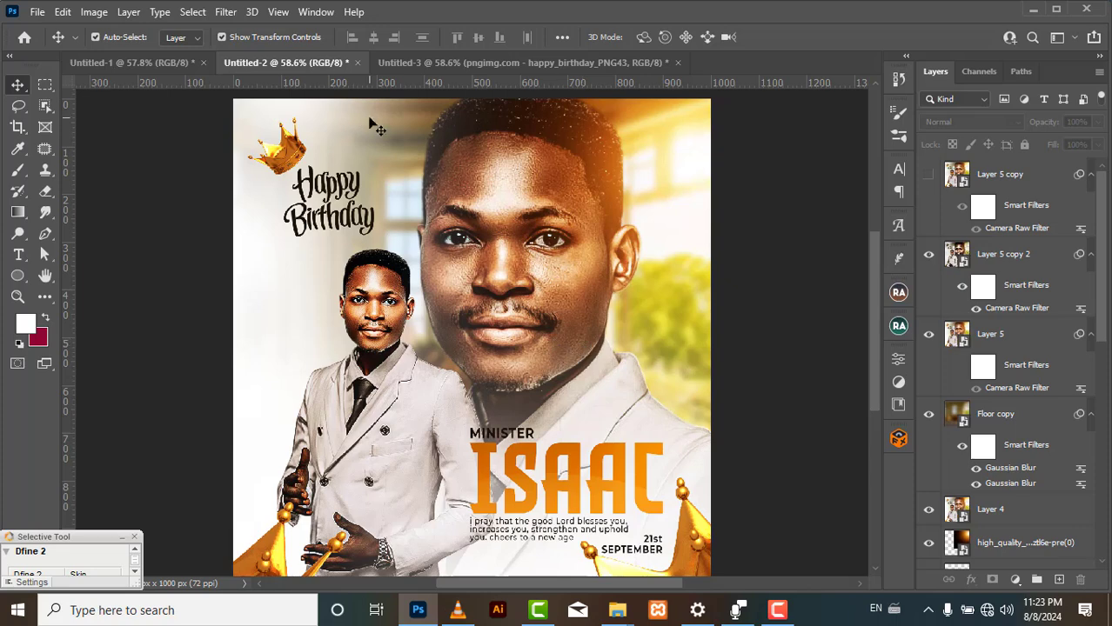
{"action": "left_click_drag", "start_coordinate": [288, 153], "coordinate": [346, 224]}
{"action": "key", "text": "ctrl+z"}
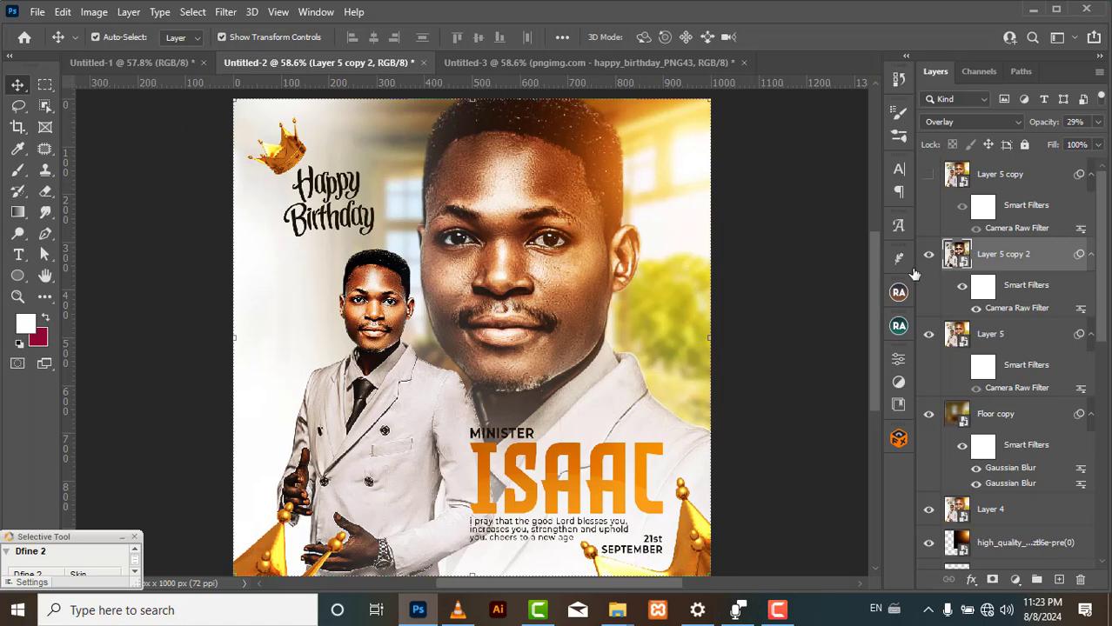
{"action": "left_click", "coordinate": [929, 254]}
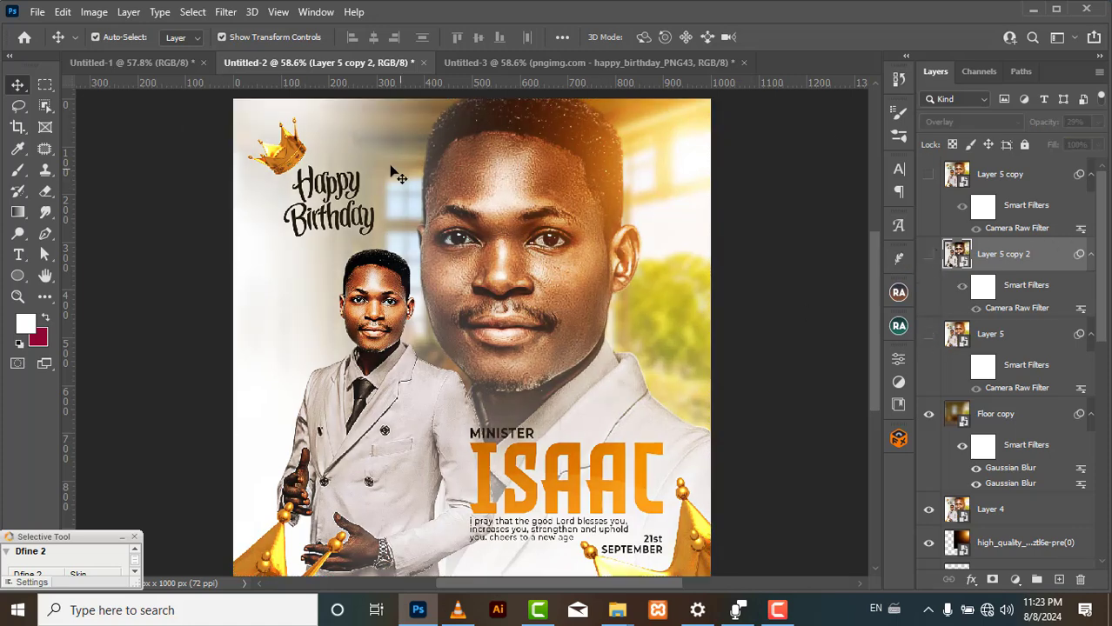
{"action": "left_click_drag", "start_coordinate": [274, 157], "coordinate": [656, 251]}
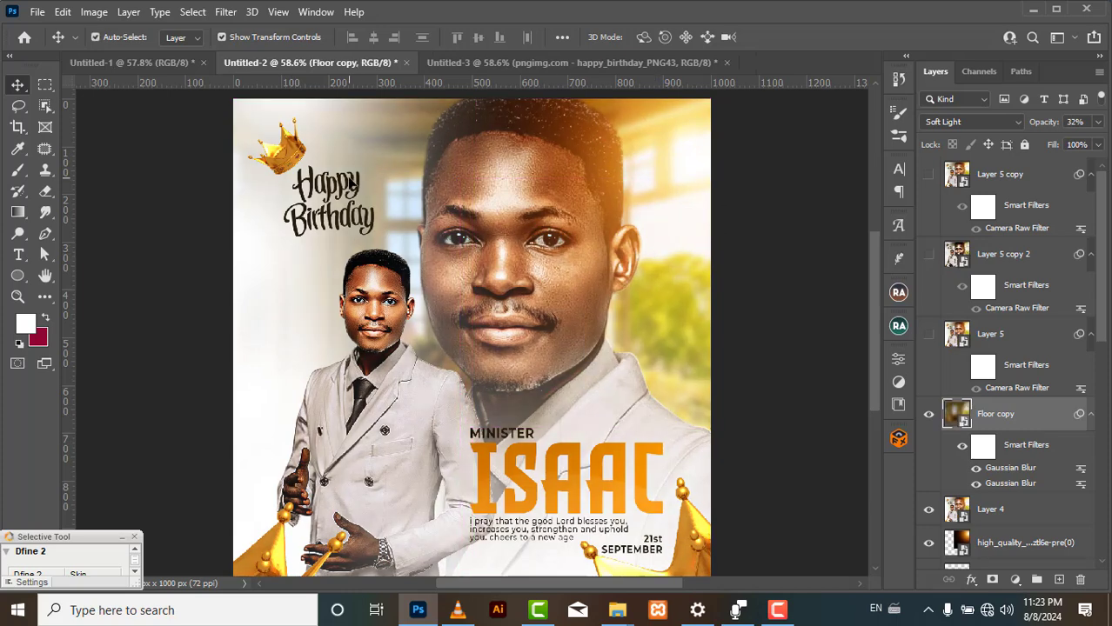
{"action": "left_click", "coordinate": [928, 415]}
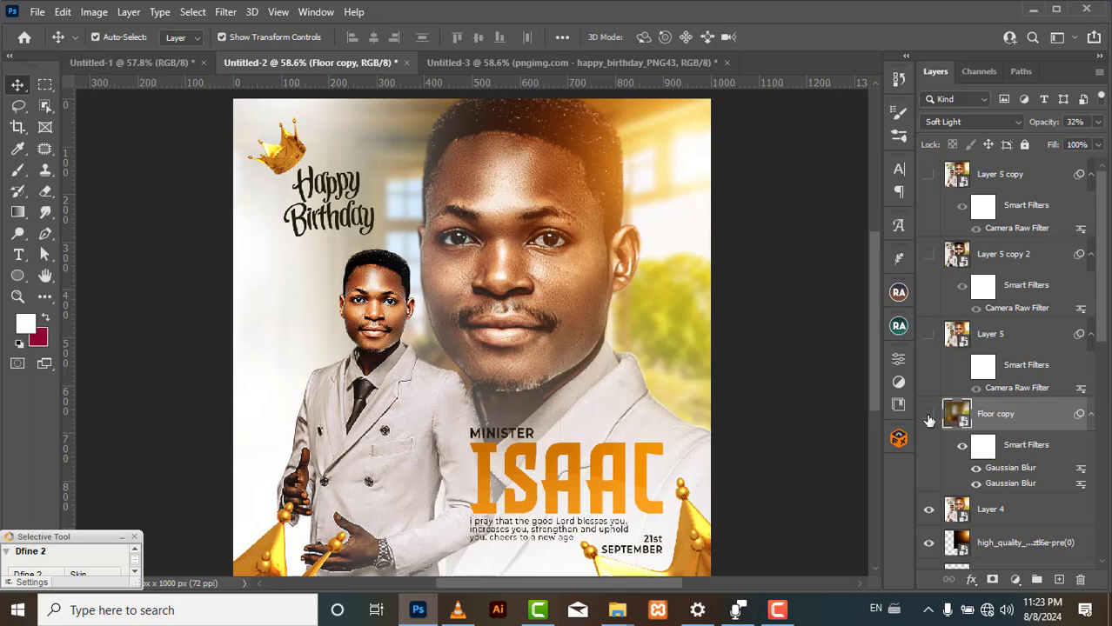
{"action": "left_click", "coordinate": [280, 156]}
{"action": "left_click_drag", "start_coordinate": [291, 160], "coordinate": [322, 213]}
{"action": "key", "text": "ctrl+z"}
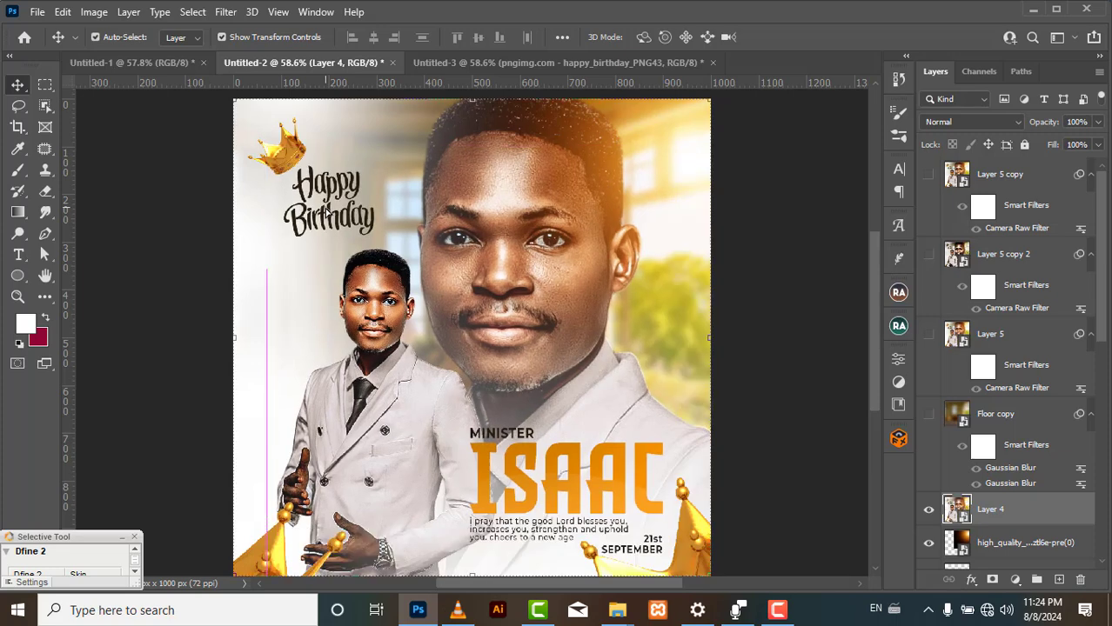
{"action": "left_click", "coordinate": [929, 512]}
{"action": "scroll", "coordinate": [1107, 324], "scroll_direction": "down", "scroll_amount": 5}
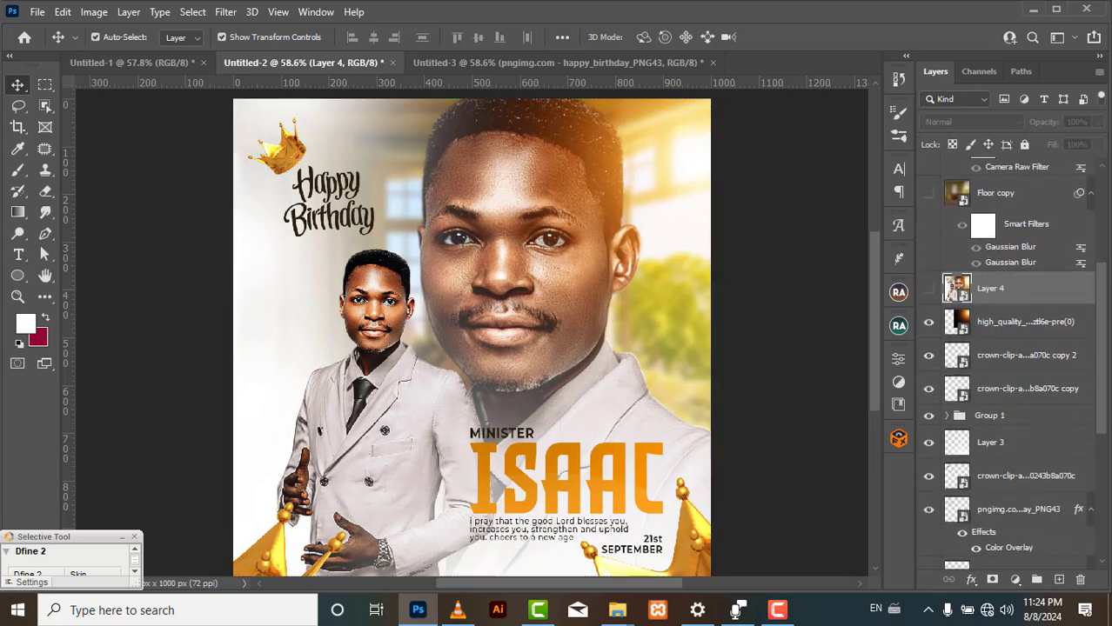
- Copy the small gold crown from Untitled-2 into Untitled-3 and arrange it just above the start of the Happy Birthday lettering, shifting the lettering slightly down
{"action": "left_click", "coordinate": [275, 175]}
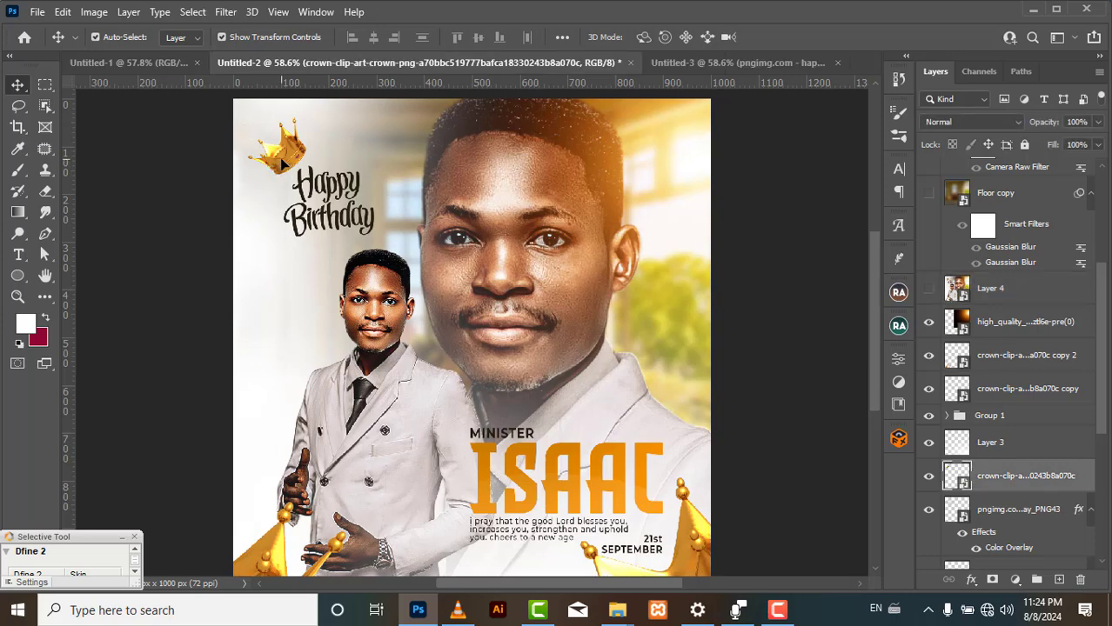
{"action": "left_click_drag", "start_coordinate": [284, 156], "coordinate": [718, 73]}
{"action": "left_click_drag", "start_coordinate": [311, 130], "coordinate": [277, 135]}
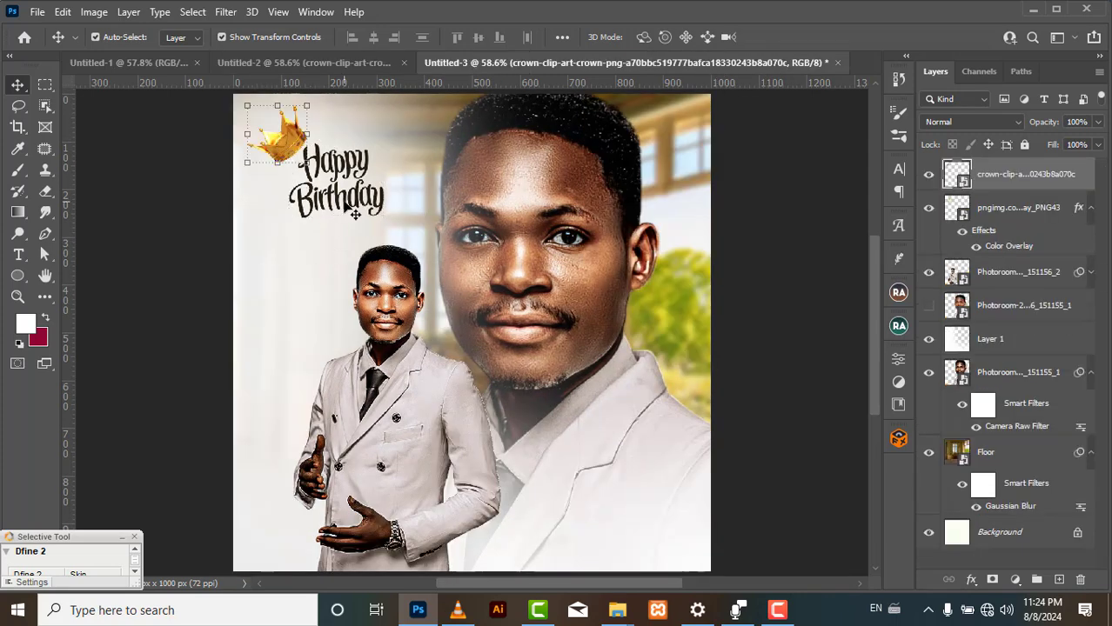
{"action": "left_click_drag", "start_coordinate": [346, 209], "coordinate": [344, 218]}
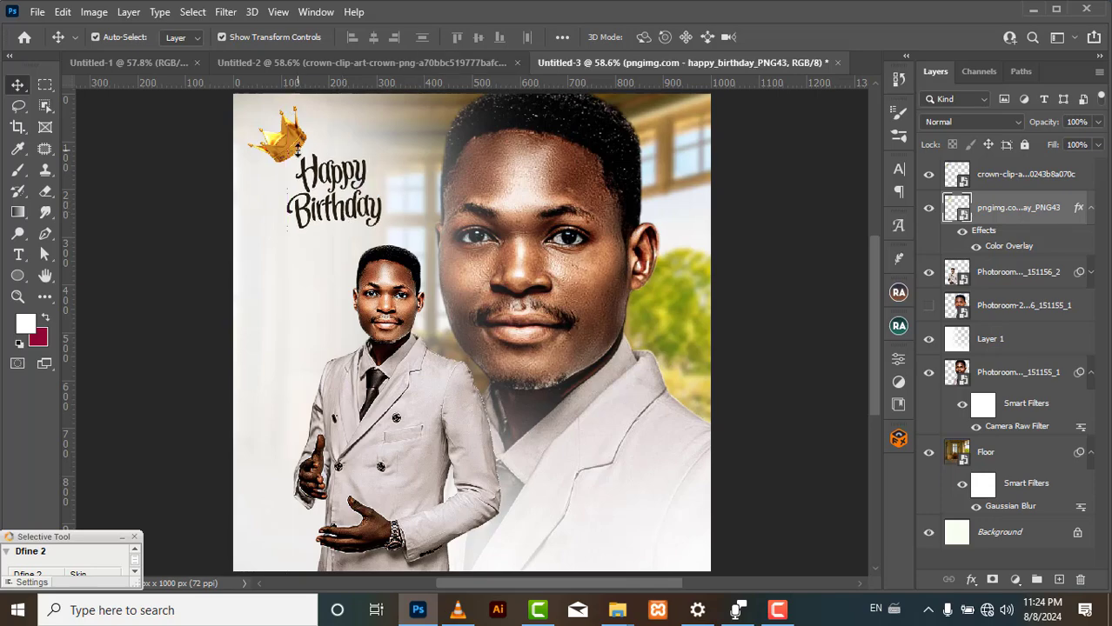
{"action": "left_click_drag", "start_coordinate": [294, 140], "coordinate": [280, 142]}
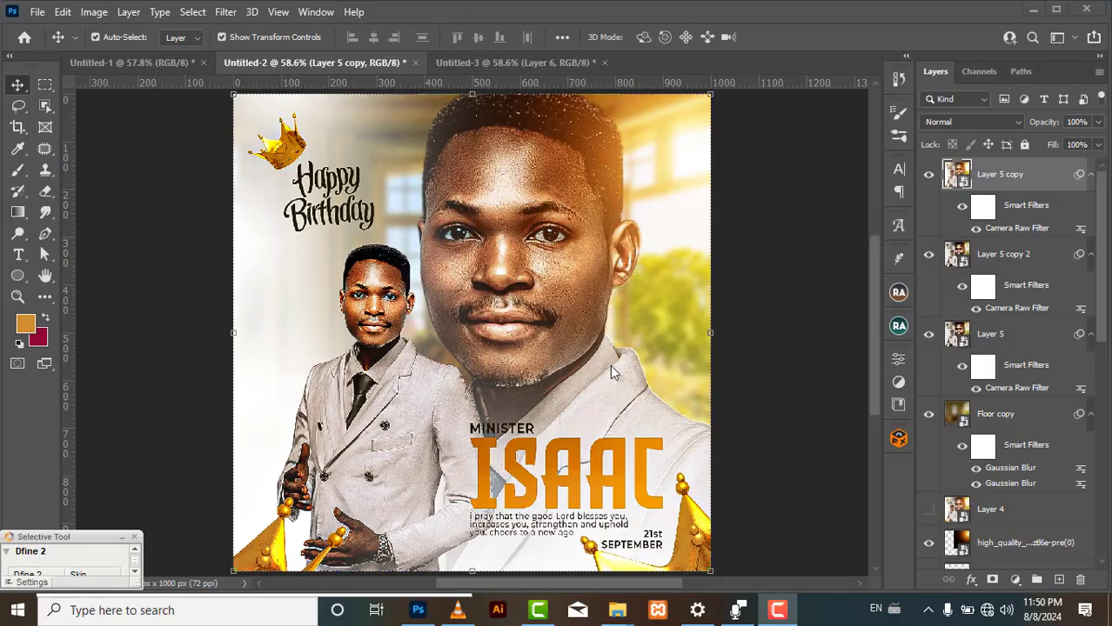
- Place the high_quality_lens_flares image from the project files folder into Untitled-3 at 39.46% scale, centred at X 956.50, Y 84.00 px
{"action": "mouse_move", "coordinate": [616, 610]}
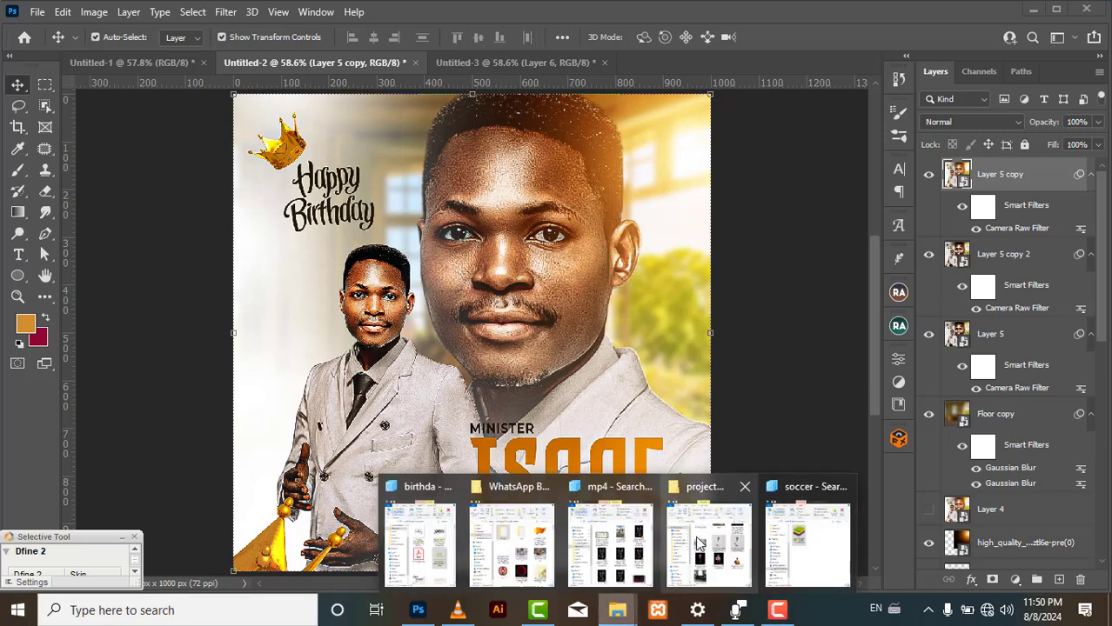
{"action": "left_click", "coordinate": [699, 543]}
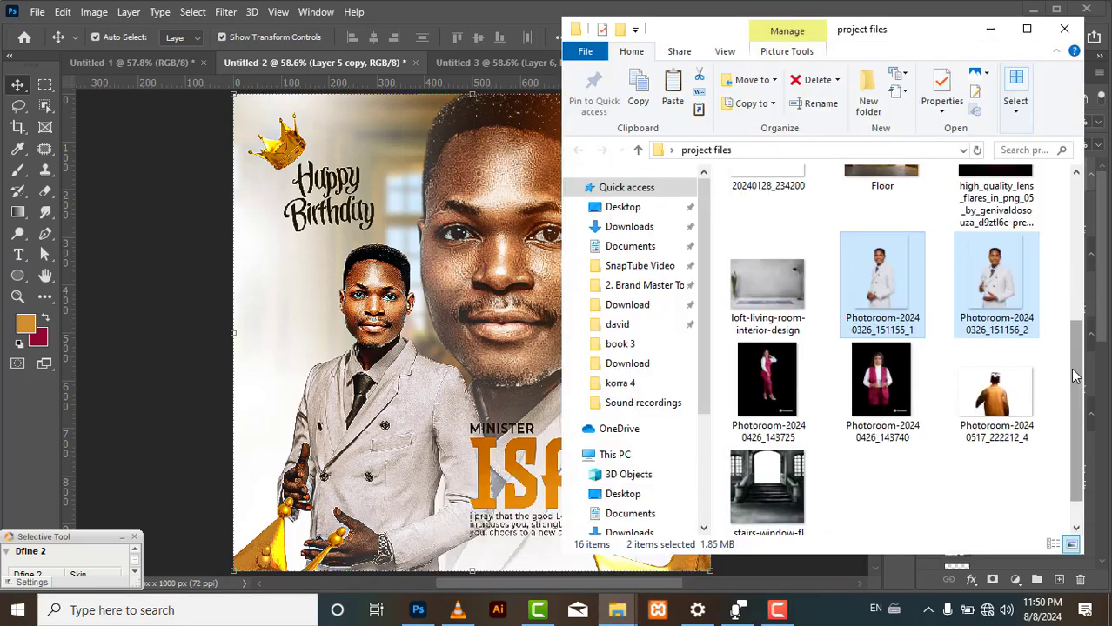
{"action": "scroll", "coordinate": [1068, 369], "scroll_direction": "up", "scroll_amount": 2}
{"action": "left_click", "coordinate": [498, 63]}
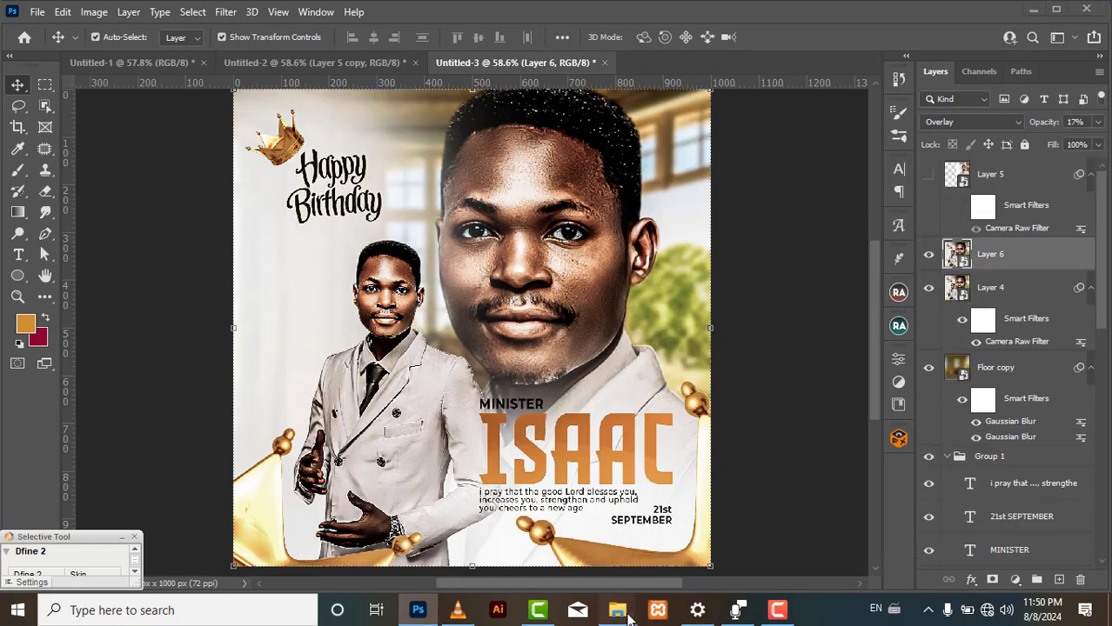
{"action": "mouse_move", "coordinate": [630, 614]}
{"action": "left_click", "coordinate": [720, 541]}
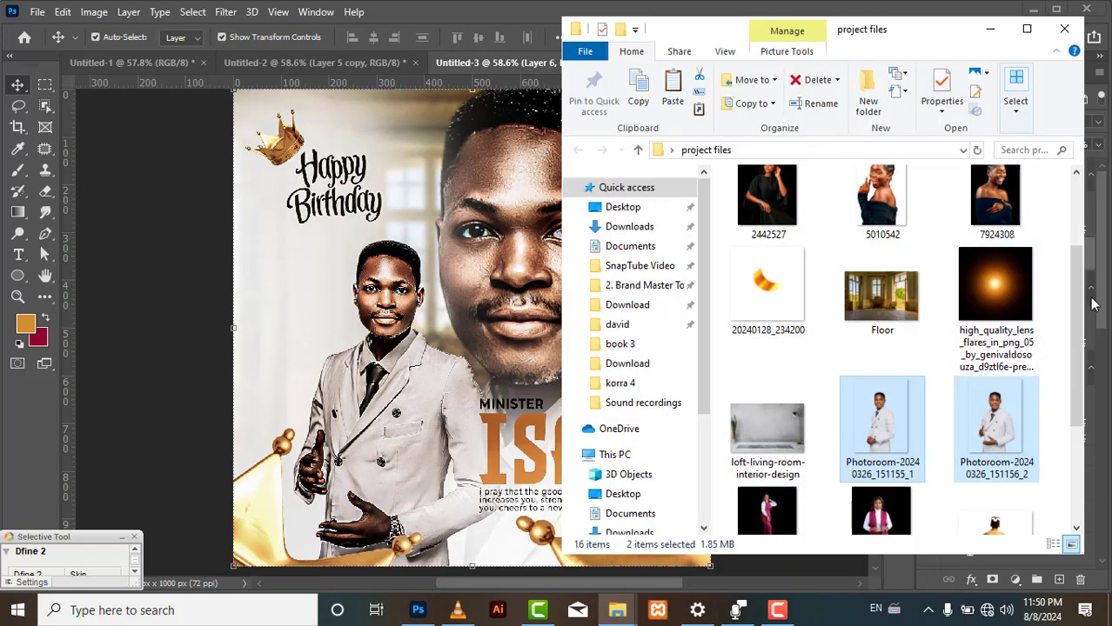
{"action": "left_click", "coordinate": [978, 278]}
{"action": "left_click_drag", "start_coordinate": [514, 278], "coordinate": [468, 239]}
{"action": "left_click_drag", "start_coordinate": [469, 323], "coordinate": [687, 125]}
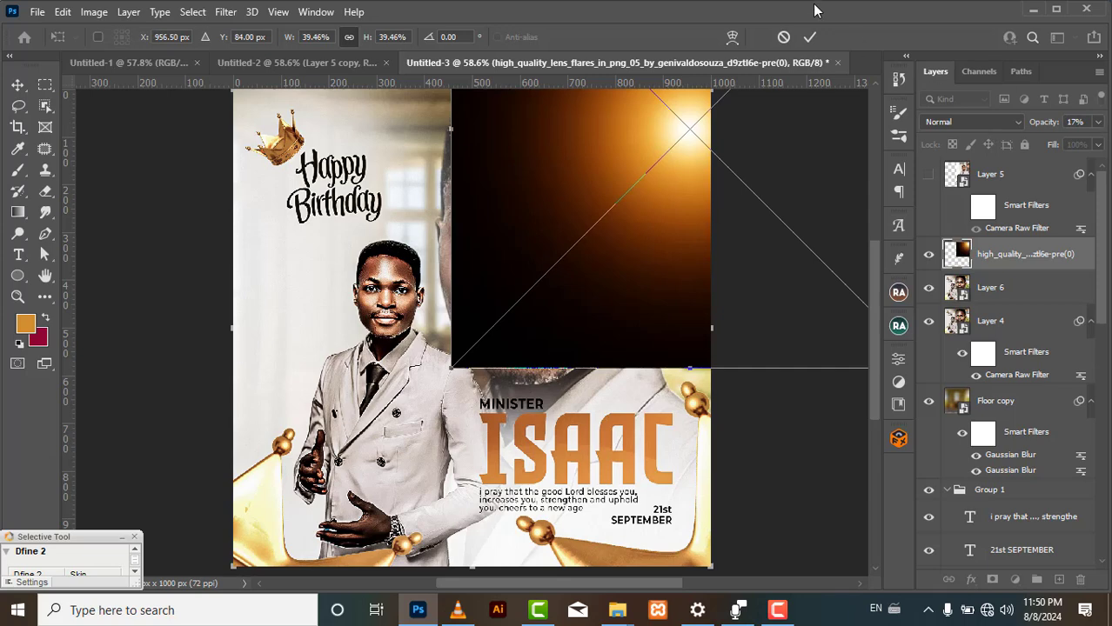
{"action": "left_click", "coordinate": [808, 36]}
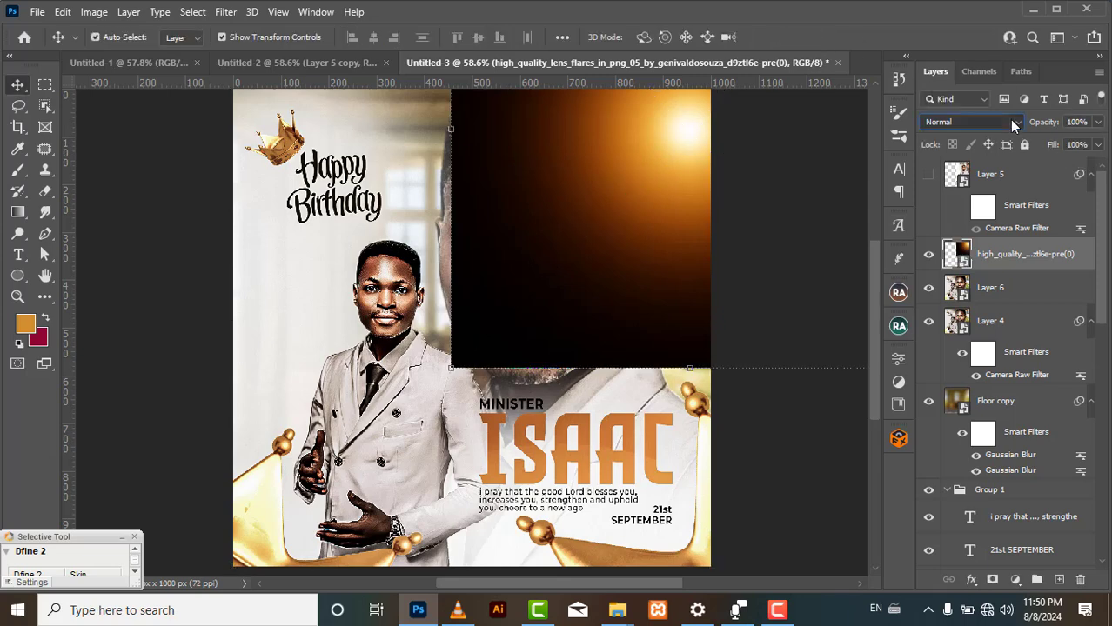
- Set the lens flare layer to Screen blend mode, shift it slightly down and enlarge it over the flyer's upper-right corner
{"action": "left_click", "coordinate": [967, 121]}
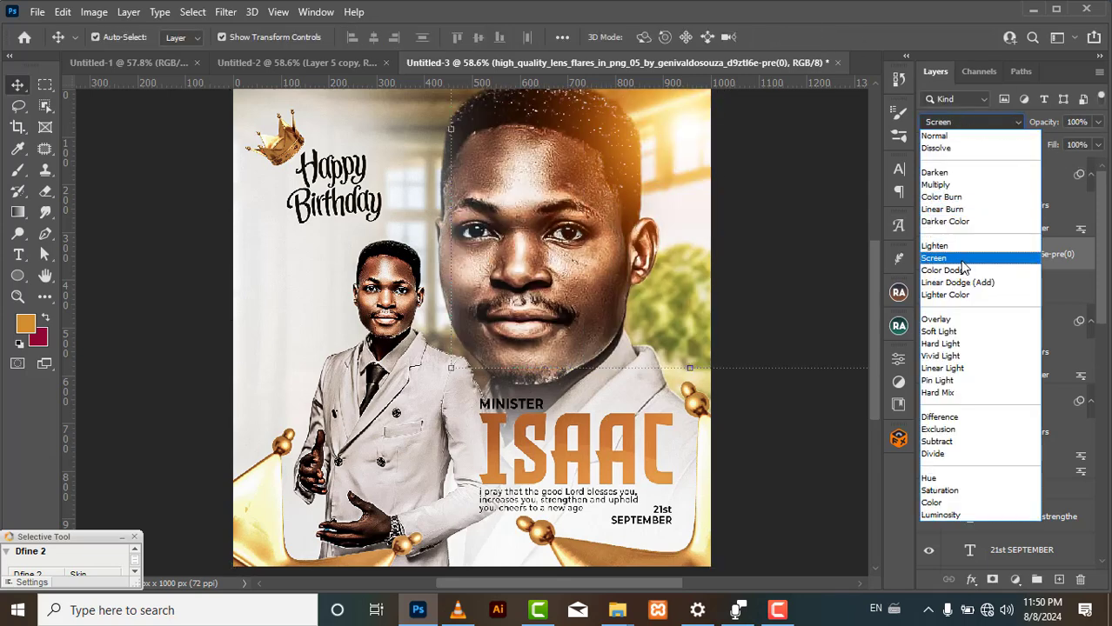
{"action": "left_click", "coordinate": [961, 260]}
{"action": "left_click_drag", "start_coordinate": [684, 128], "coordinate": [689, 158]}
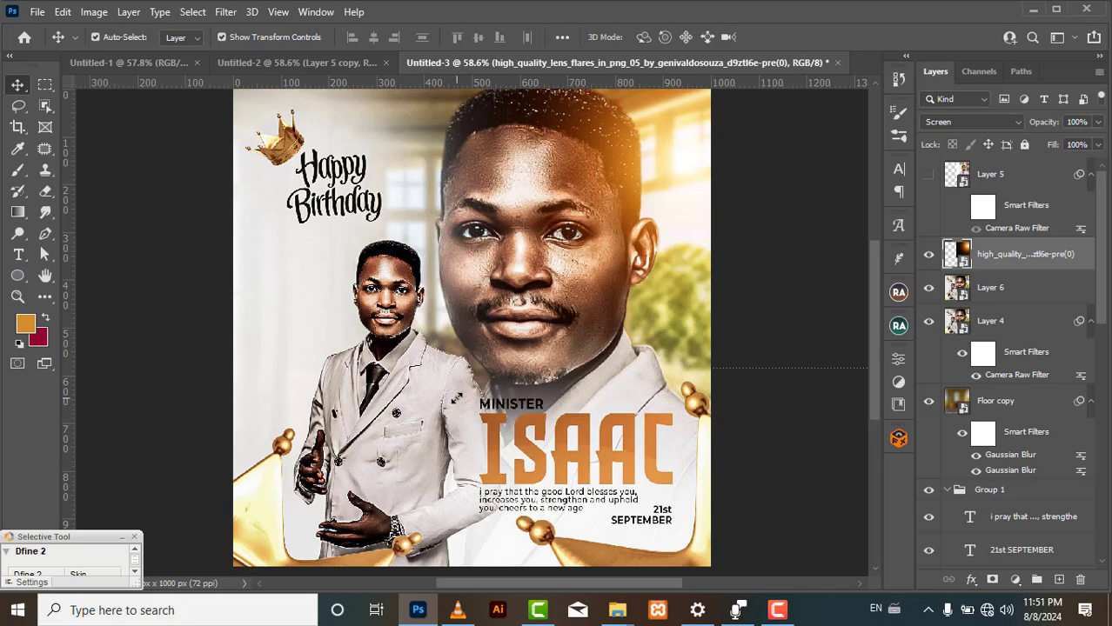
{"action": "key", "text": "ctrl+t"}
{"action": "mouse_move", "coordinate": [455, 398]}
{"action": "left_mouse_down"}
{"action": "mouse_move", "coordinate": [440, 396]}
{"action": "mouse_move", "coordinate": [439, 410]}
{"action": "mouse_move", "coordinate": [447, 405]}
{"action": "left_mouse_up"}
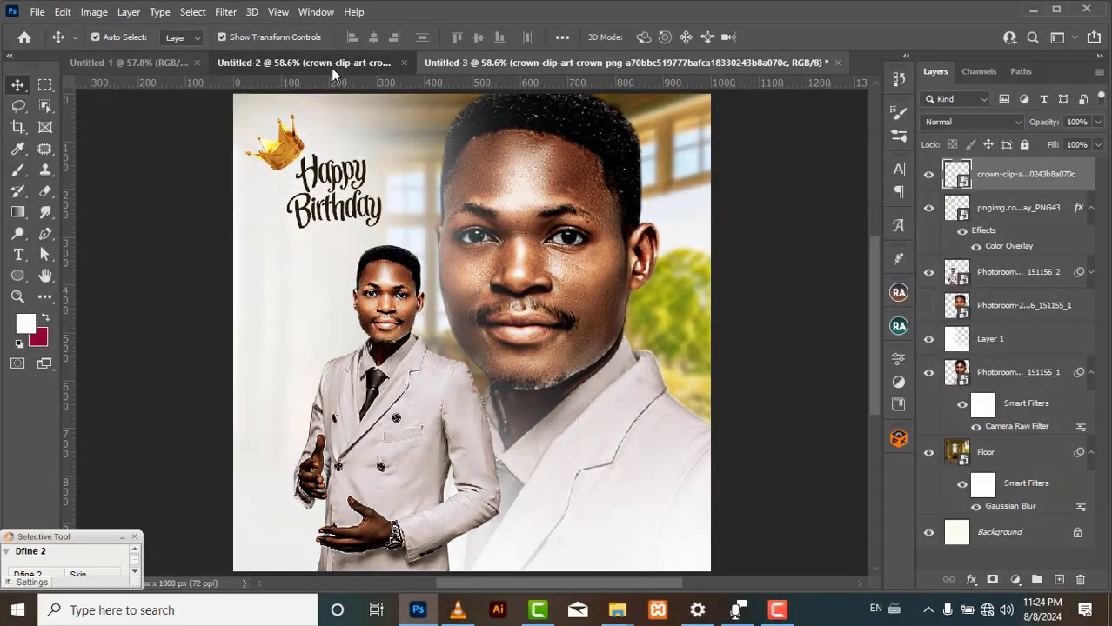
- Following the layout in Untitled-2, duplicate the crown in Untitled-3, enlarged to 97.11% and rotated 57.52°, at X 48.20, Y 952.42 px in the flyer's lower-left corner
{"action": "left_click", "coordinate": [331, 68]}
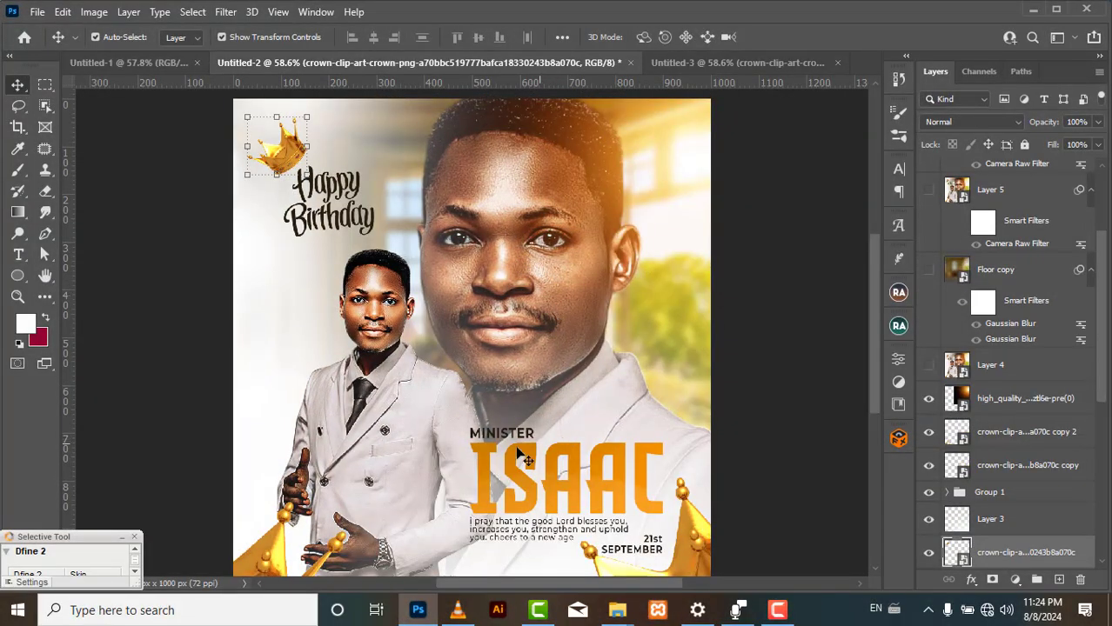
{"action": "left_click", "coordinate": [747, 66]}
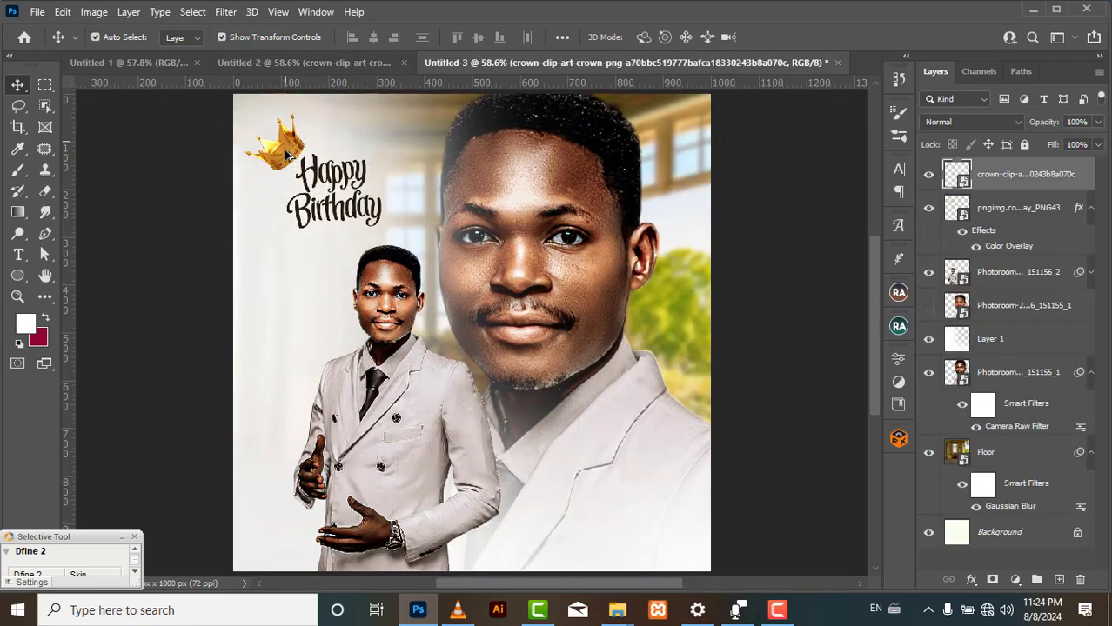
{"action": "left_click_drag", "start_coordinate": [292, 159], "coordinate": [294, 538]}
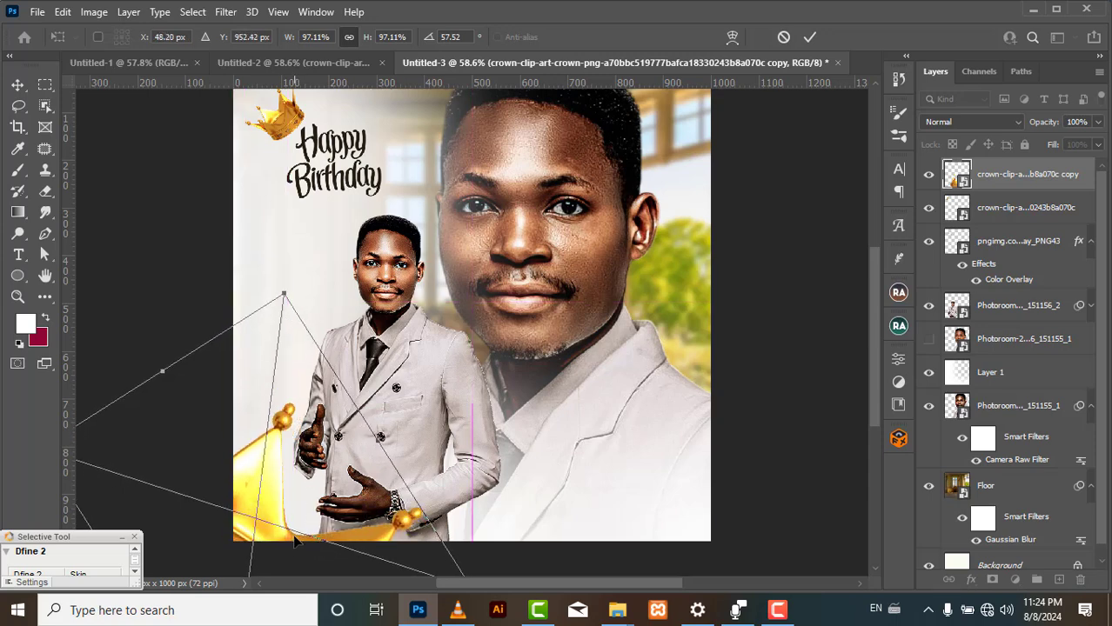
{"action": "left_click", "coordinate": [816, 36]}
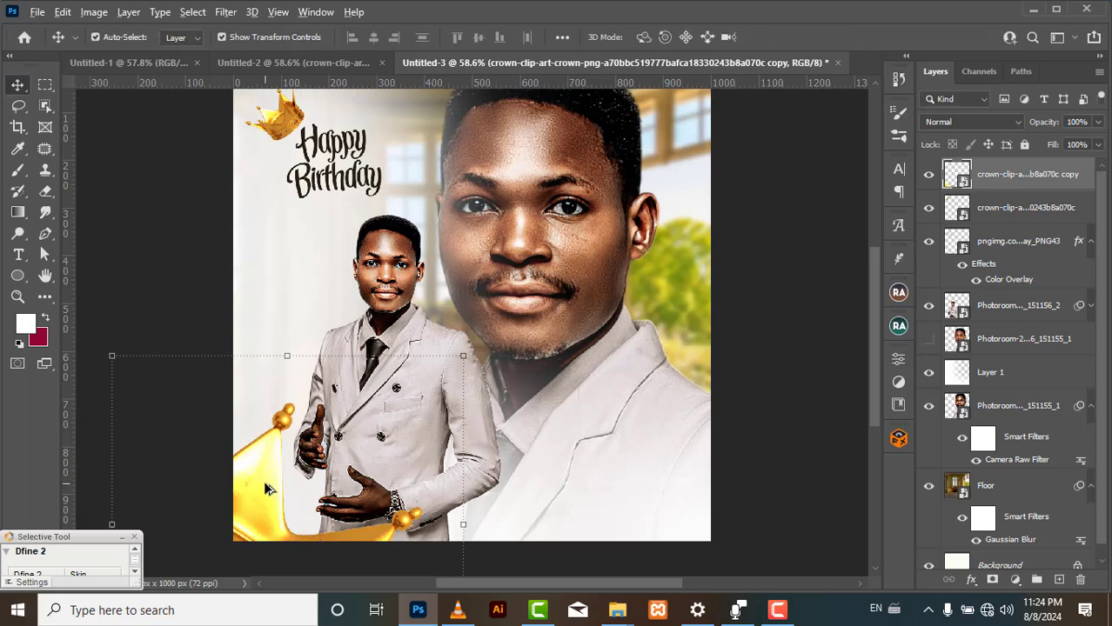
- Duplicate the large lower-left crown and flip the copy horizontally
{"action": "left_click_drag", "start_coordinate": [266, 489], "coordinate": [566, 365]}
{"action": "key", "text": "ctrl+j"}
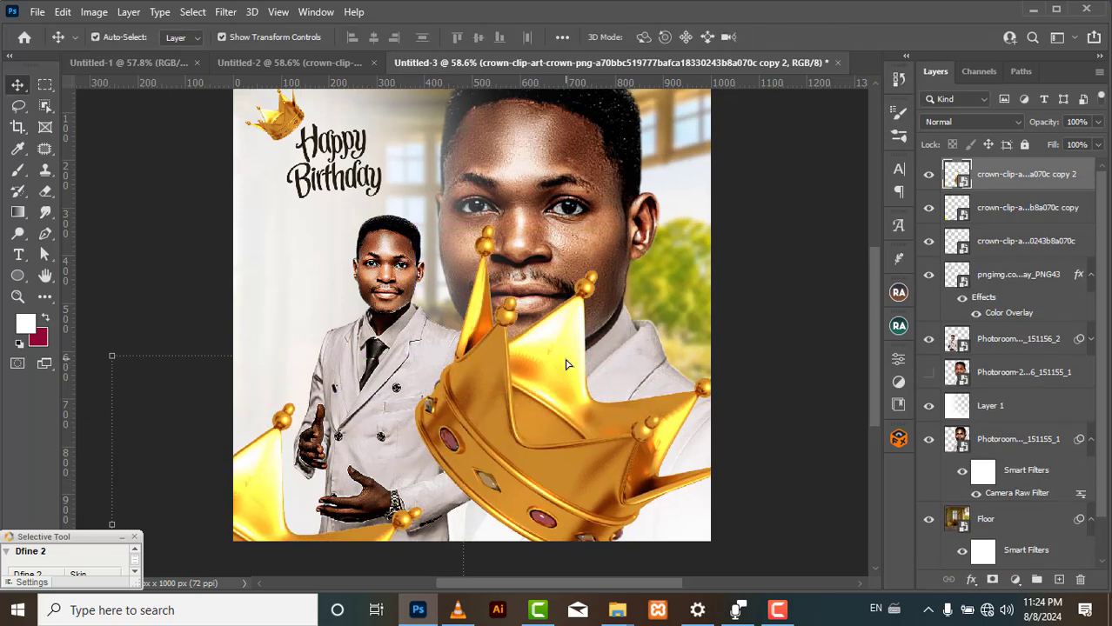
{"action": "key", "text": "ctrl+t"}
{"action": "right_click", "coordinate": [566, 364]}
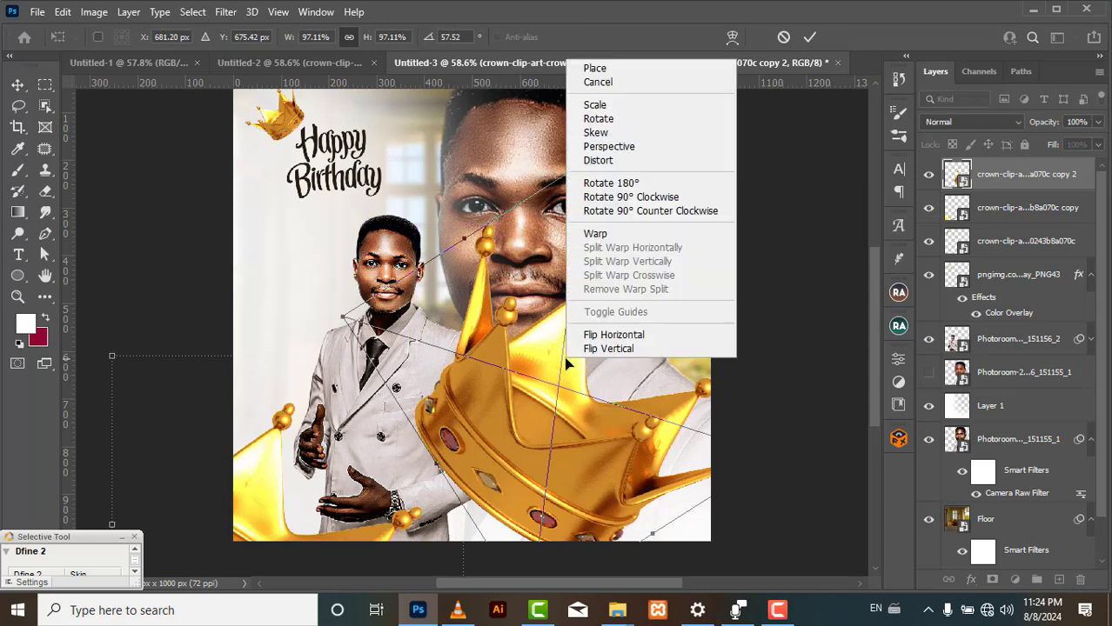
{"action": "left_click", "coordinate": [623, 337]}
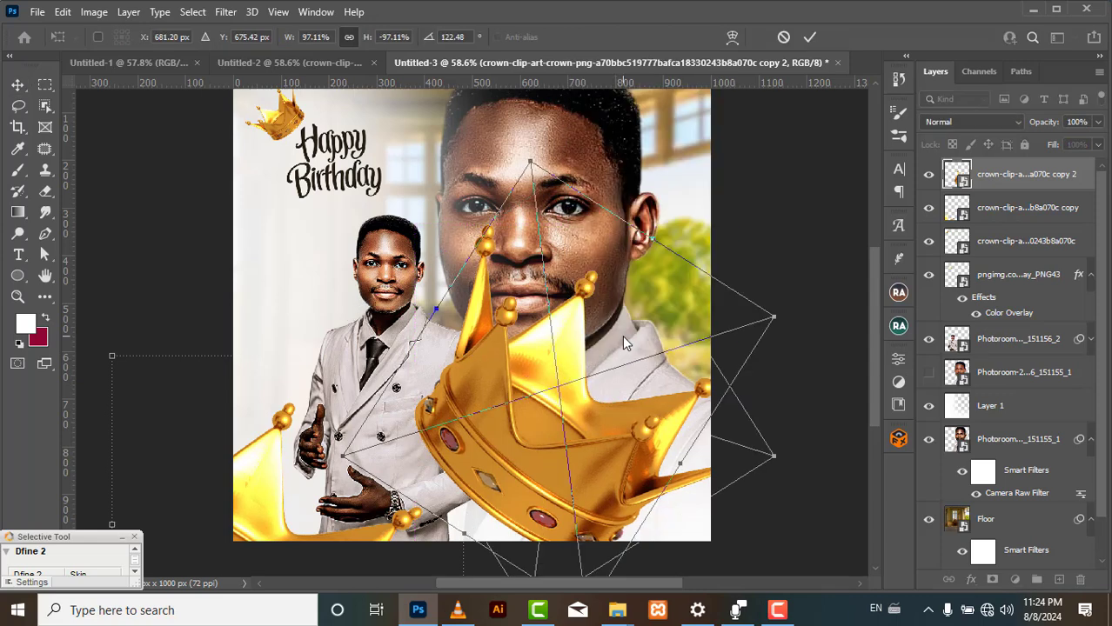
{"action": "left_click", "coordinate": [815, 39]}
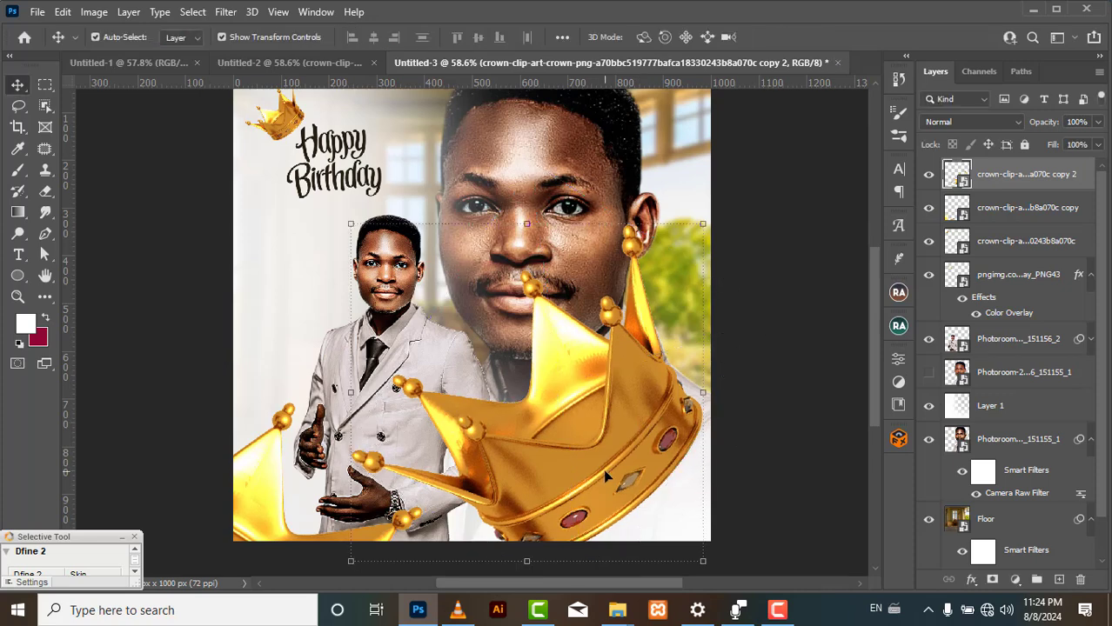
- Scale the flipped crown to 125.28% and position it in the flyer's lower-right corner at X 1027.00, Y 890.02 px
{"action": "left_click_drag", "start_coordinate": [603, 469], "coordinate": [489, 365]}
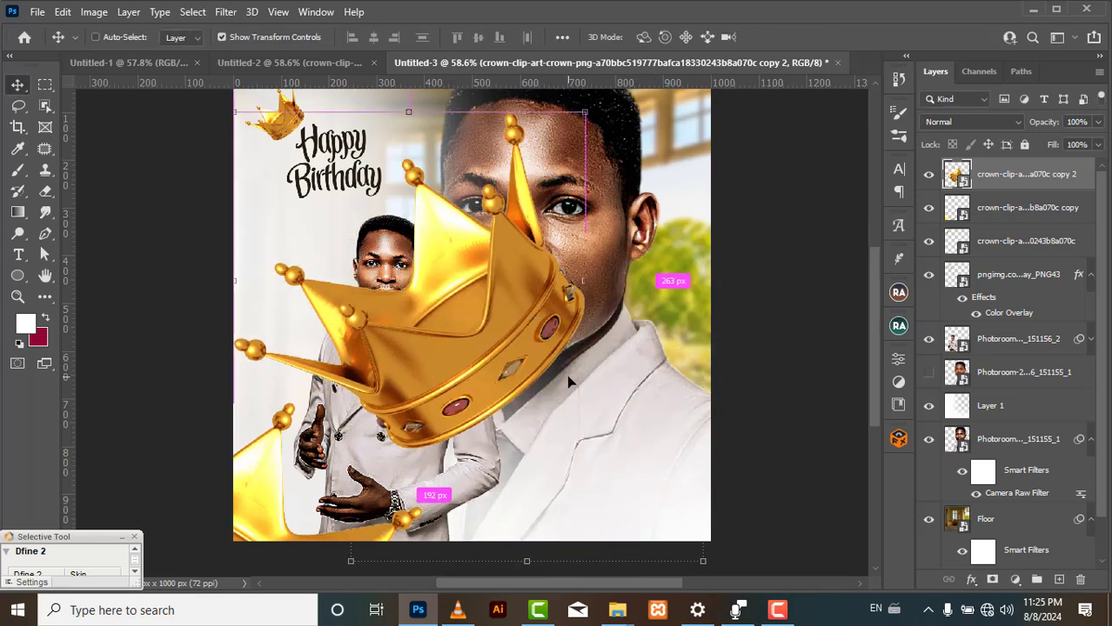
{"action": "key", "text": "ctrl+t"}
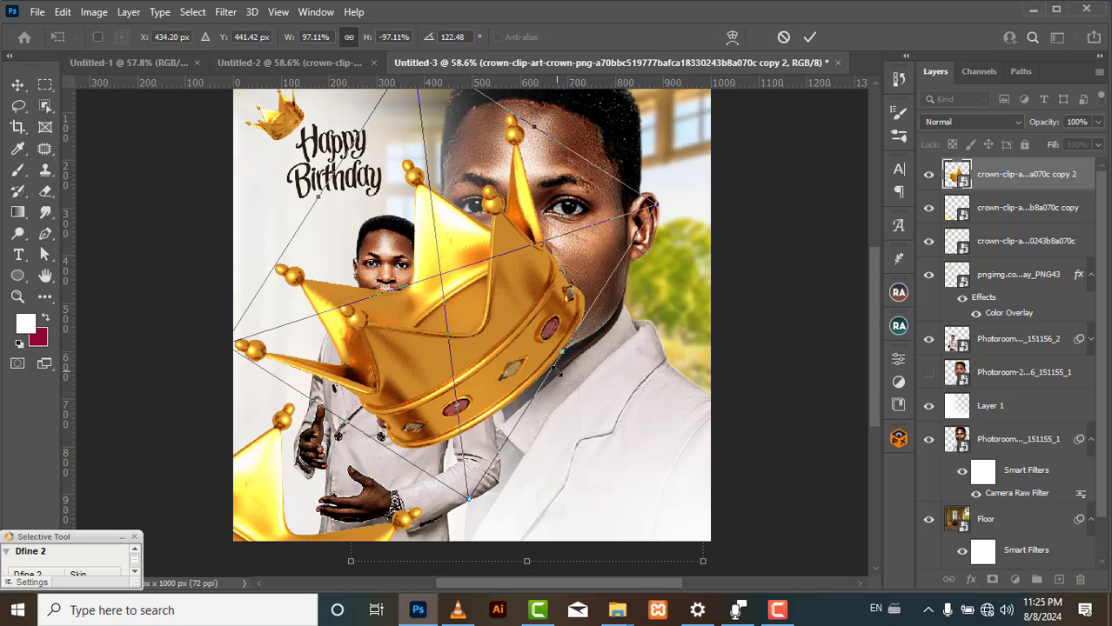
{"action": "left_click_drag", "start_coordinate": [563, 362], "coordinate": [639, 402]}
{"action": "left_click_drag", "start_coordinate": [487, 380], "coordinate": [717, 566]}
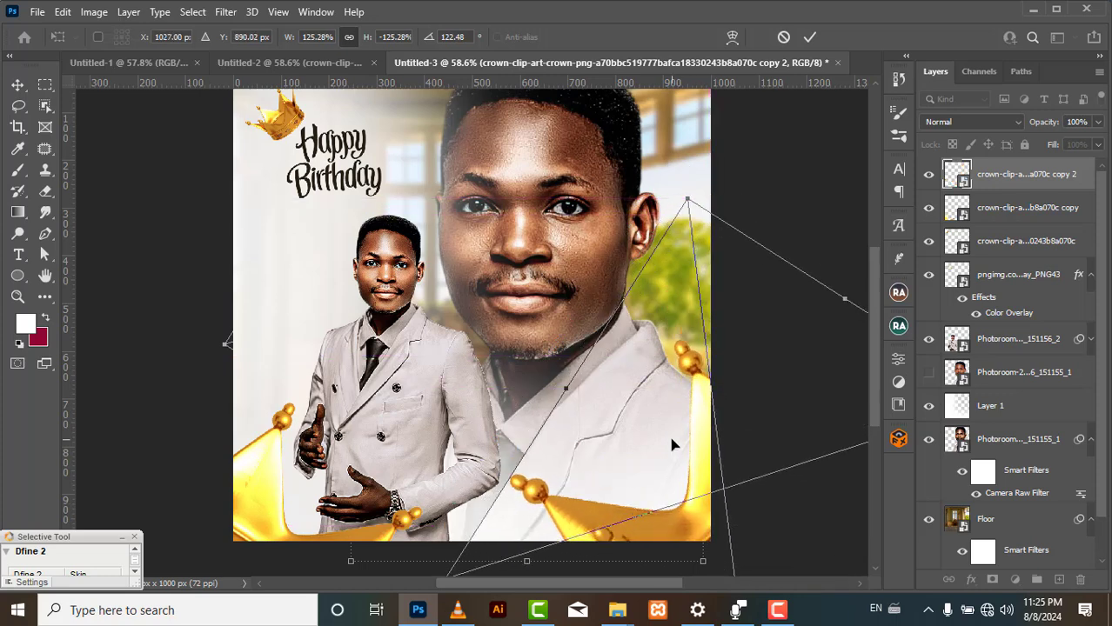
{"action": "left_click", "coordinate": [809, 37]}
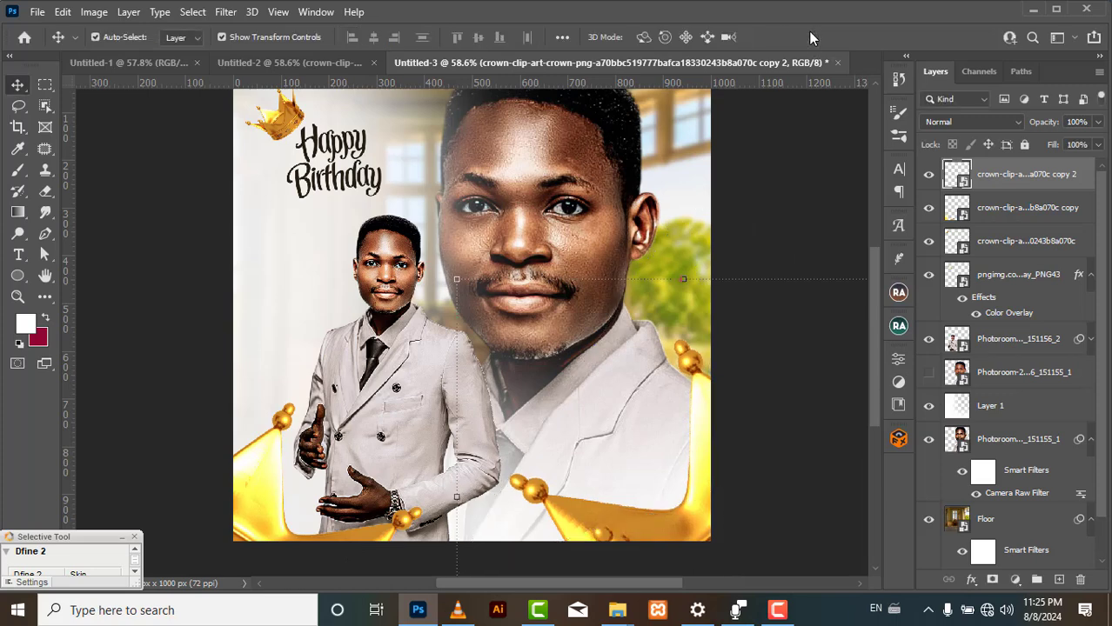
- Fit the flyer to the view and compare its crown placement with the finished design in Untitled-2
{"action": "left_click", "coordinate": [823, 138]}
{"action": "key", "text": "ctrl+0"}
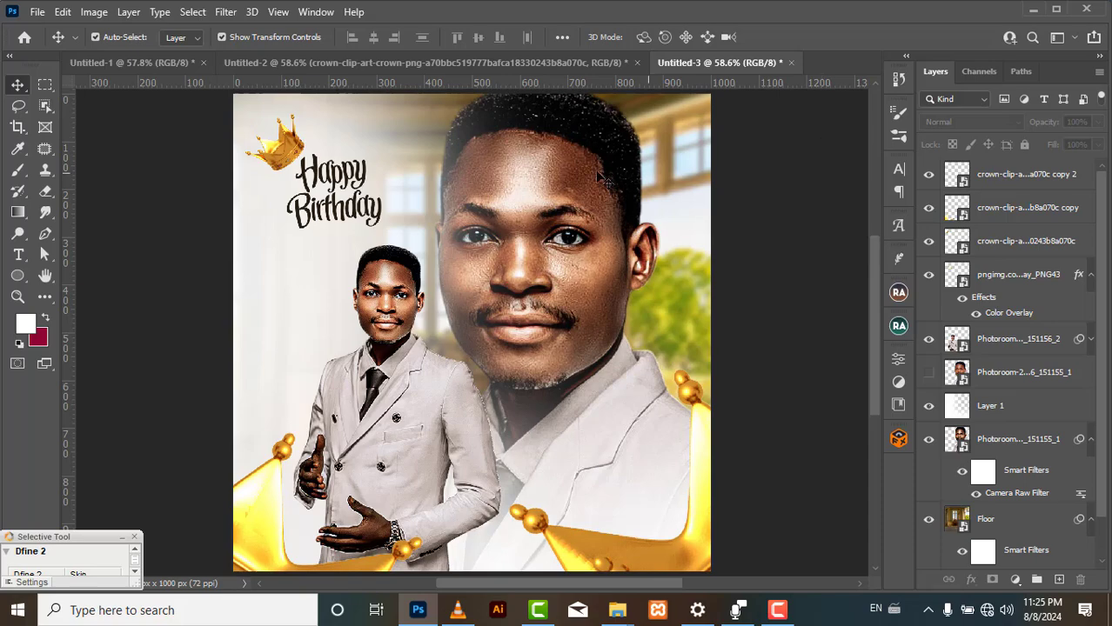
{"action": "left_click", "coordinate": [522, 62]}
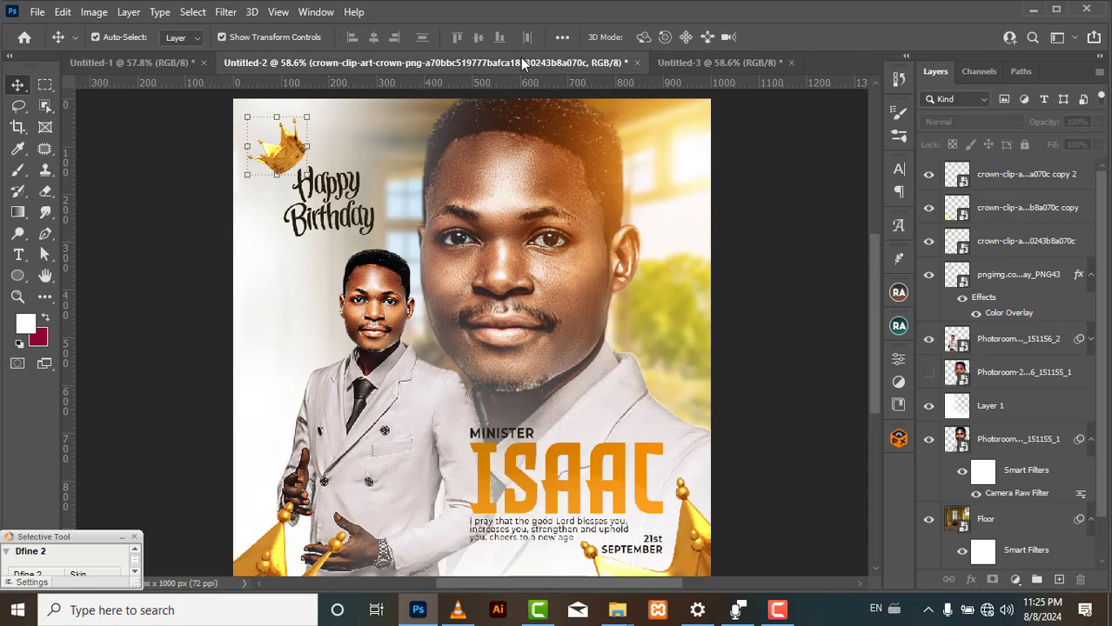
{"action": "left_click", "coordinate": [722, 63]}
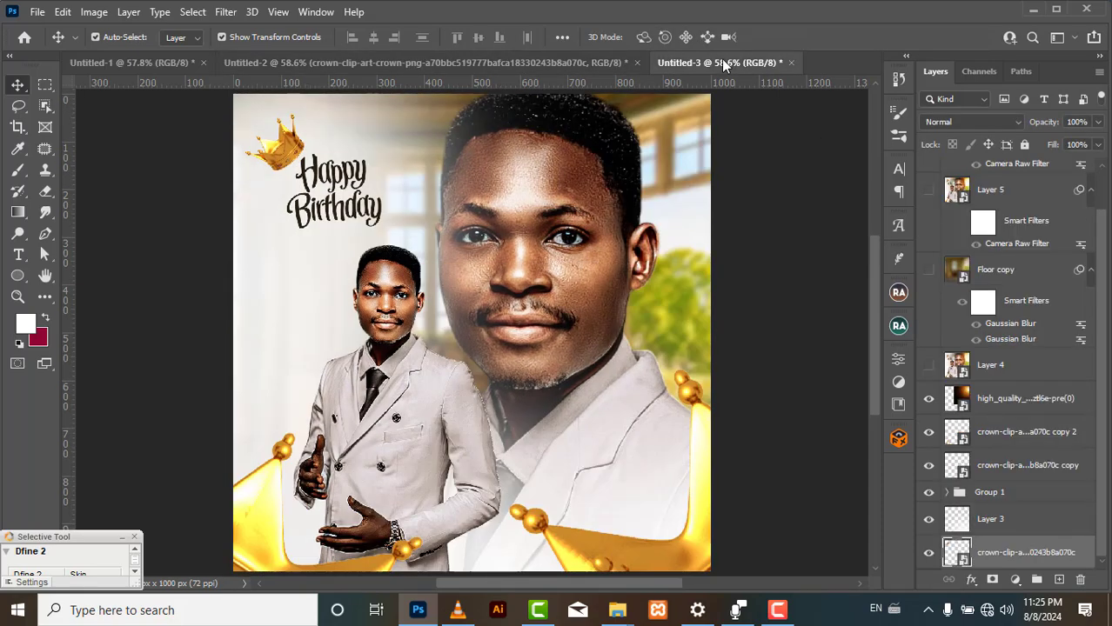
- Copy the text group (Group 1) holding the title, name, prayer message and date from the finished design in Untitled-2 into Untitled-3
{"action": "mouse_move", "coordinate": [682, 564]}
{"action": "left_mouse_down"}
{"action": "mouse_move", "coordinate": [691, 572]}
{"action": "mouse_move", "coordinate": [683, 564]}
{"action": "left_mouse_up"}
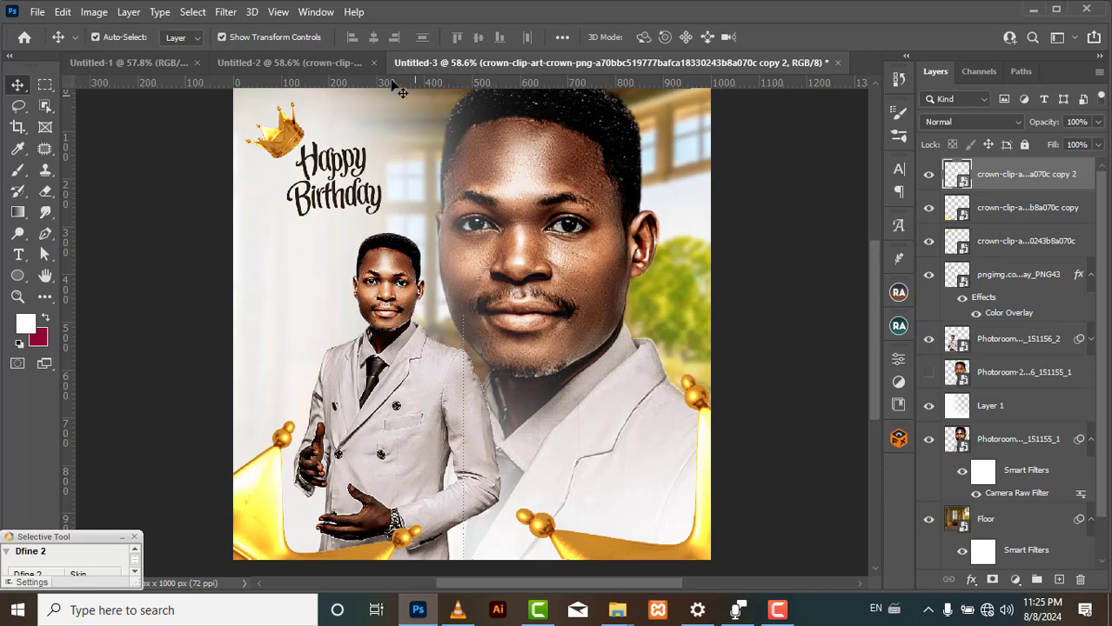
{"action": "left_click", "coordinate": [306, 66]}
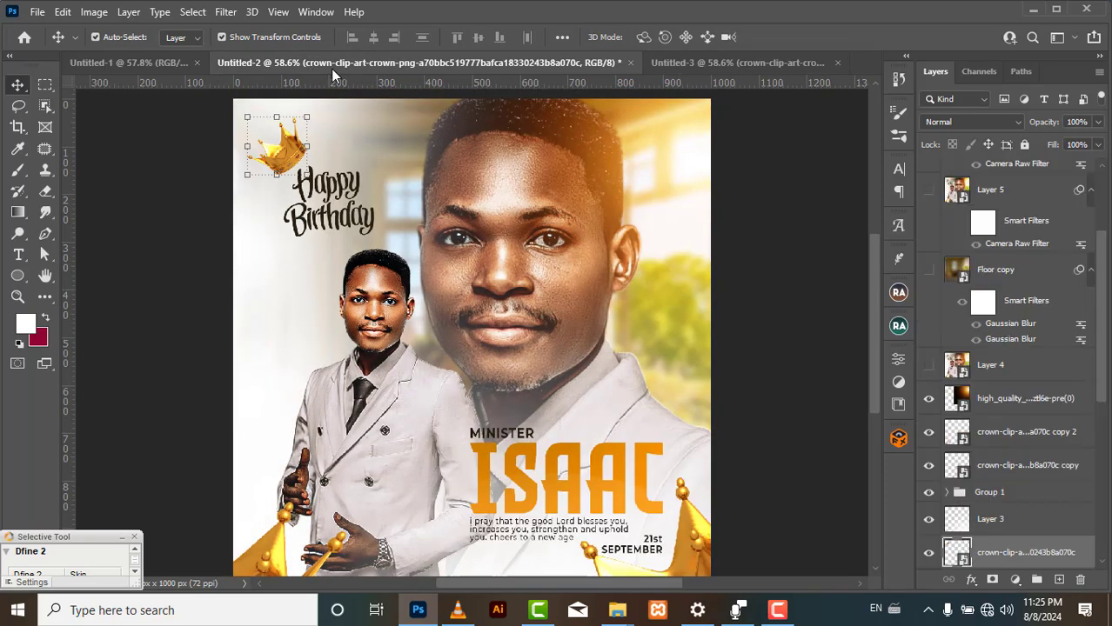
{"action": "left_click", "coordinate": [735, 61]}
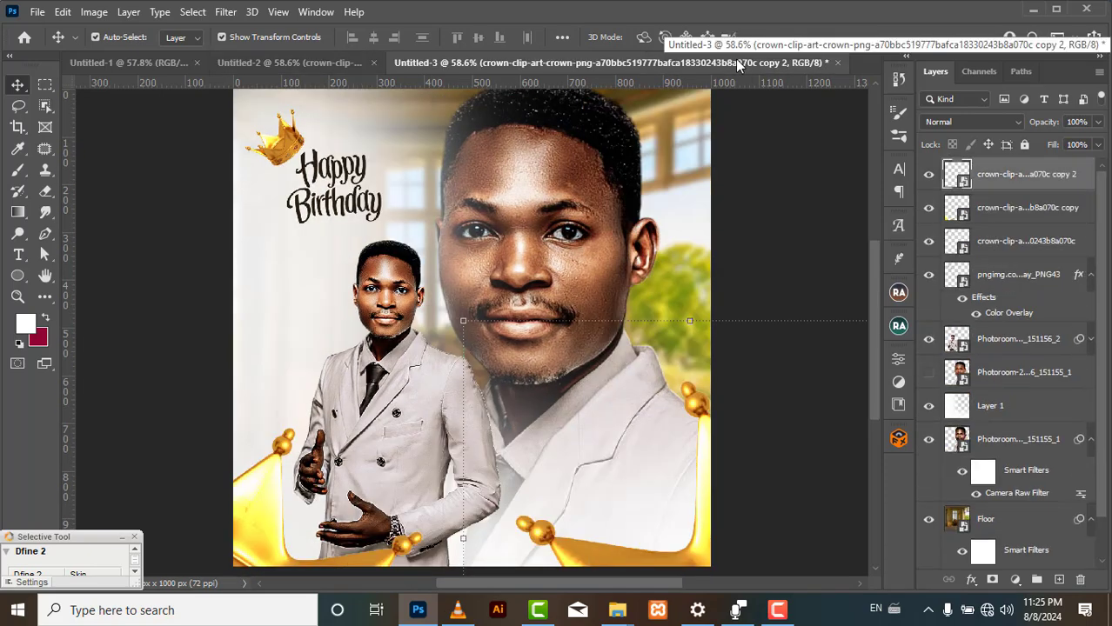
{"action": "left_click", "coordinate": [757, 231]}
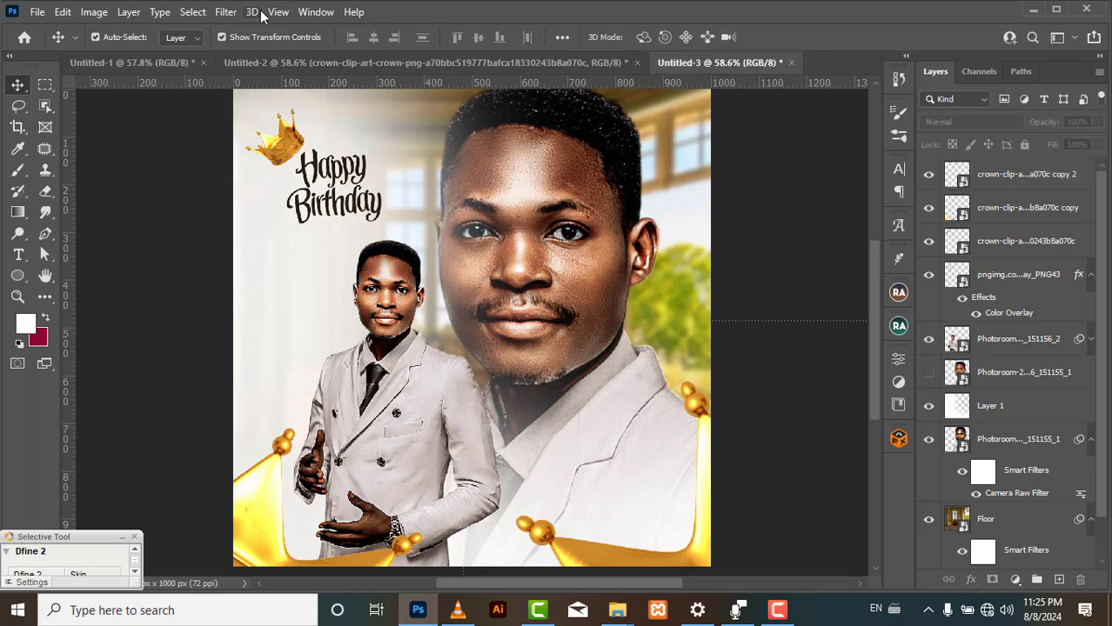
{"action": "left_click", "coordinate": [305, 55]}
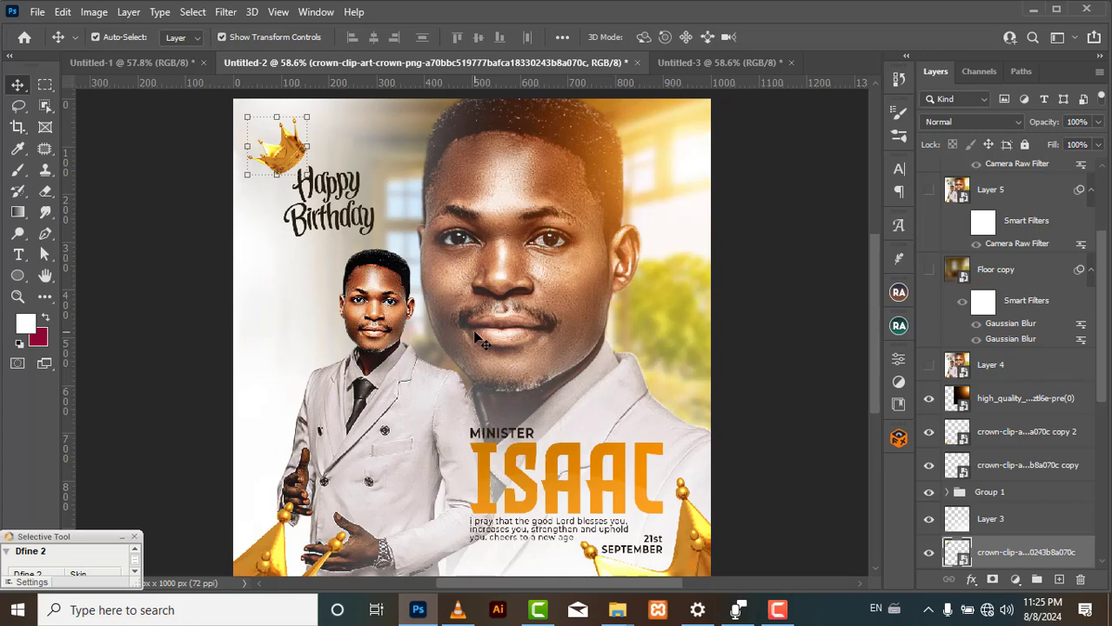
{"action": "left_click", "coordinate": [792, 414]}
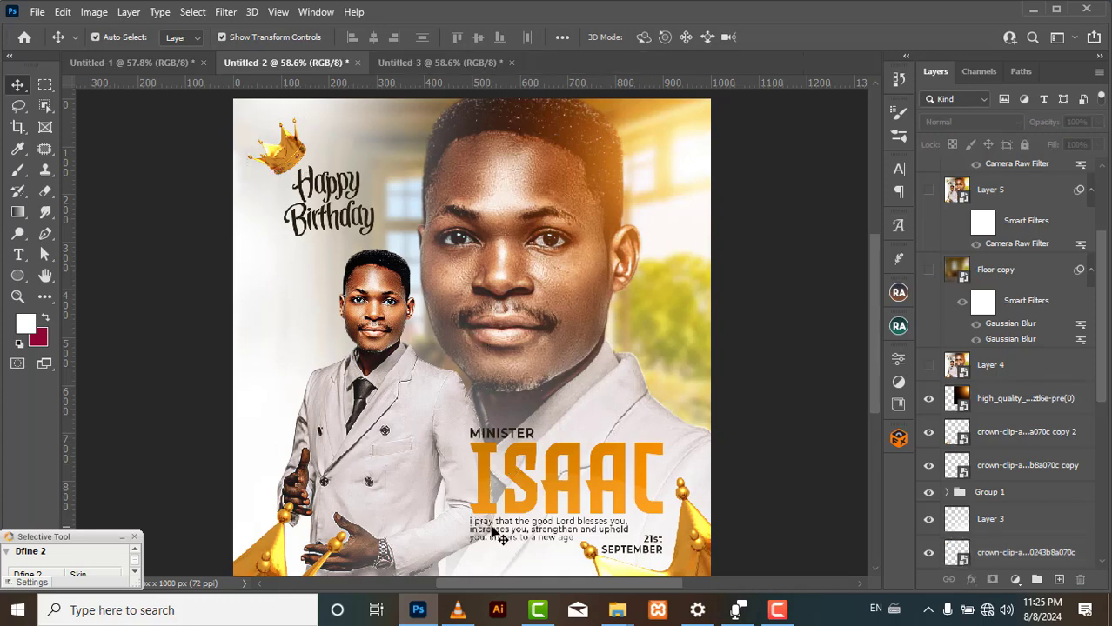
{"action": "left_click_drag", "start_coordinate": [1101, 395], "coordinate": [1104, 468]}
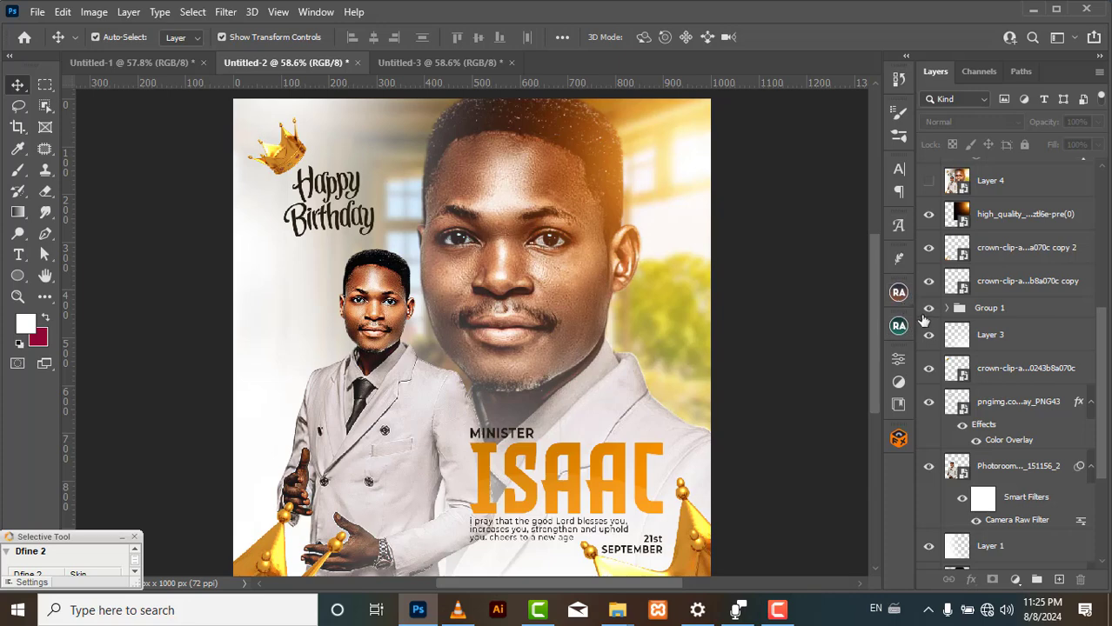
{"action": "left_click", "coordinate": [929, 310]}
{"action": "left_click", "coordinate": [926, 312]}
{"action": "left_click_drag", "start_coordinate": [992, 318], "coordinate": [588, 479]}
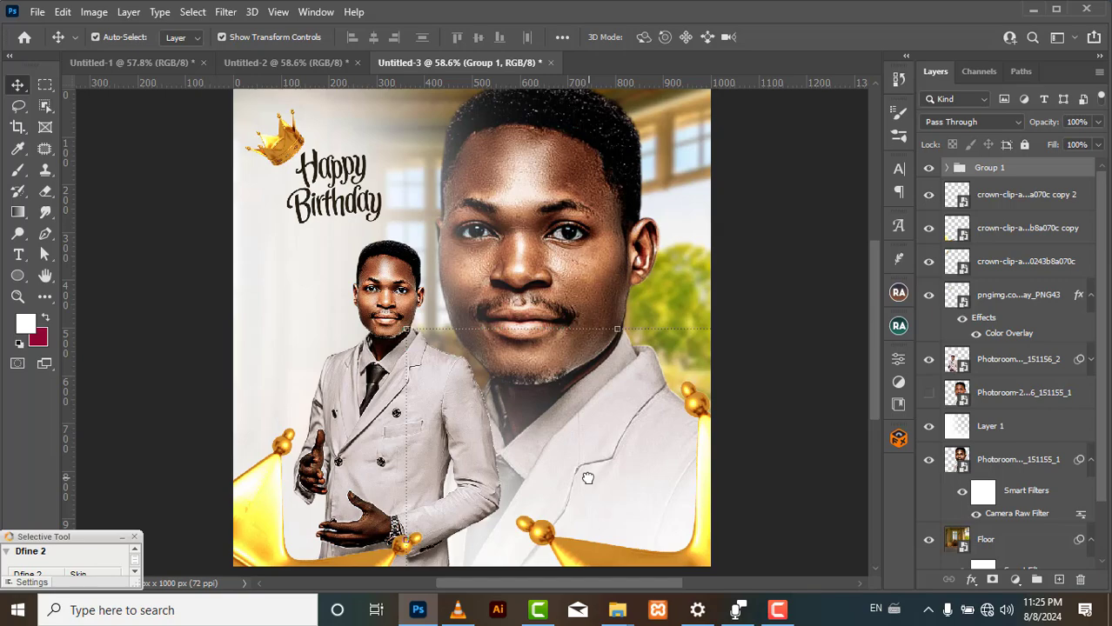
- Position the copied text group between the standing figure and the flyer's lower-right crown, at X 591, Y 584 px
{"action": "key", "text": "ctrl+t"}
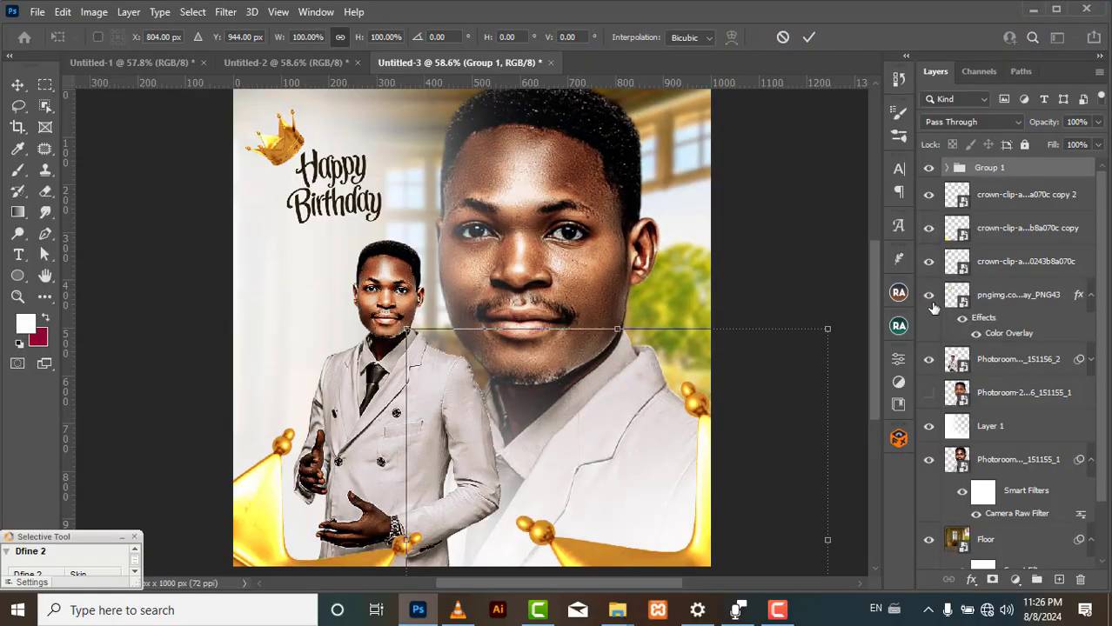
{"action": "left_click_drag", "start_coordinate": [648, 566], "coordinate": [563, 390]}
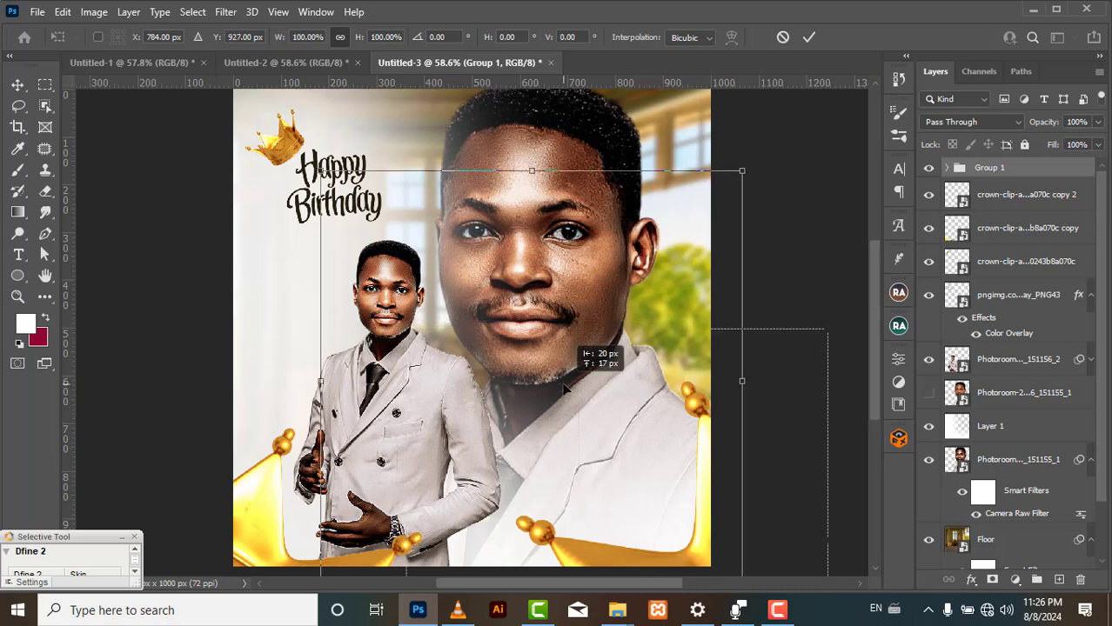
{"action": "left_click_drag", "start_coordinate": [559, 342], "coordinate": [556, 338]}
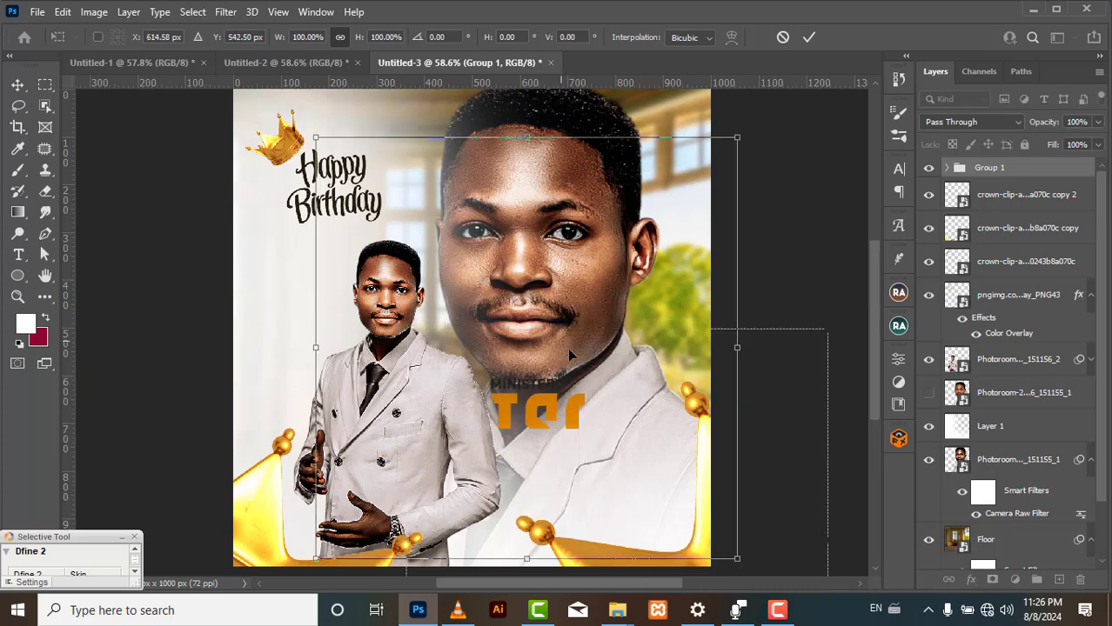
{"action": "left_click_drag", "start_coordinate": [587, 430], "coordinate": [570, 458]}
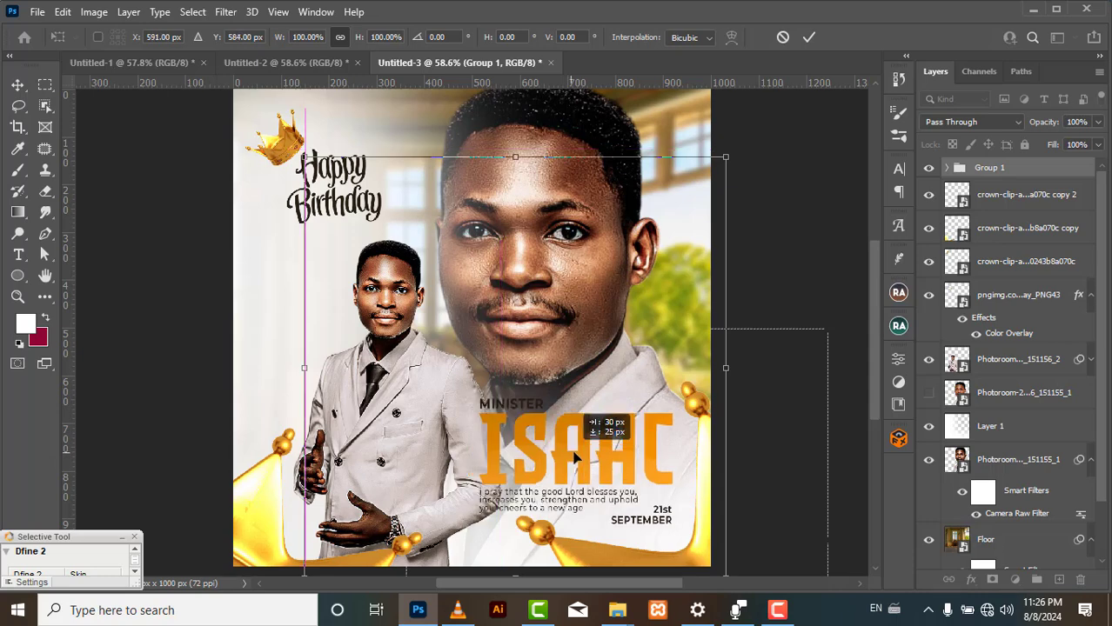
{"action": "left_click_drag", "start_coordinate": [575, 458], "coordinate": [575, 459]}
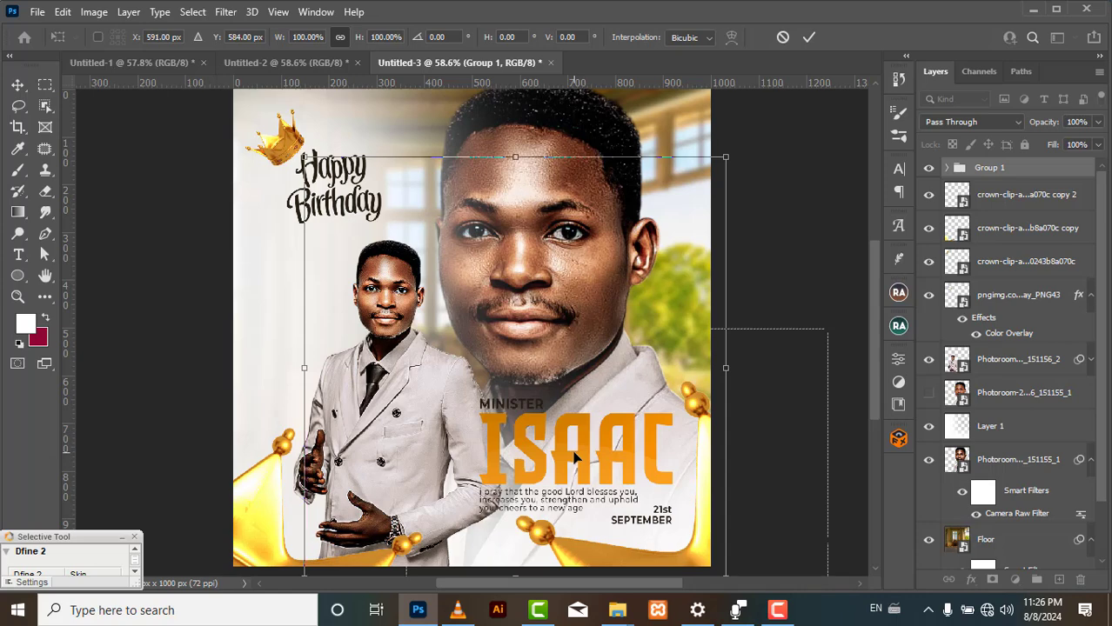
{"action": "left_click", "coordinate": [808, 37]}
- After checking against Untitled-2, add a layer directly below the text group and paint soft white behind the text with the Brush, undoing the last dab
{"action": "left_click", "coordinate": [308, 65]}
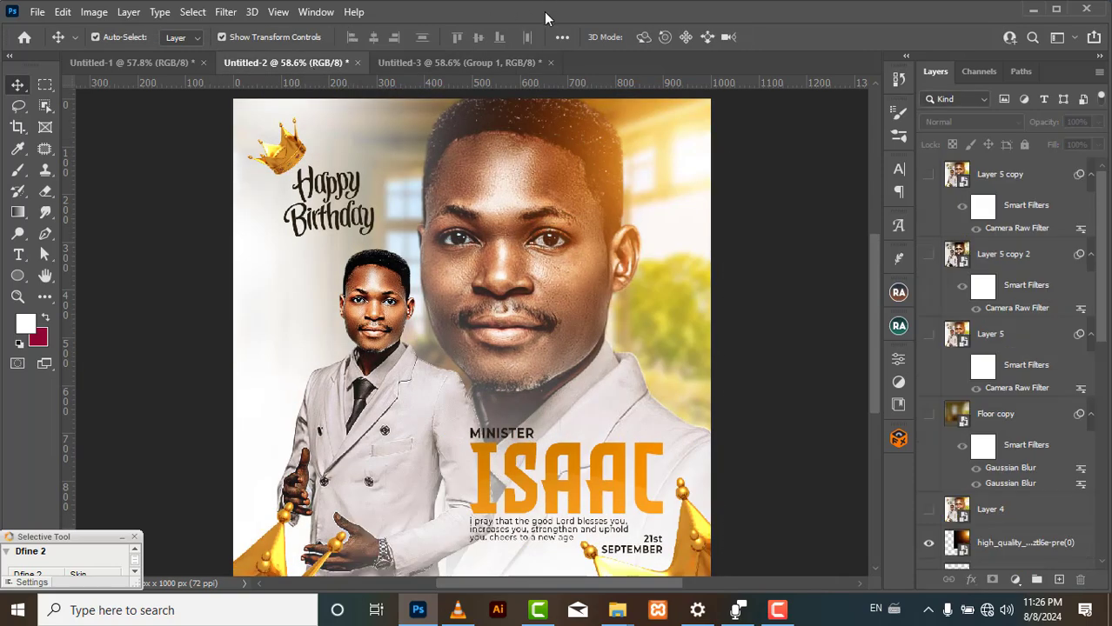
{"action": "left_click", "coordinate": [491, 67]}
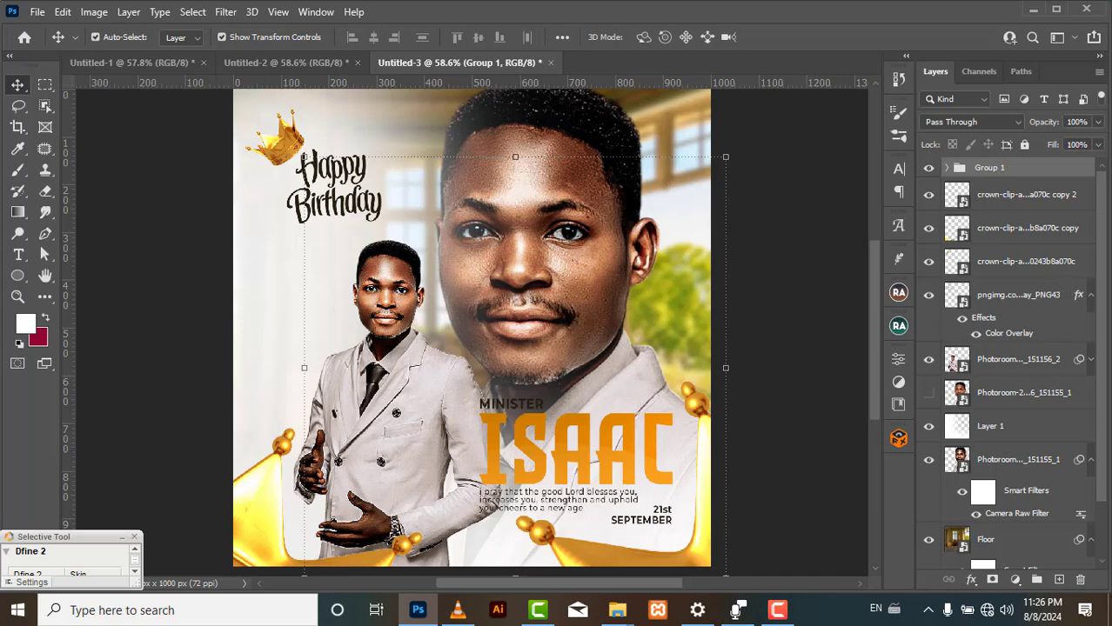
{"action": "left_click", "coordinate": [1030, 198]}
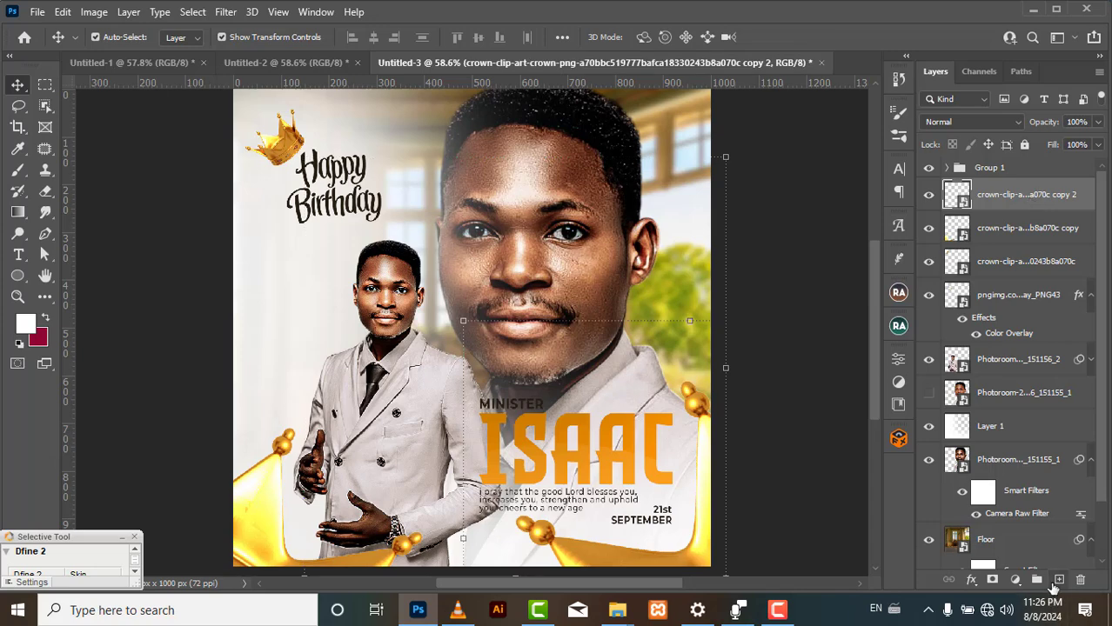
{"action": "left_click", "coordinate": [1058, 580]}
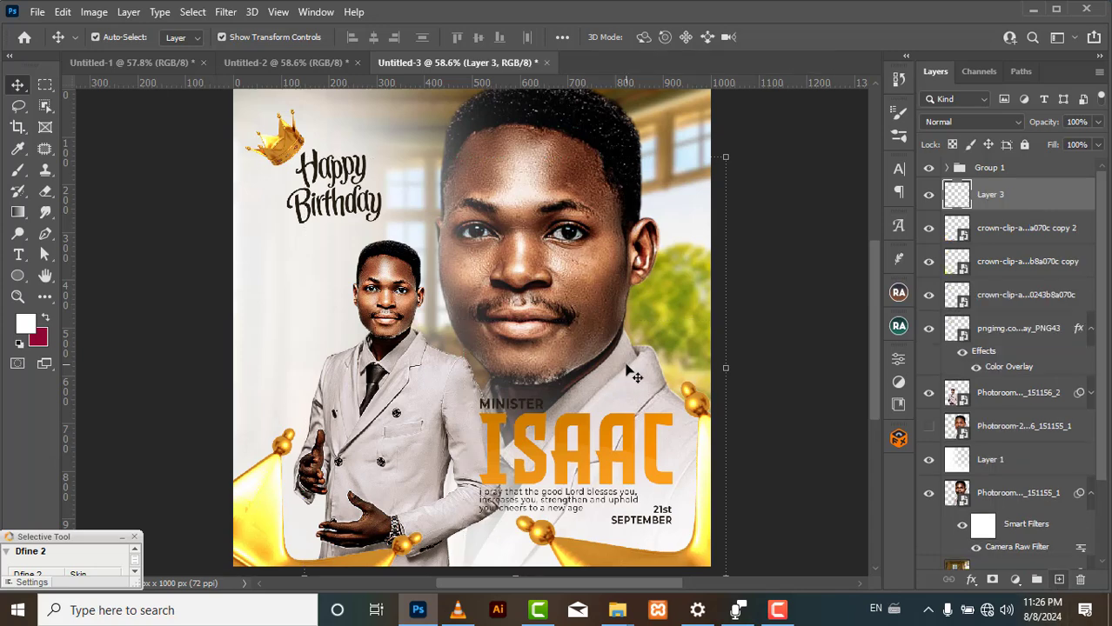
{"action": "left_click", "coordinate": [19, 172]}
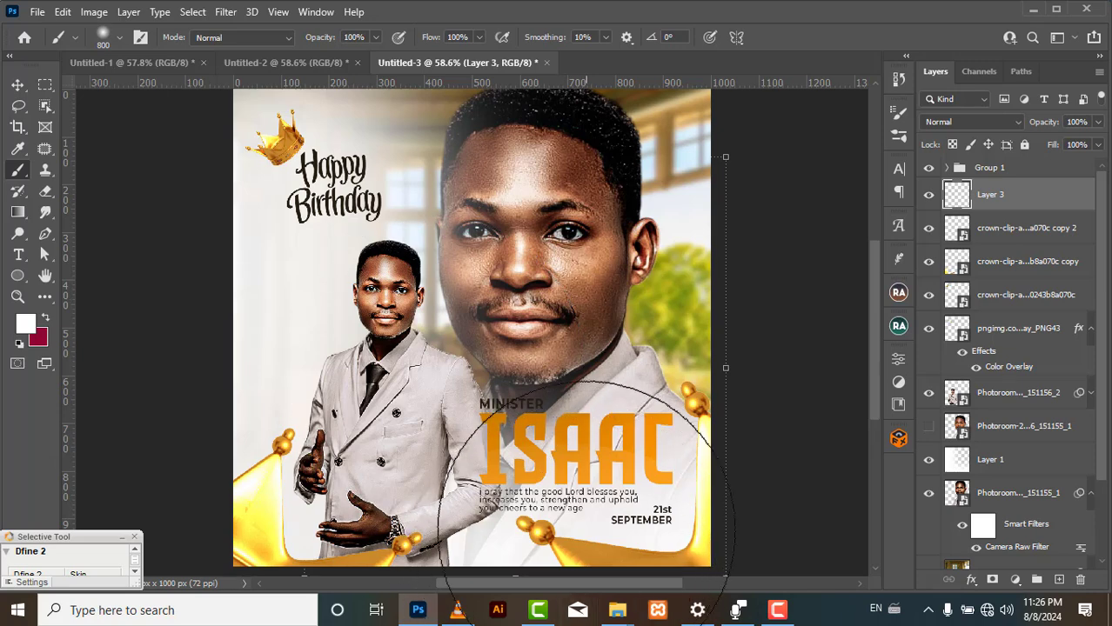
{"action": "left_click", "coordinate": [572, 486]}
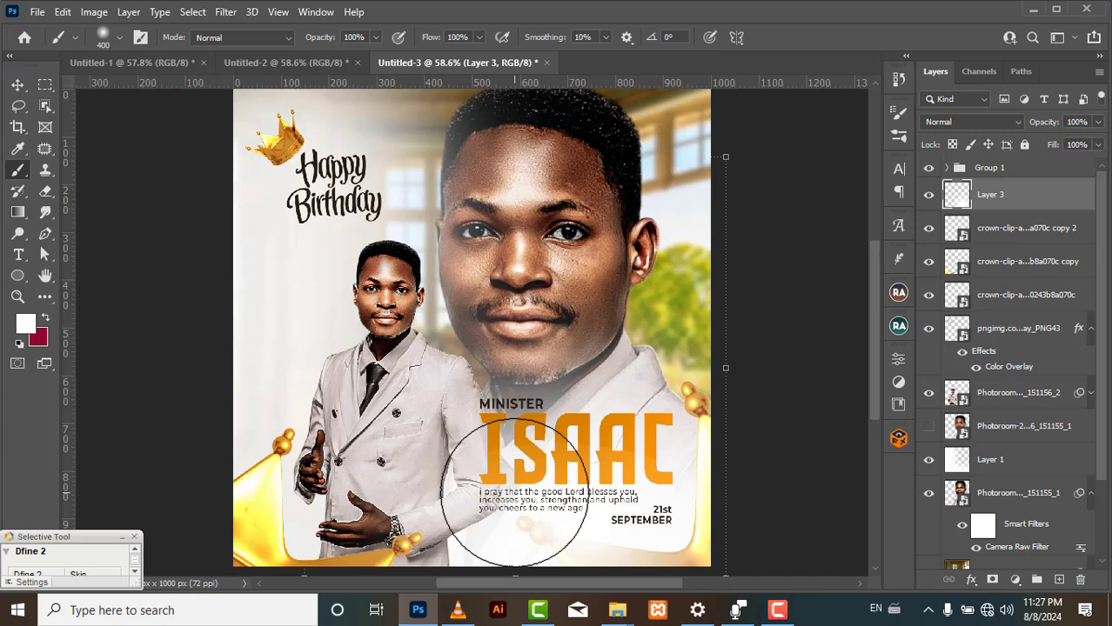
{"action": "left_click", "coordinate": [515, 490]}
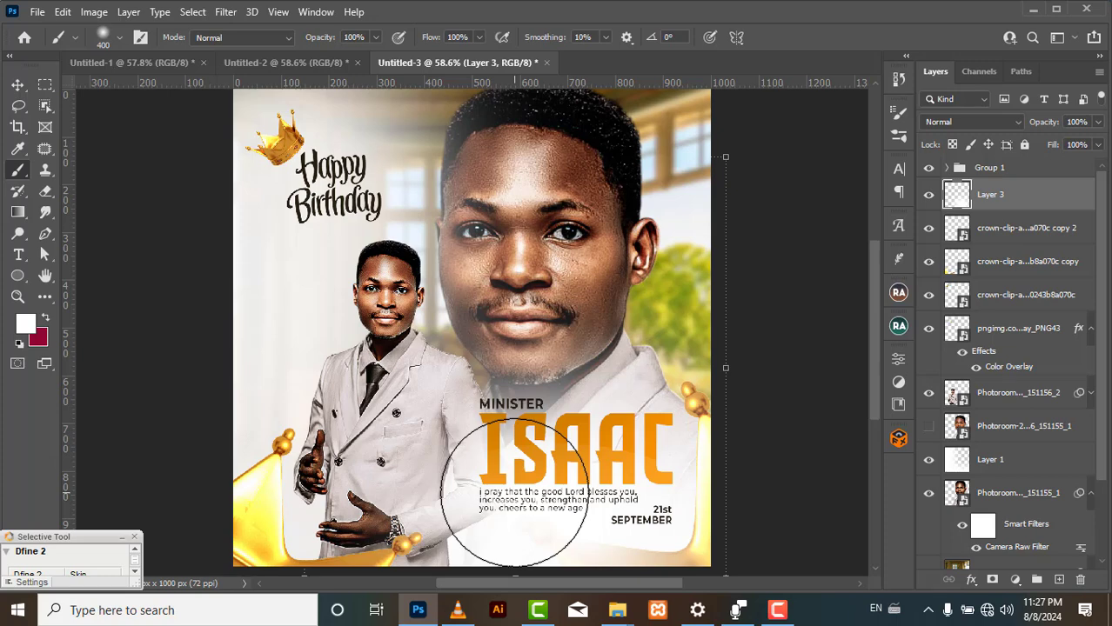
{"action": "key", "text": "ctrl+z"}
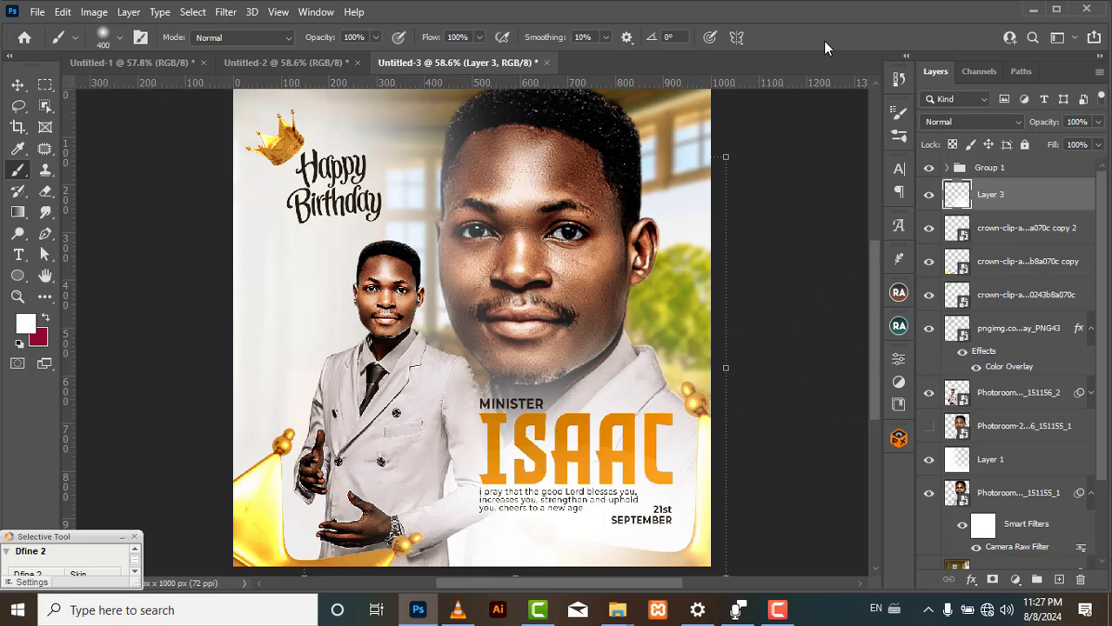
- Reorder the white fade layer to sit below the flipped lower-right crown and reduce its opacity to 79%
{"action": "left_click", "coordinate": [17, 84]}
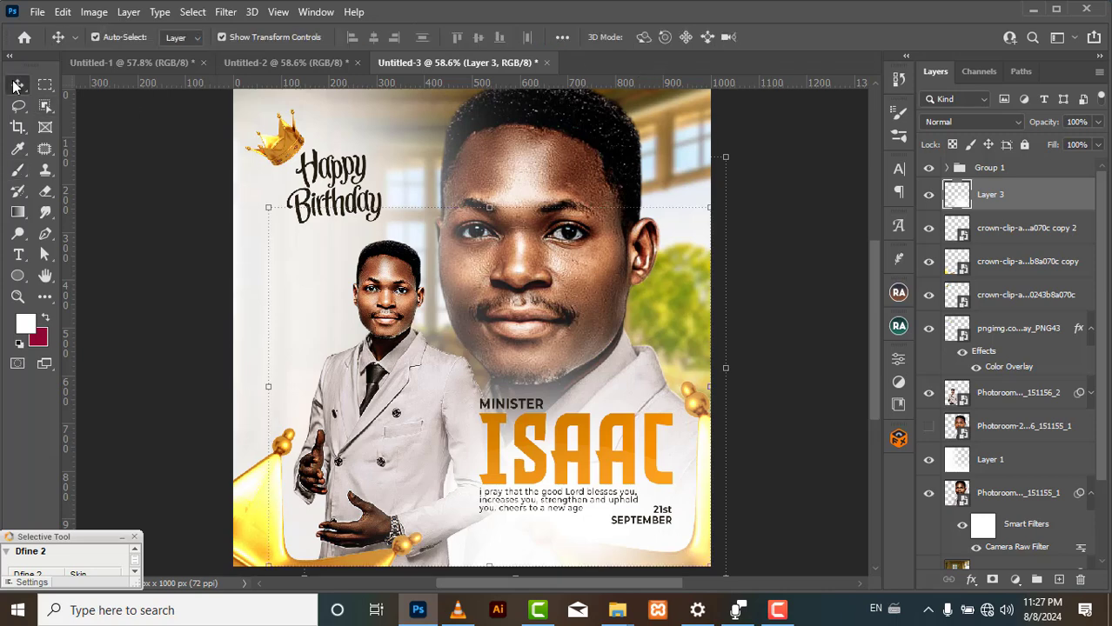
{"action": "left_click", "coordinate": [1097, 122]}
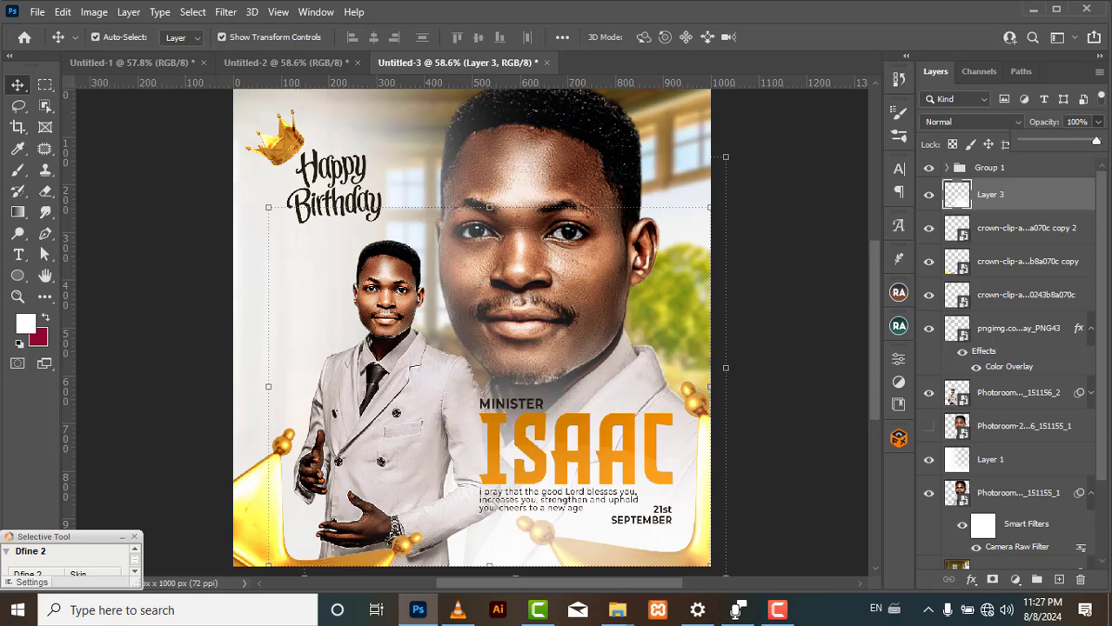
{"action": "left_click_drag", "start_coordinate": [1096, 140], "coordinate": [1086, 142]}
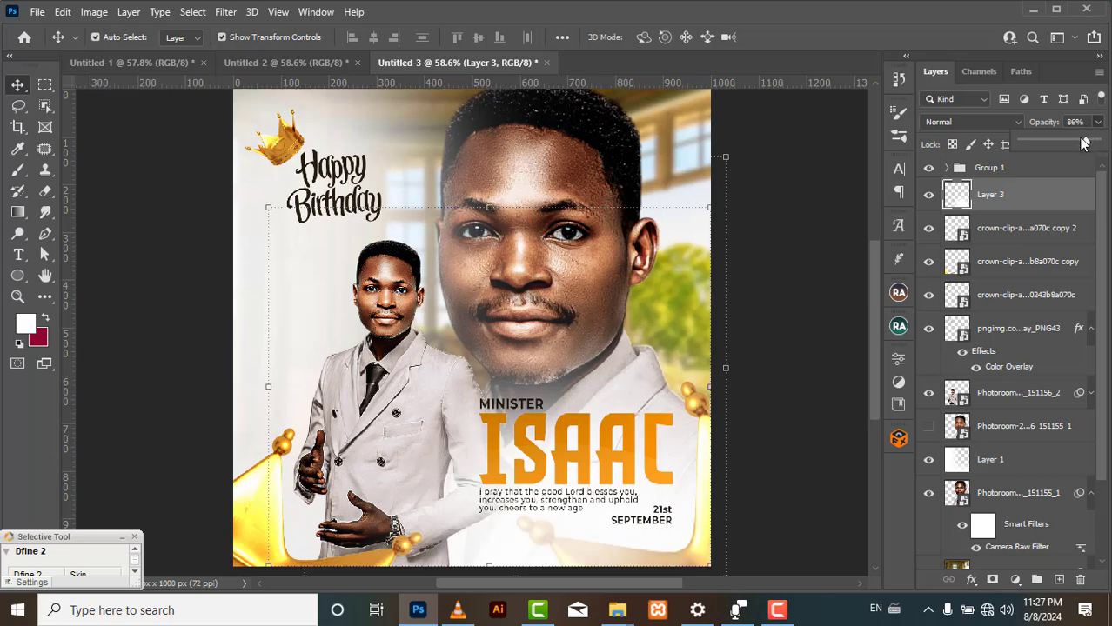
{"action": "left_click_drag", "start_coordinate": [1053, 195], "coordinate": [1041, 261]}
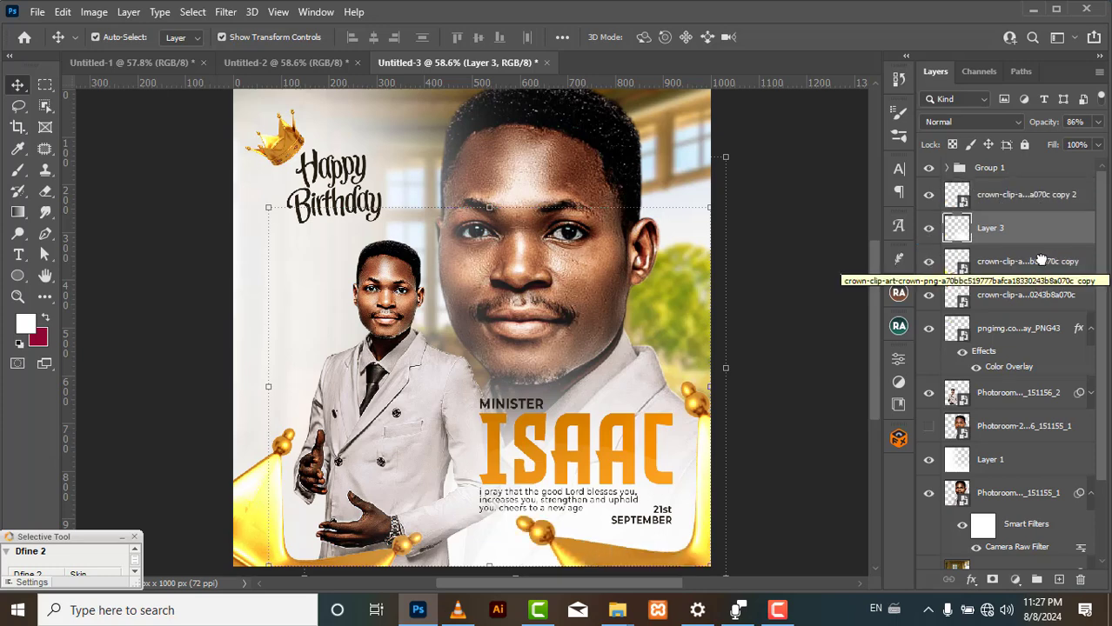
{"action": "left_click", "coordinate": [1097, 123]}
{"action": "left_click_drag", "start_coordinate": [1086, 141], "coordinate": [1083, 144]}
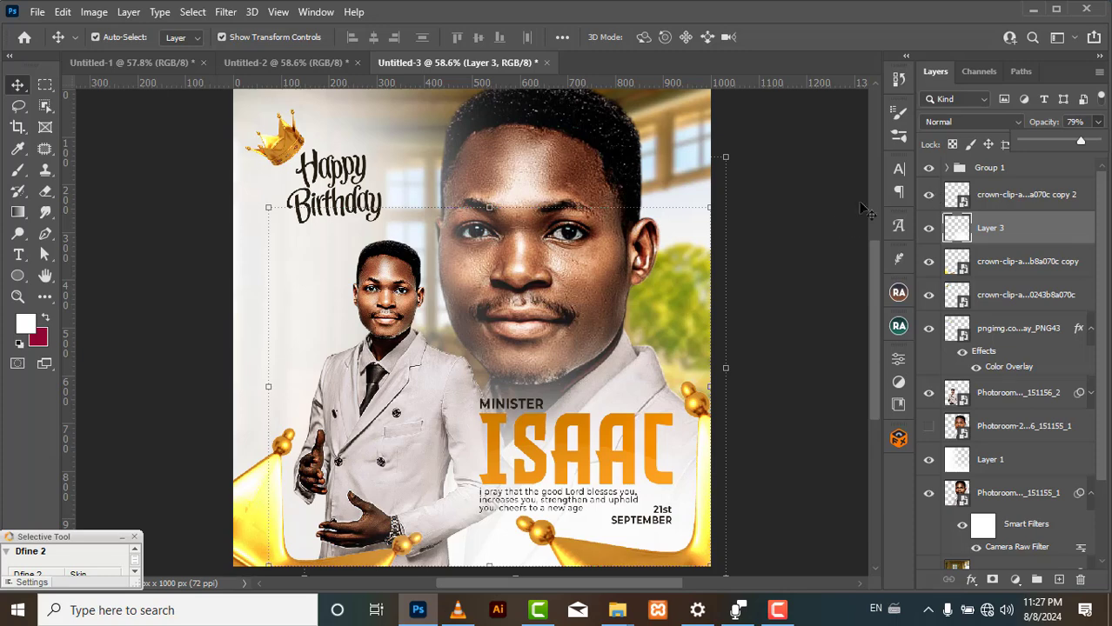
{"action": "left_click", "coordinate": [830, 214]}
{"action": "left_click", "coordinate": [828, 216]}
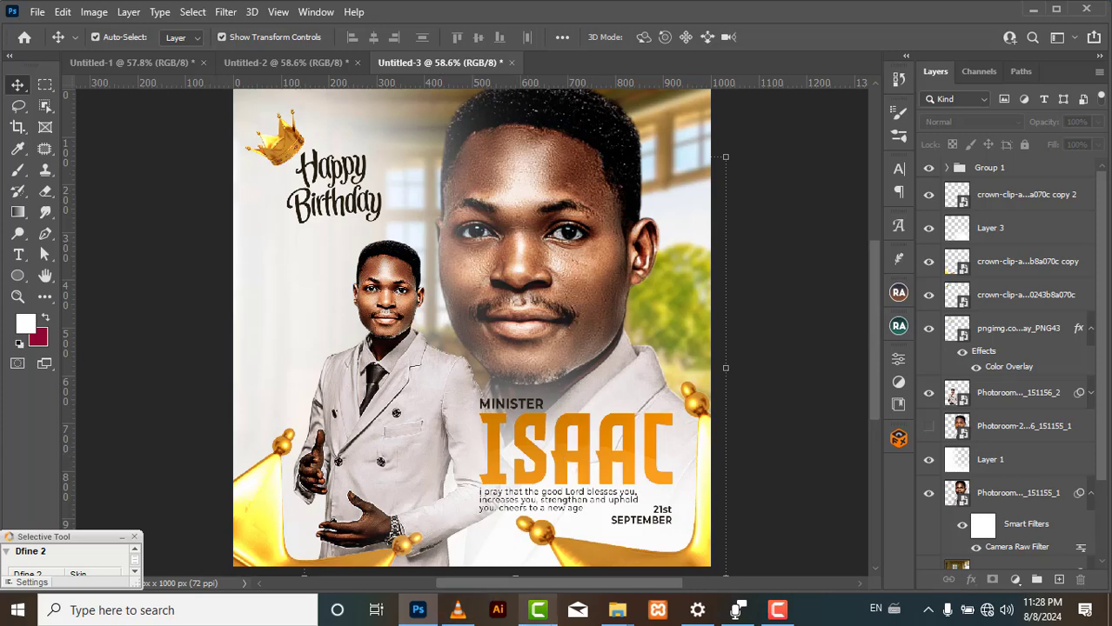
{"action": "left_click", "coordinate": [777, 610]}
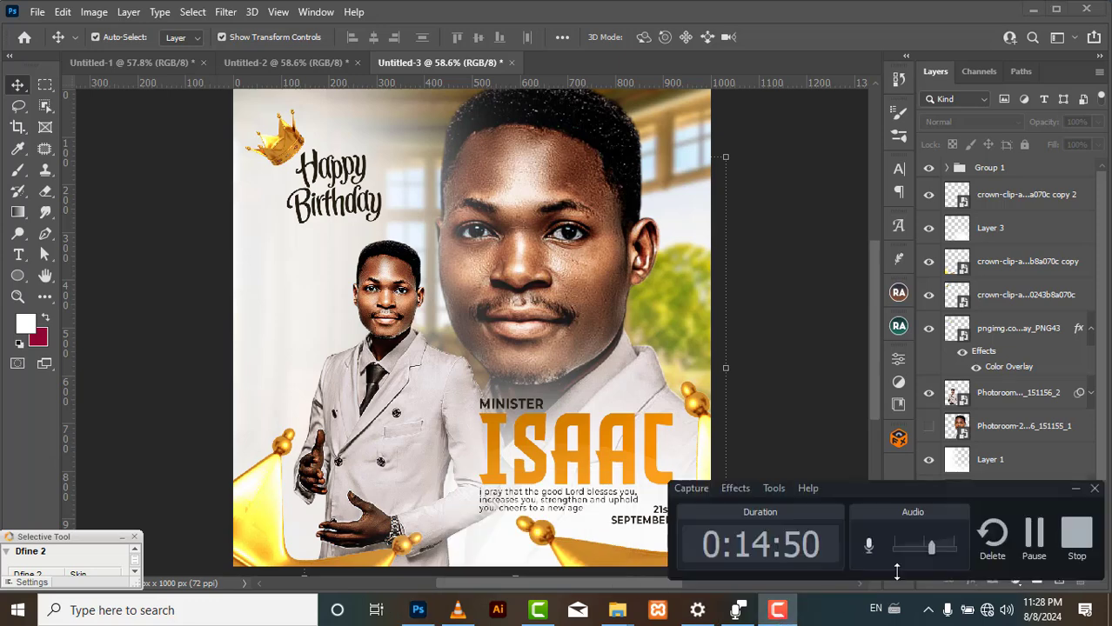
{"action": "left_click", "coordinate": [1041, 534]}
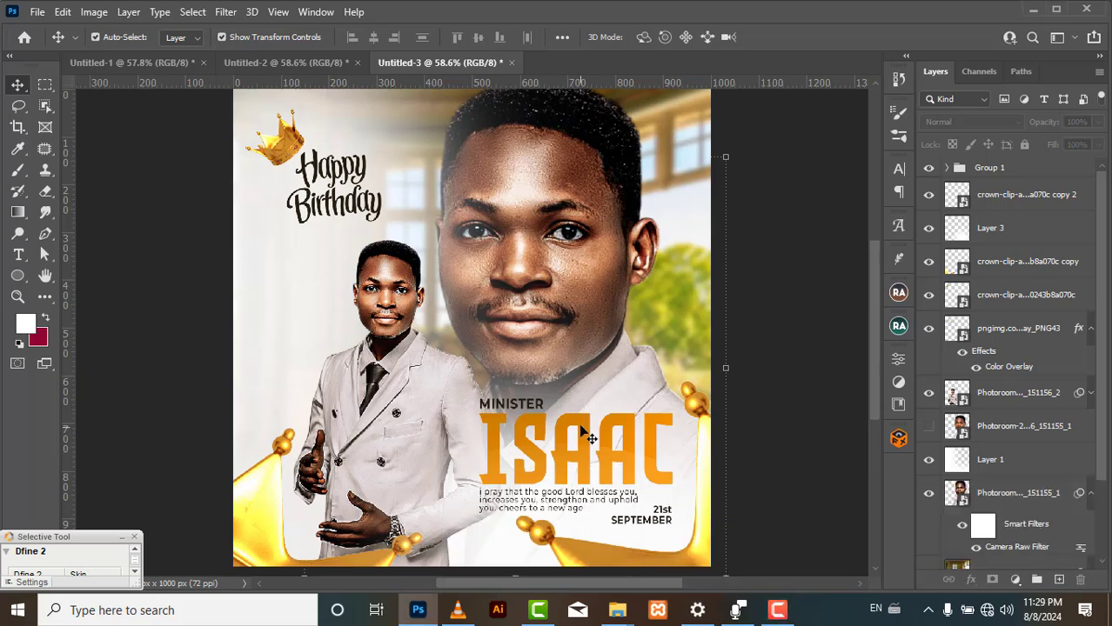
- Examine the text layers in Group 1, checking the prayer message's font, size, leading, tracking and transform properties
{"action": "left_click", "coordinate": [541, 509]}
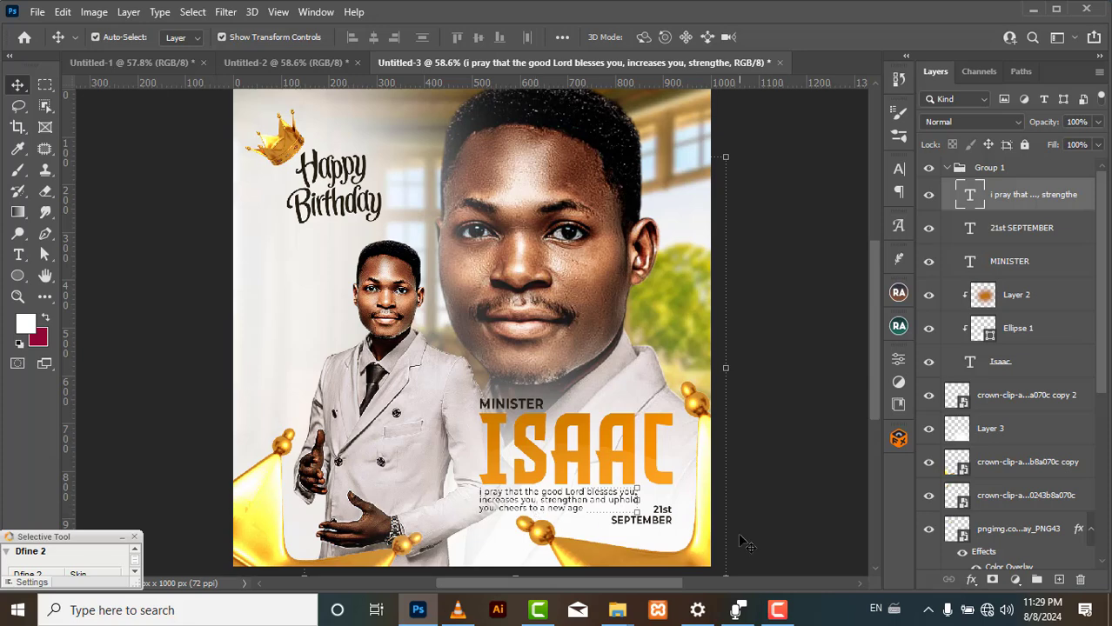
{"action": "left_click", "coordinate": [670, 529]}
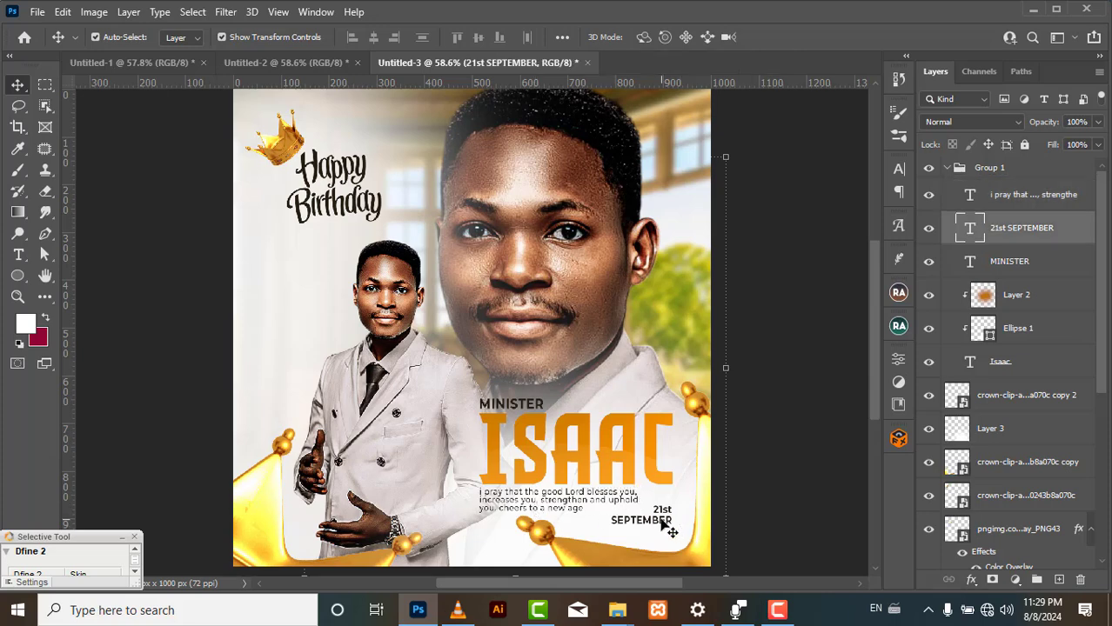
{"action": "left_click", "coordinate": [570, 503]}
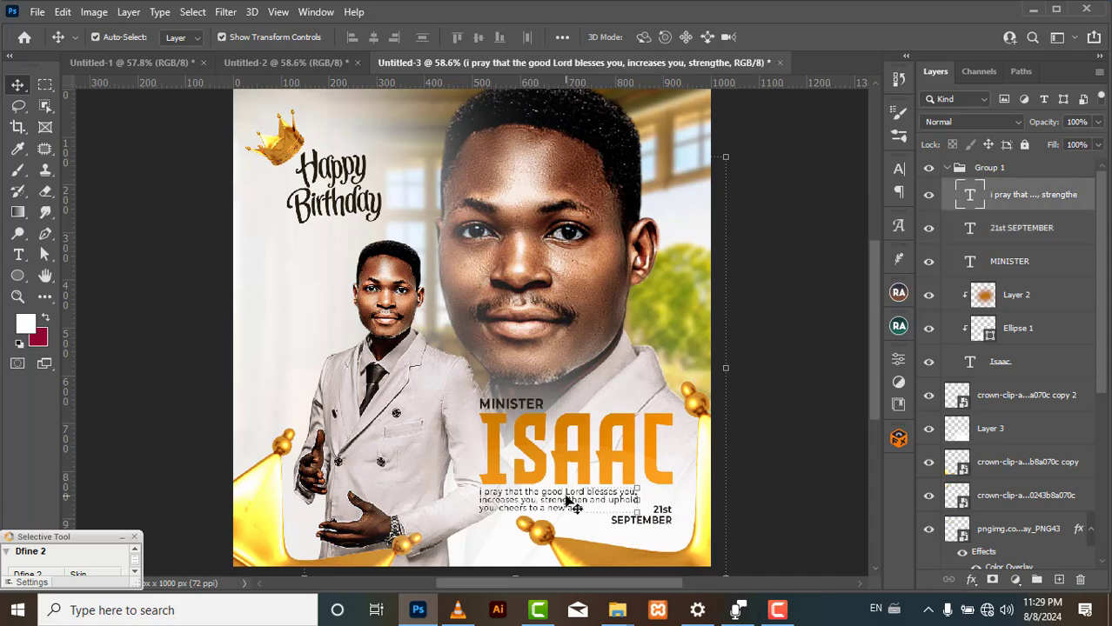
{"action": "left_click", "coordinate": [900, 358]}
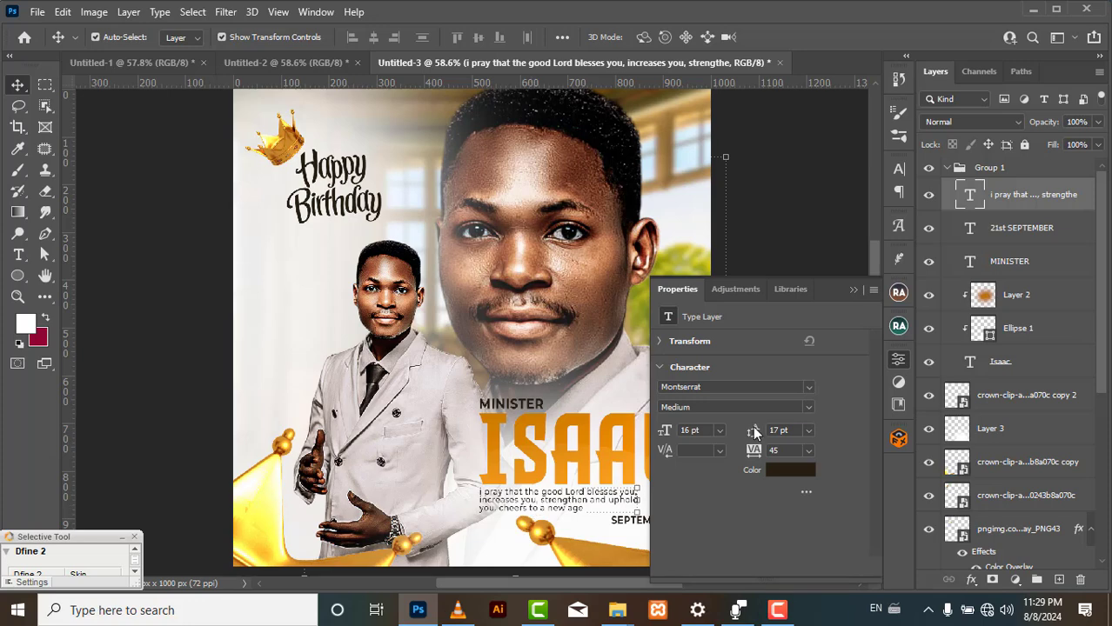
{"action": "left_click", "coordinate": [660, 342]}
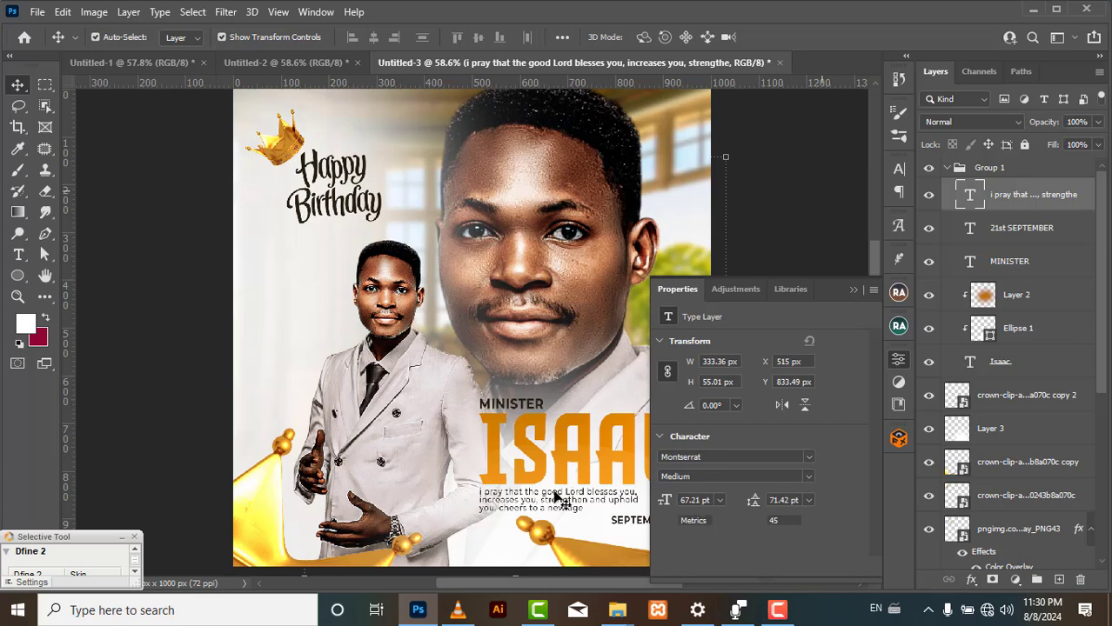
{"action": "left_click", "coordinate": [554, 494]}
{"action": "left_click_drag", "start_coordinate": [874, 437], "coordinate": [872, 466]}
{"action": "left_click", "coordinate": [531, 502]}
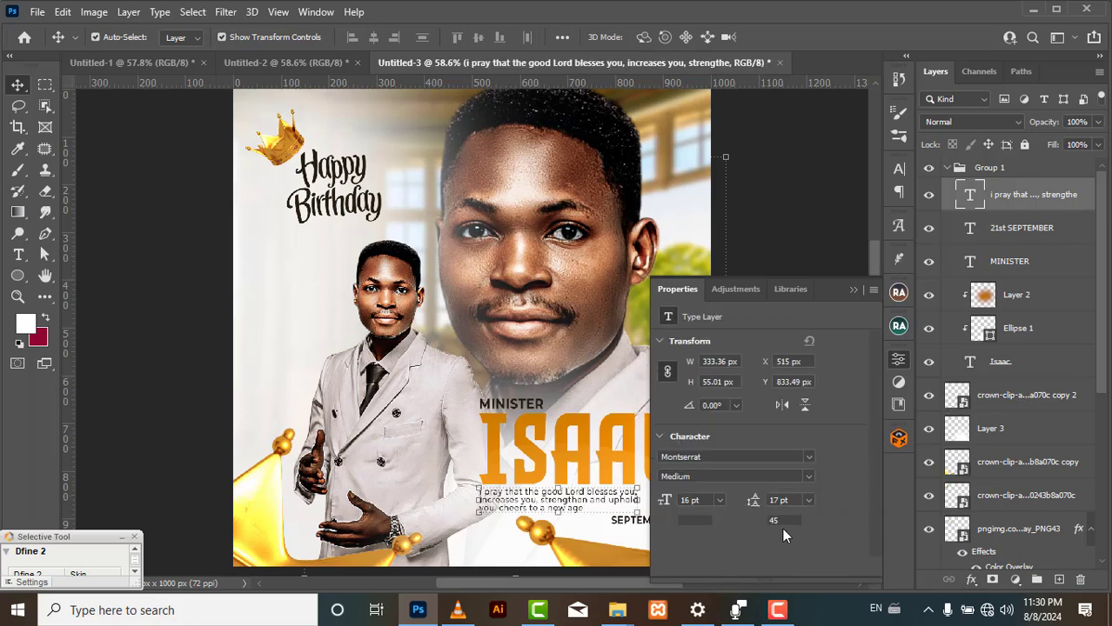
- Try right-aligning the prayer message paragraph below the large name
{"action": "left_click", "coordinate": [851, 287]}
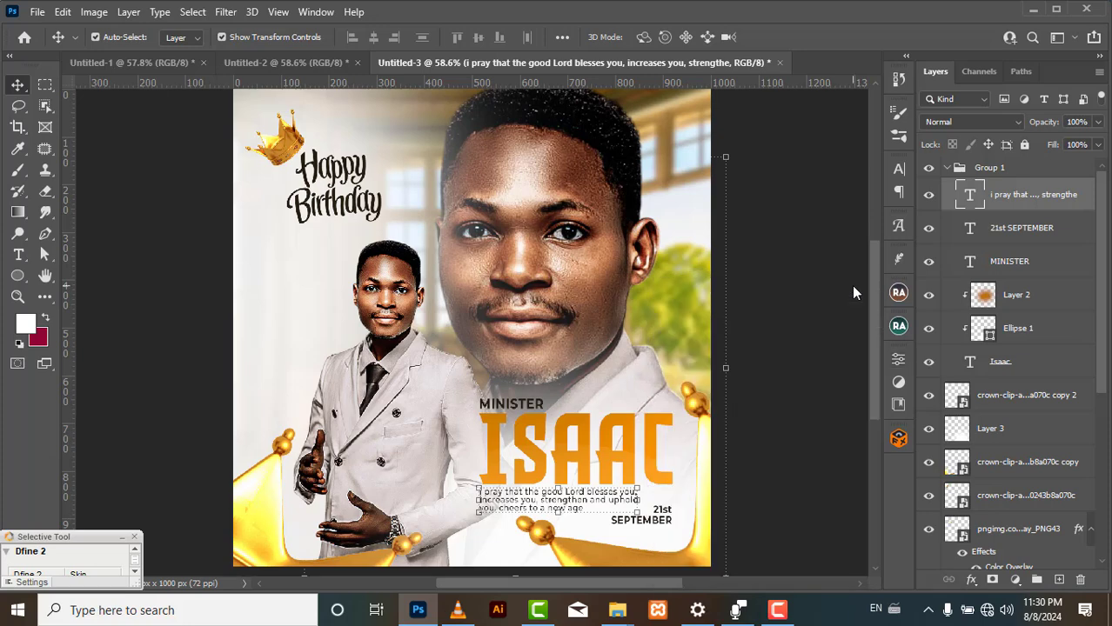
{"action": "double_click", "coordinate": [538, 501]}
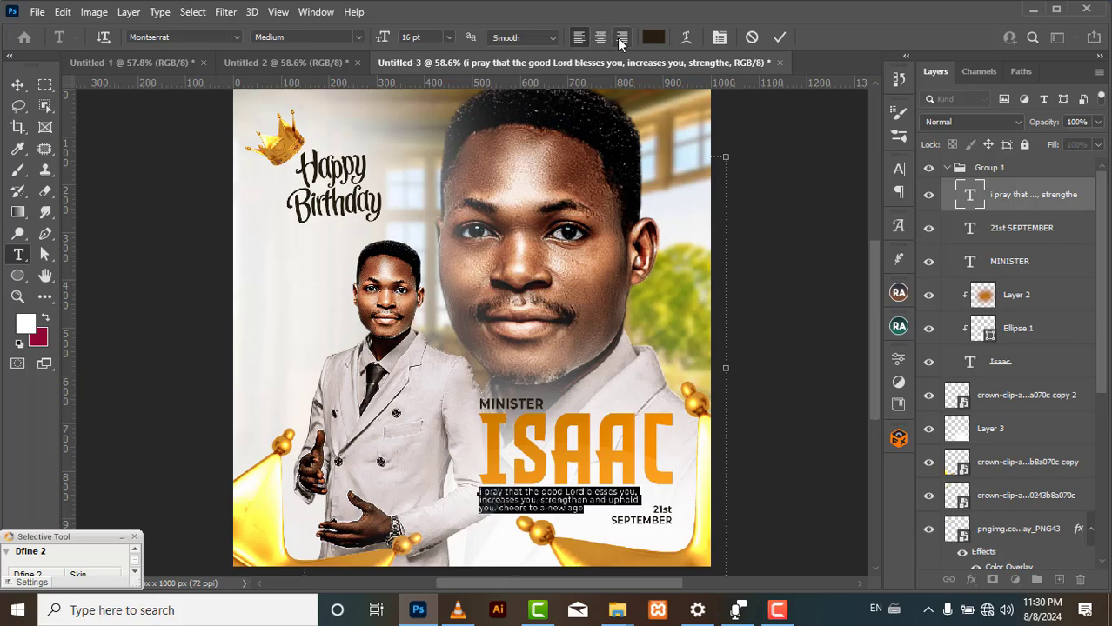
{"action": "left_click", "coordinate": [618, 38]}
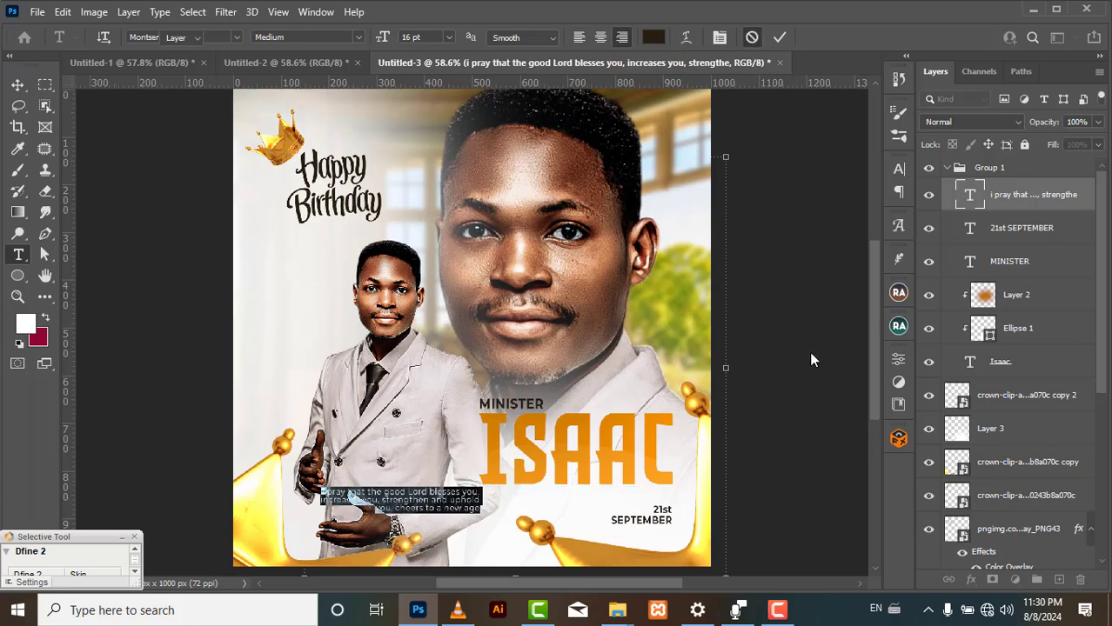
{"action": "key", "text": "Escape"}
{"action": "key", "text": "v"}
{"action": "left_click", "coordinate": [812, 307]}
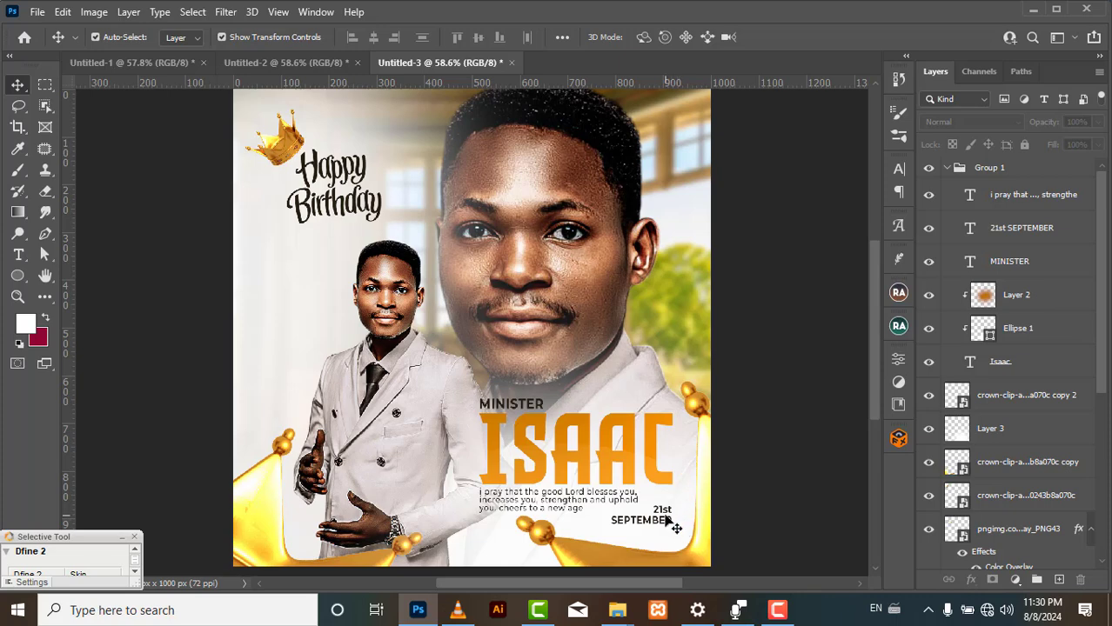
- Examine the date, prayer message and large name text layers, checking each one's font, size, leading and transform properties
{"action": "left_click", "coordinate": [670, 519]}
{"action": "key", "text": "ctrl+t"}
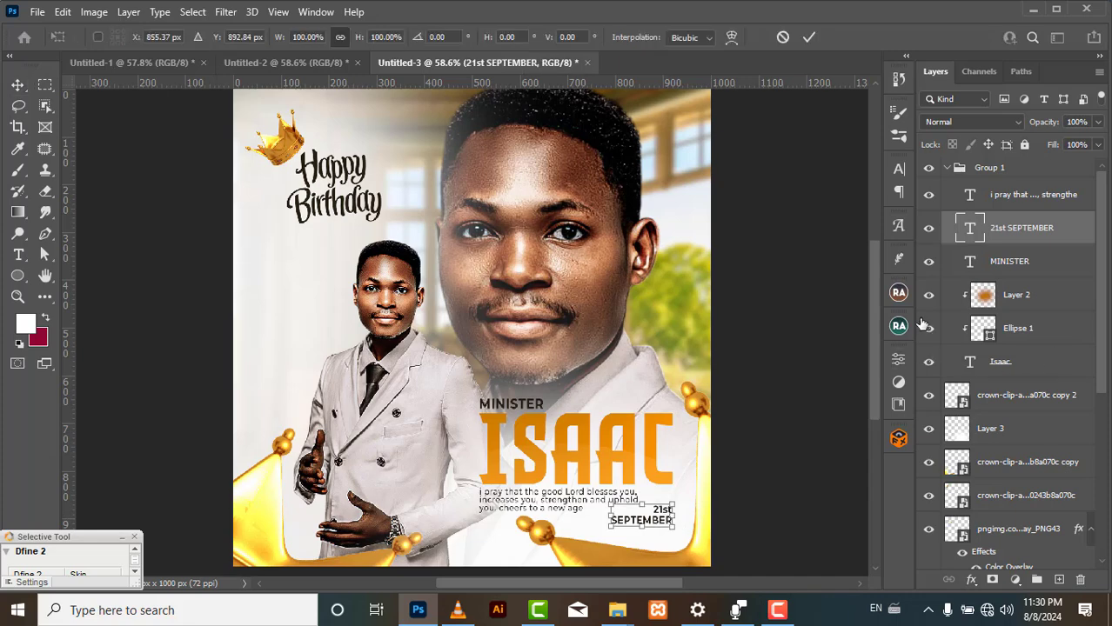
{"action": "left_click", "coordinate": [898, 358]}
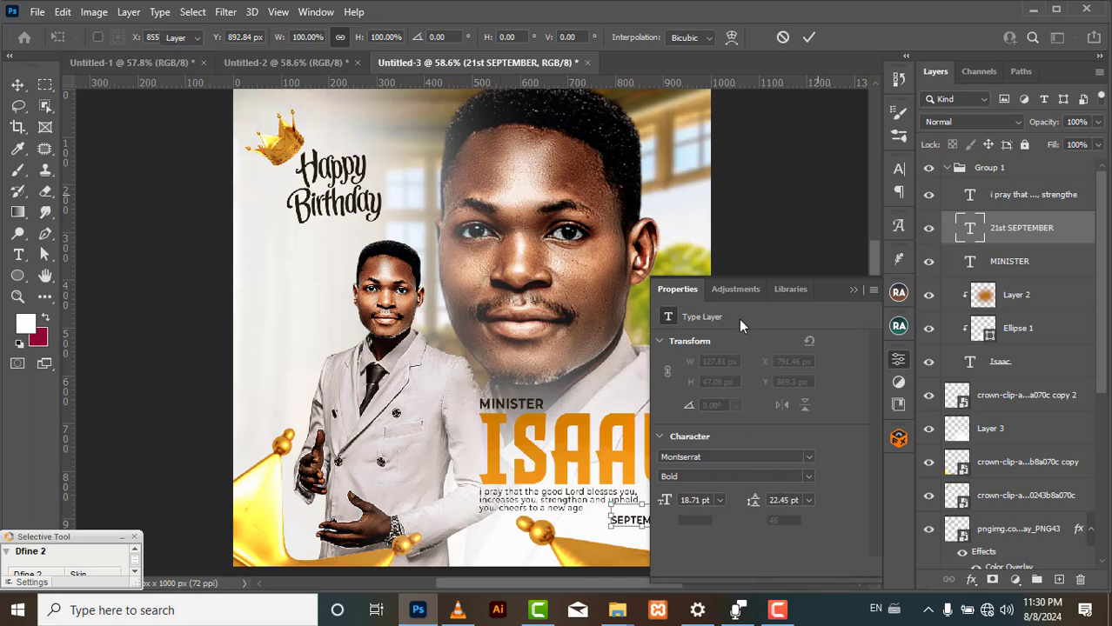
{"action": "left_click", "coordinate": [537, 499]}
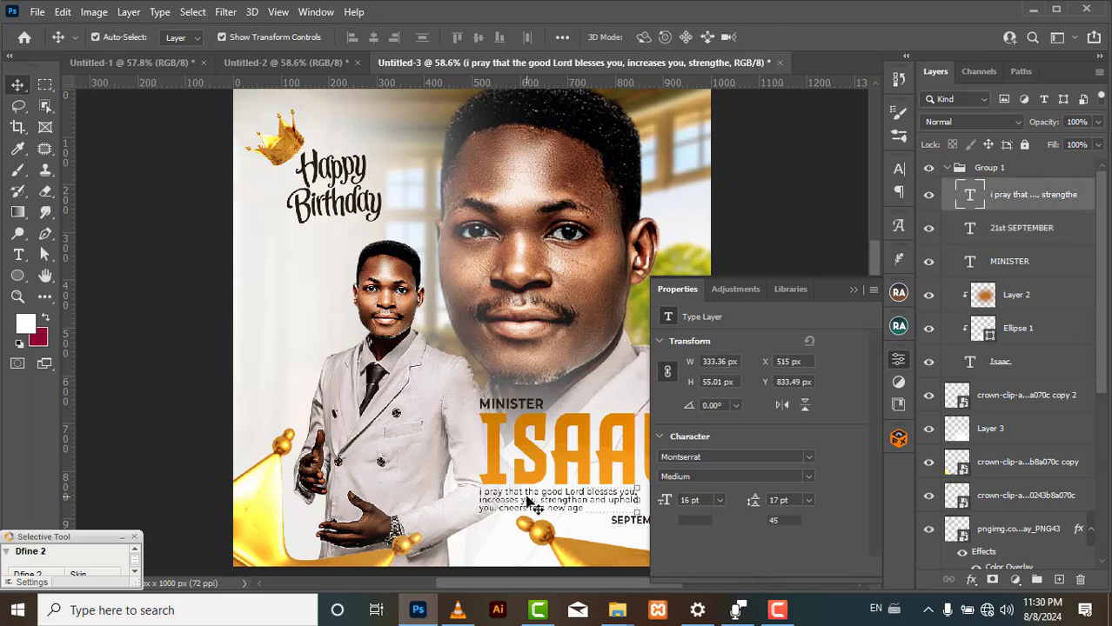
{"action": "left_click", "coordinate": [546, 437]}
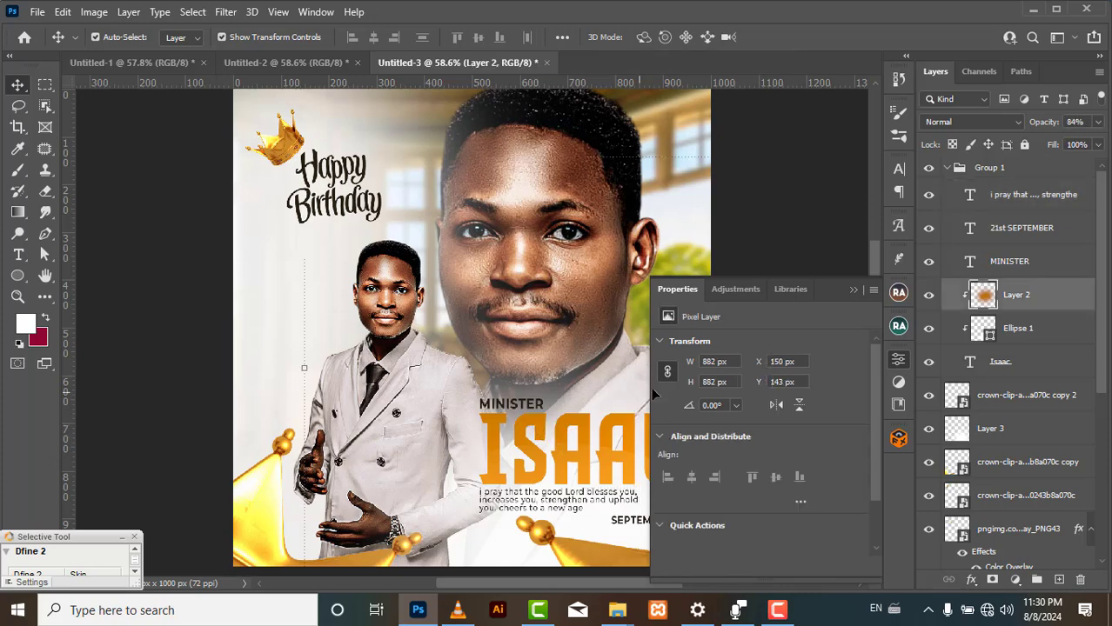
{"action": "left_click", "coordinate": [1006, 370]}
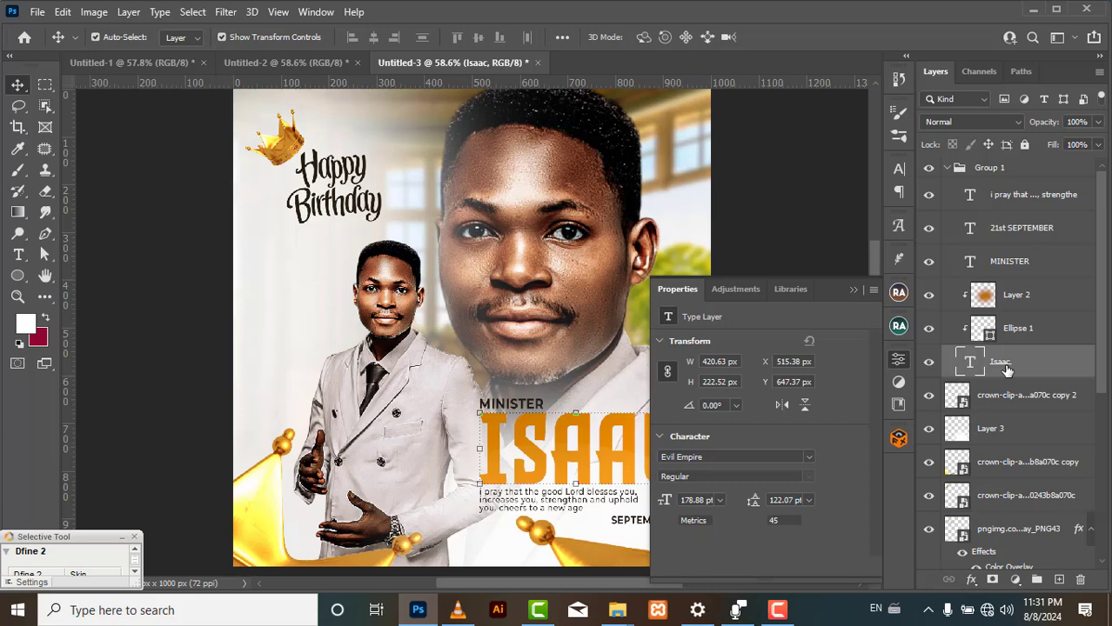
{"action": "left_click", "coordinate": [853, 291]}
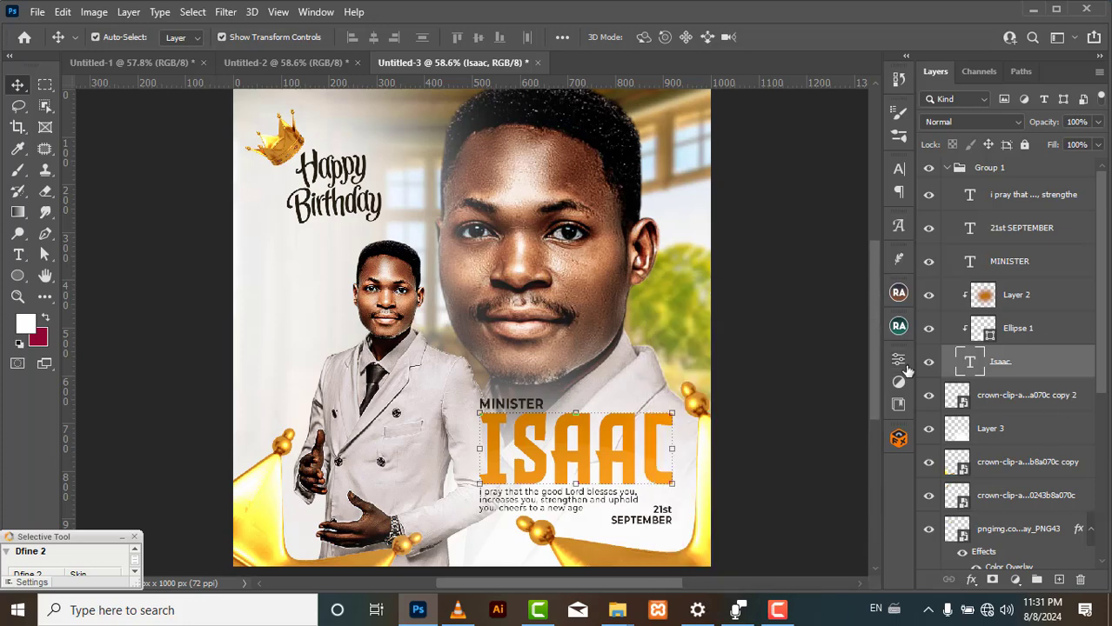
- Hide Ellipse 1 and Layer 2, the two layers clipped to the large name text
{"action": "left_click", "coordinate": [928, 328]}
{"action": "left_click", "coordinate": [930, 296]}
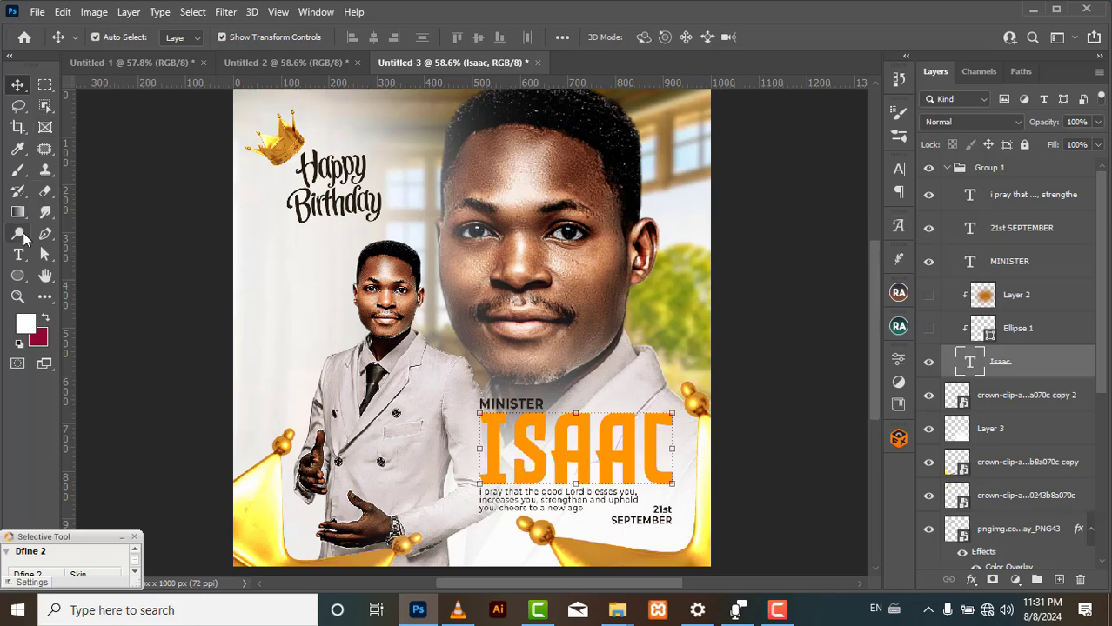
- Draw a white ellipse about 443 x 345 px over the standing figure and stack its layer directly above the MINISTER text
{"action": "left_click", "coordinate": [17, 278]}
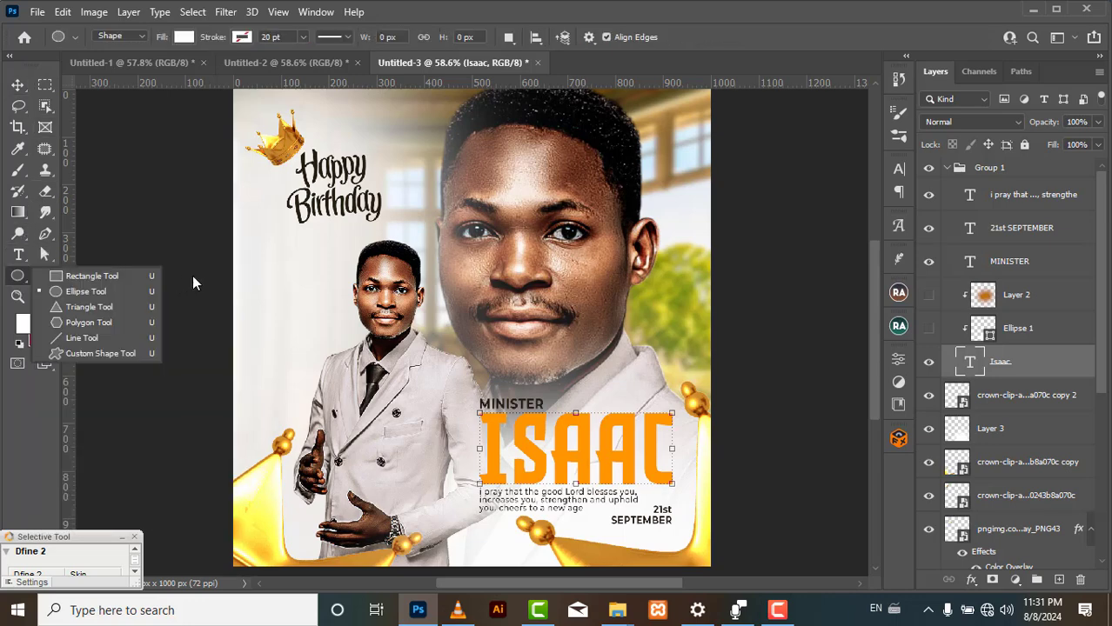
{"action": "left_click_drag", "start_coordinate": [263, 260], "coordinate": [475, 426]}
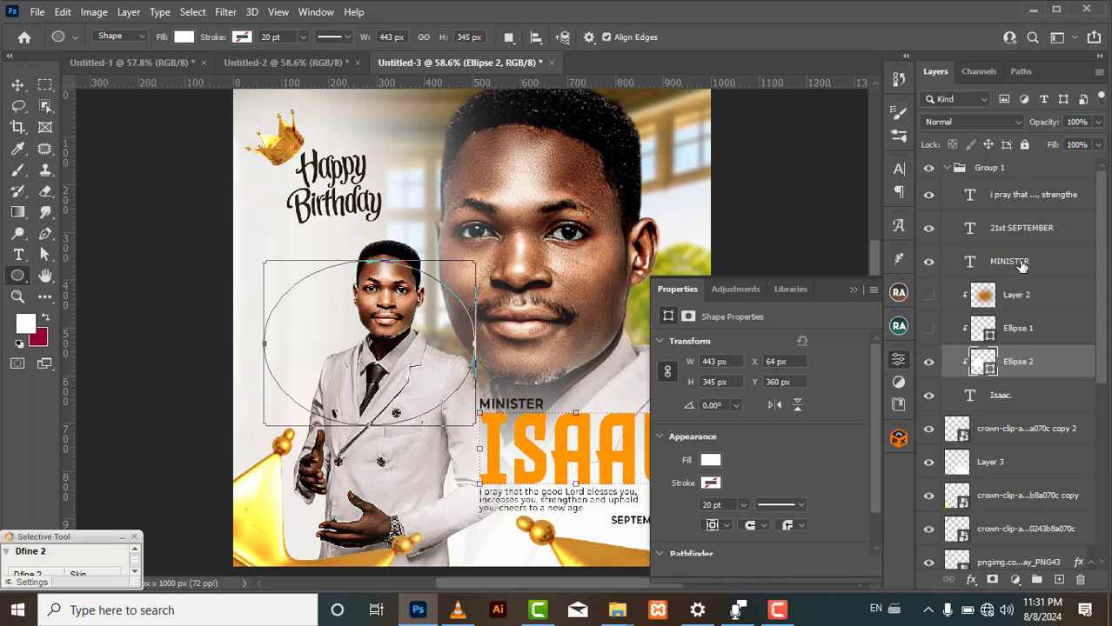
{"action": "left_click_drag", "start_coordinate": [1028, 361], "coordinate": [1022, 256]}
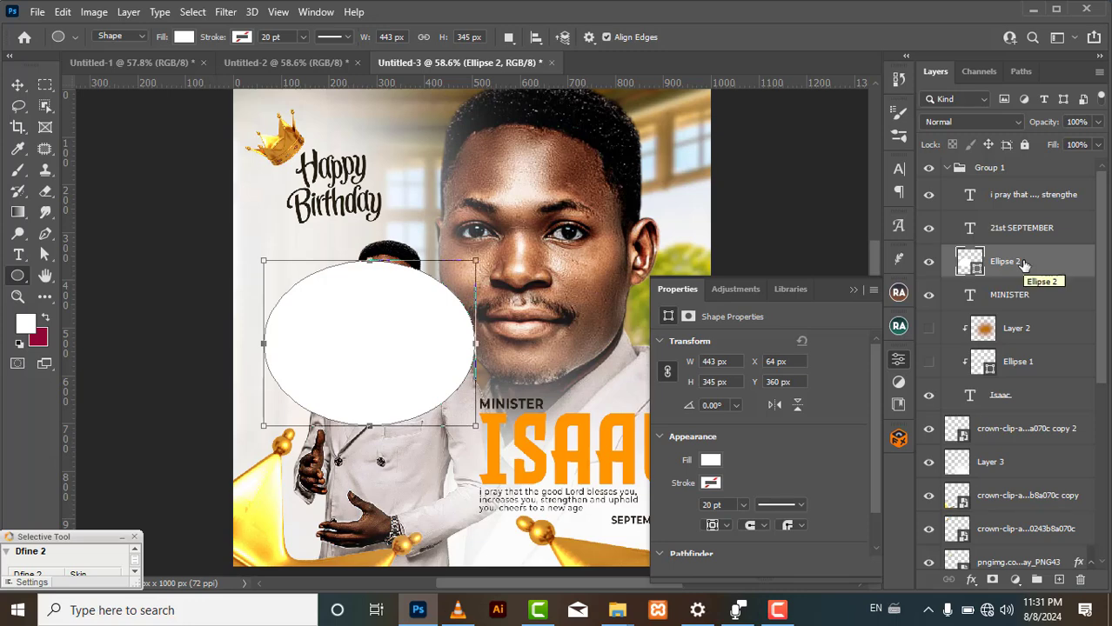
{"action": "left_click", "coordinate": [853, 289]}
{"action": "left_click", "coordinate": [342, 371]}
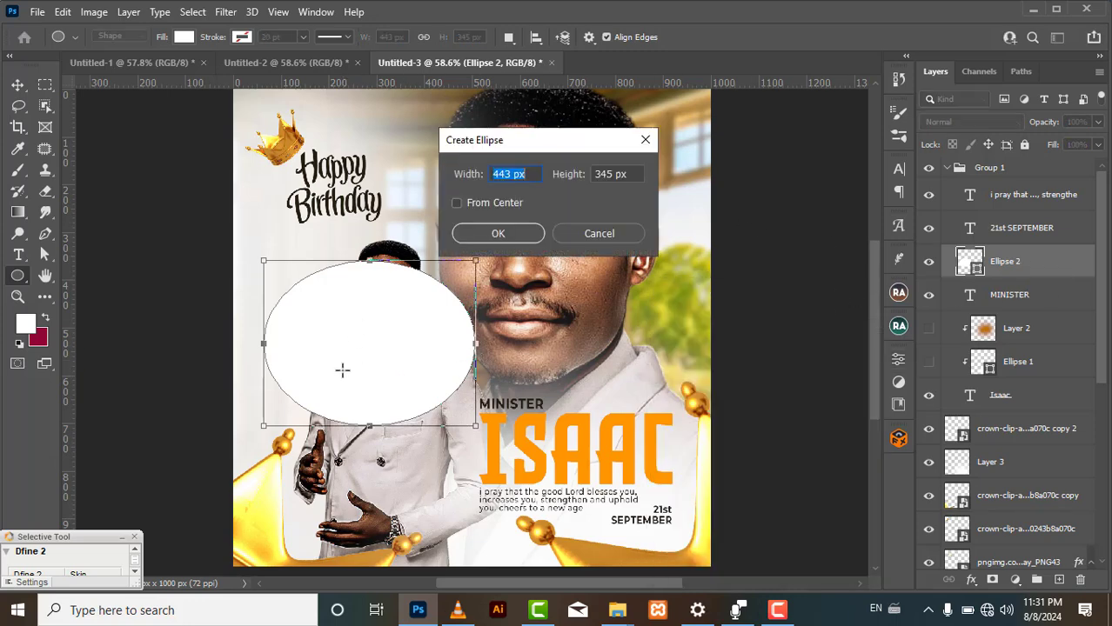
{"action": "left_click", "coordinate": [586, 237]}
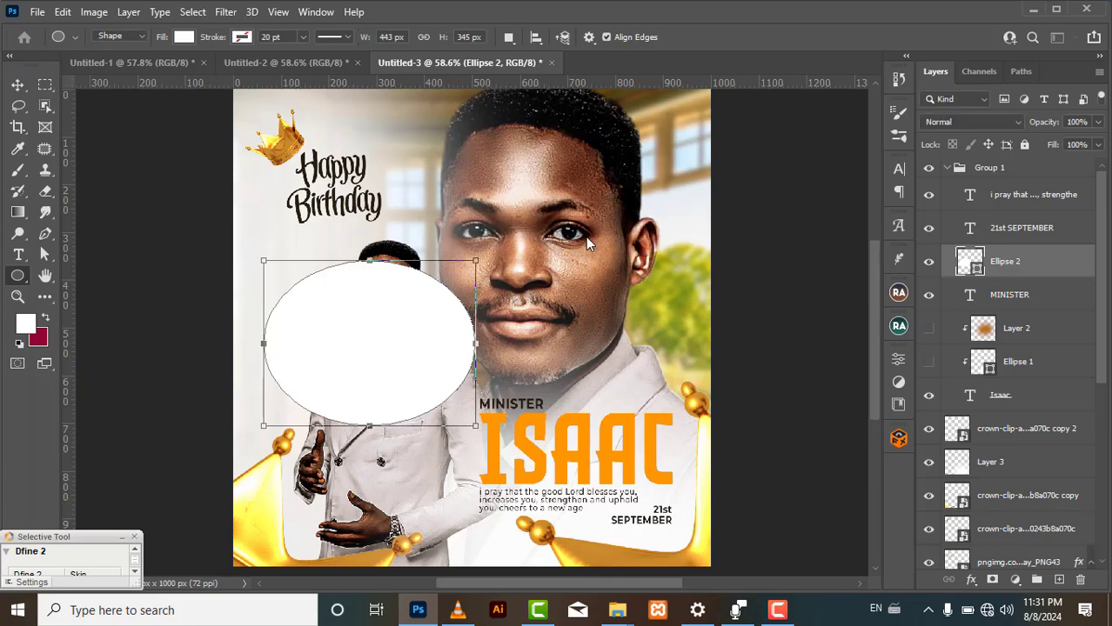
- Move the white ellipse over the large name and stack its layer directly above the name text, clipped to it
{"action": "left_click", "coordinate": [18, 86]}
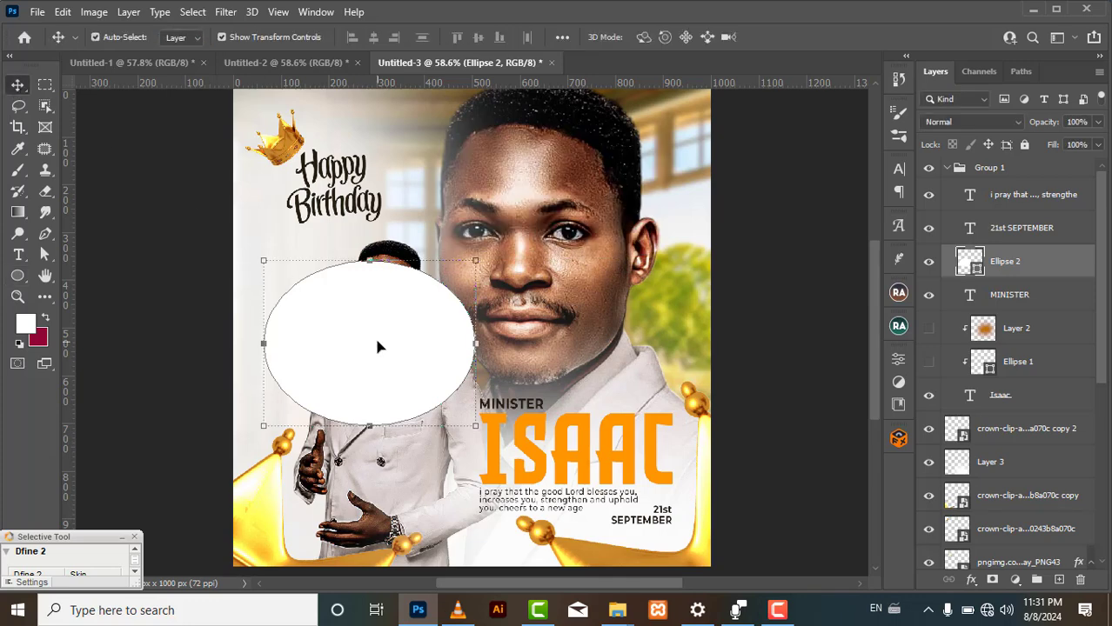
{"action": "left_click_drag", "start_coordinate": [376, 343], "coordinate": [579, 487]}
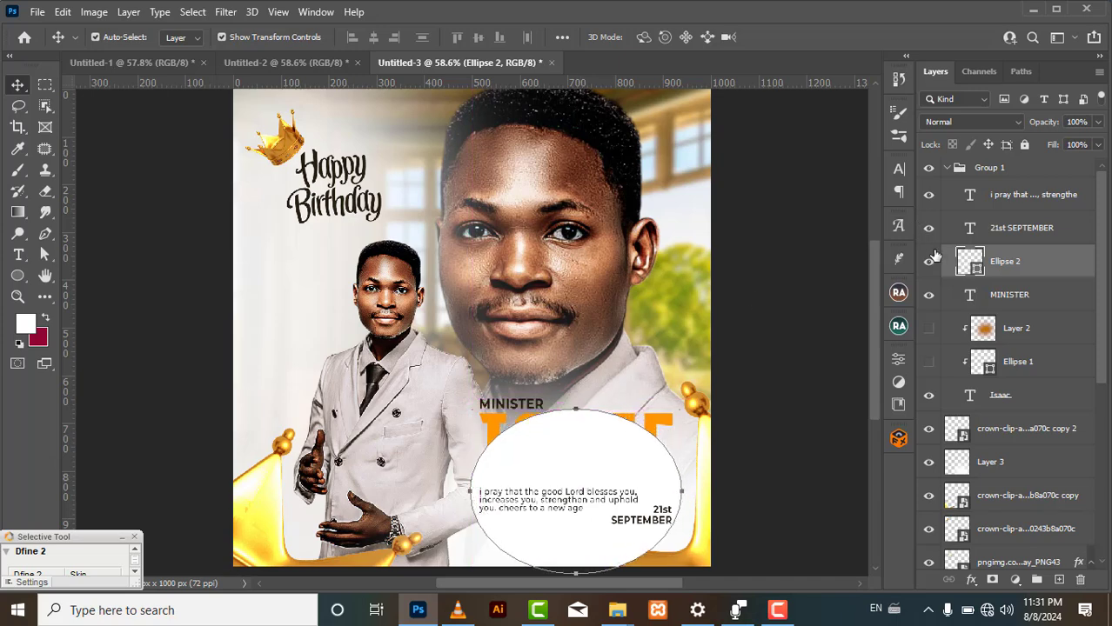
{"action": "left_click_drag", "start_coordinate": [1044, 262], "coordinate": [1026, 377]}
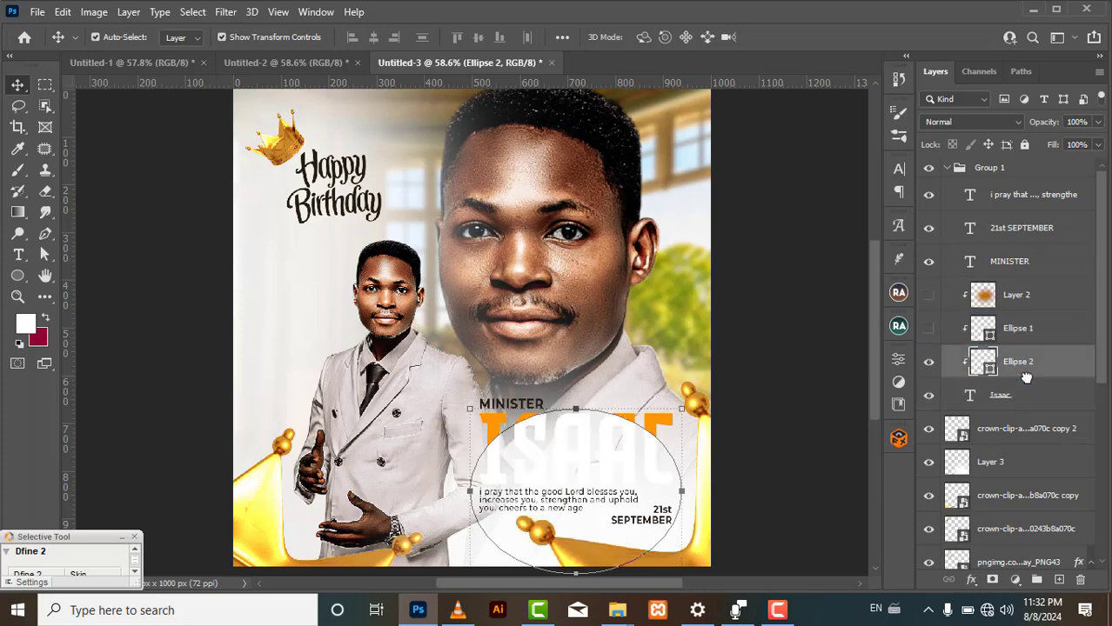
- Release the white ellipse from its clipping mask and clip it to the large name text again
{"action": "right_click", "coordinate": [1026, 377]}
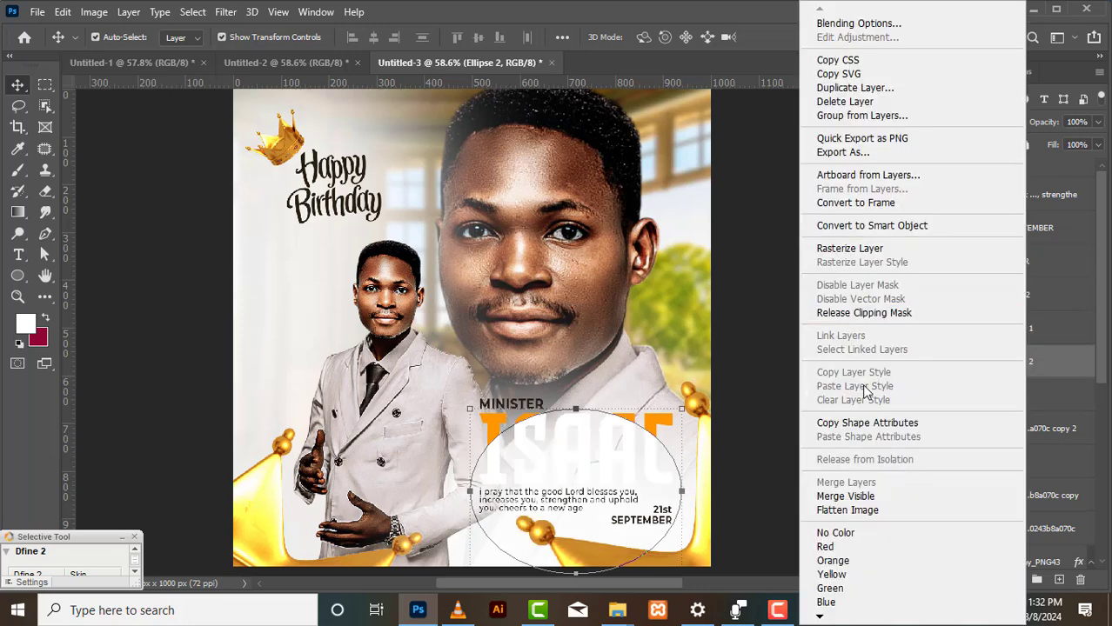
{"action": "left_click", "coordinate": [896, 313]}
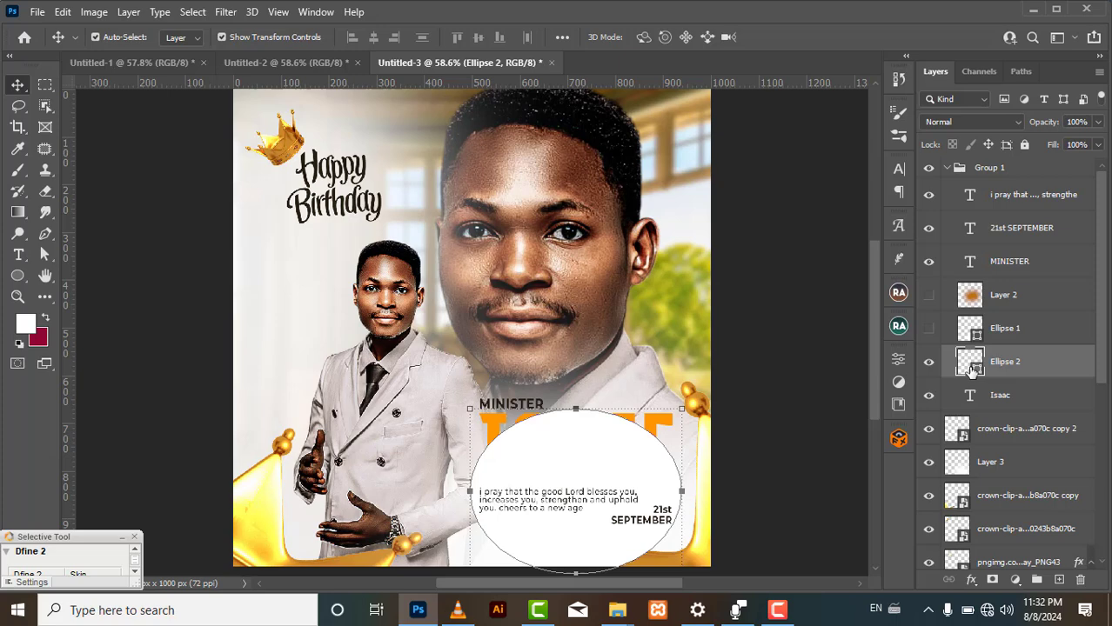
{"action": "right_click", "coordinate": [1018, 370]}
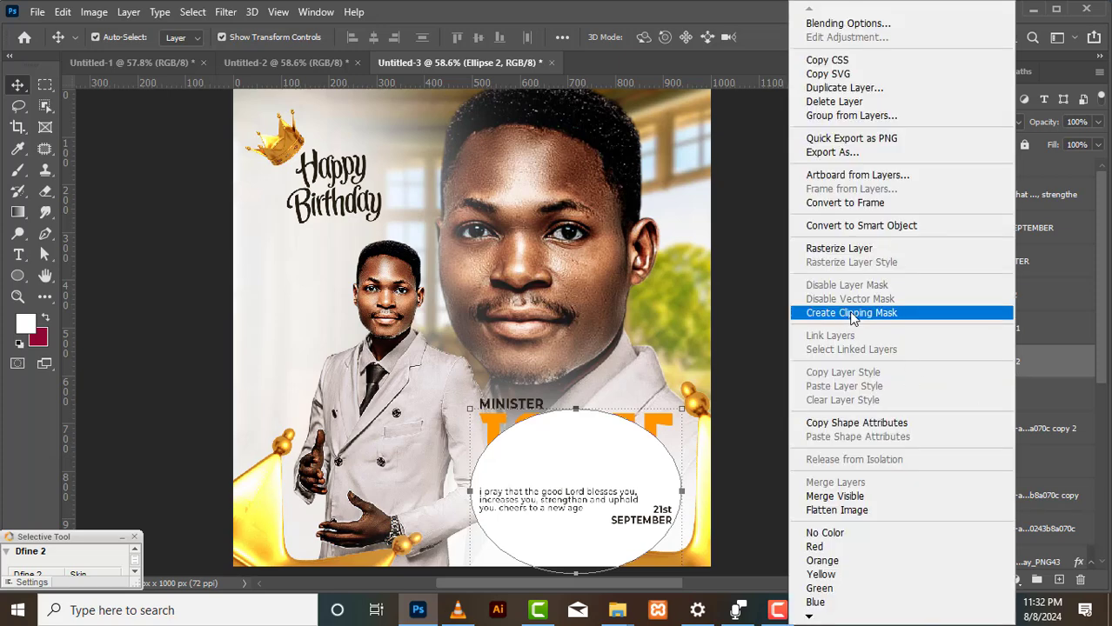
{"action": "left_click", "coordinate": [1084, 373]}
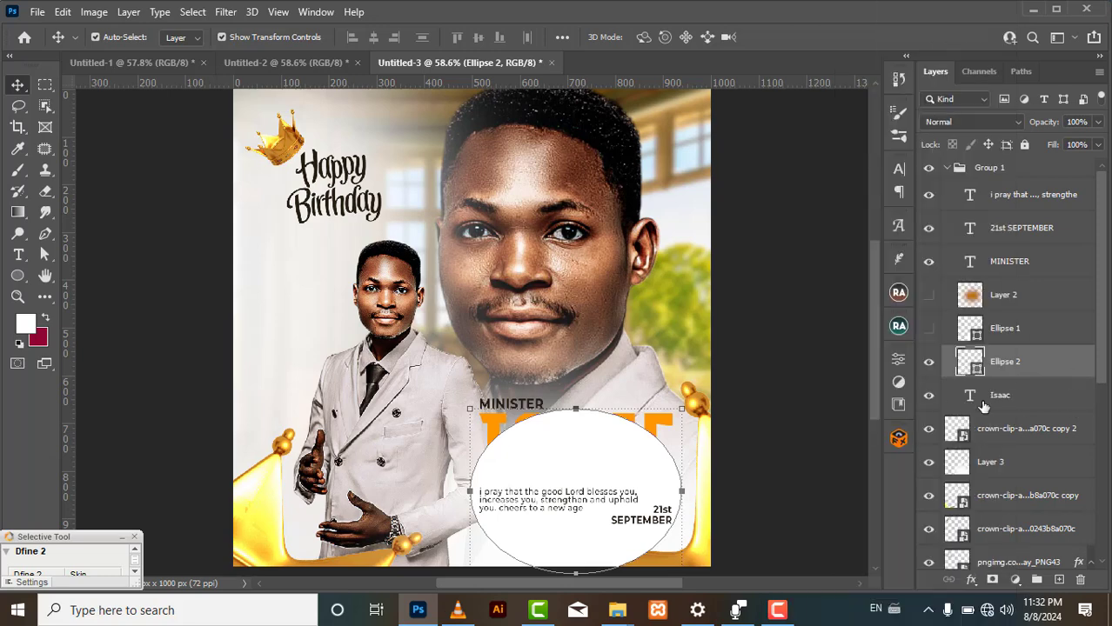
{"action": "right_click", "coordinate": [1002, 374]}
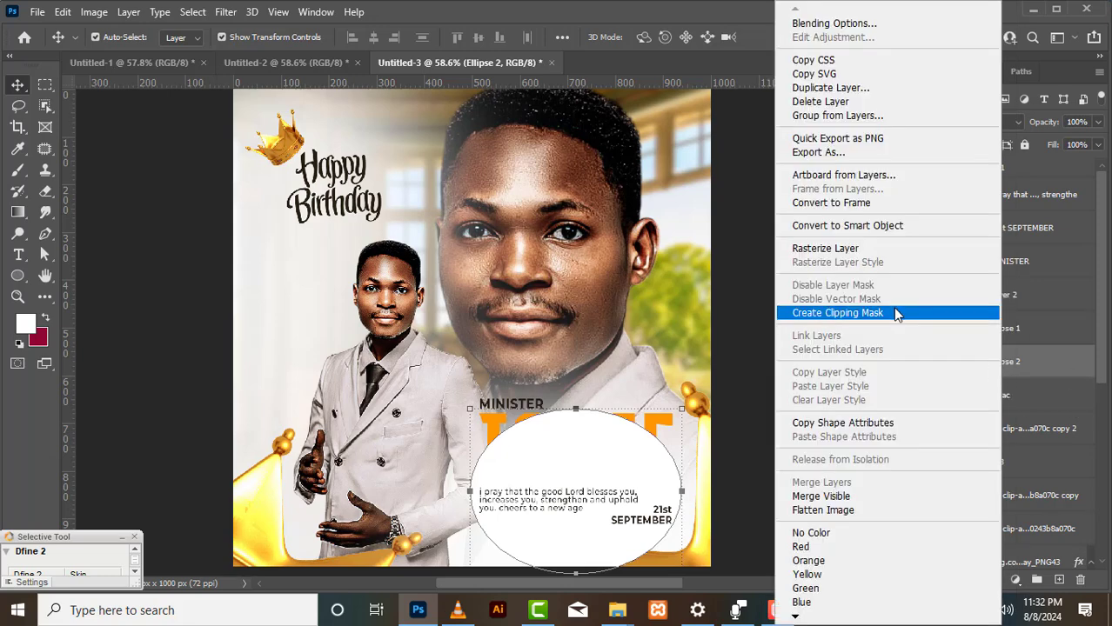
{"action": "left_click", "coordinate": [830, 312]}
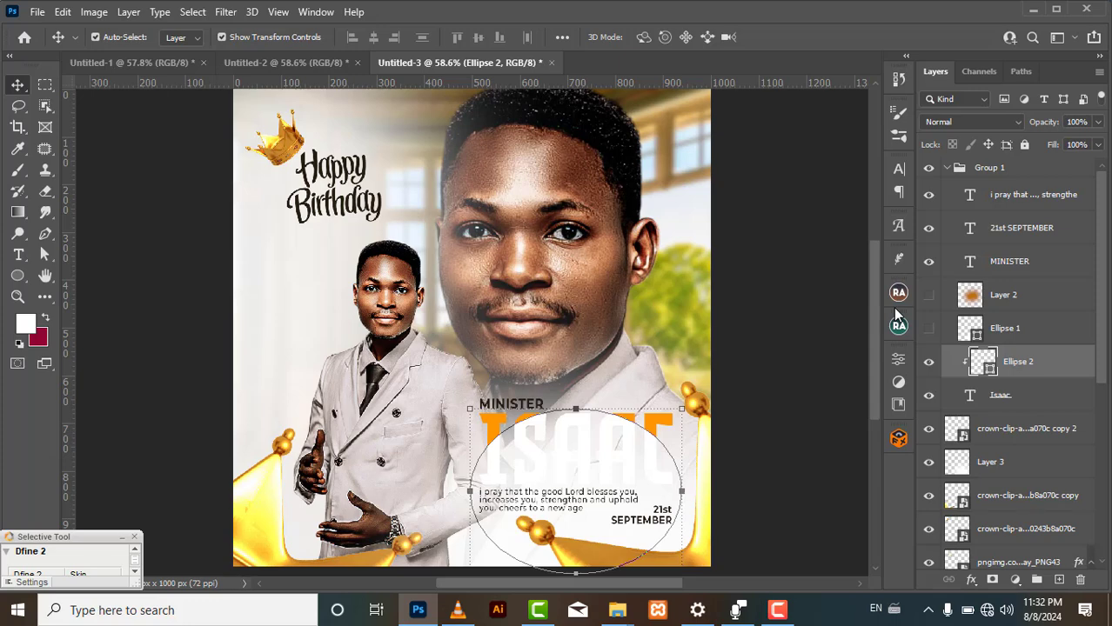
- Shift the clipped white ellipse slightly lower before deleting it, and show Ellipse 1 again
{"action": "left_click_drag", "start_coordinate": [591, 441], "coordinate": [590, 463]}
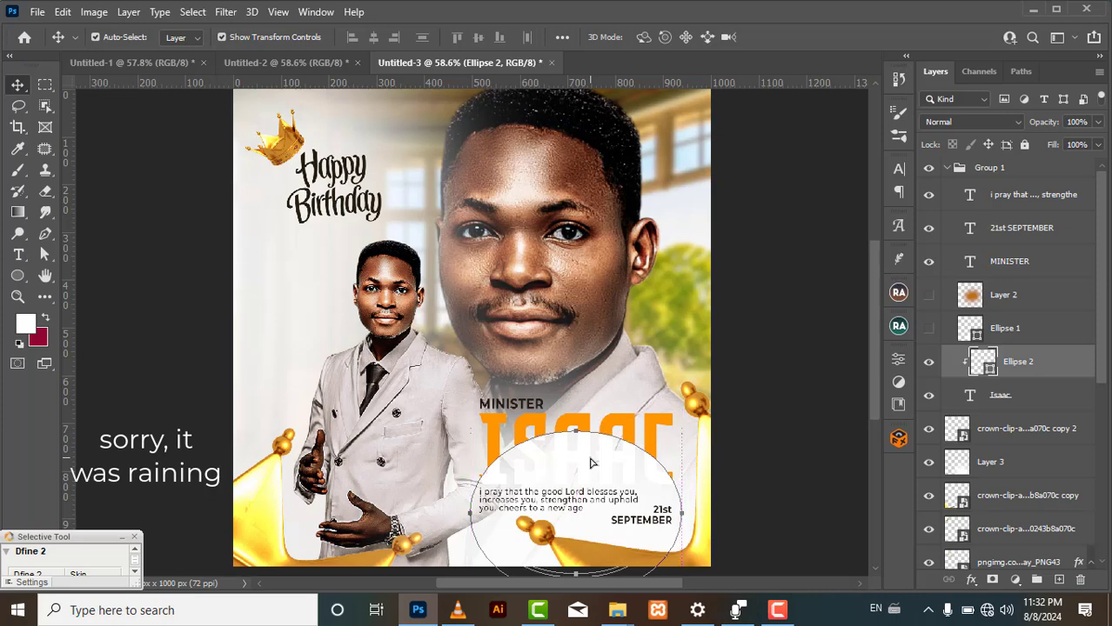
{"action": "key", "text": "Delete"}
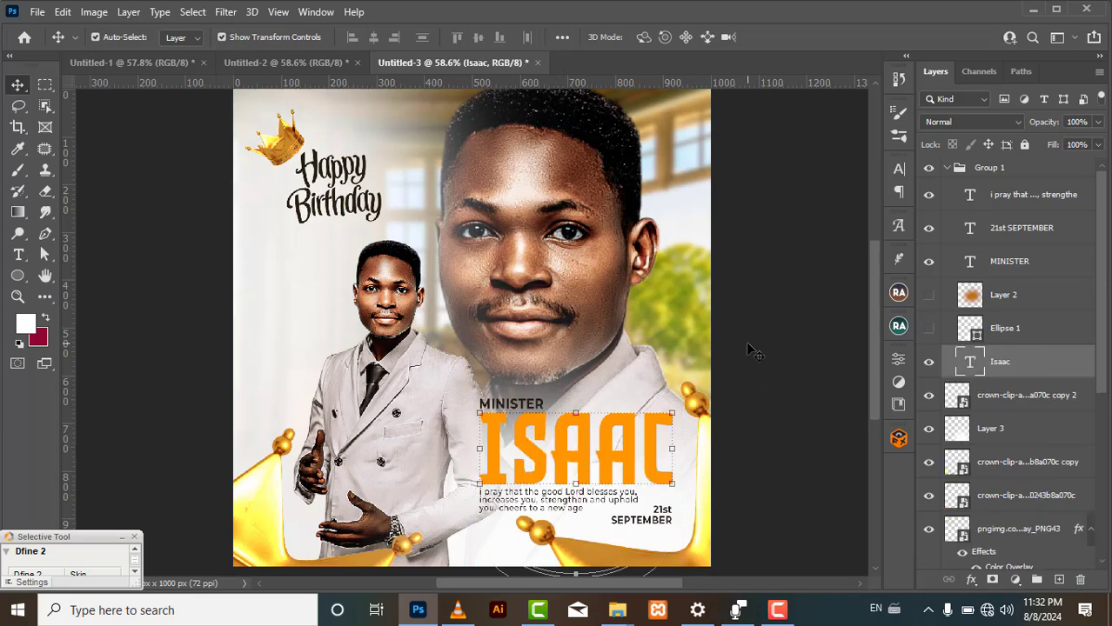
{"action": "left_click", "coordinate": [928, 328]}
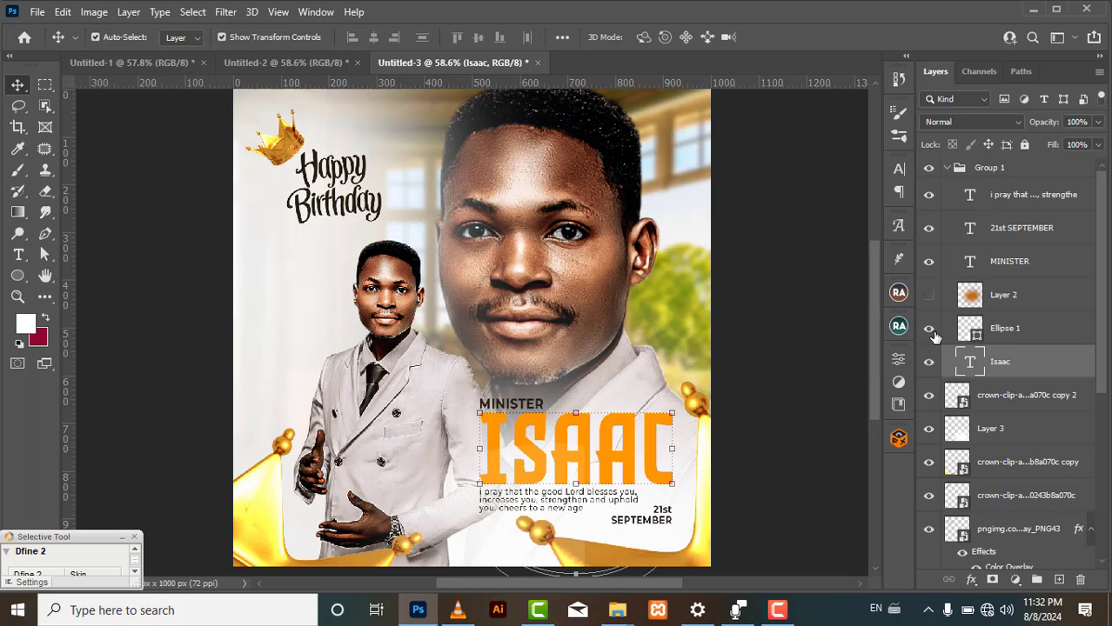
- Try raising Ellipse 1's opacity to 100% and undo the change
{"action": "left_click", "coordinate": [1050, 331]}
{"action": "key", "text": "1"}
{"action": "key", "text": "3"}
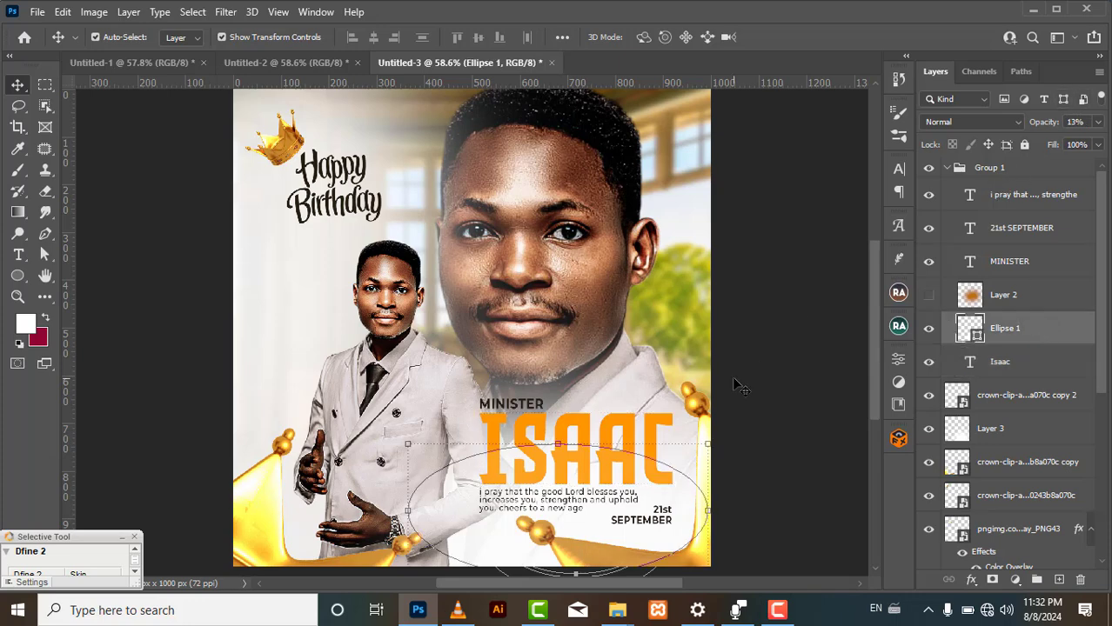
{"action": "left_click", "coordinate": [1098, 122]}
{"action": "left_click_drag", "start_coordinate": [1040, 139], "coordinate": [1096, 141]}
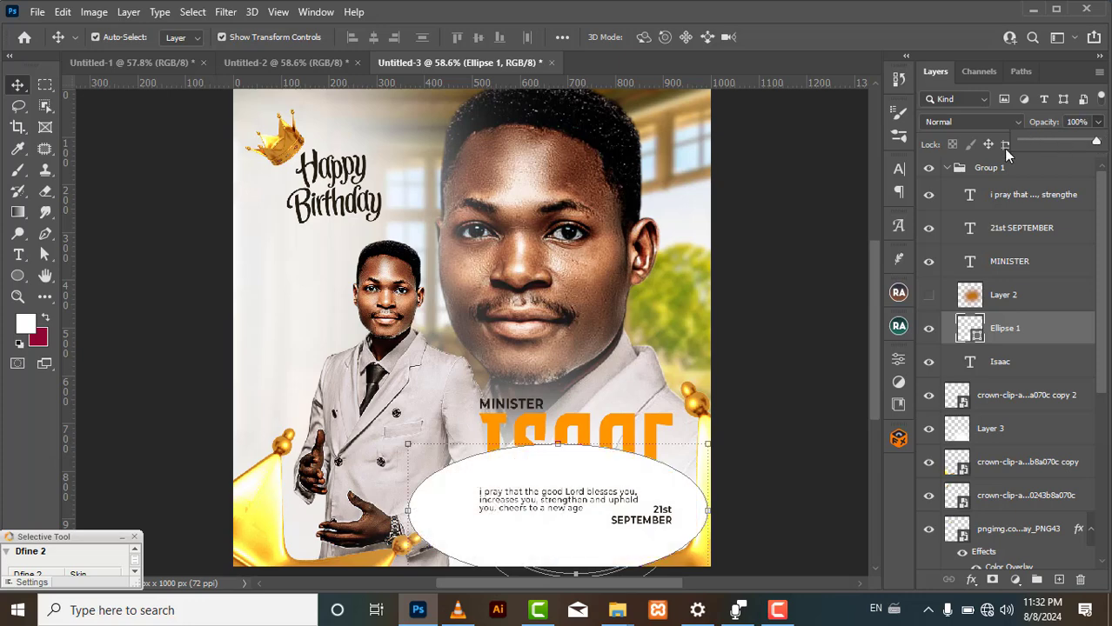
{"action": "left_click", "coordinate": [757, 224]}
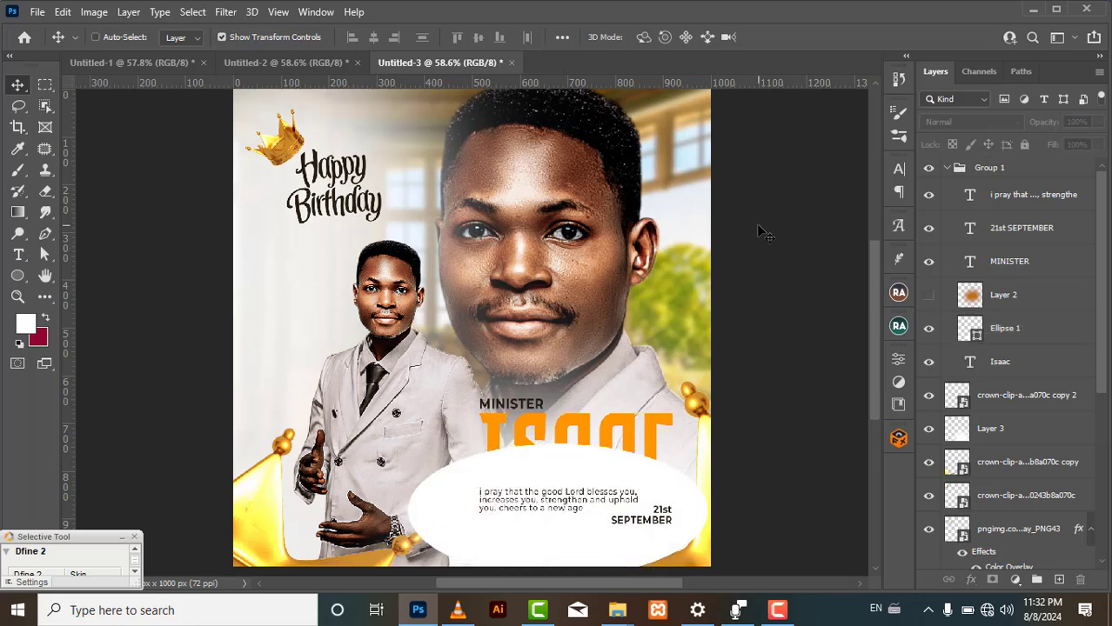
{"action": "key", "text": "ctrl+z"}
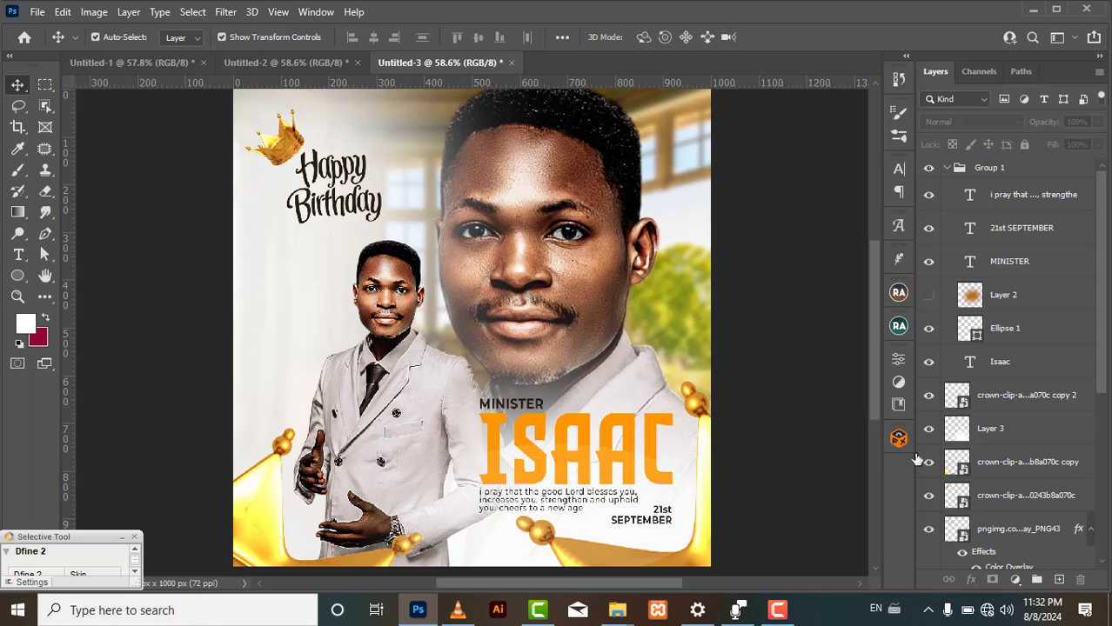
- Switch to the Brush tool and add a new layer directly above the large name text layer
{"action": "left_click", "coordinate": [737, 610]}
{"action": "left_click", "coordinate": [18, 170]}
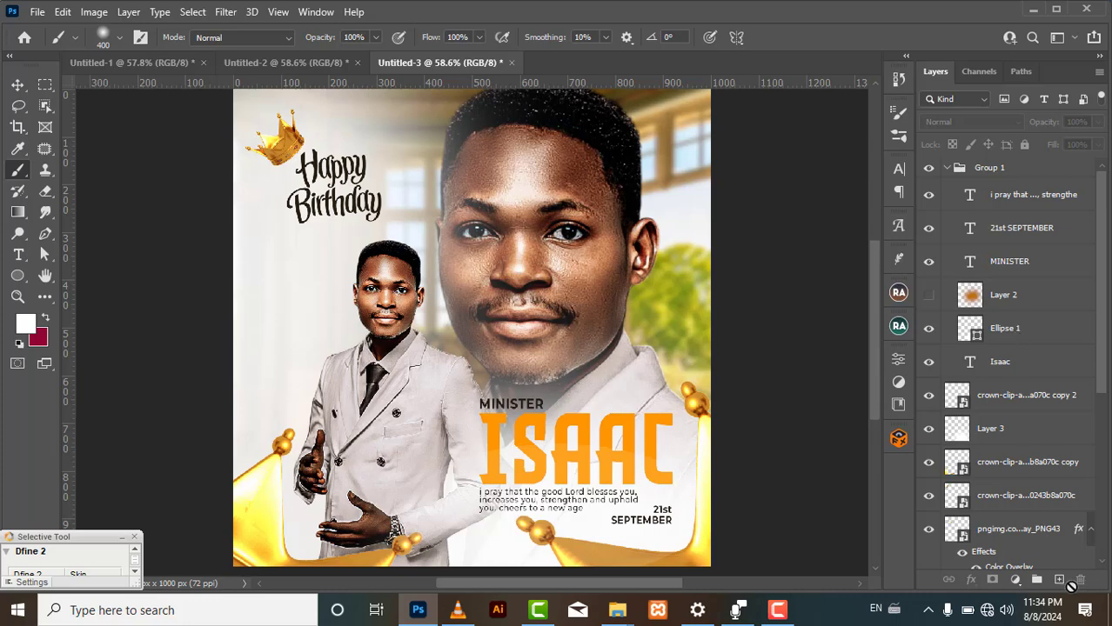
{"action": "left_click", "coordinate": [1060, 583]}
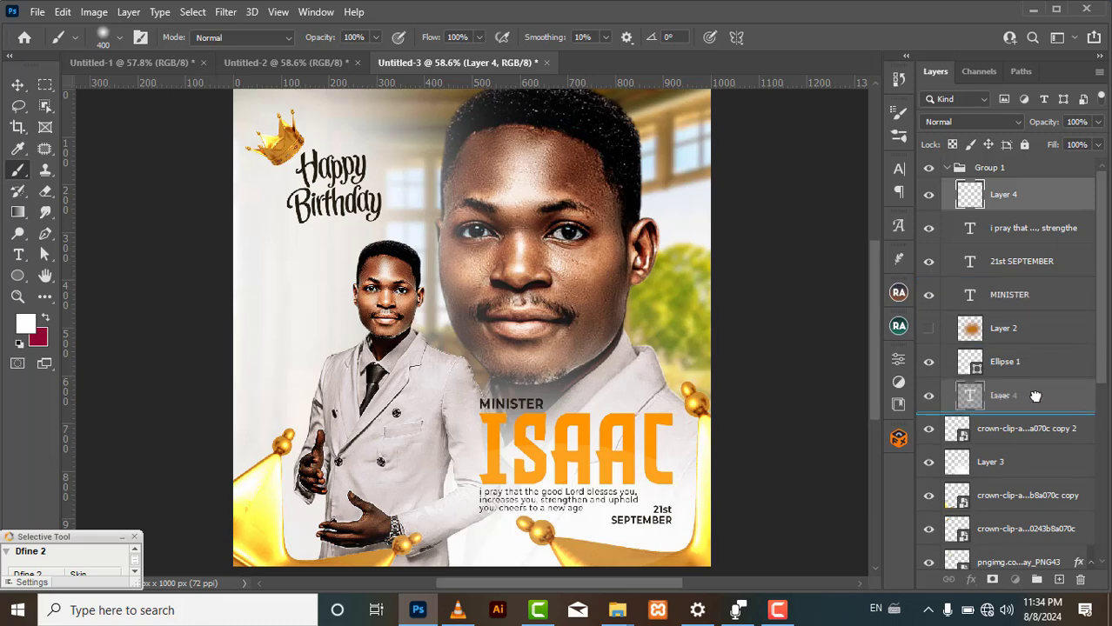
{"action": "left_click_drag", "start_coordinate": [1036, 389], "coordinate": [1035, 388]}
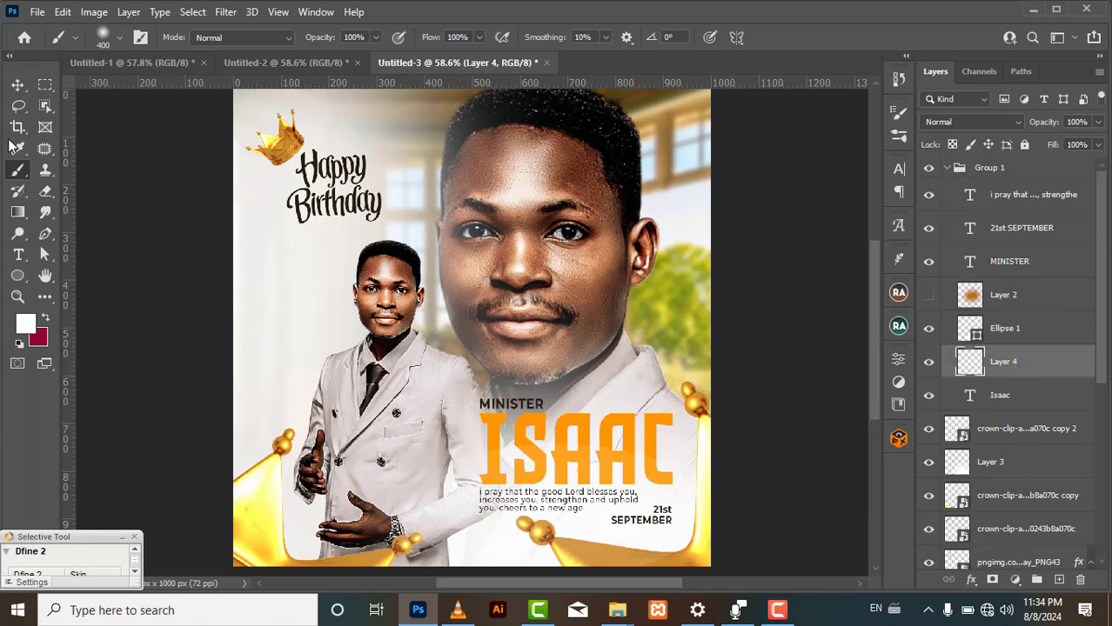
- Sample the golden orange d2902d from the crown above the greeting as the foreground colour for the Brush tool
{"action": "left_click", "coordinate": [26, 330]}
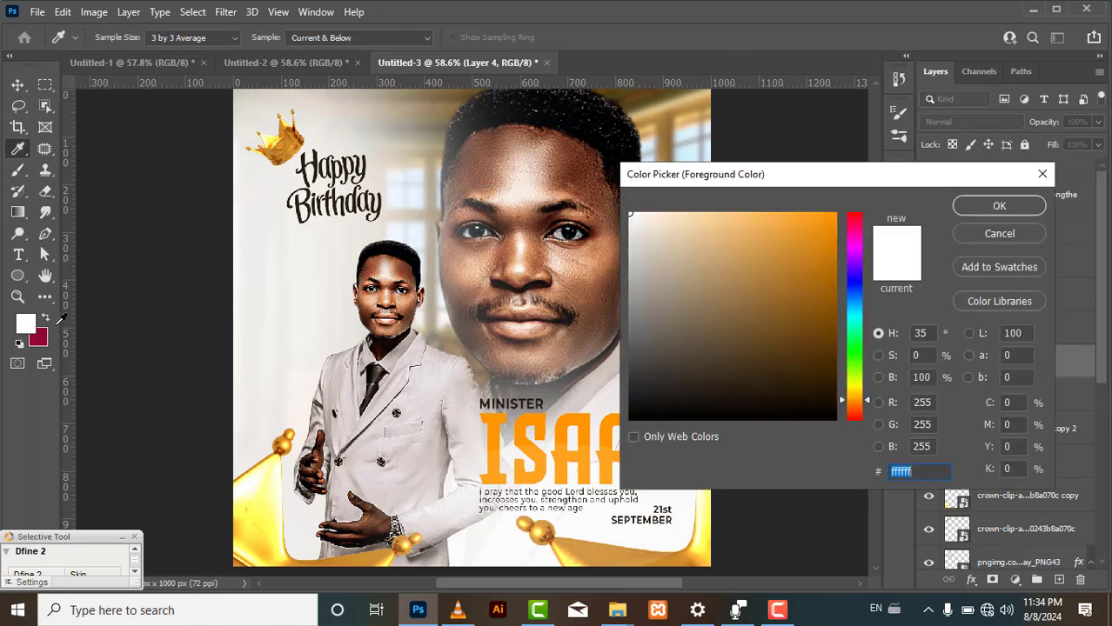
{"action": "left_click", "coordinate": [286, 151]}
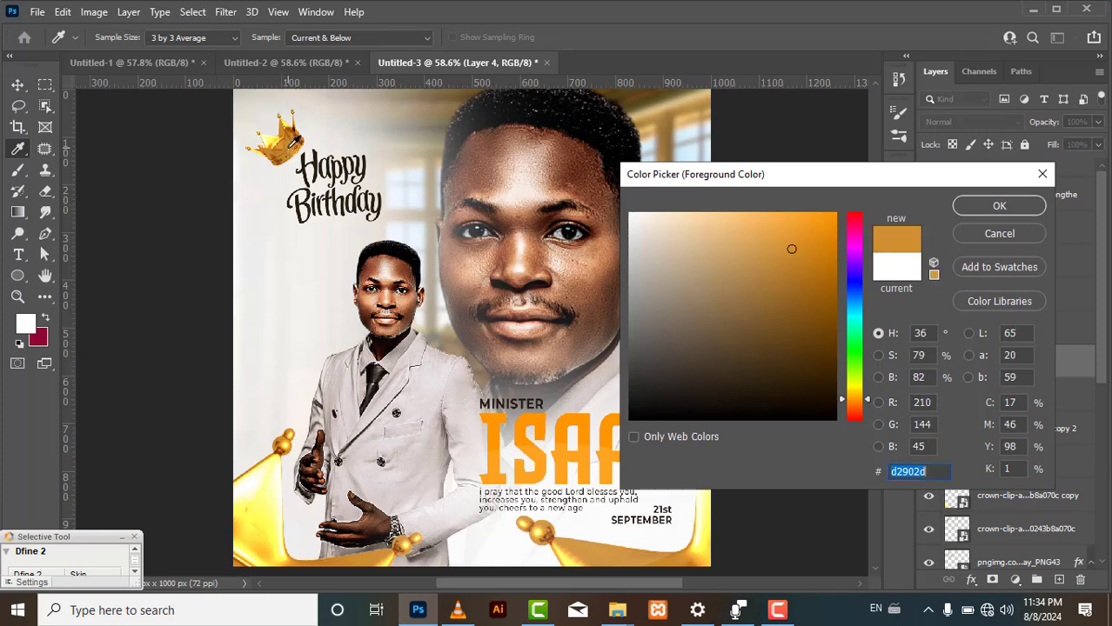
{"action": "left_click", "coordinate": [981, 206]}
{"action": "key", "text": "b"}
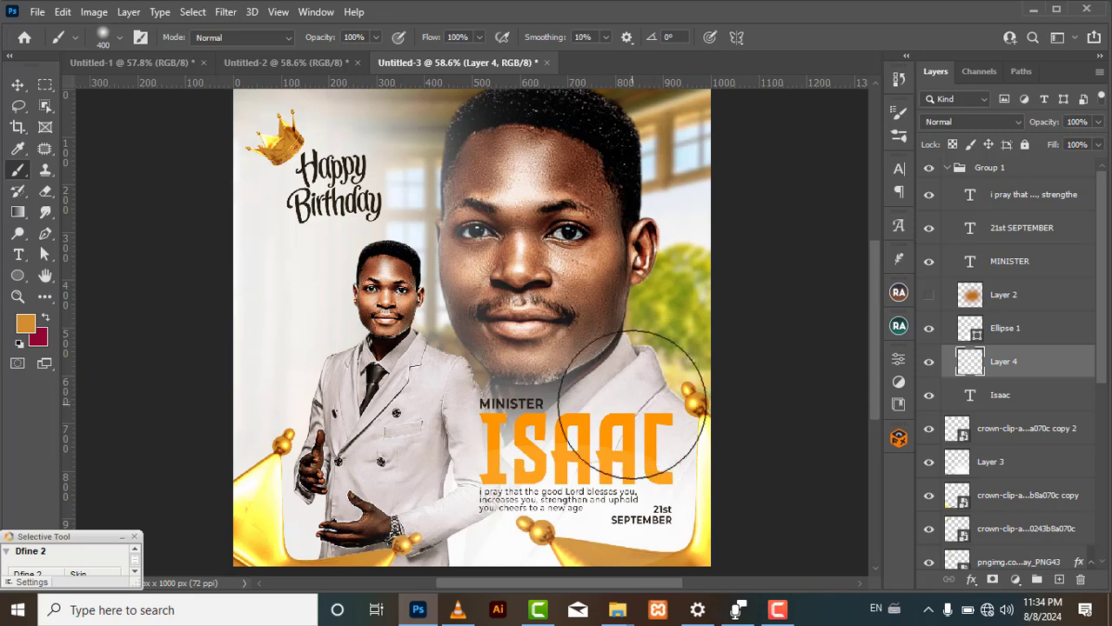
- Try a golden brush stroke across the large name, clip its layer to the name text, and delete that layer
{"action": "mouse_move", "coordinate": [550, 406]}
{"action": "left_mouse_down"}
{"action": "mouse_move", "coordinate": [518, 407]}
{"action": "mouse_move", "coordinate": [707, 409]}
{"action": "left_mouse_up"}
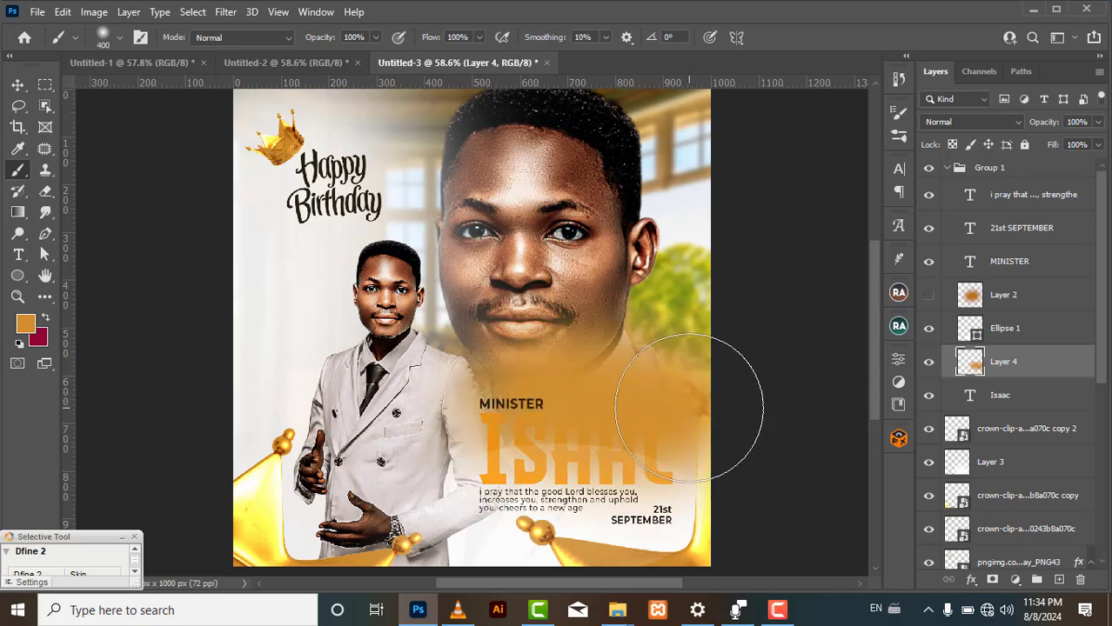
{"action": "right_click", "coordinate": [1035, 369]}
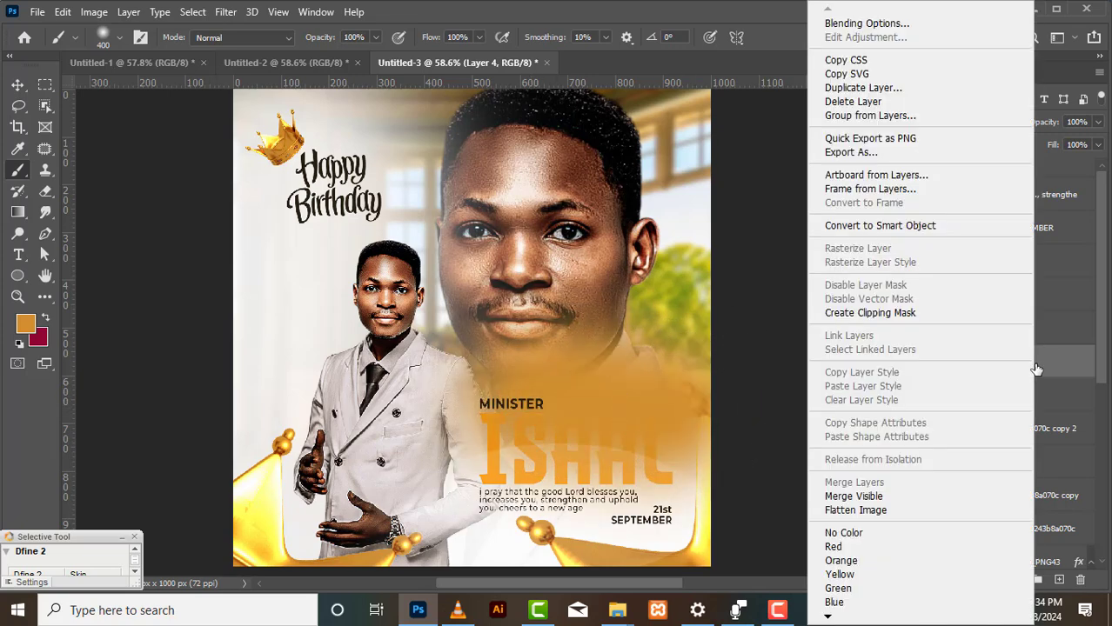
{"action": "left_click", "coordinate": [900, 313]}
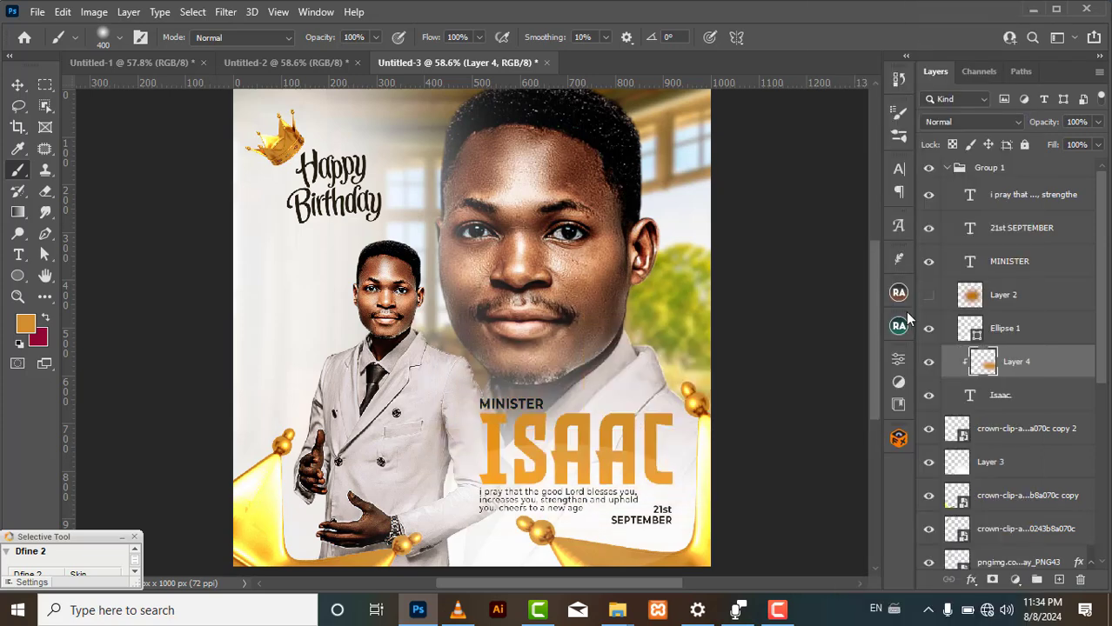
{"action": "key", "text": "Delete"}
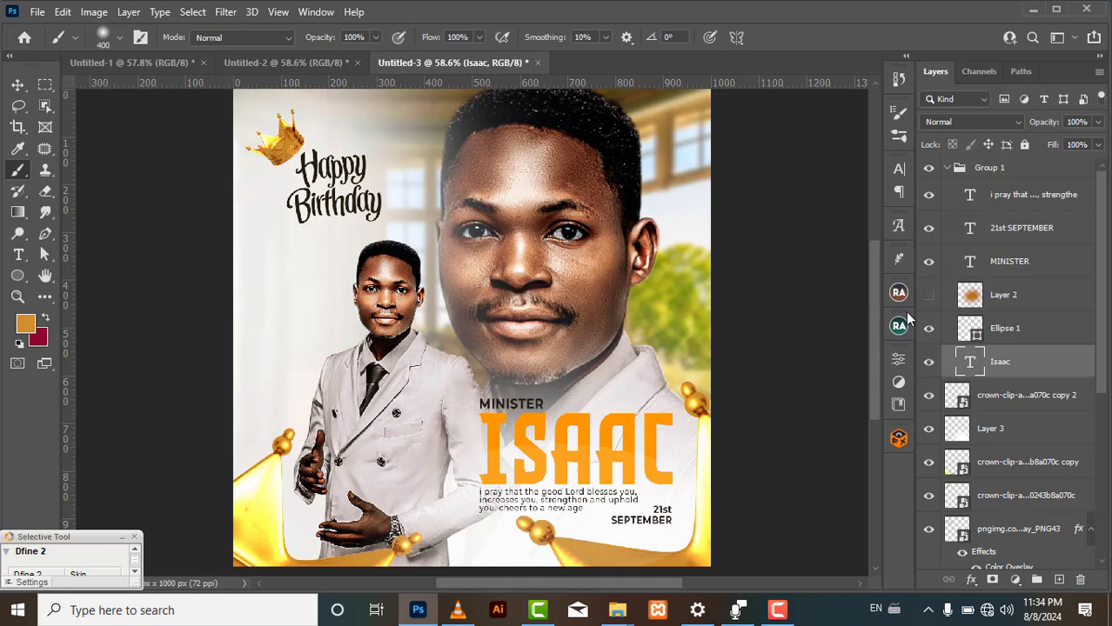
- Clip Ellipse 1 and Layer 2 to the large name text layer and show Layer 2
{"action": "right_click", "coordinate": [1009, 328]}
{"action": "left_click", "coordinate": [1009, 328]}
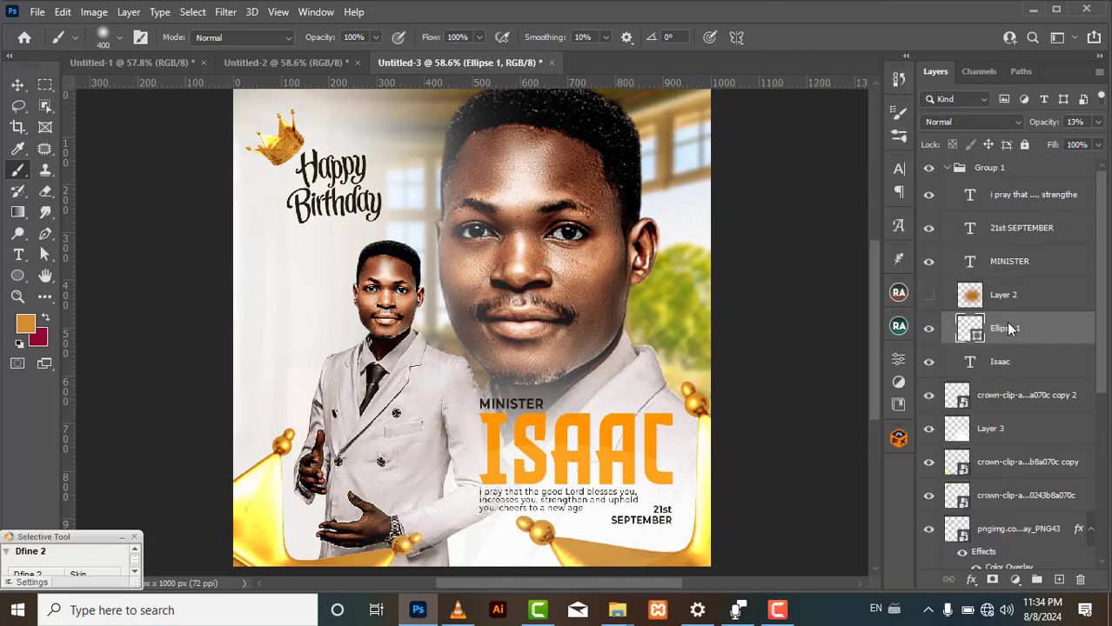
{"action": "mouse_move", "coordinate": [1009, 328]}
{"action": "left_mouse_down"}
{"action": "mouse_move", "coordinate": [1007, 341]}
{"action": "mouse_move", "coordinate": [1015, 310]}
{"action": "left_mouse_up"}
{"action": "left_click", "coordinate": [1015, 311], "text": "alt"}
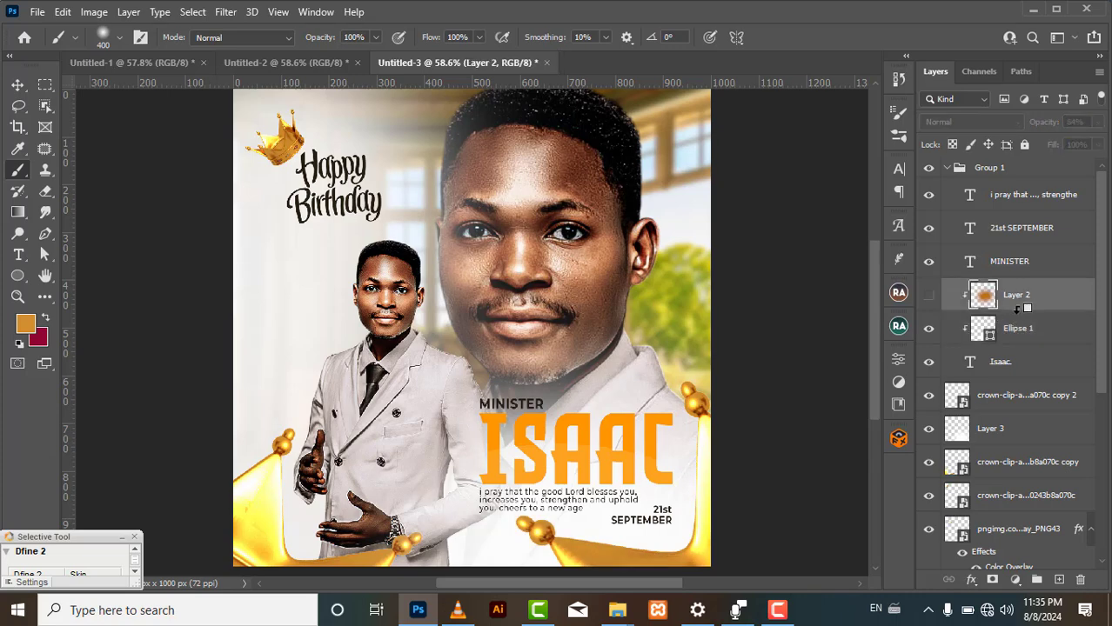
{"action": "left_click", "coordinate": [927, 295]}
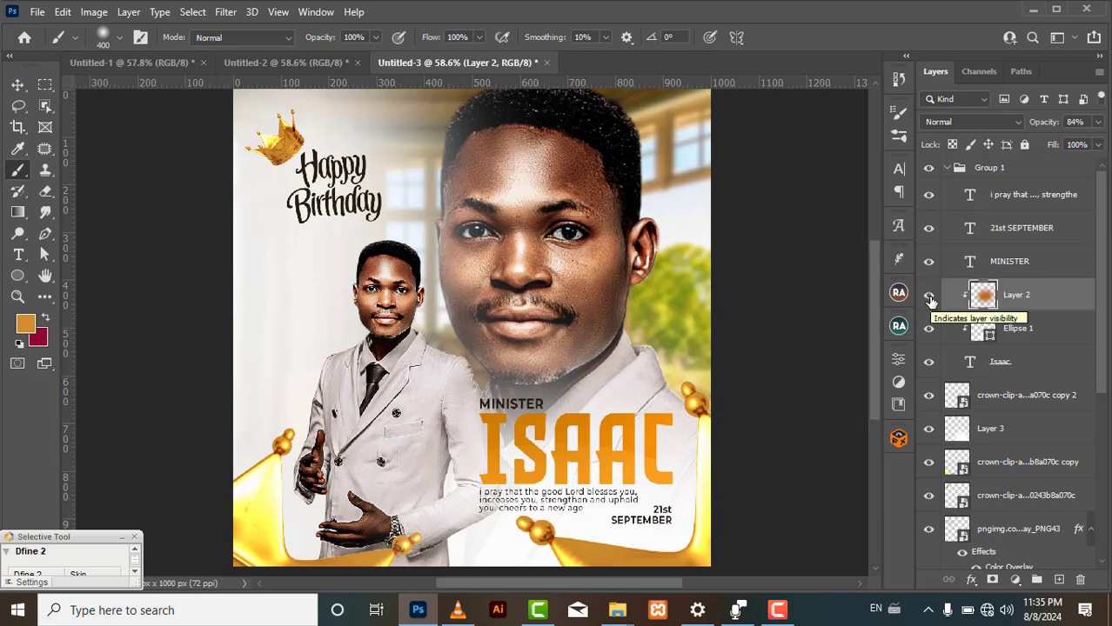
- Copy the Floor copy layer from the Untitled-2 document into the Untitled-3 flyer
{"action": "left_click", "coordinate": [337, 64]}
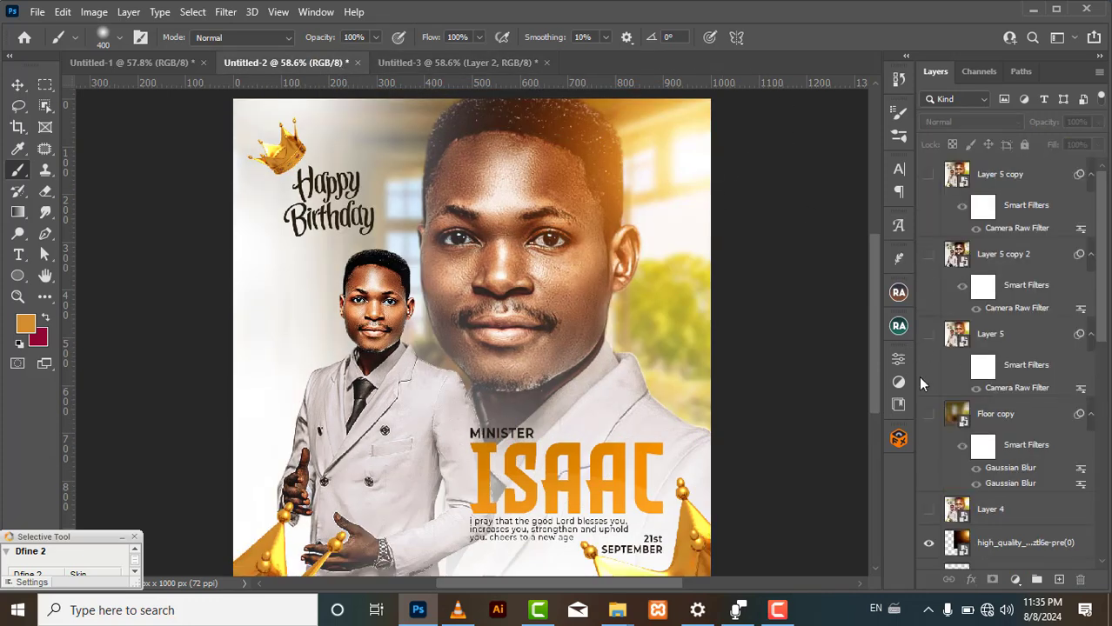
{"action": "left_click", "coordinate": [985, 400]}
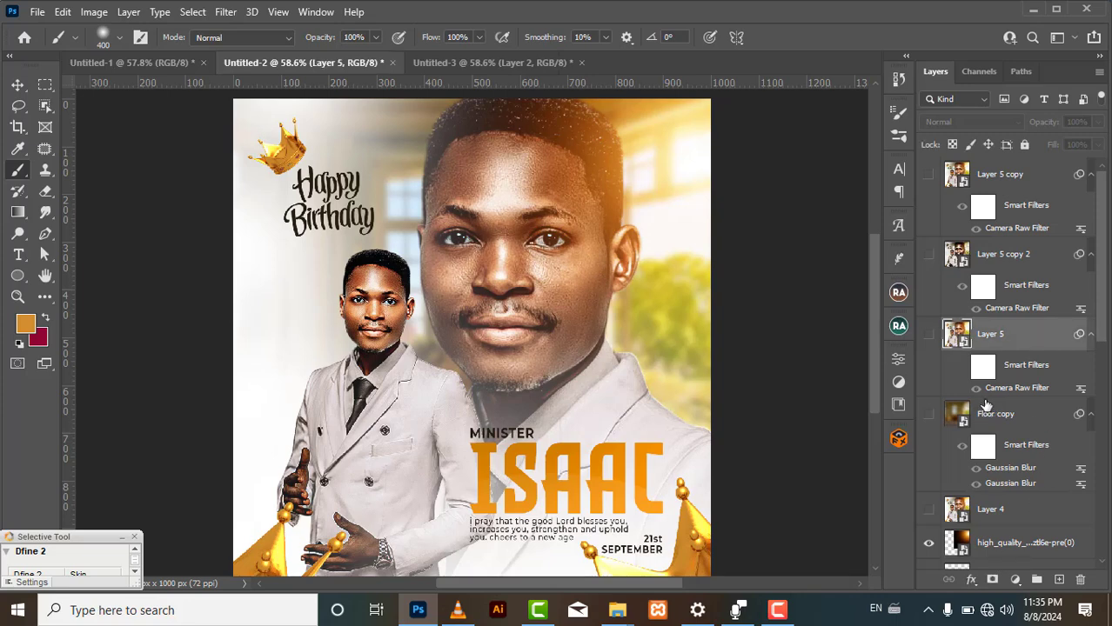
{"action": "left_click", "coordinate": [993, 414]}
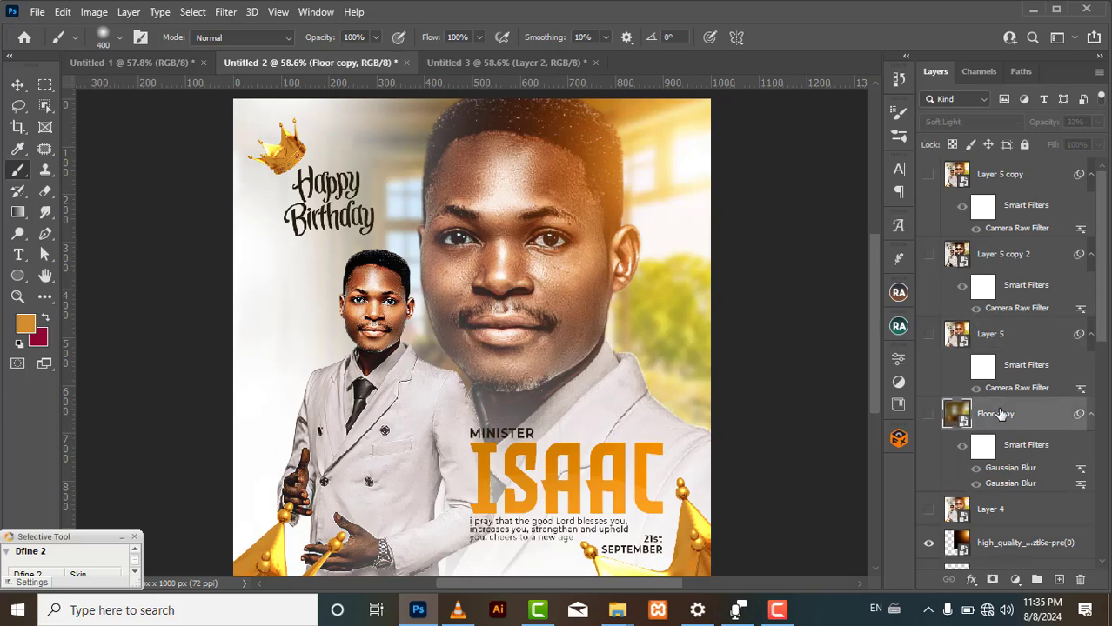
{"action": "left_click", "coordinate": [927, 415]}
{"action": "left_click_drag", "start_coordinate": [874, 387], "coordinate": [868, 437]}
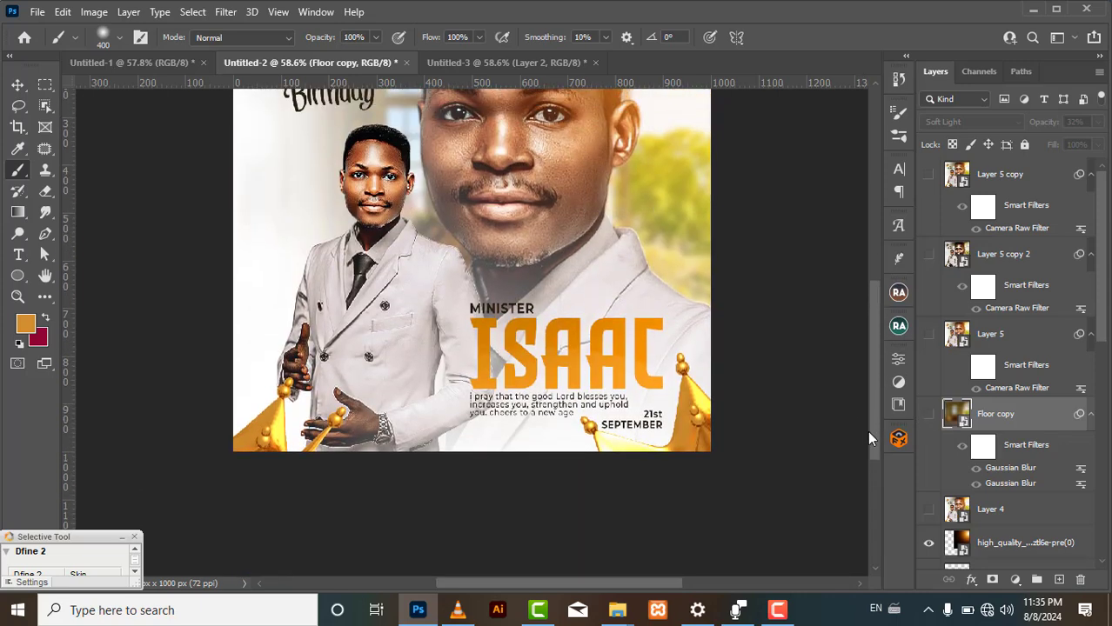
{"action": "scroll", "coordinate": [866, 431], "scroll_direction": "up", "scroll_amount": 3}
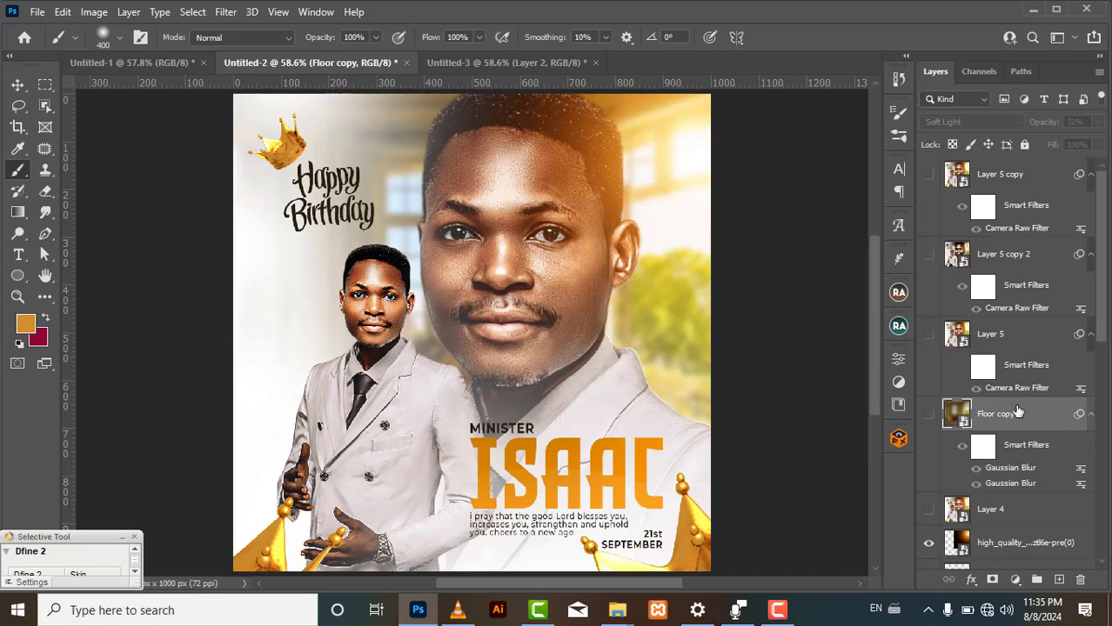
{"action": "left_click_drag", "start_coordinate": [996, 417], "coordinate": [509, 265]}
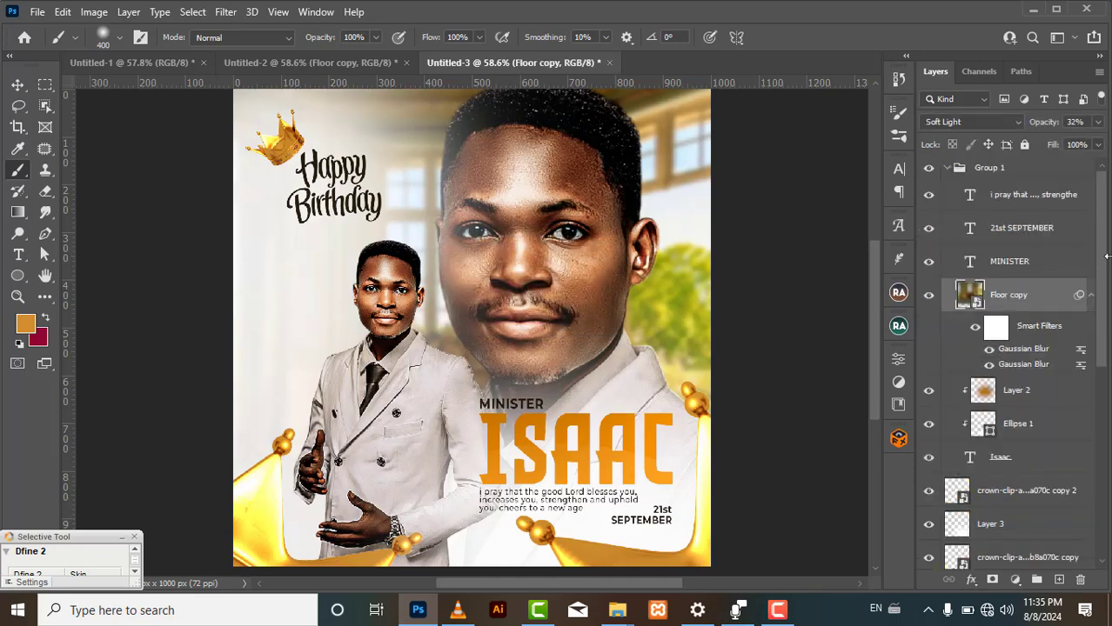
- Move the Floor copy layer out of Group 1 to the top of the layer stack and keep it selected
{"action": "left_click_drag", "start_coordinate": [1018, 294], "coordinate": [1043, 161]}
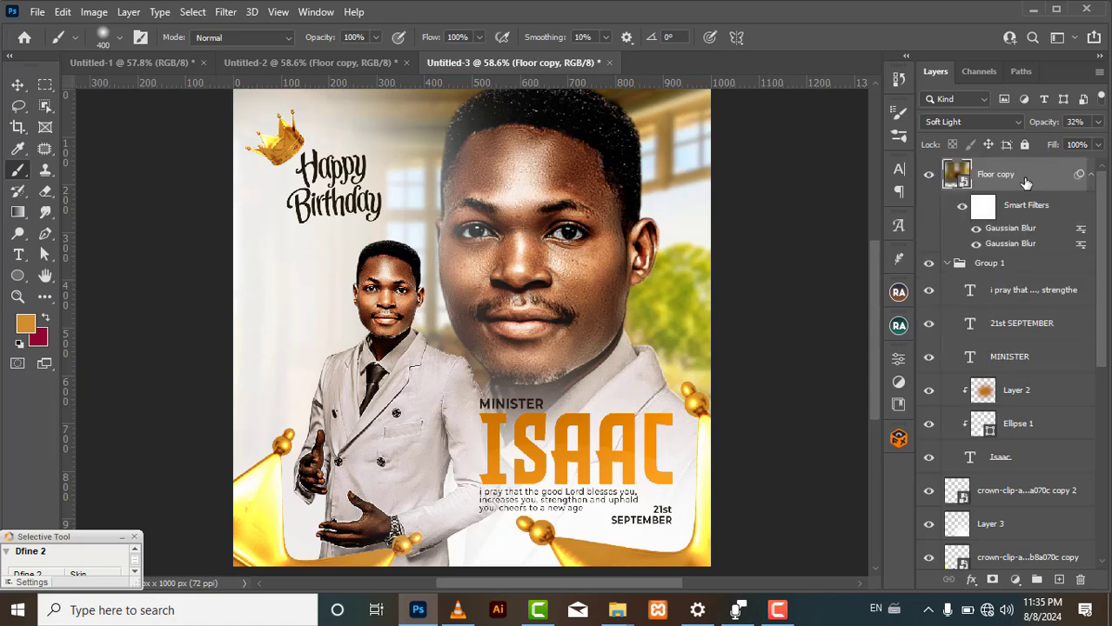
{"action": "left_click", "coordinate": [953, 269]}
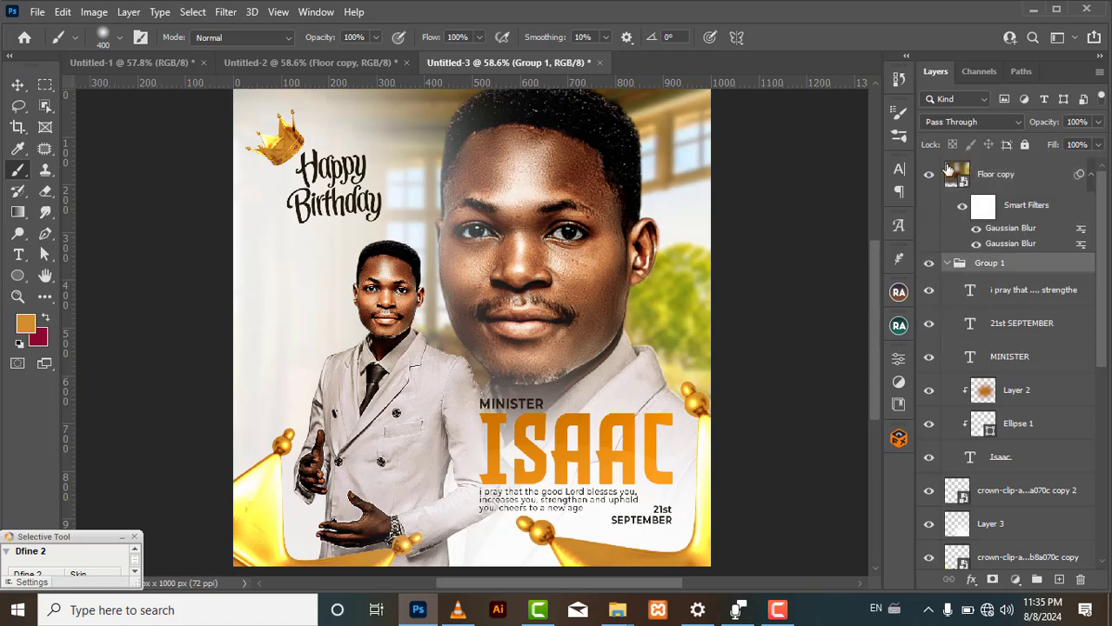
{"action": "left_click", "coordinate": [981, 177]}
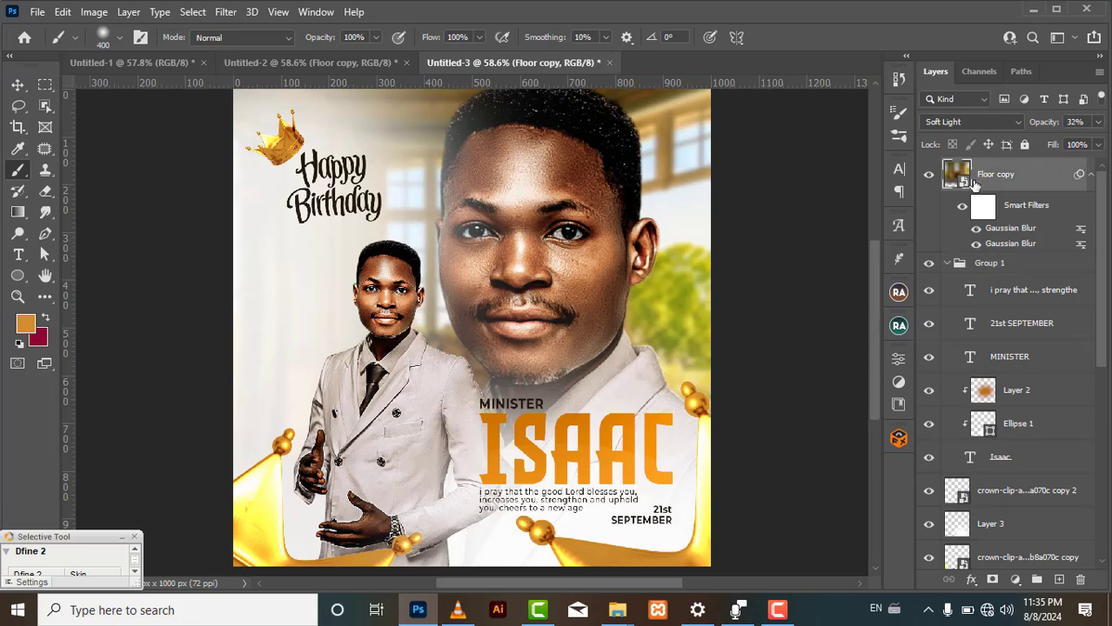
- Show Floor copy unblurred in Normal mode at 100% opacity and move it down to cover the flyer's lower edge
{"action": "left_click", "coordinate": [976, 245]}
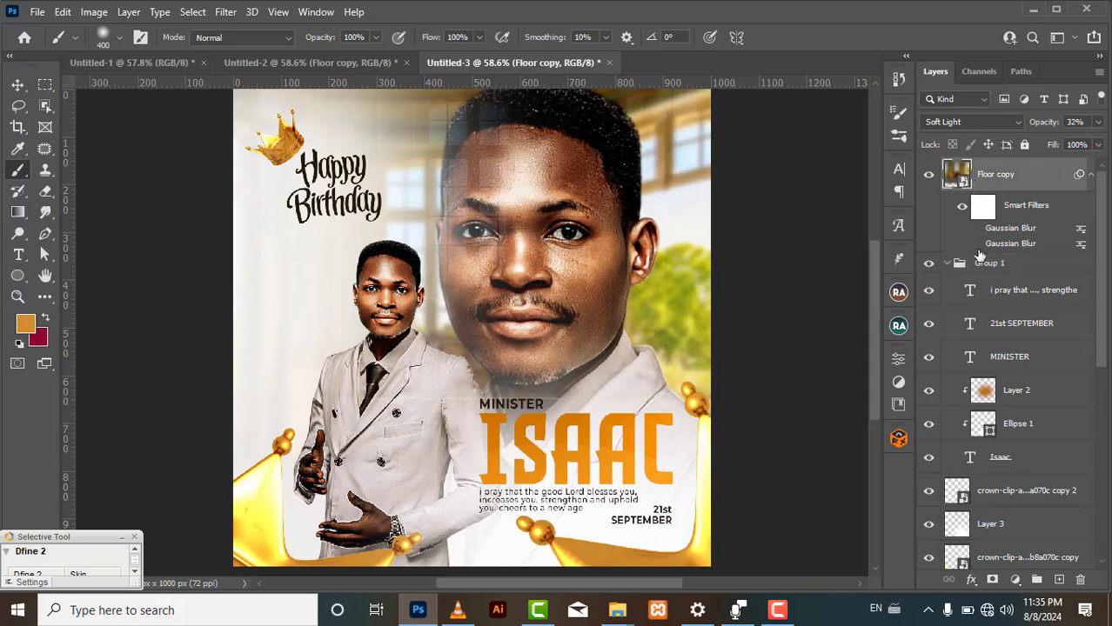
{"action": "left_click", "coordinate": [1097, 122]}
{"action": "left_click_drag", "start_coordinate": [1049, 142], "coordinate": [1098, 140]}
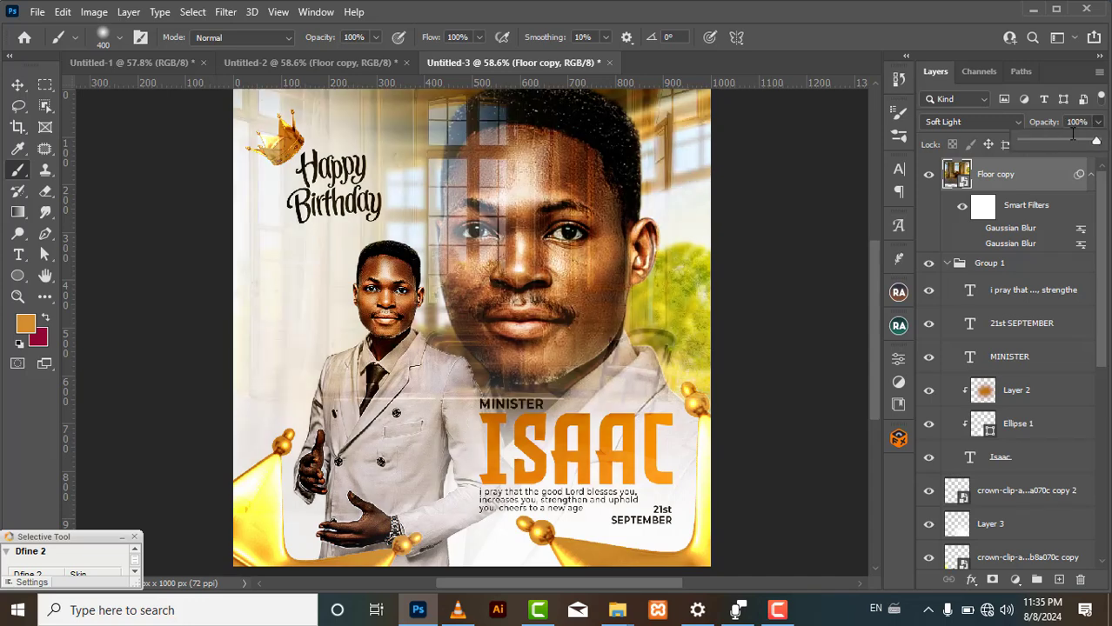
{"action": "left_click", "coordinate": [950, 122]}
{"action": "left_click", "coordinate": [947, 143]}
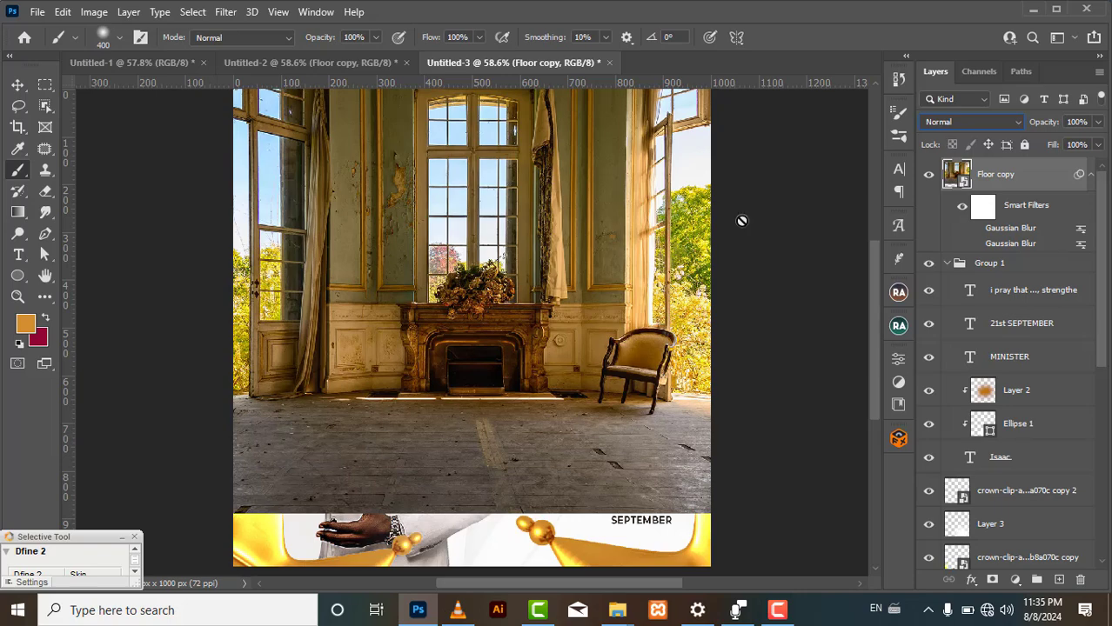
{"action": "left_click", "coordinate": [18, 84]}
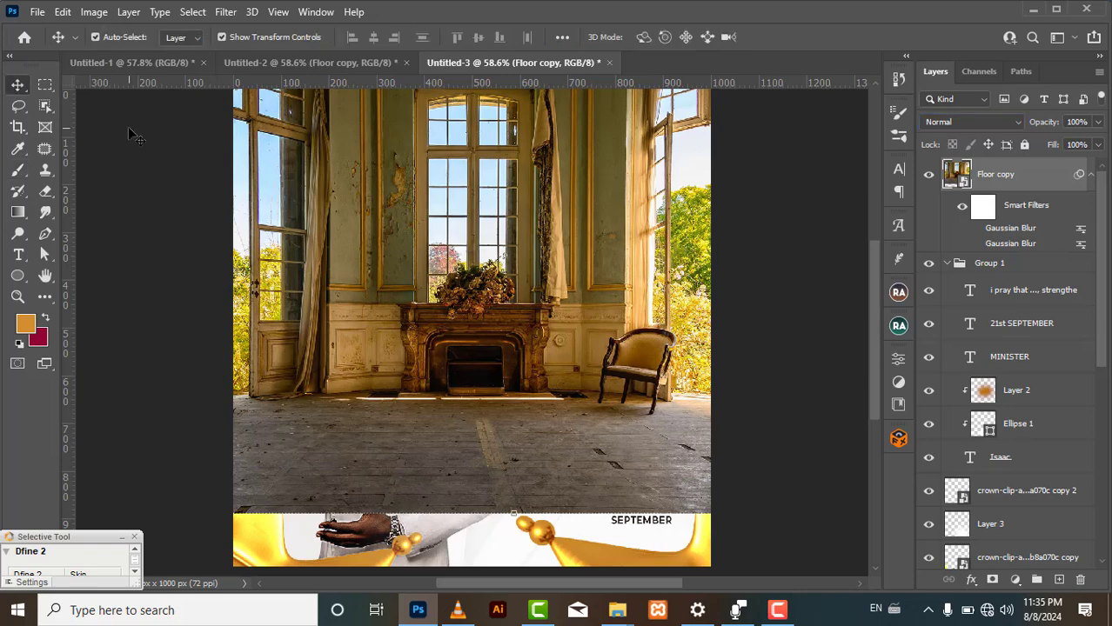
{"action": "left_click_drag", "start_coordinate": [432, 295], "coordinate": [434, 358]}
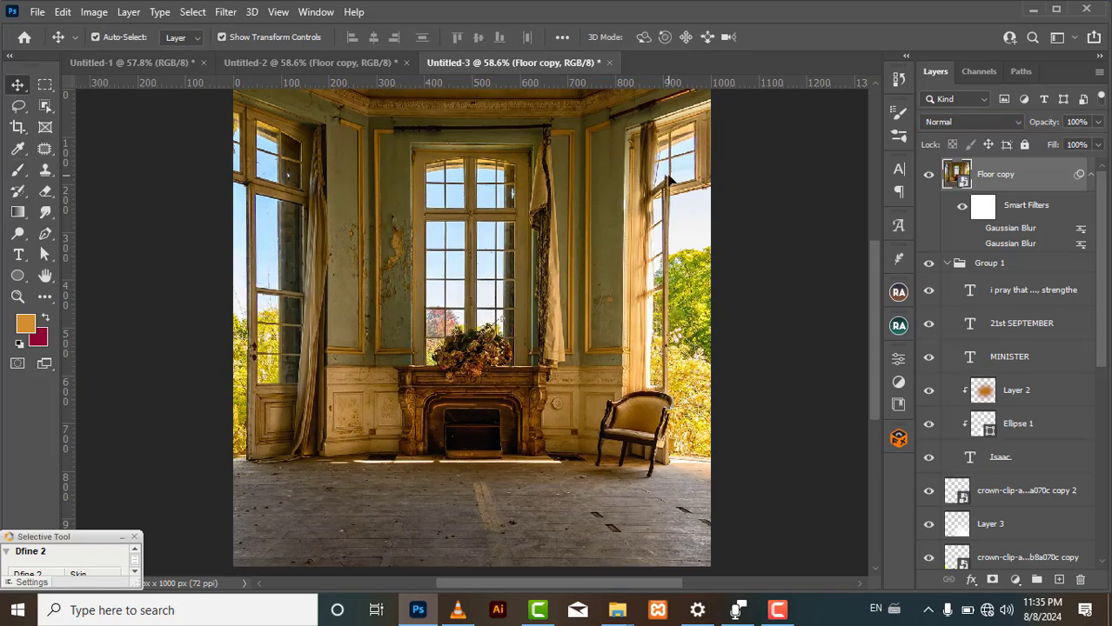
- Switch both Gaussian Blur filters on Floor copy back on and confirm the upper filter's existing radius
{"action": "left_click", "coordinate": [227, 12]}
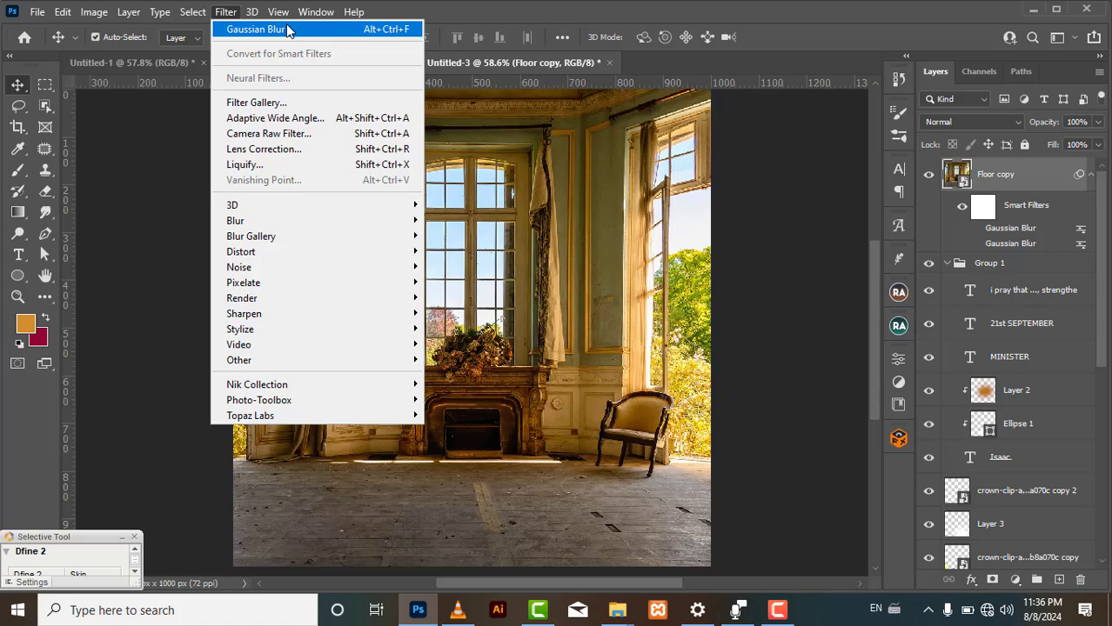
{"action": "mouse_move", "coordinate": [315, 11]}
{"action": "left_click", "coordinate": [1001, 245]}
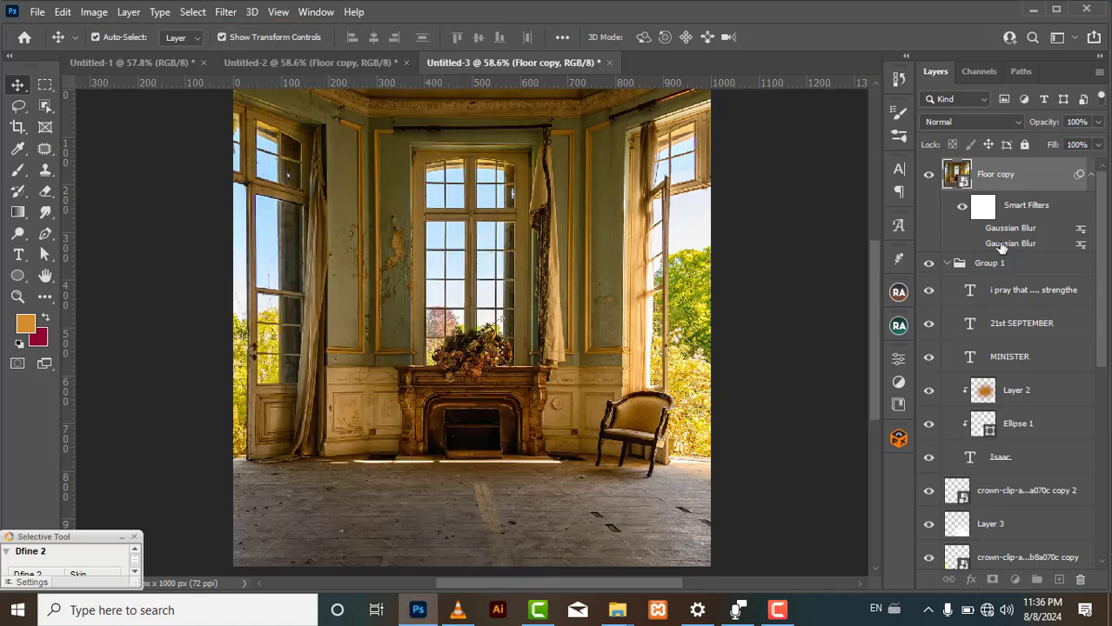
{"action": "left_click", "coordinate": [975, 245]}
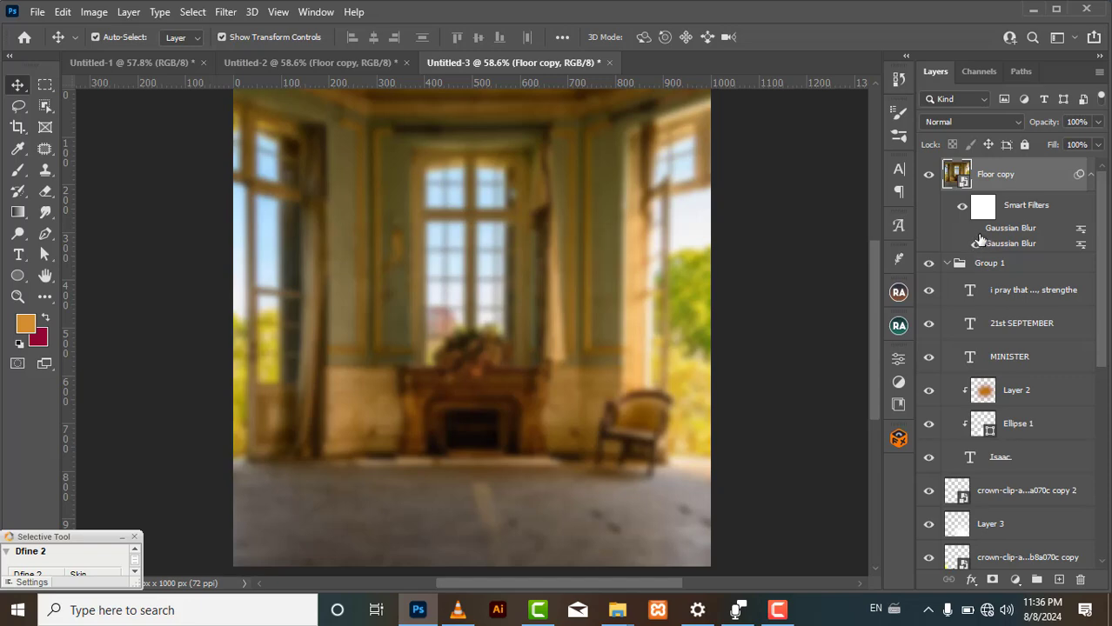
{"action": "left_click", "coordinate": [975, 228]}
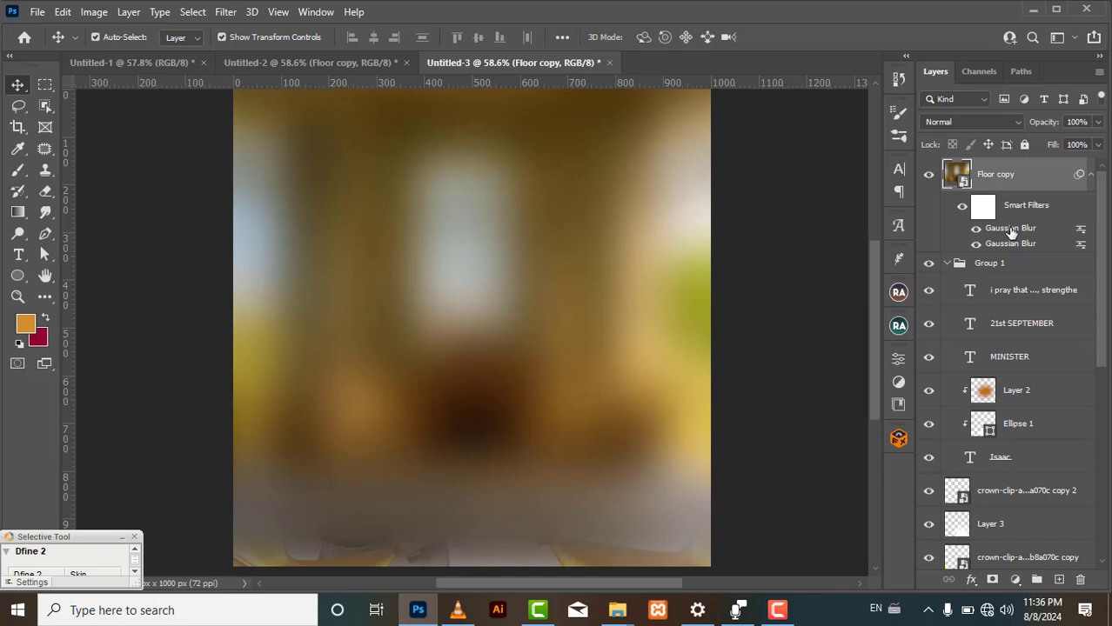
{"action": "double_click", "coordinate": [1010, 229]}
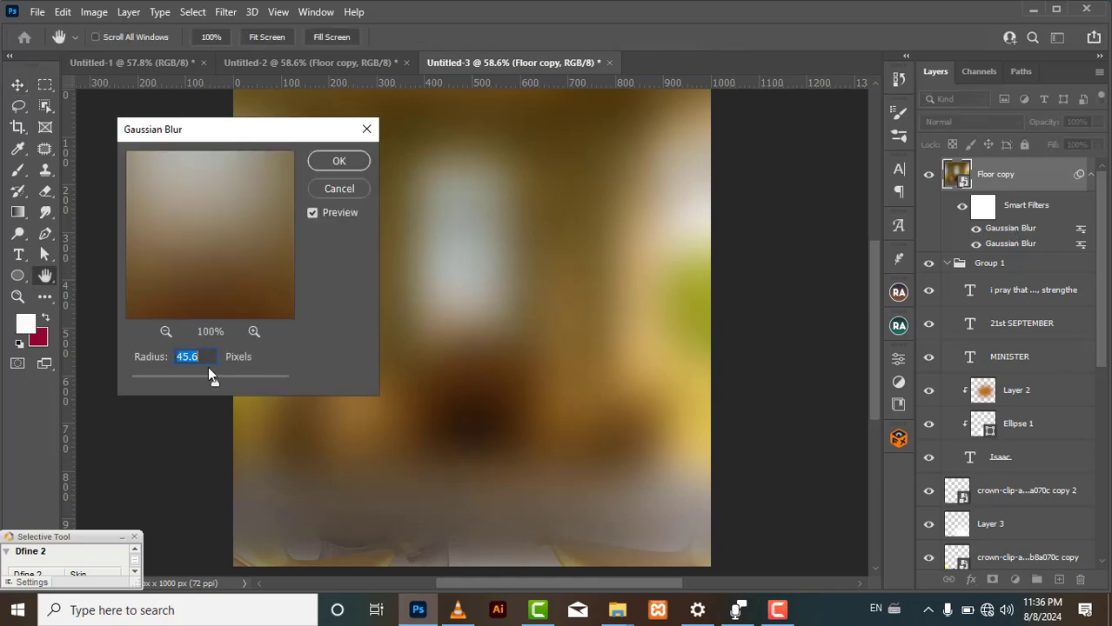
{"action": "left_click", "coordinate": [348, 161]}
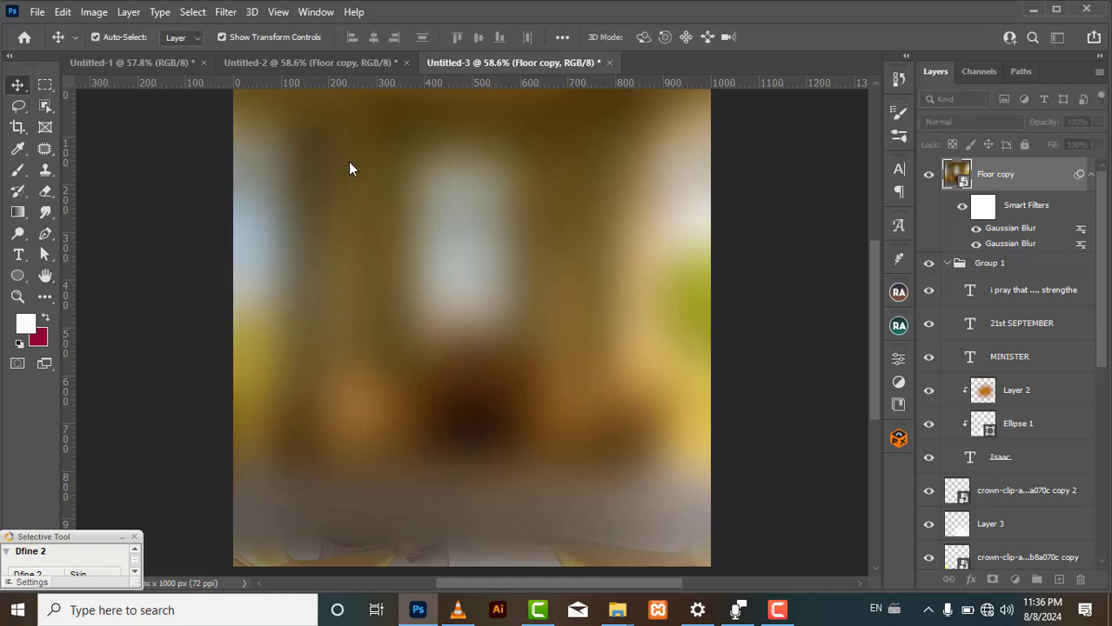
- Set Floor copy to Soft Light at 27% opacity and return to the Untitled-3 flyer after comparing with Untitled-2
{"action": "left_click", "coordinate": [983, 122]}
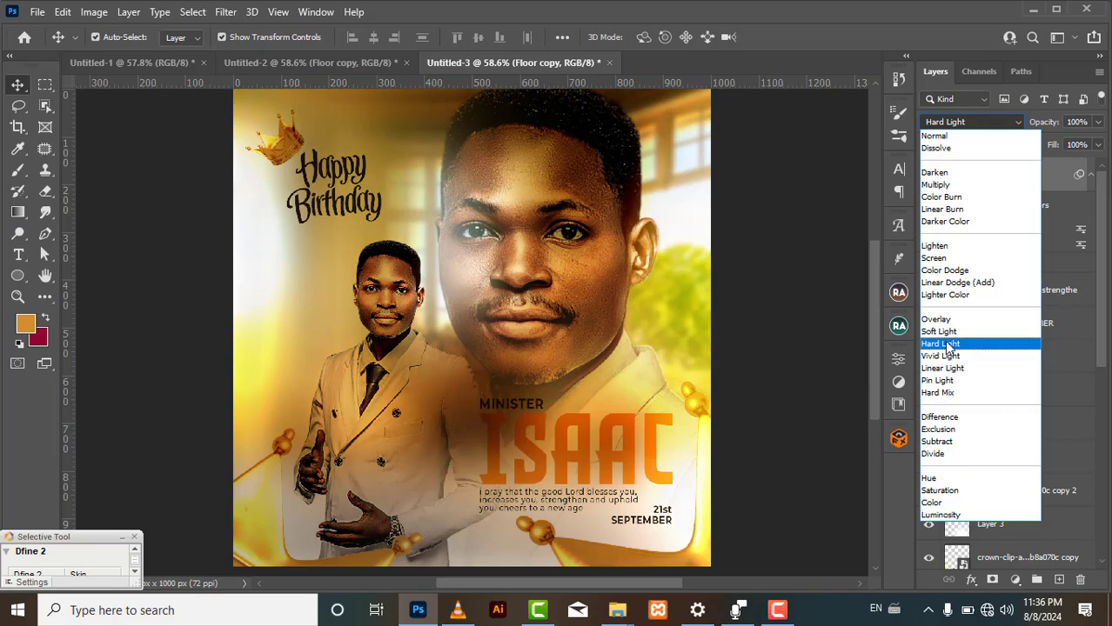
{"action": "left_click", "coordinate": [944, 332]}
{"action": "left_click", "coordinate": [1097, 123]}
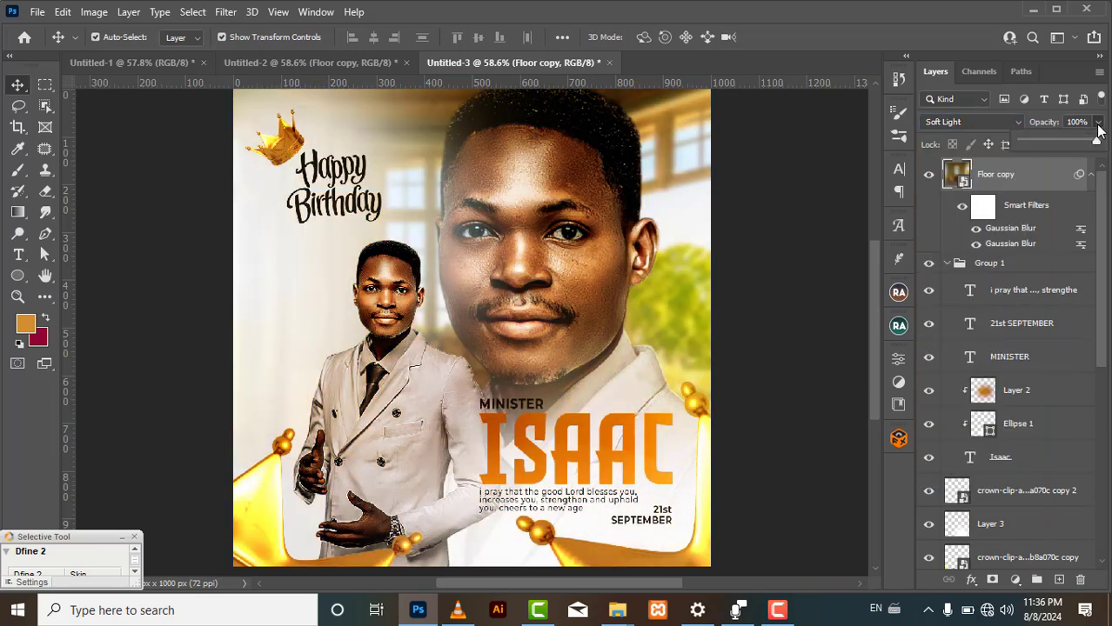
{"action": "left_click", "coordinate": [1035, 141]}
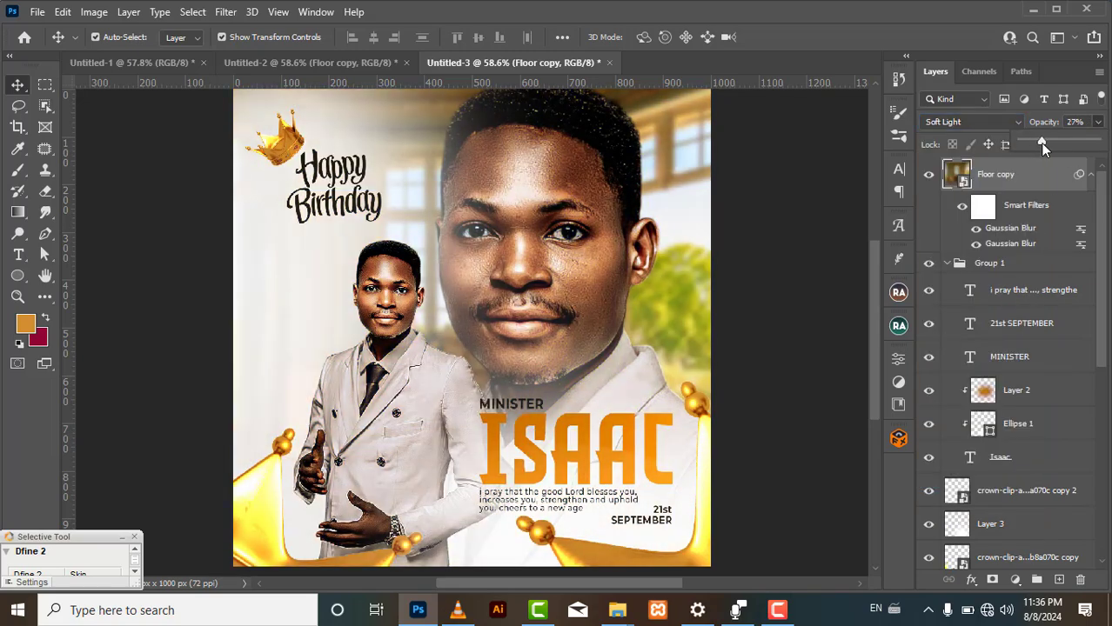
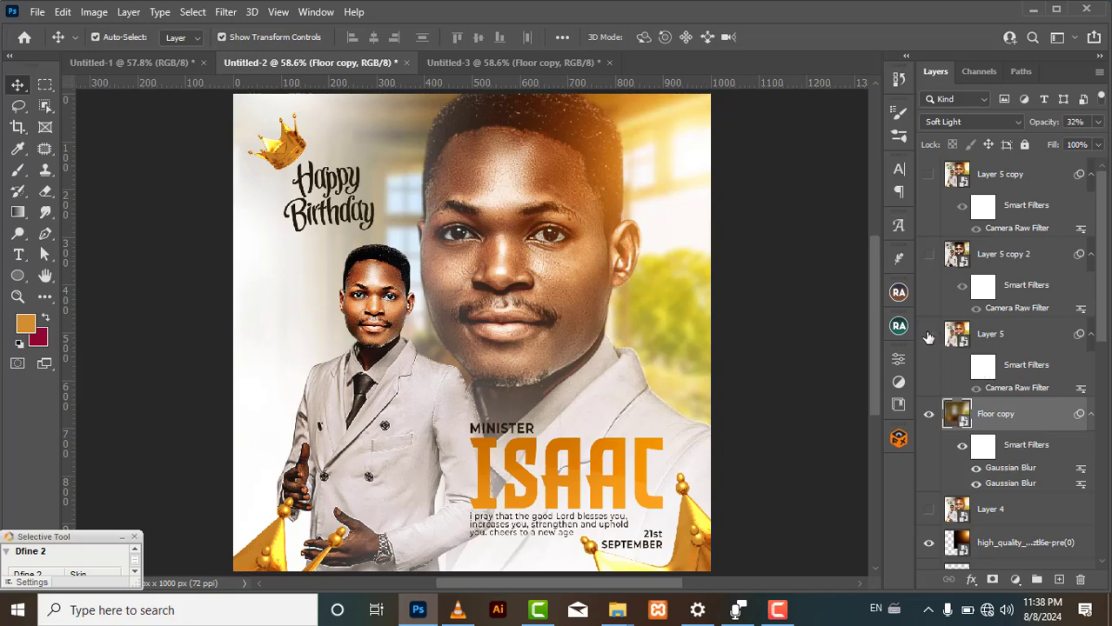
{"action": "left_click", "coordinate": [485, 67]}
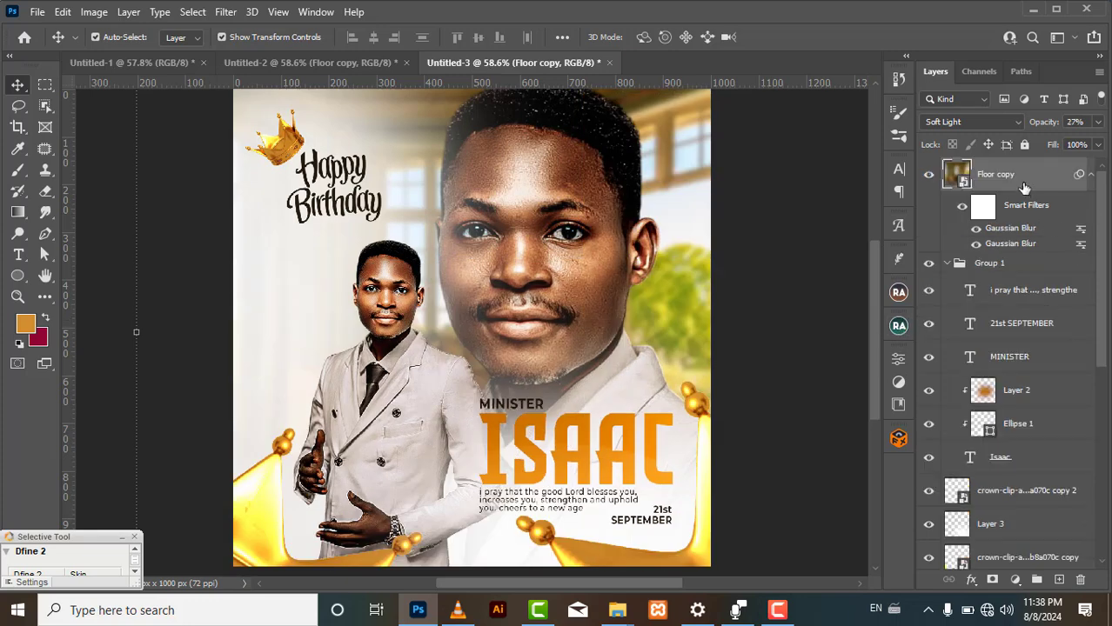
- Stamp all visible layers into a new layer above Floor copy and convert it to a smart object
{"action": "key", "text": "ctrl+alt+shift+e"}
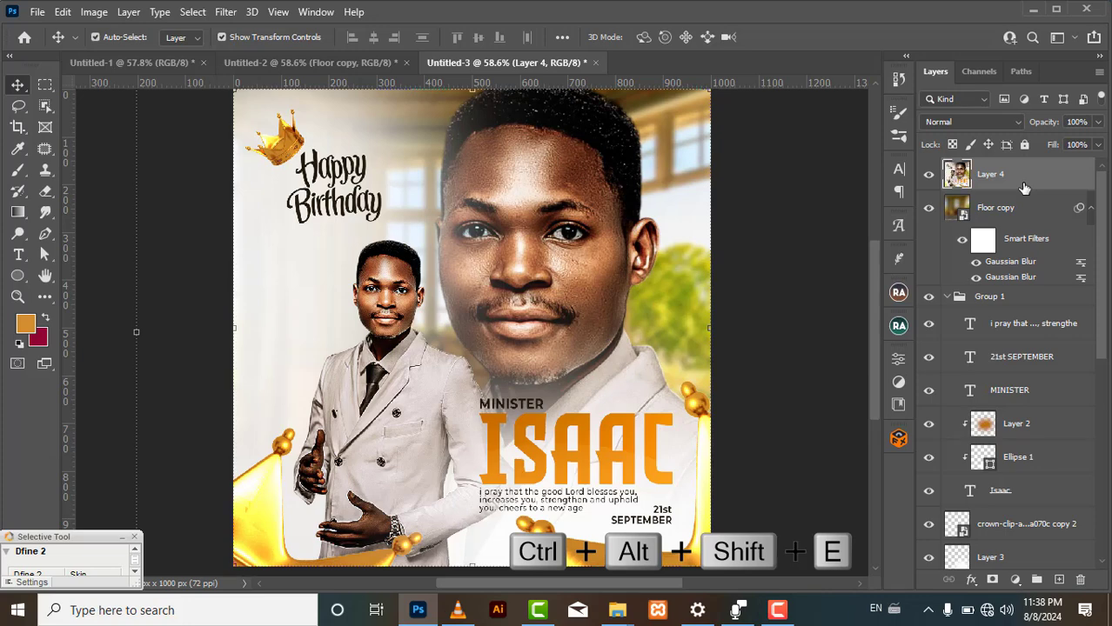
{"action": "right_click", "coordinate": [1024, 189]}
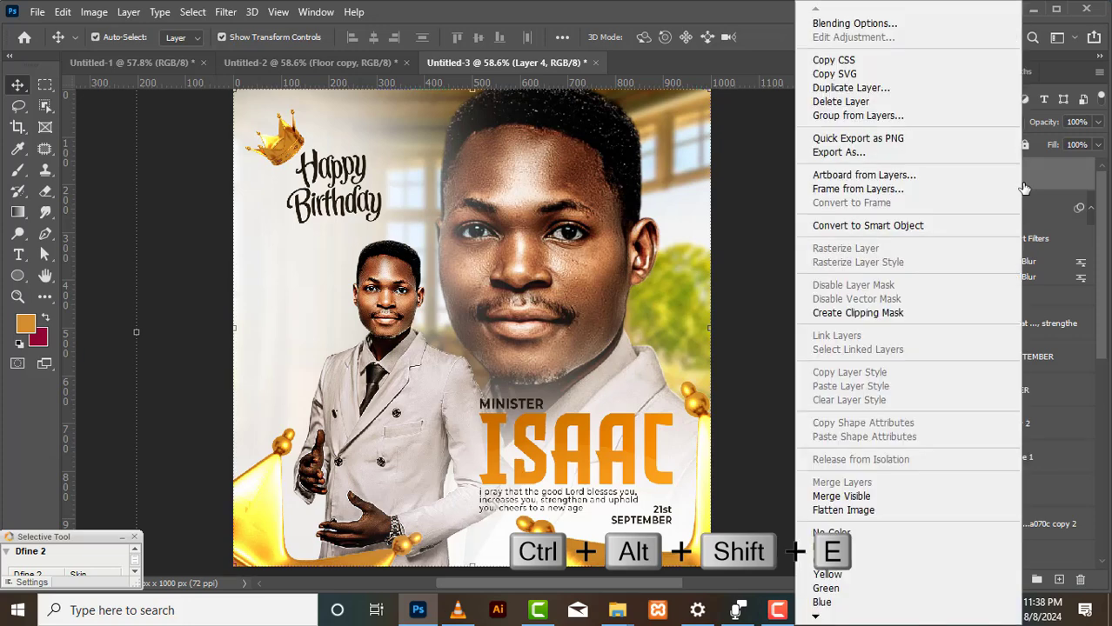
{"action": "left_click", "coordinate": [920, 225]}
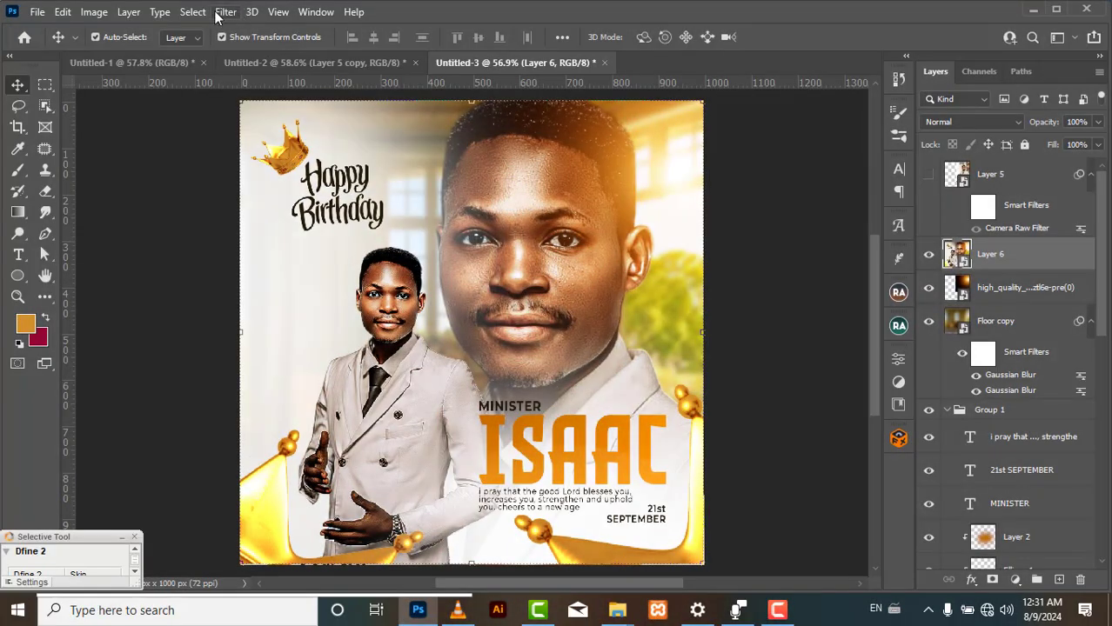
- Start the Camera Raw filter on Layer 6 and add a small amount of grain to the merged flyer
{"action": "left_click", "coordinate": [225, 13]}
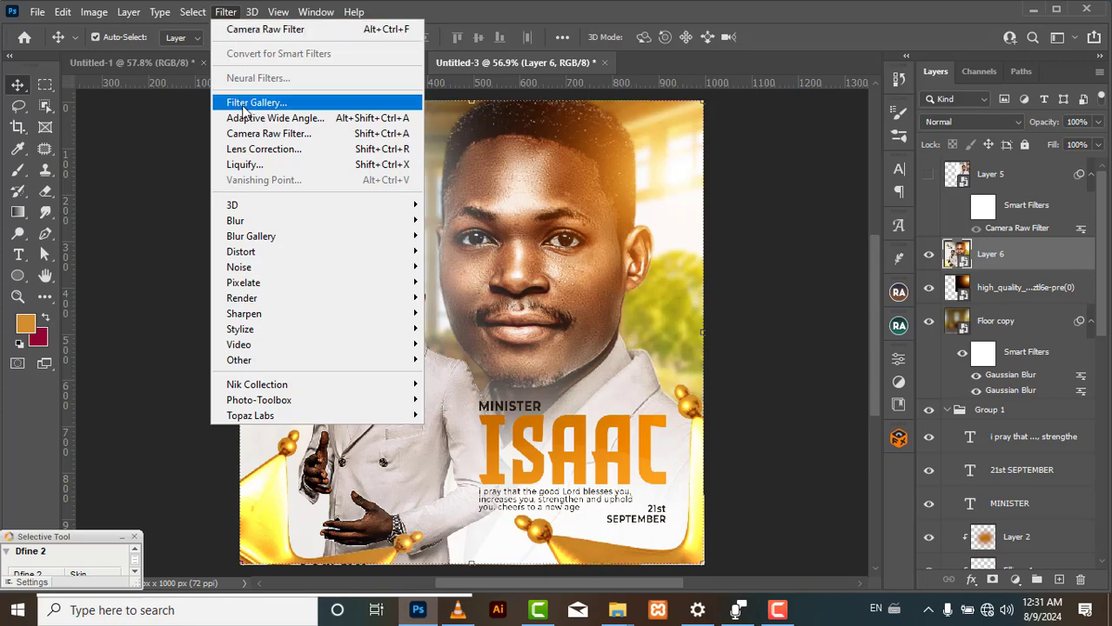
{"action": "left_click", "coordinate": [249, 132]}
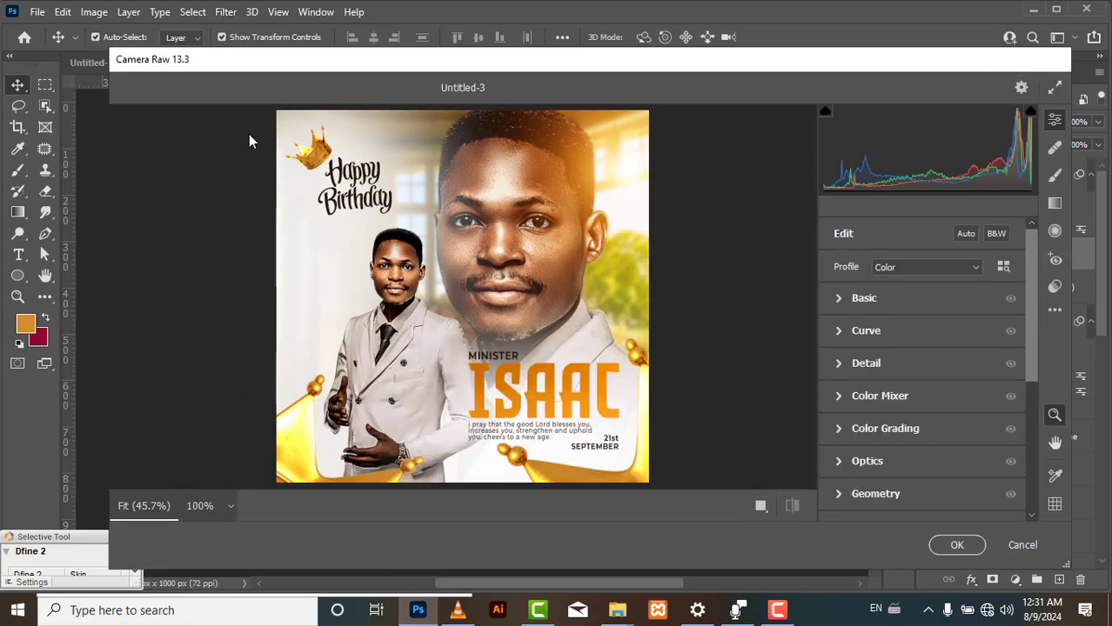
{"action": "left_click_drag", "start_coordinate": [1029, 313], "coordinate": [1022, 439]}
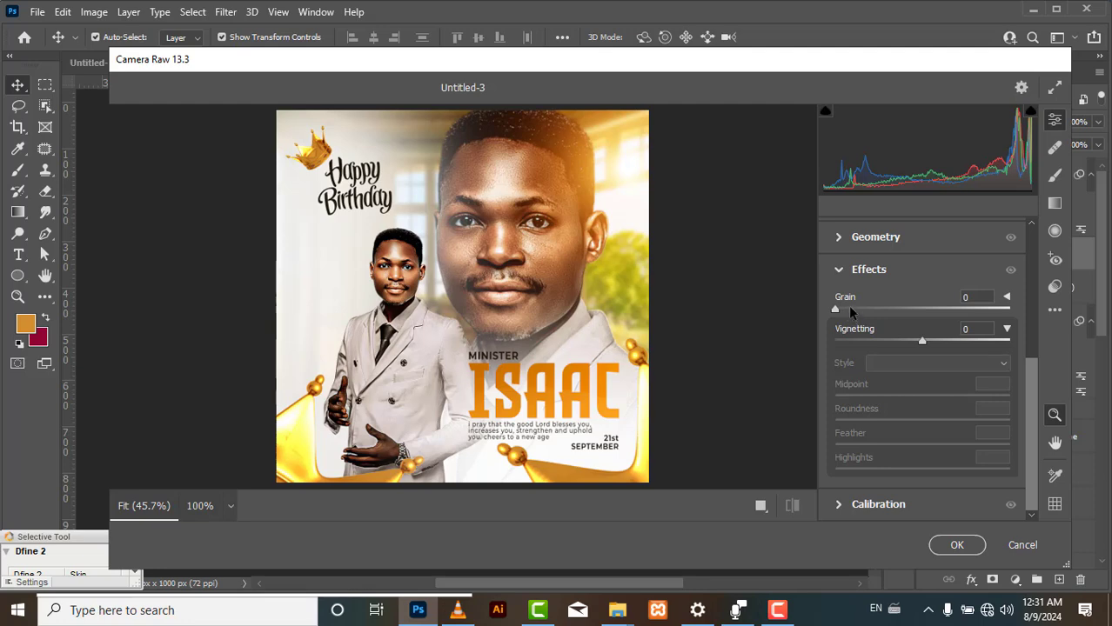
{"action": "left_click_drag", "start_coordinate": [836, 311], "coordinate": [851, 310]}
{"action": "left_click", "coordinate": [842, 270]}
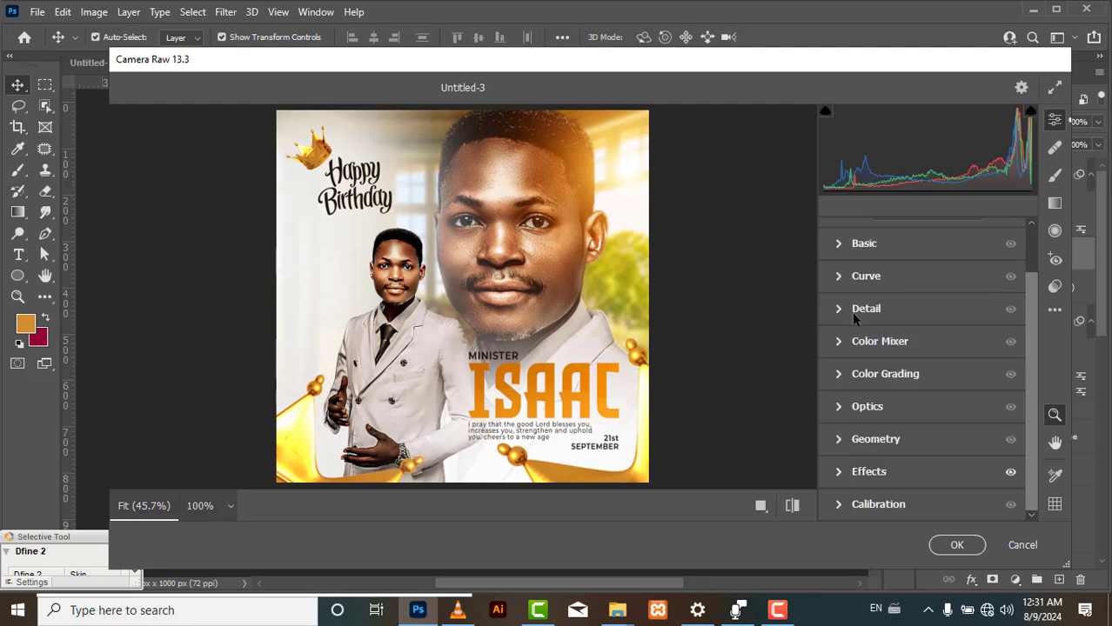
- Set the Camera Raw sharpening to 18 in the Detail settings
{"action": "left_click", "coordinate": [839, 308]}
{"action": "left_click", "coordinate": [855, 348]}
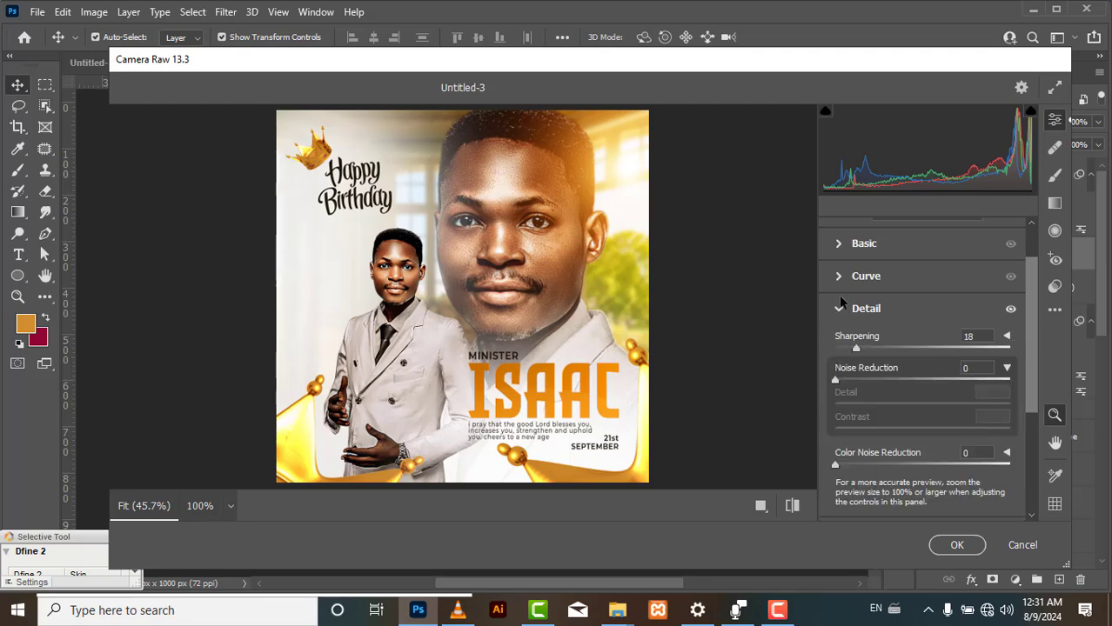
{"action": "left_click", "coordinate": [839, 308]}
- Set Contrast to +9, Texture to +20, Clarity to +8 and Dehaze to +20 in the Basic adjustments
{"action": "left_click", "coordinate": [840, 243]}
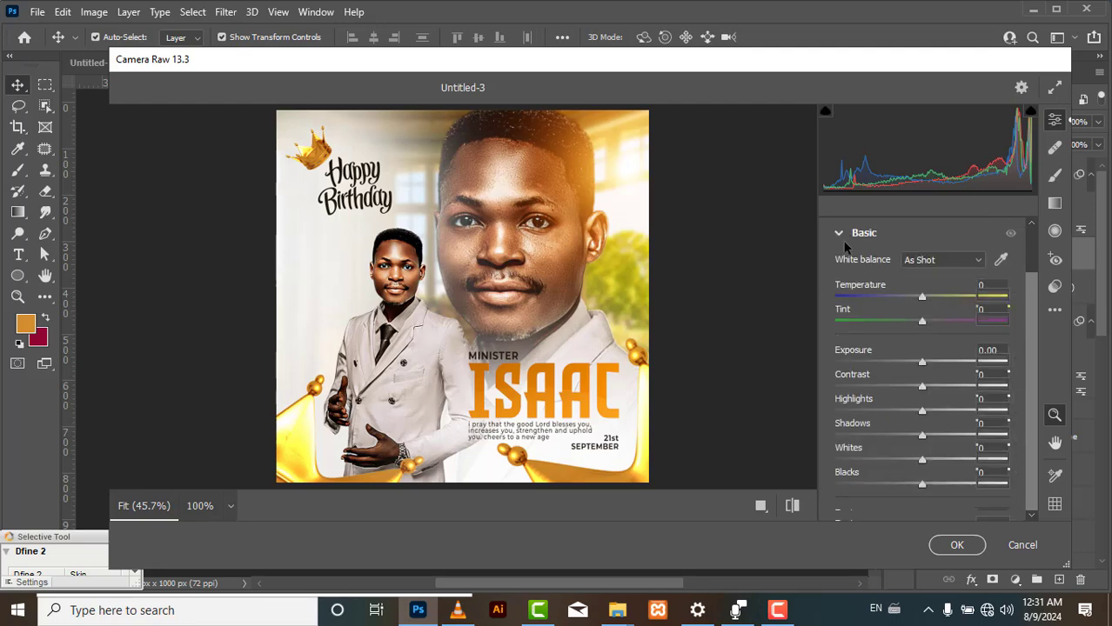
{"action": "left_click_drag", "start_coordinate": [922, 385], "coordinate": [930, 386]}
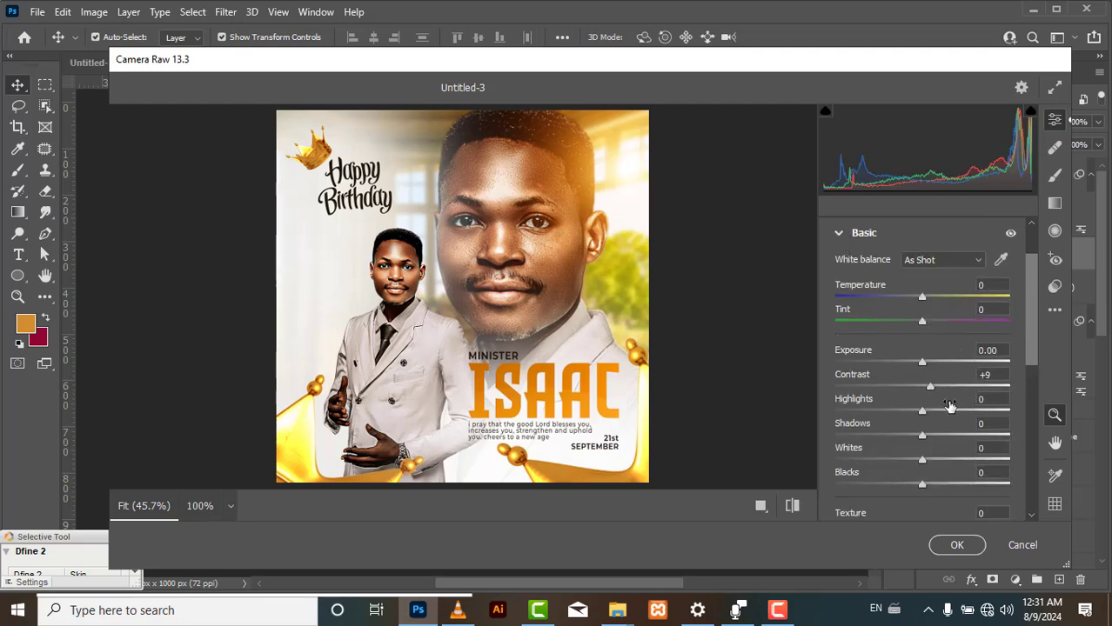
{"action": "scroll", "coordinate": [1030, 388], "scroll_direction": "down", "scroll_amount": 3}
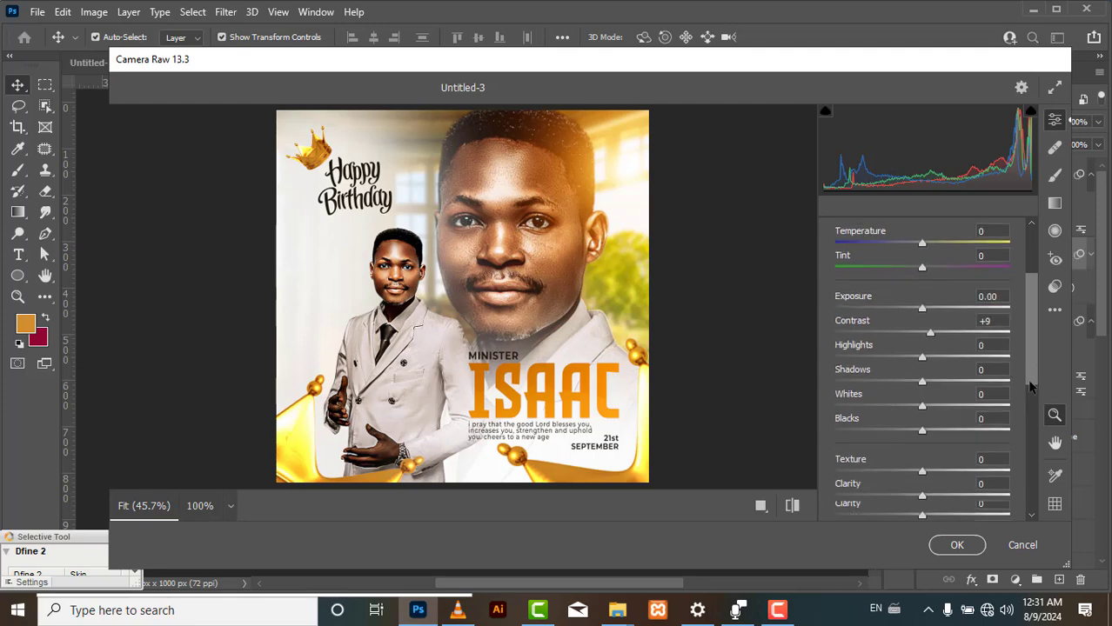
{"action": "left_click_drag", "start_coordinate": [1029, 381], "coordinate": [1029, 396]}
{"action": "left_click", "coordinate": [938, 431]}
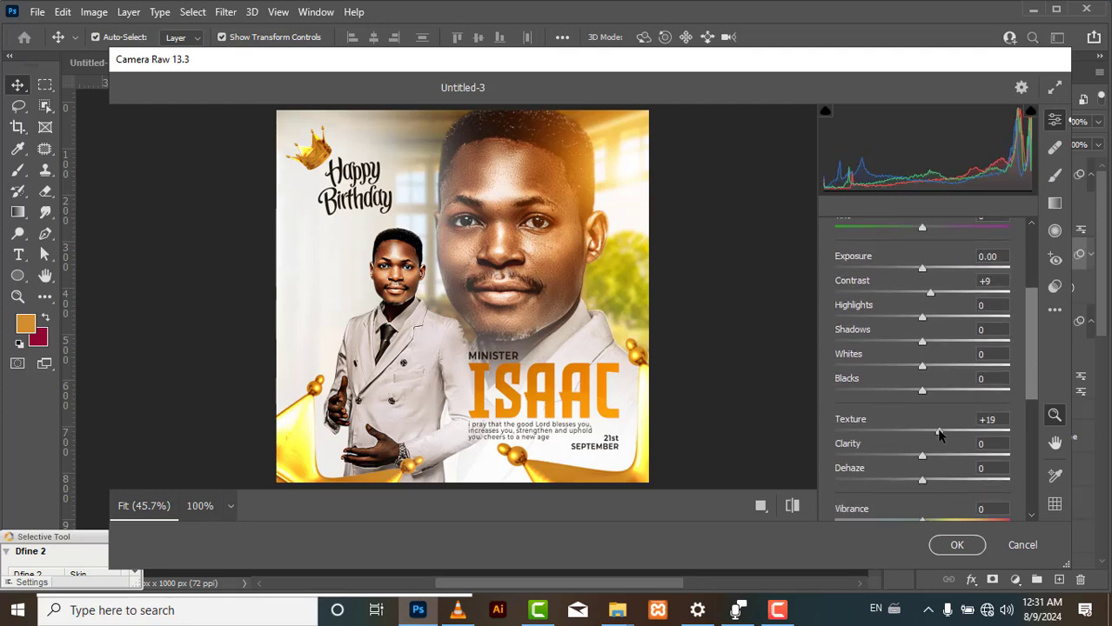
{"action": "left_click_drag", "start_coordinate": [938, 429], "coordinate": [941, 432]}
{"action": "left_click", "coordinate": [928, 458]}
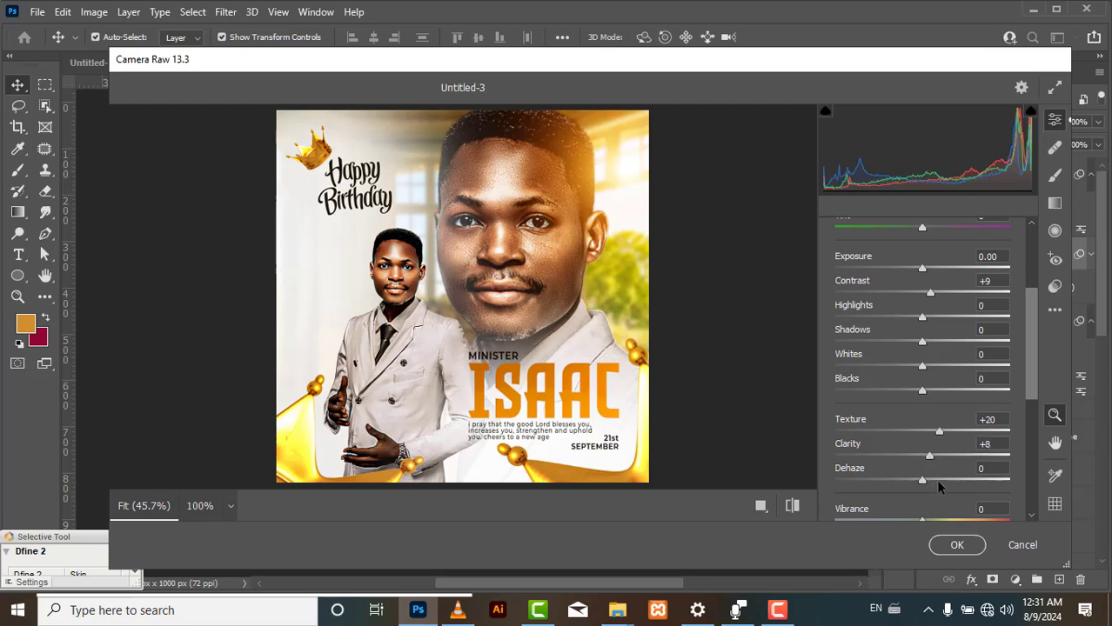
{"action": "left_click", "coordinate": [939, 481]}
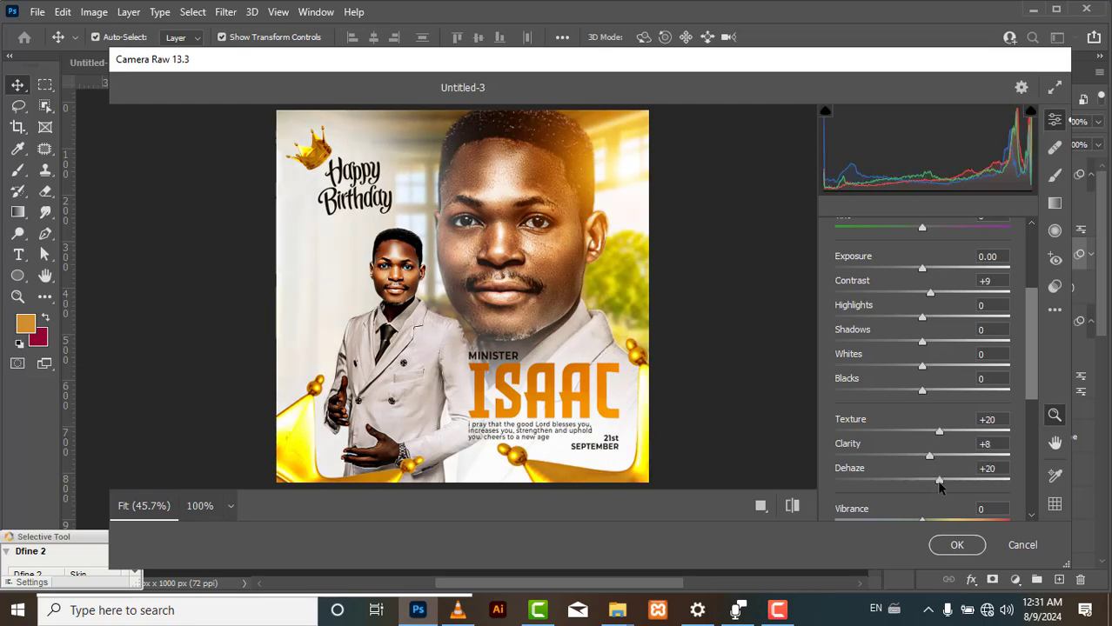
- Lower Saturation to -10 and raise Vibrance slightly in the Basic adjustments
{"action": "left_click_drag", "start_coordinate": [1030, 381], "coordinate": [1028, 414]}
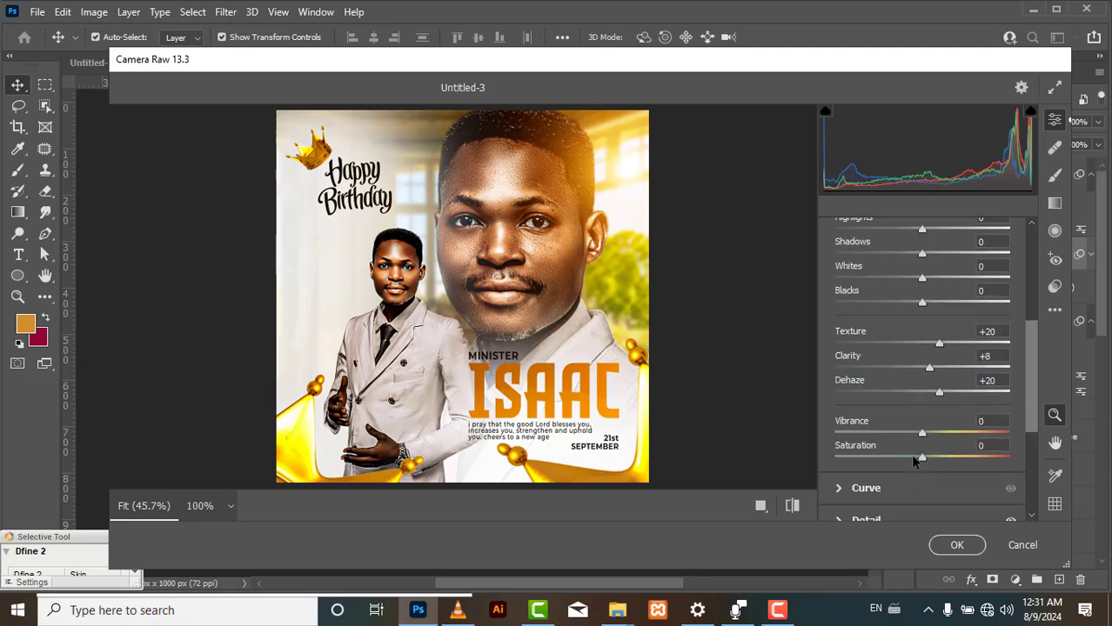
{"action": "left_click_drag", "start_coordinate": [921, 459], "coordinate": [914, 461]}
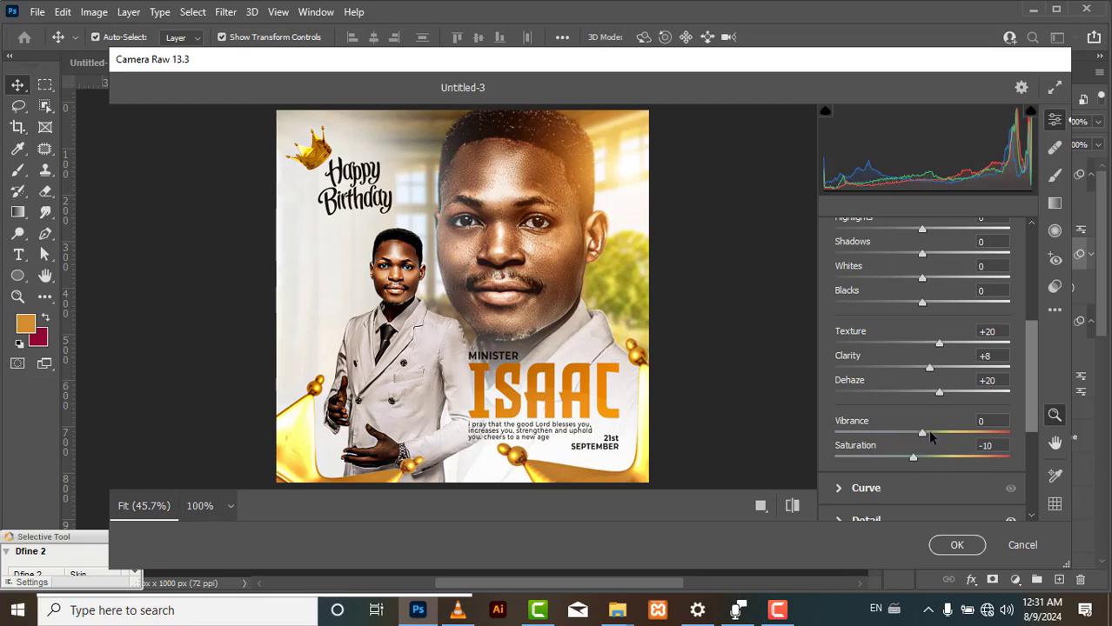
{"action": "left_click", "coordinate": [929, 432]}
{"action": "left_click", "coordinate": [933, 433]}
{"action": "left_click_drag", "start_coordinate": [937, 436], "coordinate": [933, 439]}
- Tint the whole flyer warm red with Global color grading at hue 11 and saturation 16
{"action": "left_click_drag", "start_coordinate": [1028, 405], "coordinate": [1041, 492]}
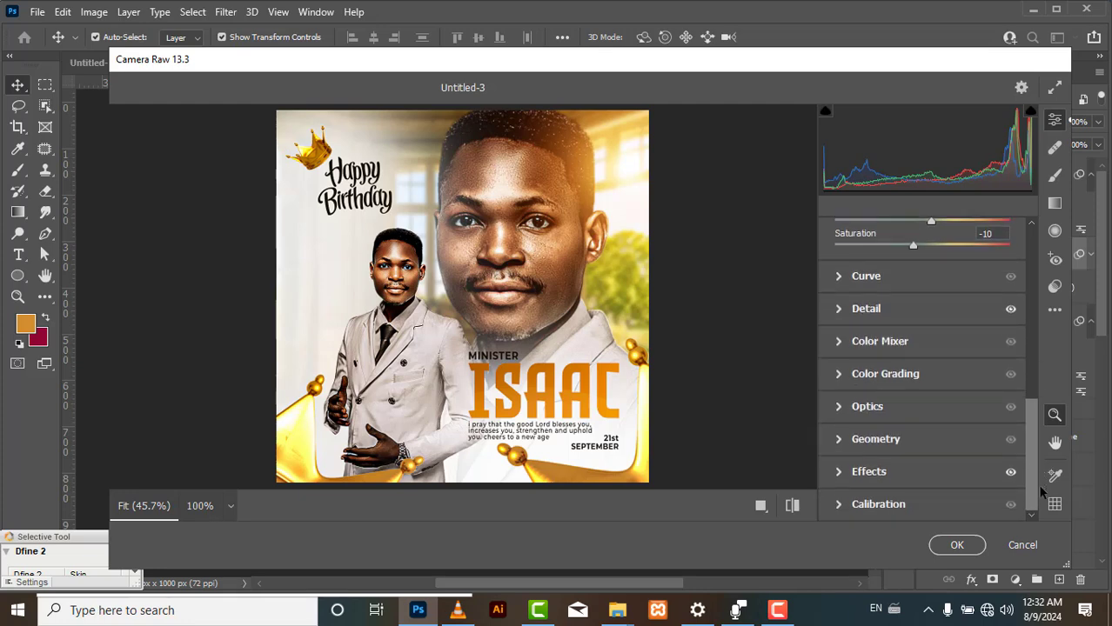
{"action": "left_click", "coordinate": [840, 374]}
{"action": "left_click", "coordinate": [841, 374]}
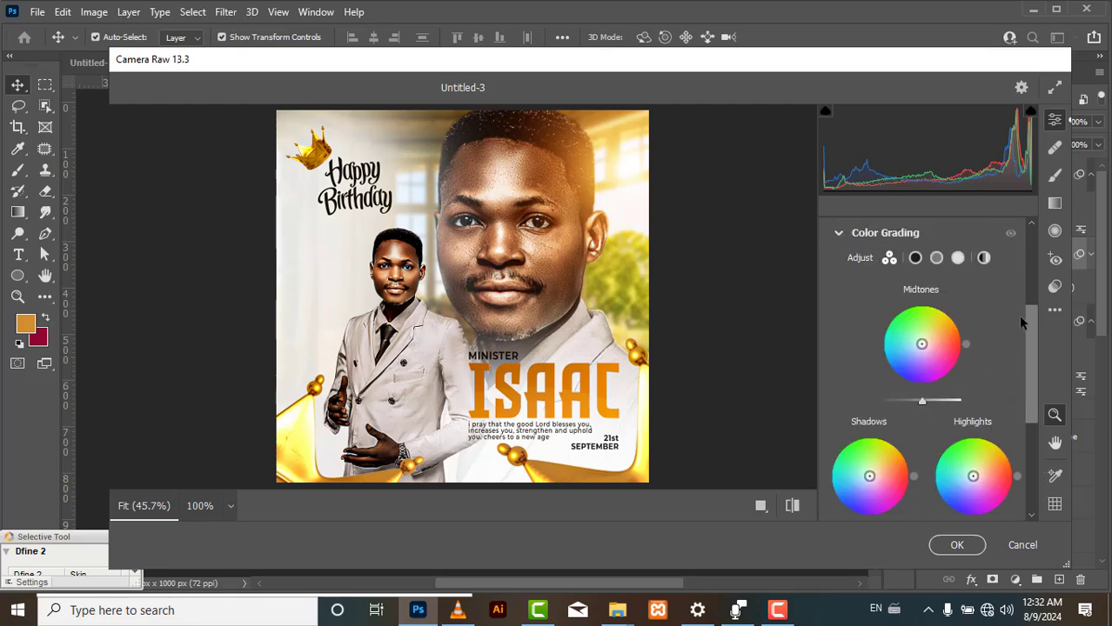
{"action": "left_click", "coordinate": [983, 258]}
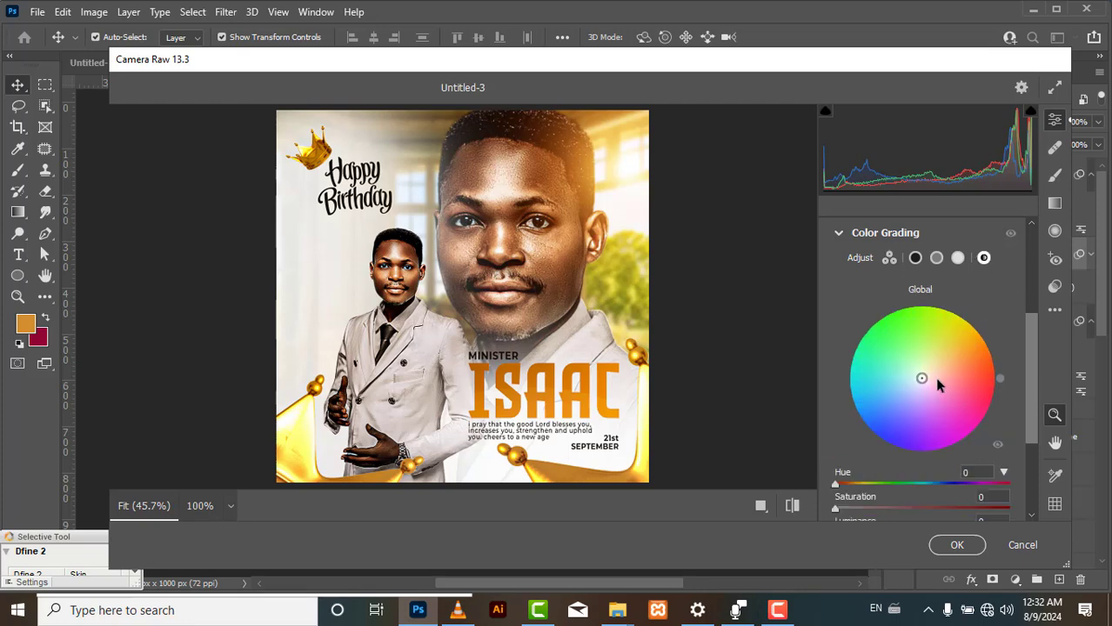
{"action": "left_click_drag", "start_coordinate": [921, 378], "coordinate": [933, 376]}
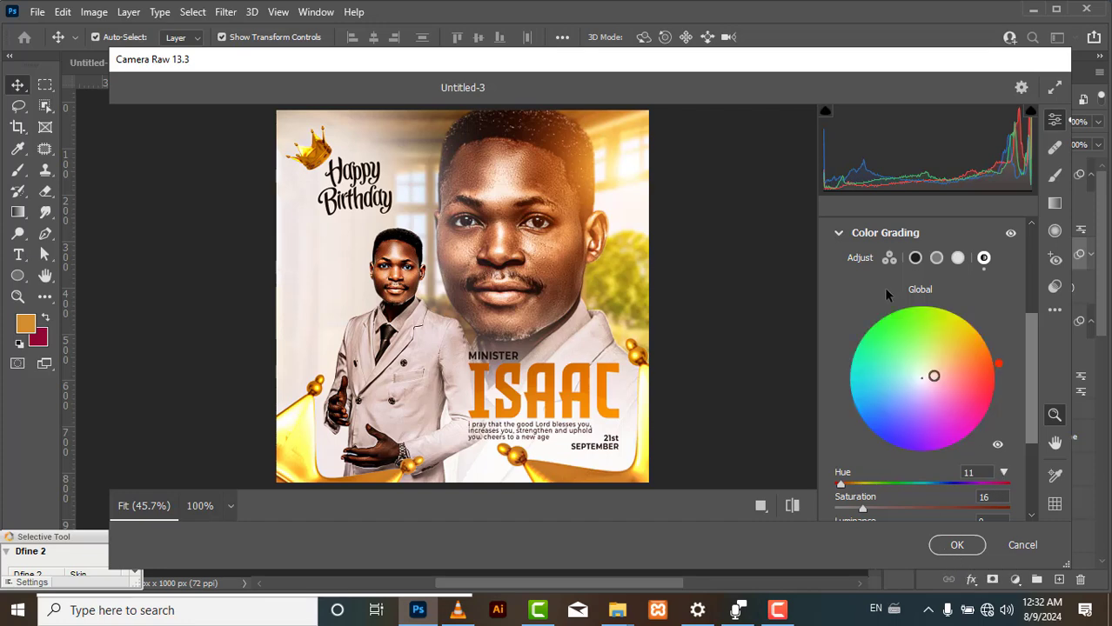
{"action": "left_click", "coordinate": [840, 233]}
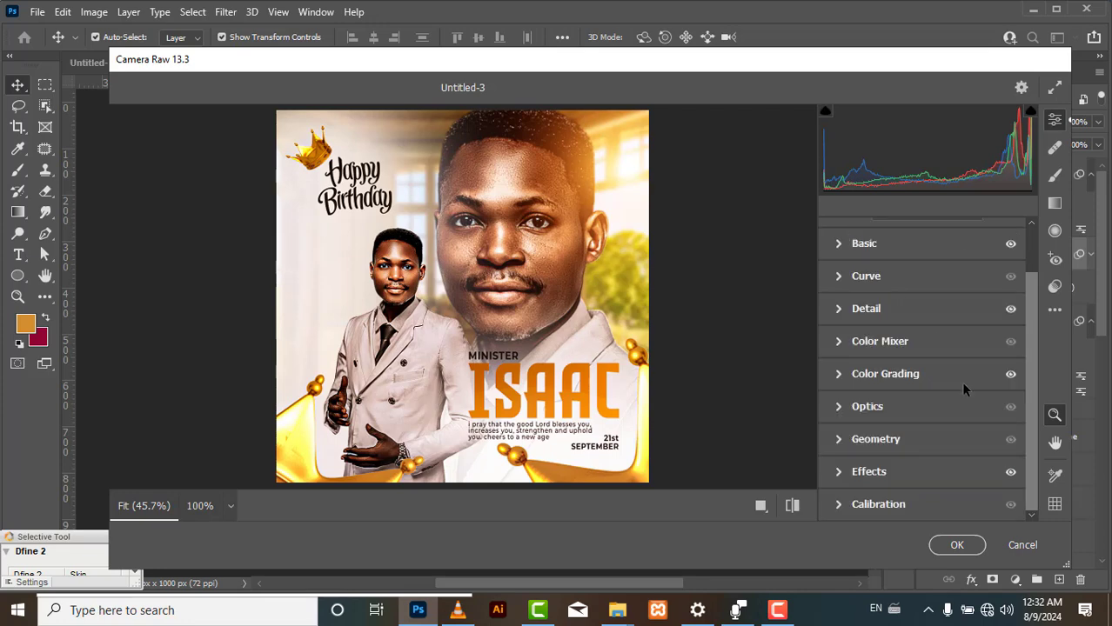
- Raise the Global color grading saturation to 21, compare the image with and without the grading, and apply the Camera Raw filter
{"action": "left_click", "coordinate": [840, 374]}
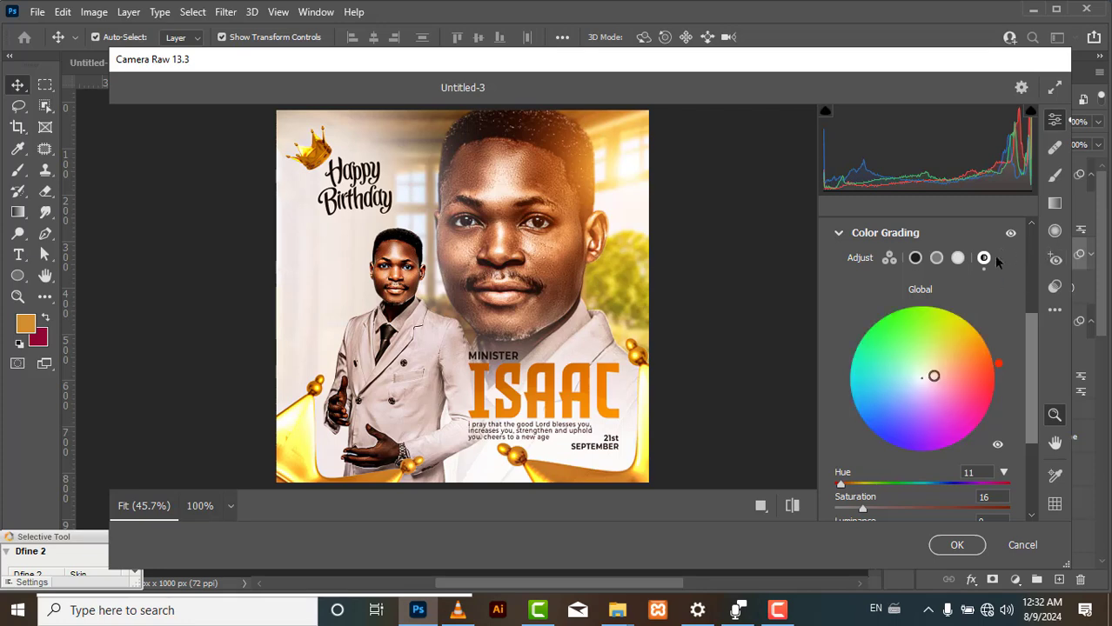
{"action": "left_click_drag", "start_coordinate": [934, 376], "coordinate": [936, 375]}
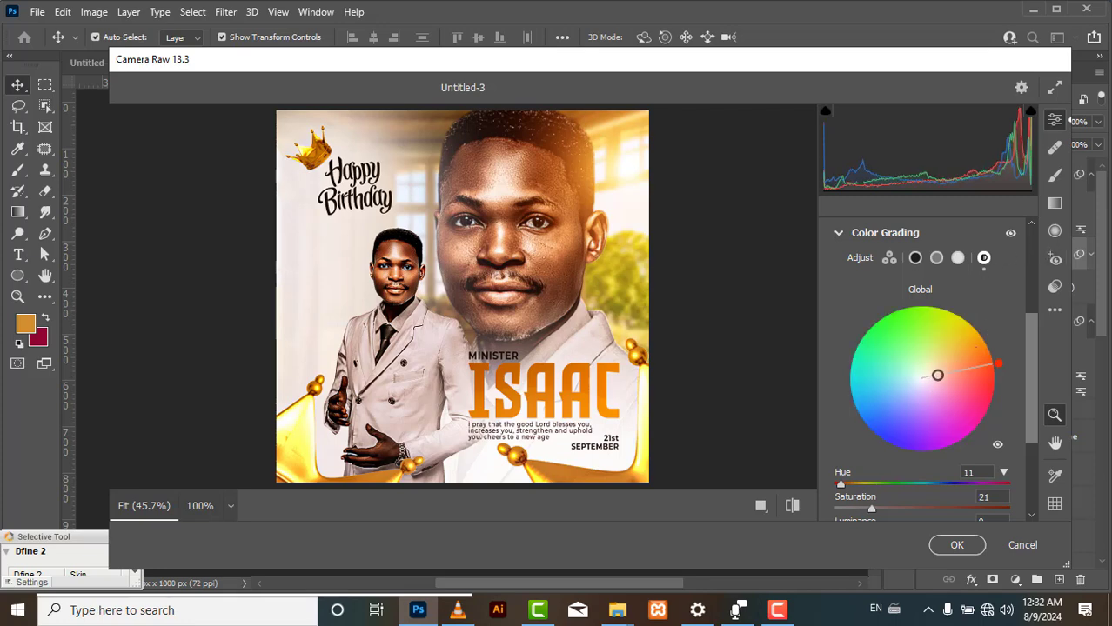
{"action": "left_click", "coordinate": [839, 233]}
{"action": "left_click", "coordinate": [1010, 374]}
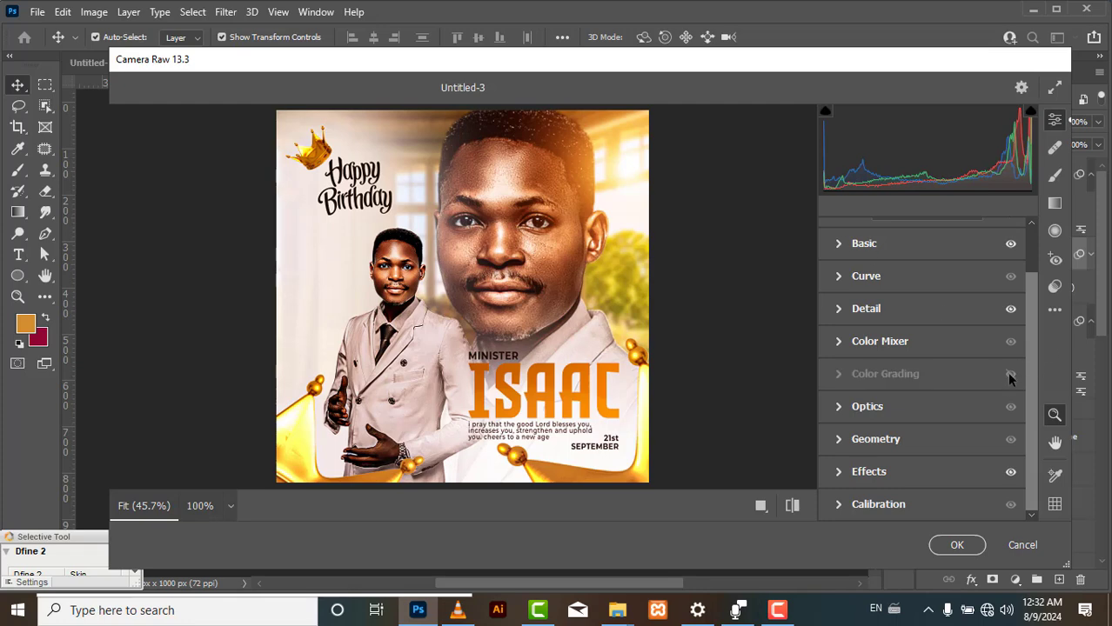
{"action": "left_click", "coordinate": [1010, 375]}
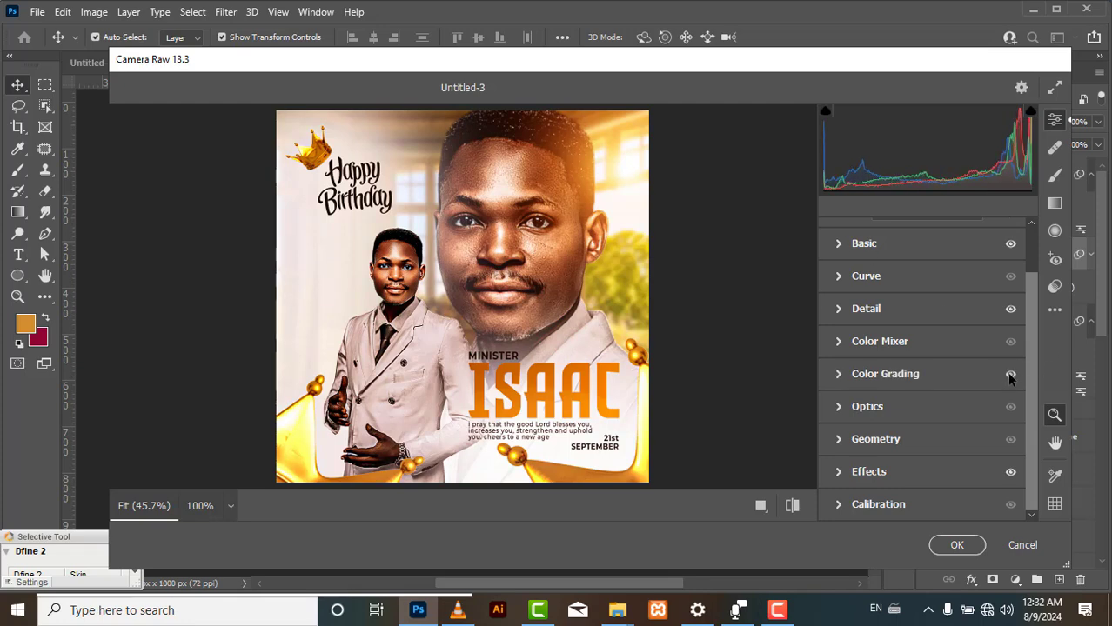
{"action": "left_click", "coordinate": [946, 544]}
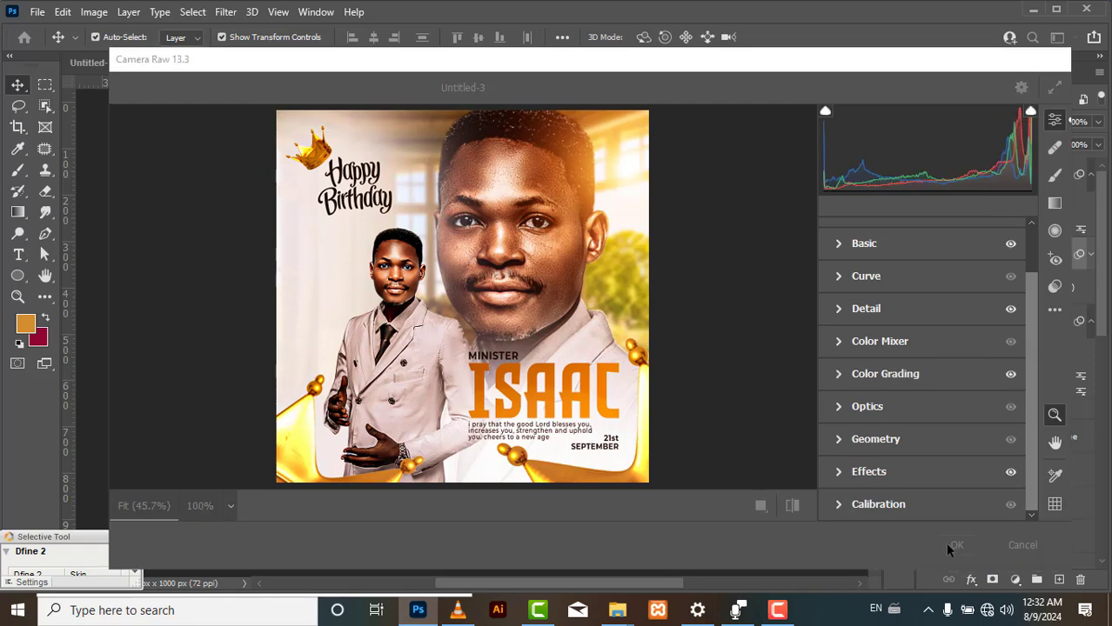